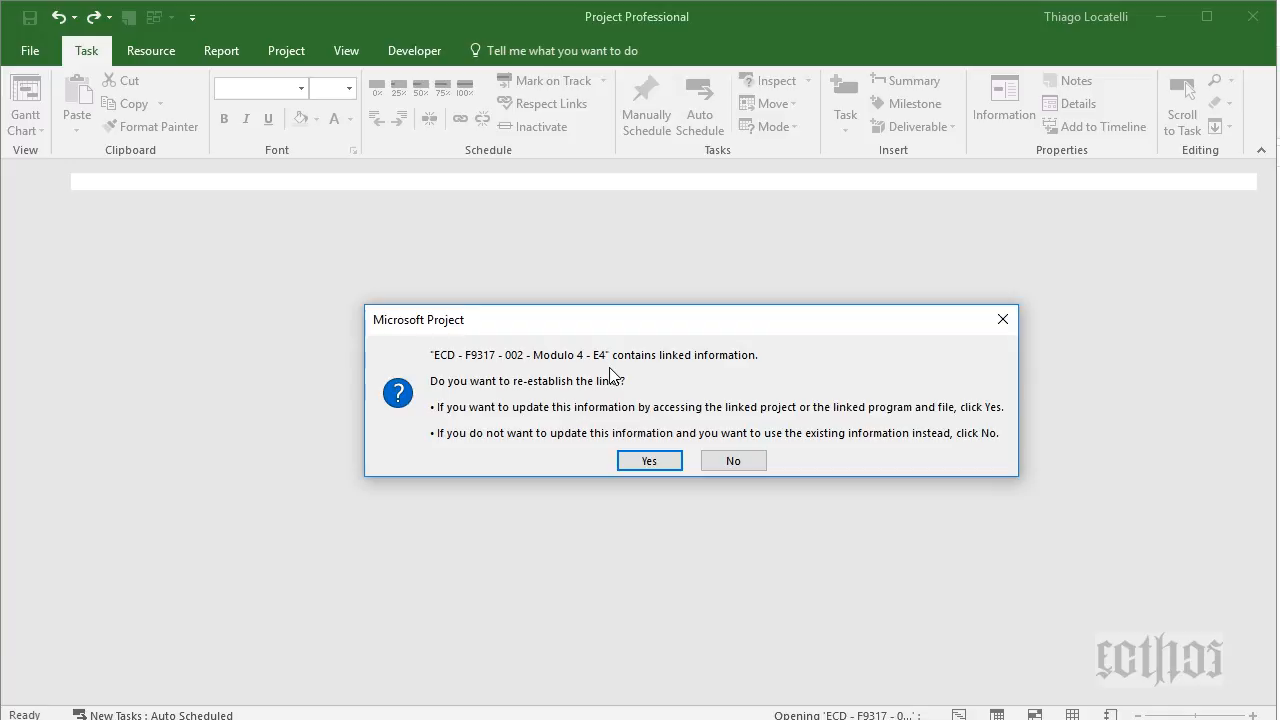
- Re-establish the schedule's links, widen the table, and switch to the Passo 06 - Duração + Calendário view
left_click(636, 461)
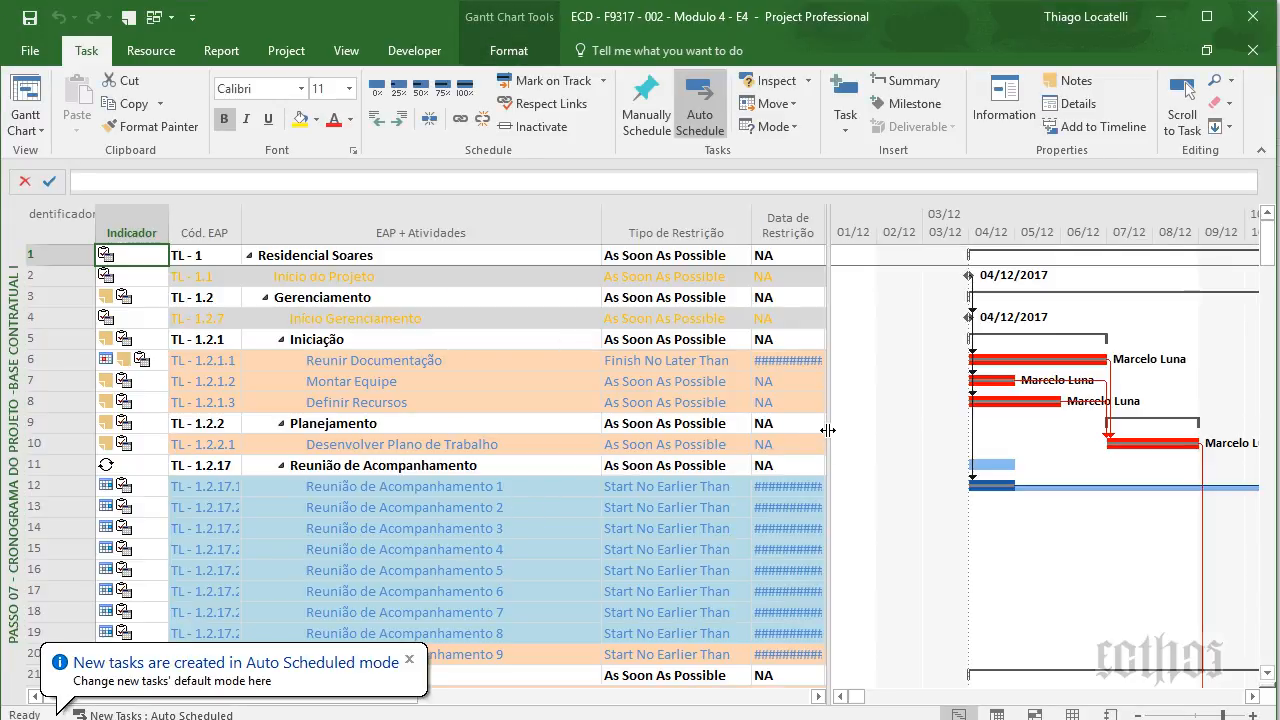
left_click_drag(828, 430, 1091, 457)
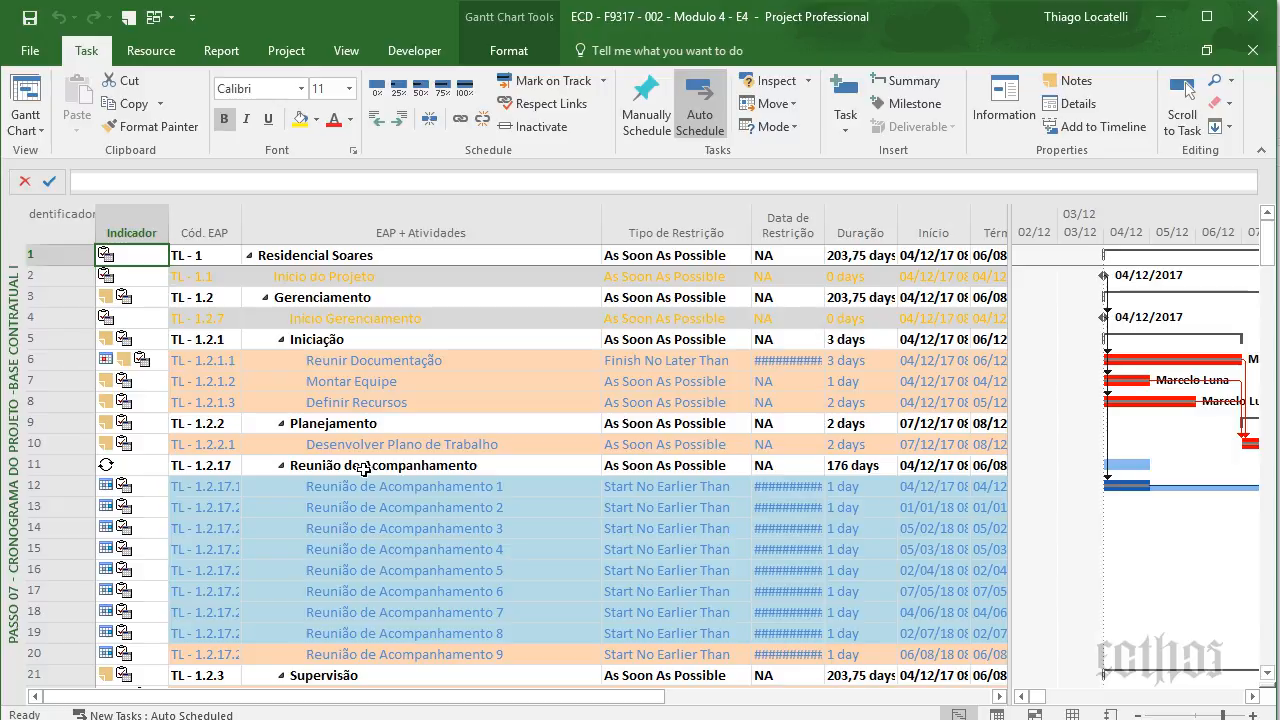
right_click(16, 310)
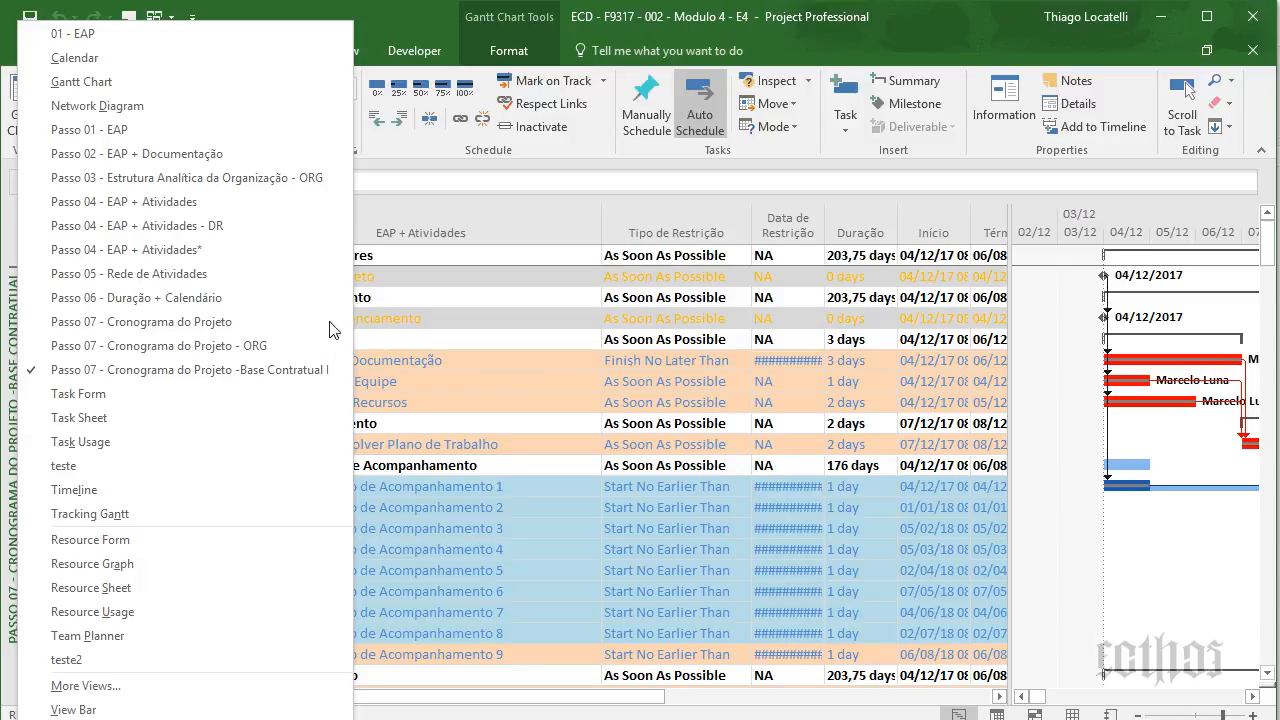
left_click(172, 299)
right_click(7, 262)
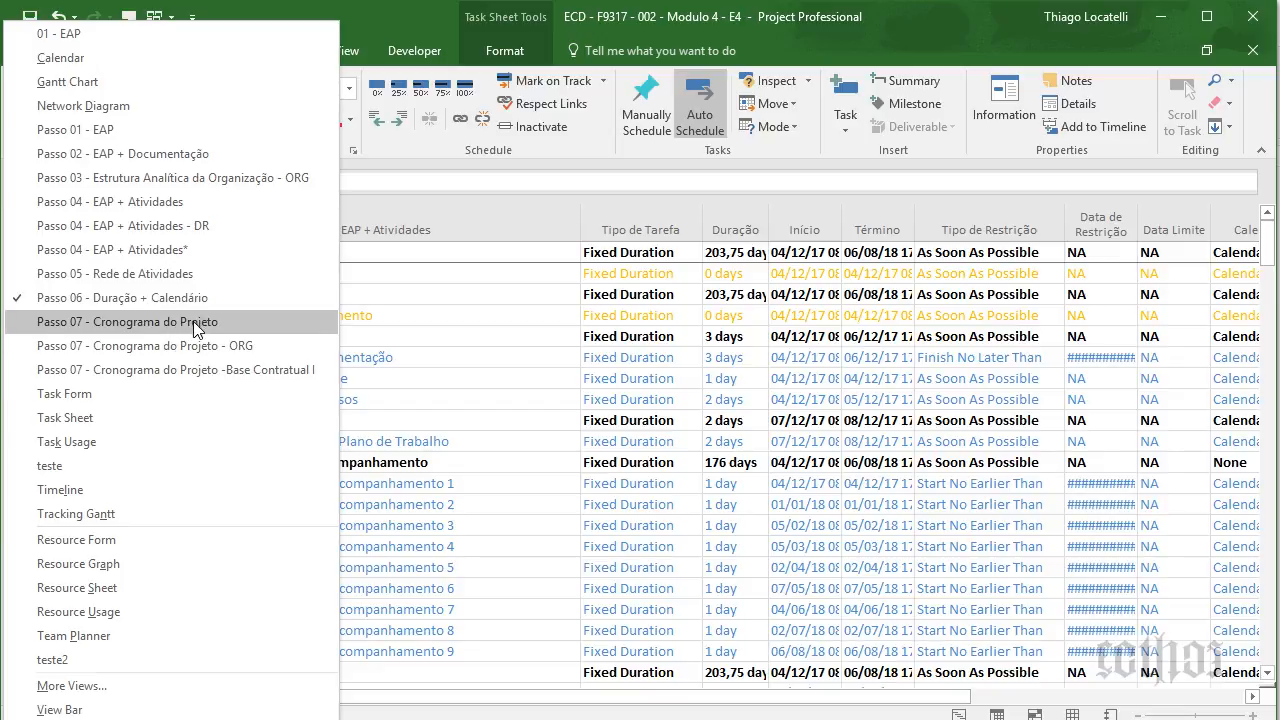
left_click(559, 311)
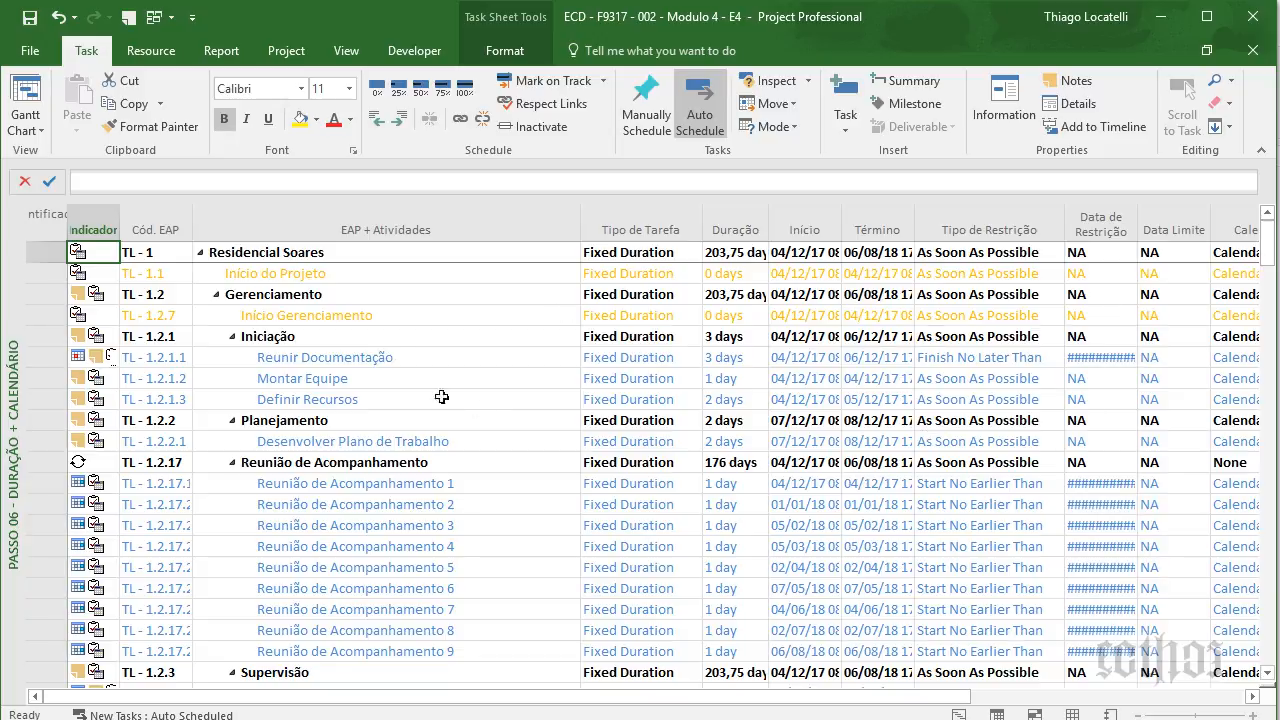
left_click(366, 278)
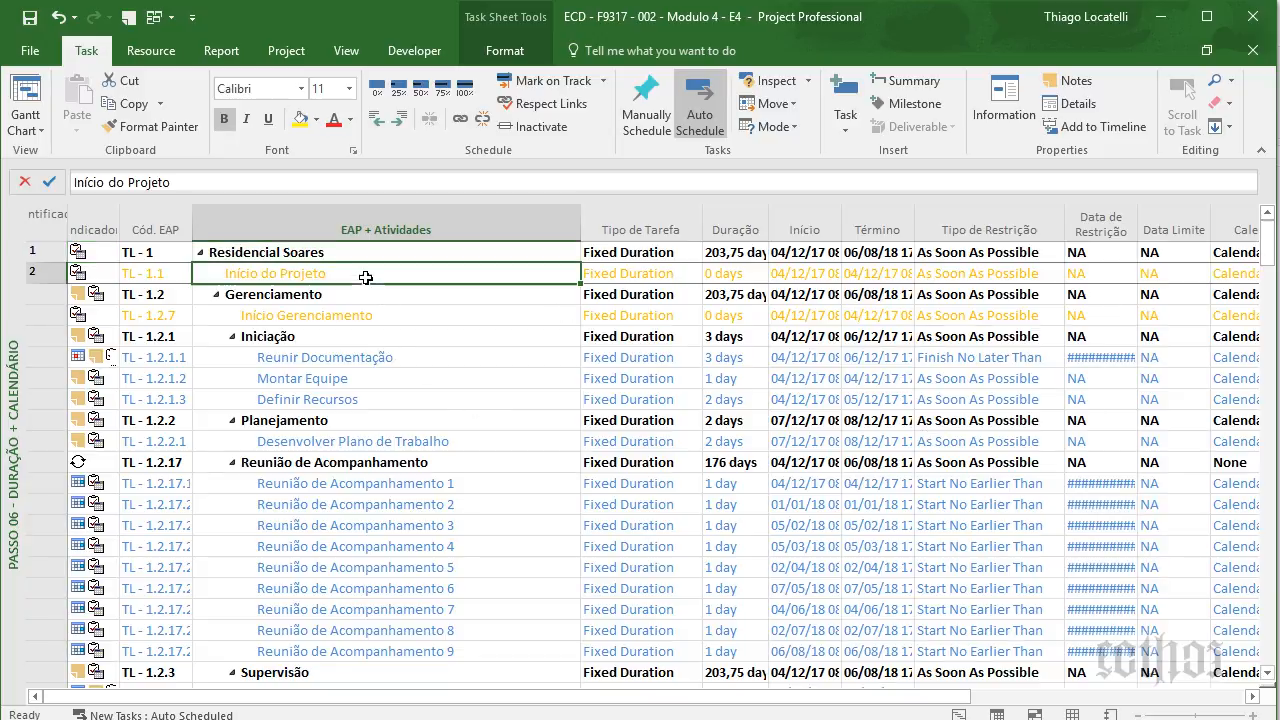
left_click(365, 380)
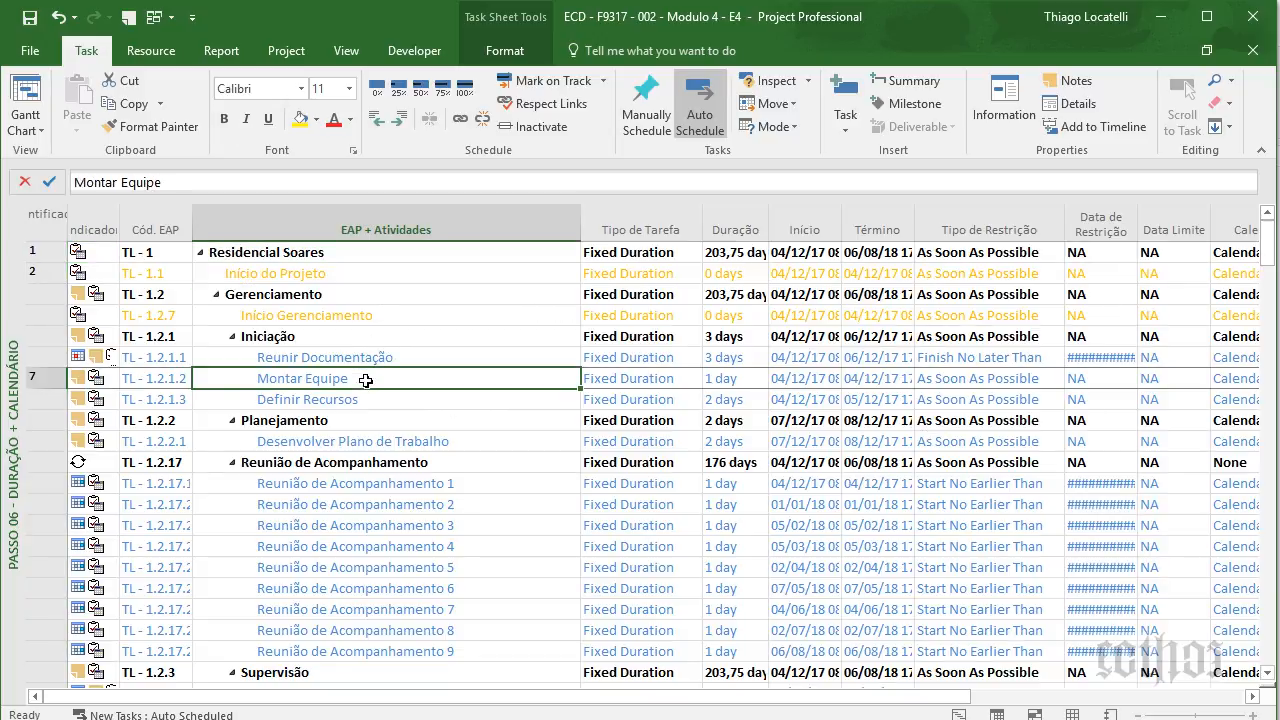
left_click(500, 52)
left_click(28, 100)
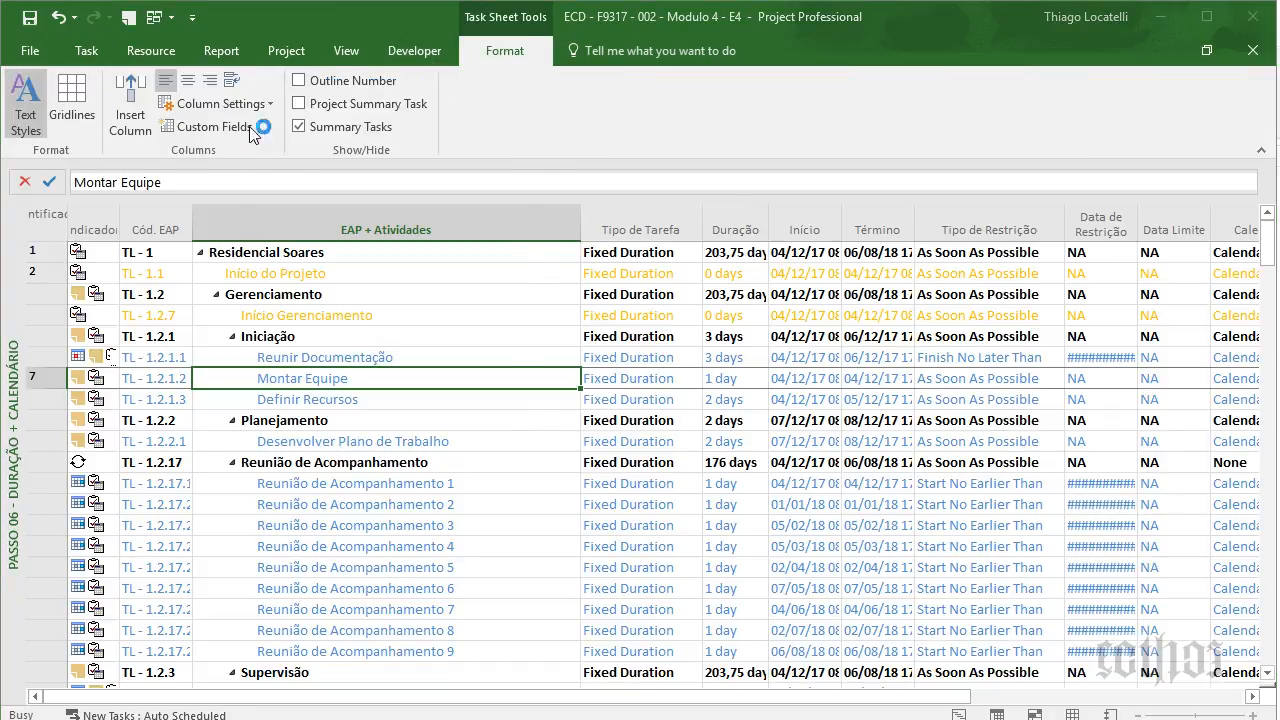
left_click(266, 86)
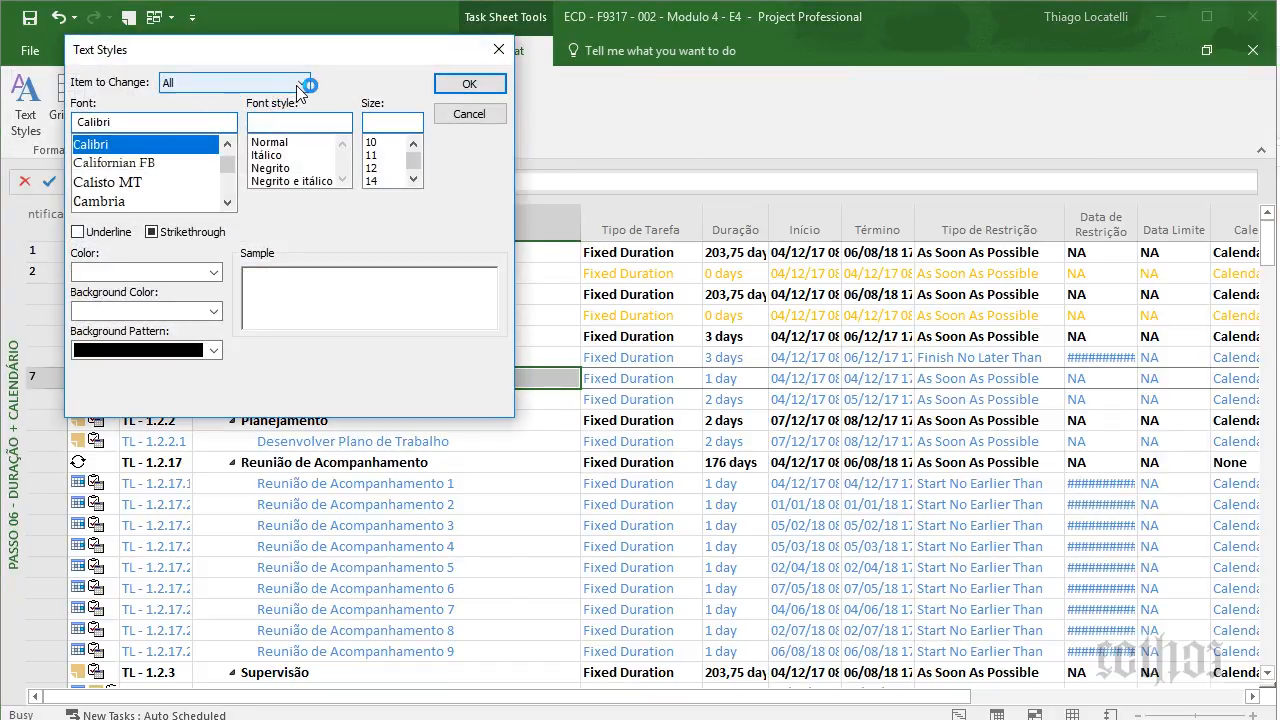
left_click(252, 141)
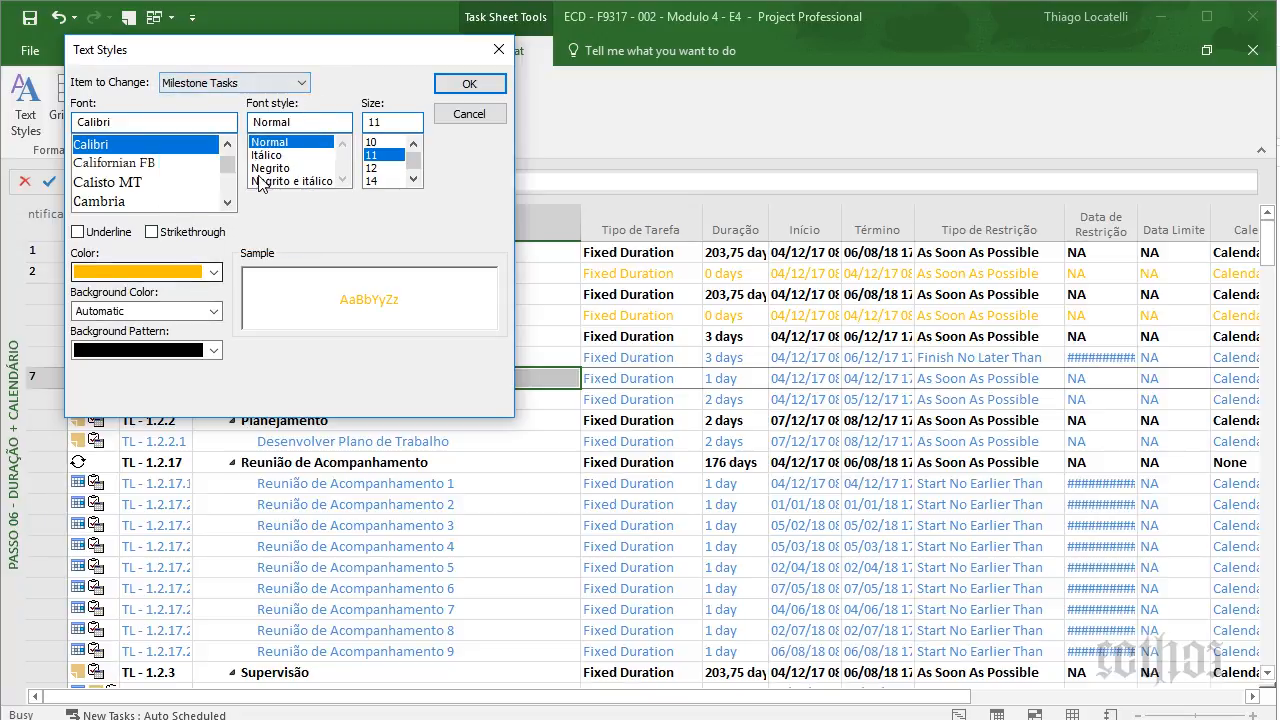
left_click(304, 79)
left_click(228, 126)
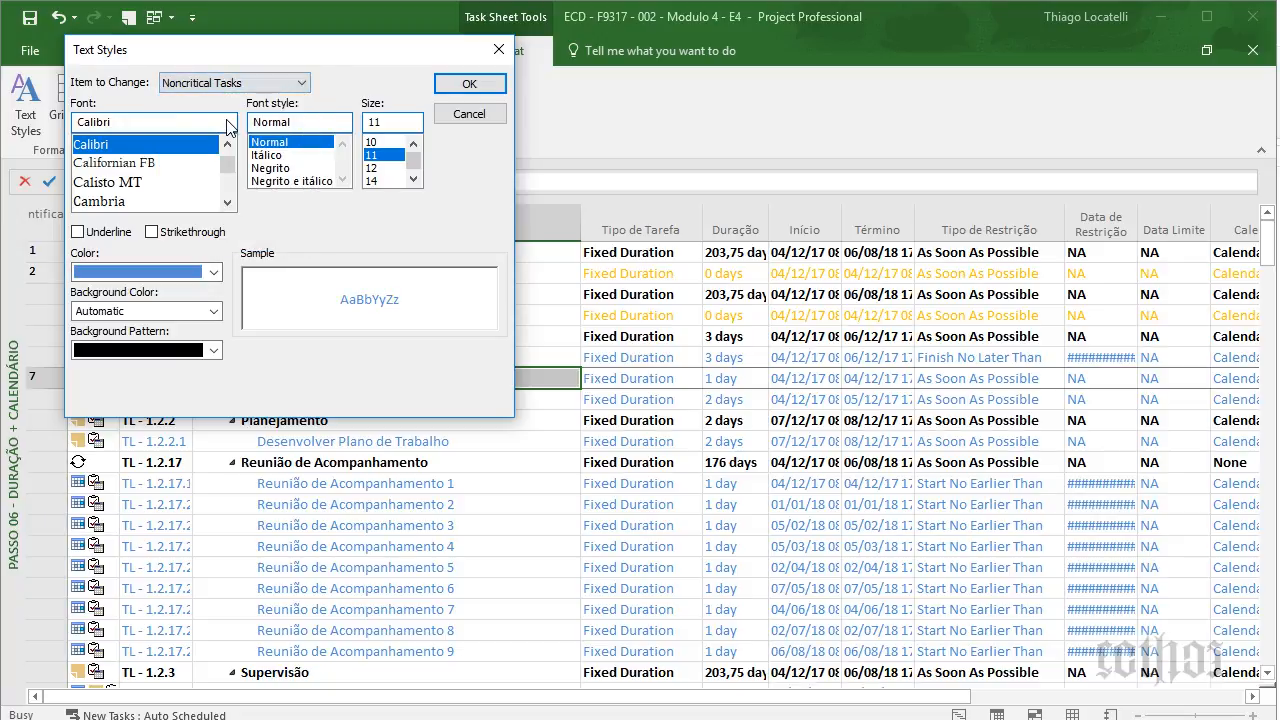
left_click(302, 82)
left_click(228, 137)
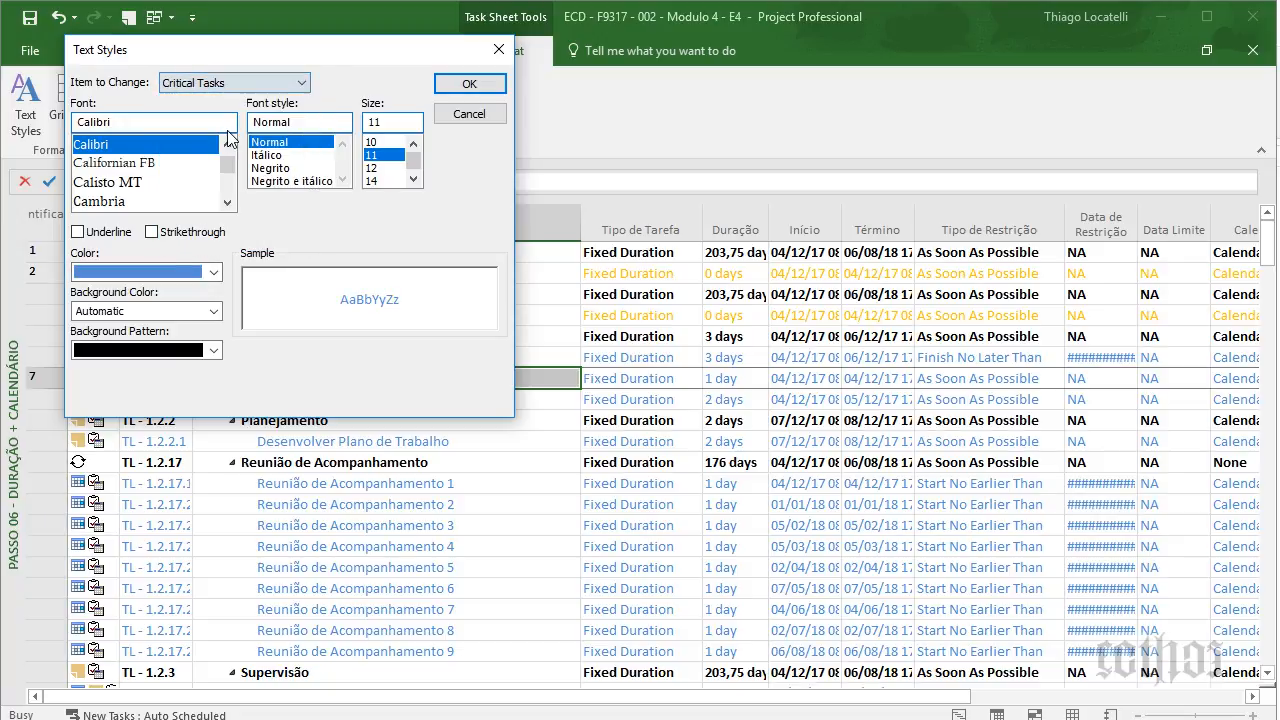
left_click(486, 115)
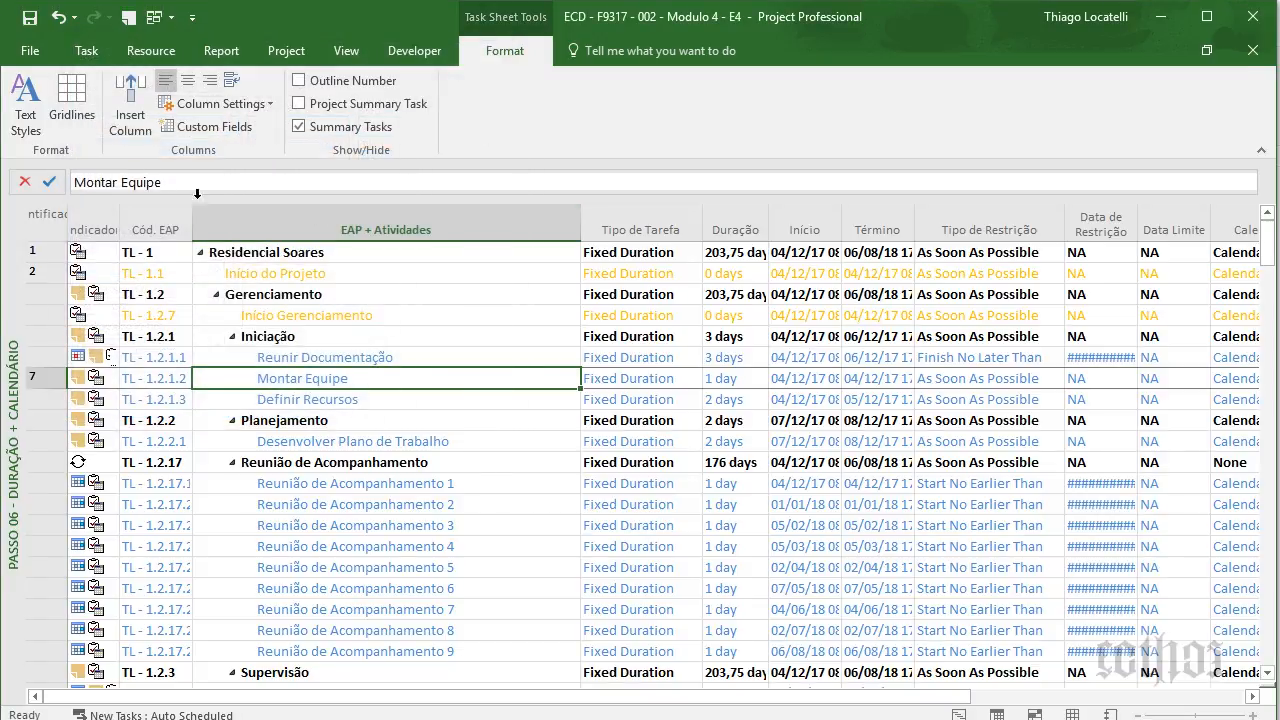
left_click(352, 238)
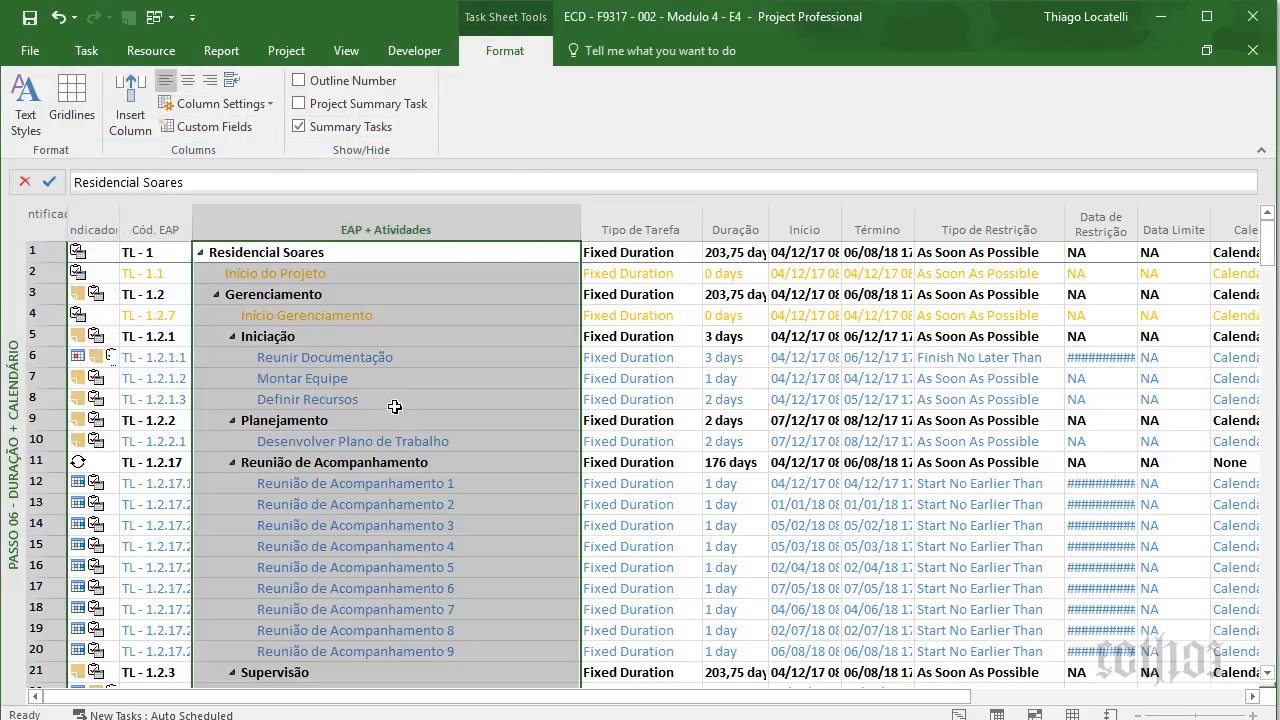
left_click(370, 360)
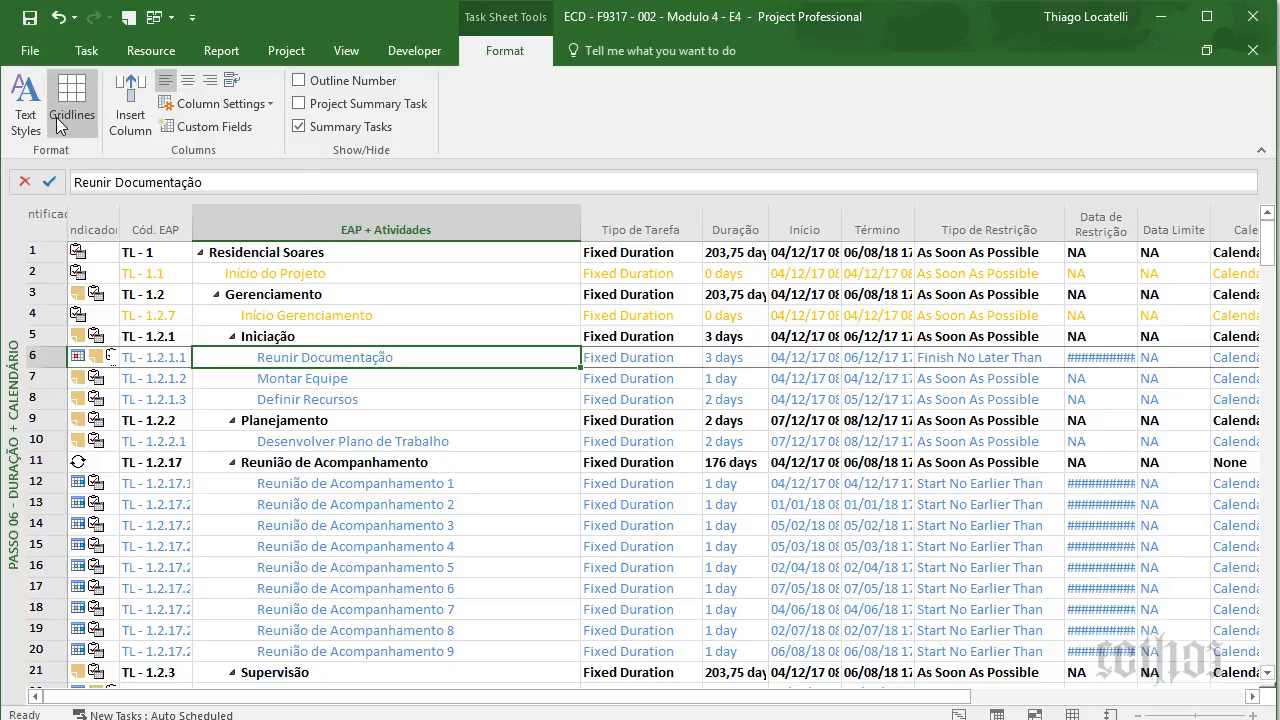
left_click(27, 110)
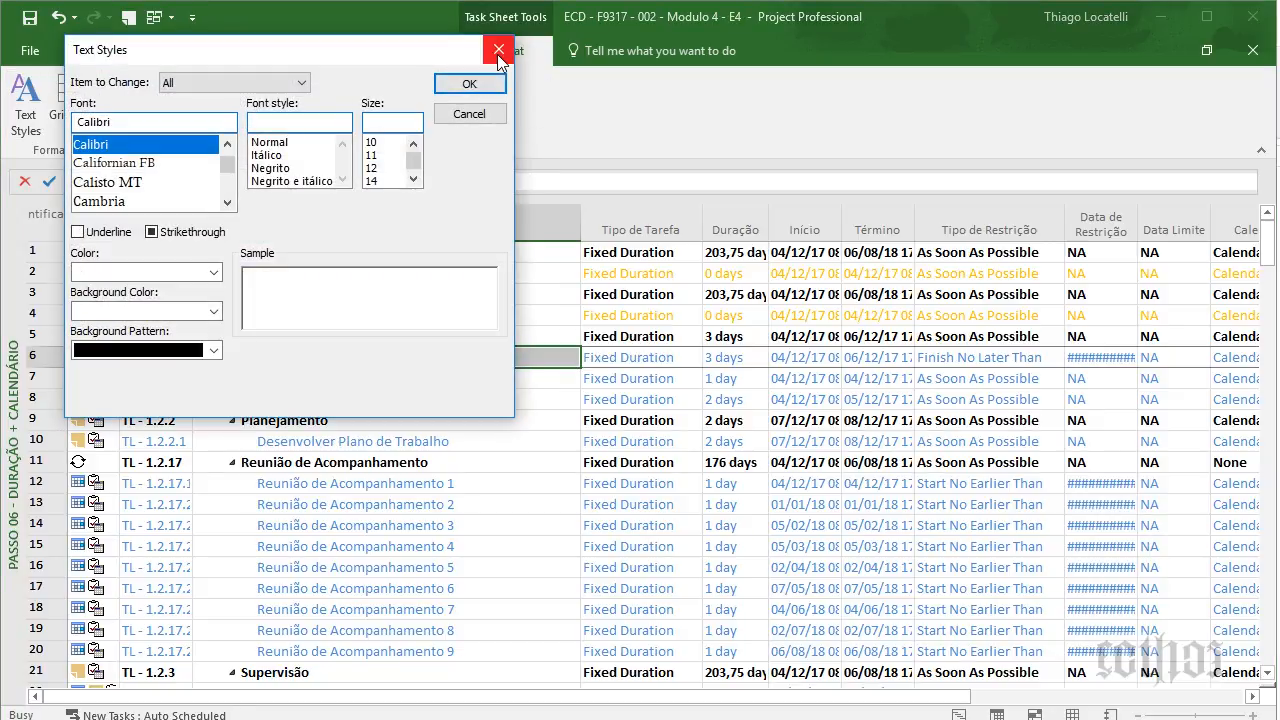
left_click(505, 85)
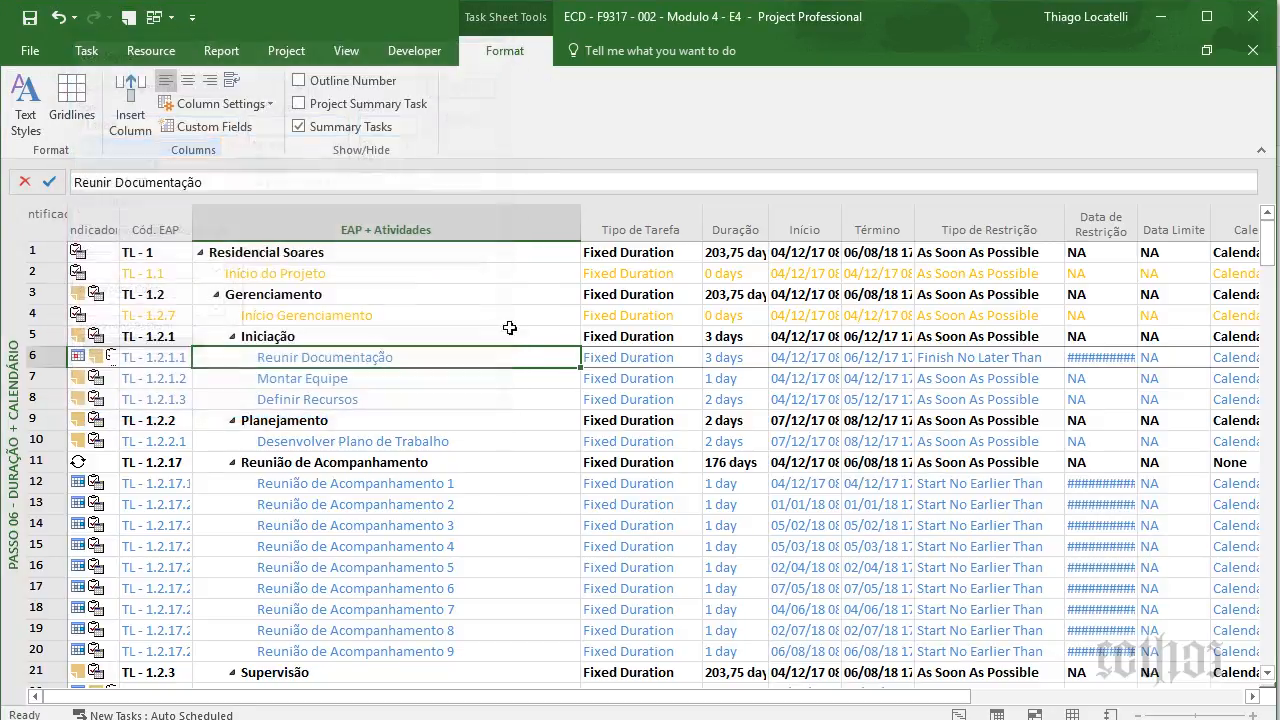
key("Right")
key("Right")
key("Right")
key("Right")
key("Right")
key("Right")
key("Right")
key("Right")
key("Right")
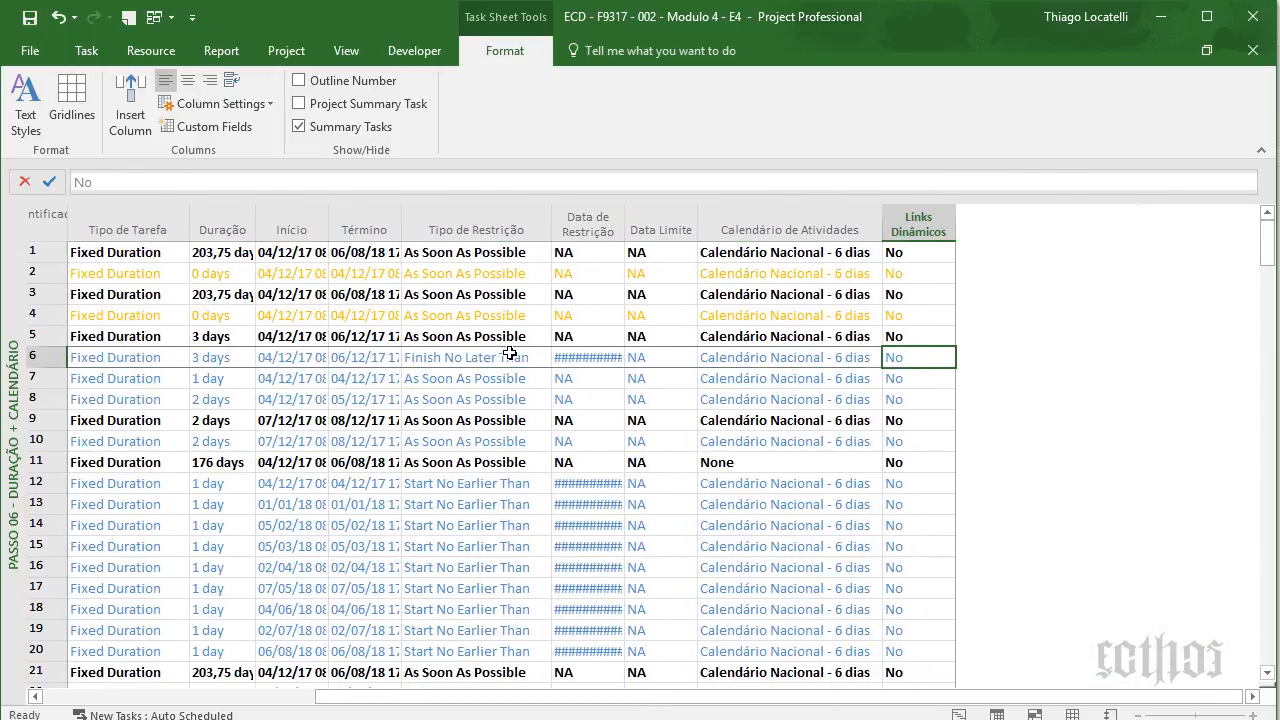
- Widen the Calendário de Atividades column and check the 203,75-day project duration
left_click_drag(882, 225, 958, 220)
left_click(201, 256)
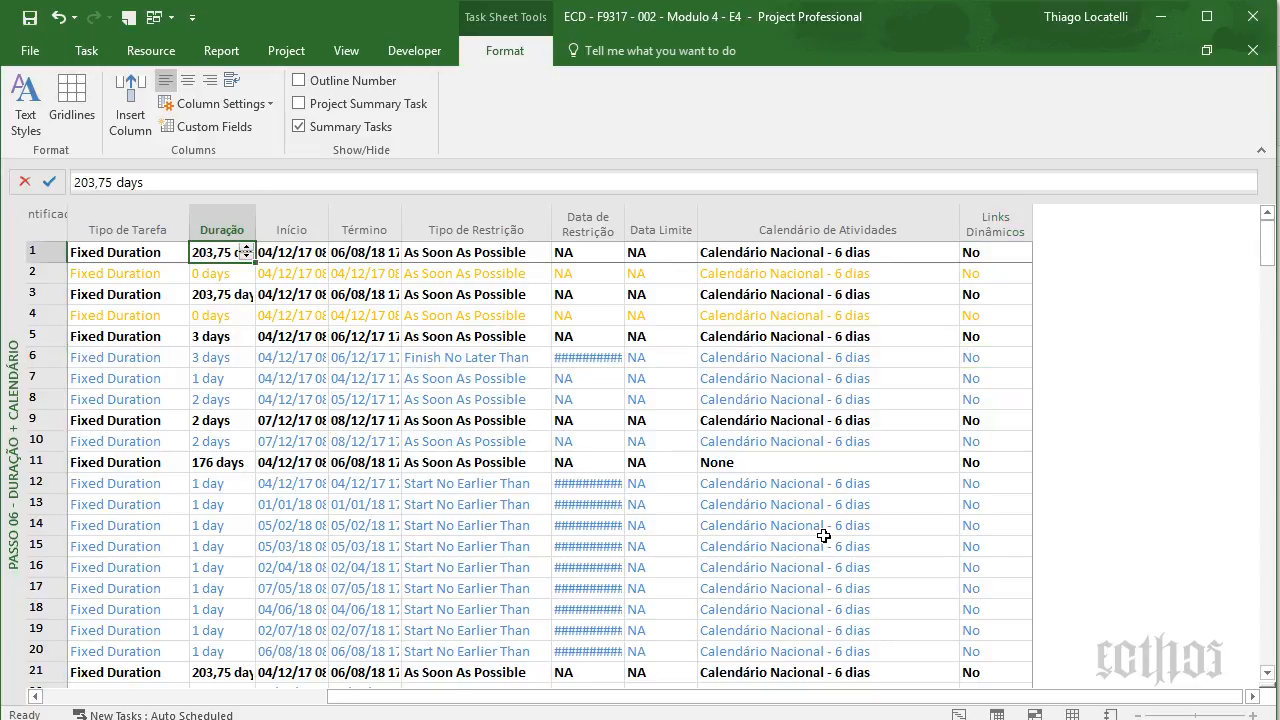
left_click(822, 528)
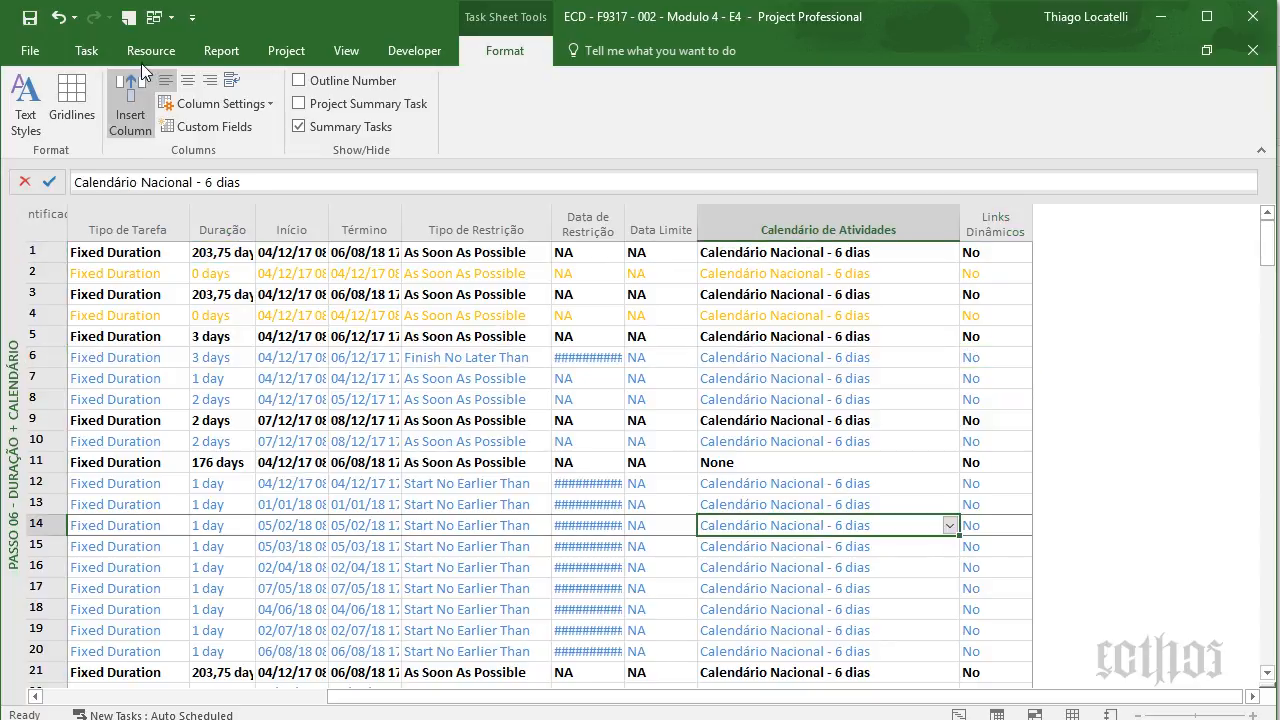
- Open Change Working Time and select the Calendário Nacional calendar
left_click(82, 55)
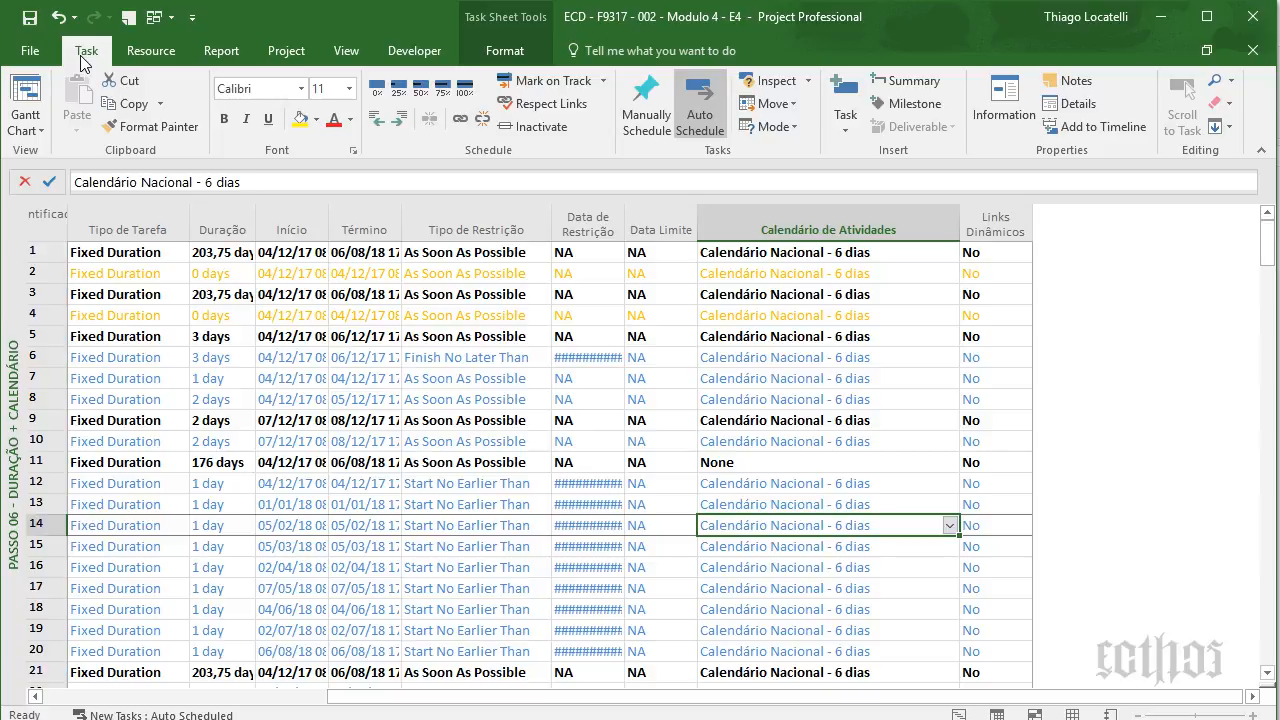
left_click(280, 51)
left_click(444, 123)
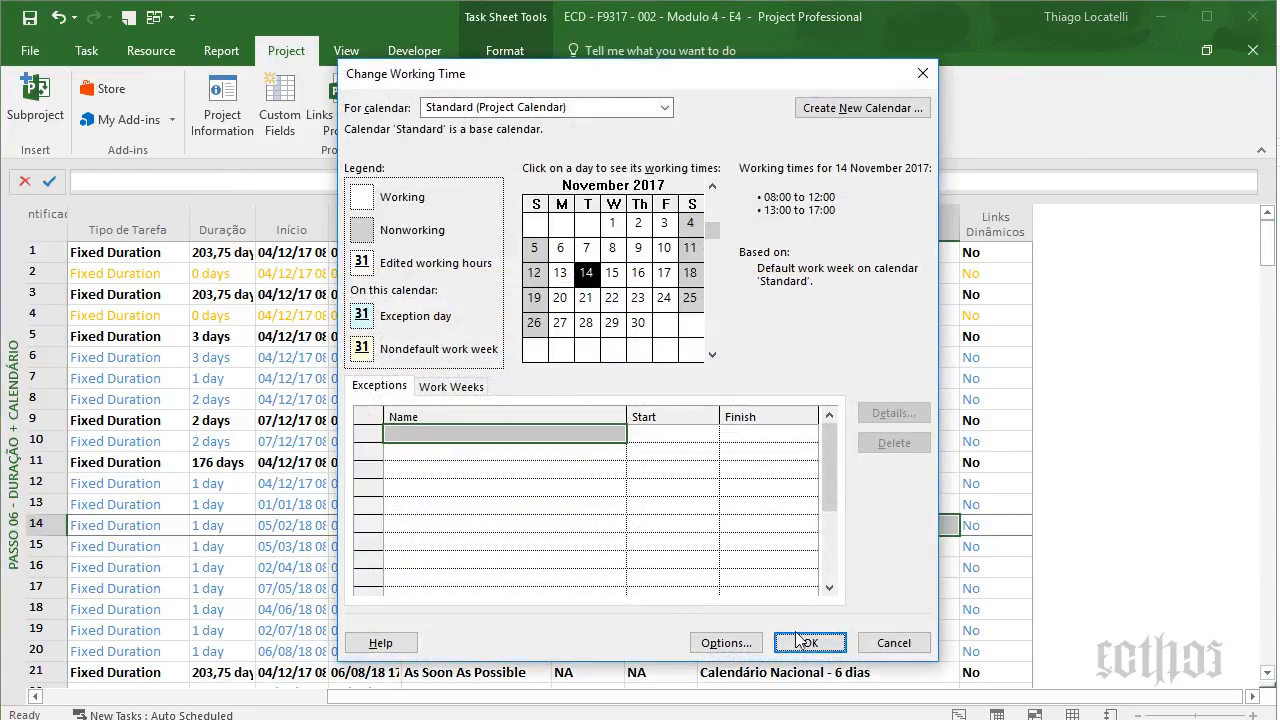
left_click(738, 641)
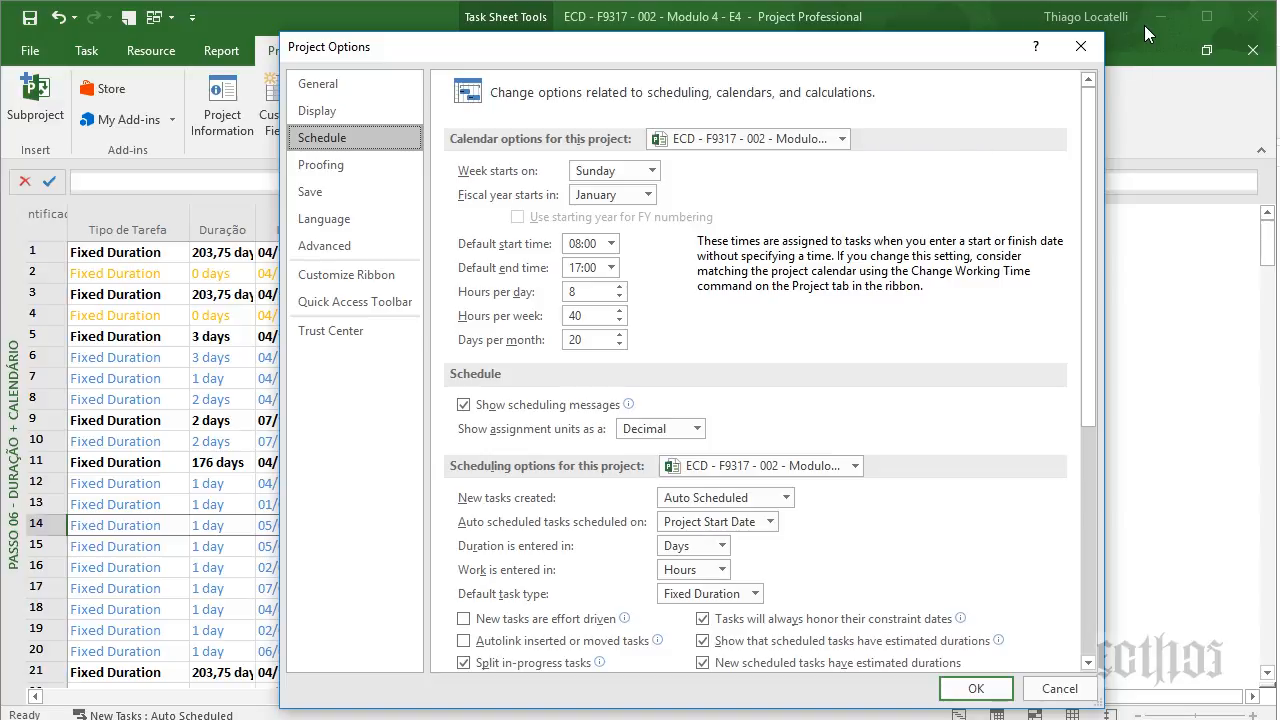
left_click(1083, 50)
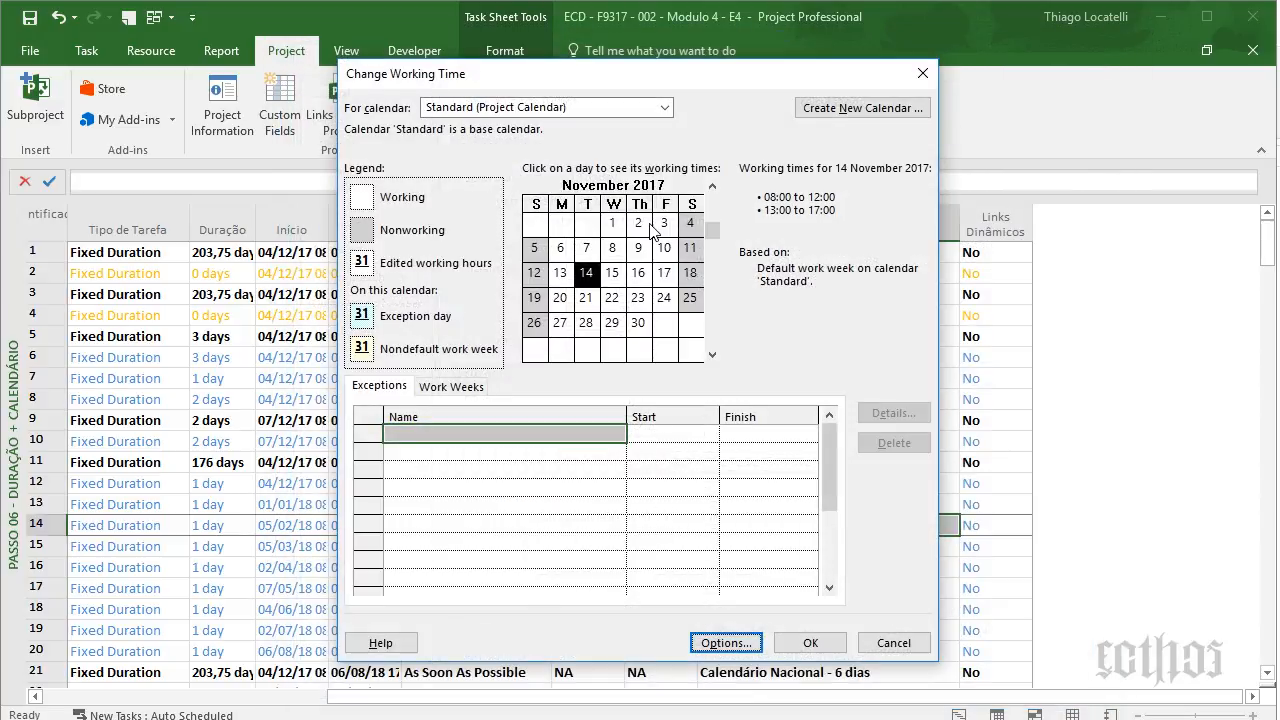
left_click(665, 108)
left_click(586, 170)
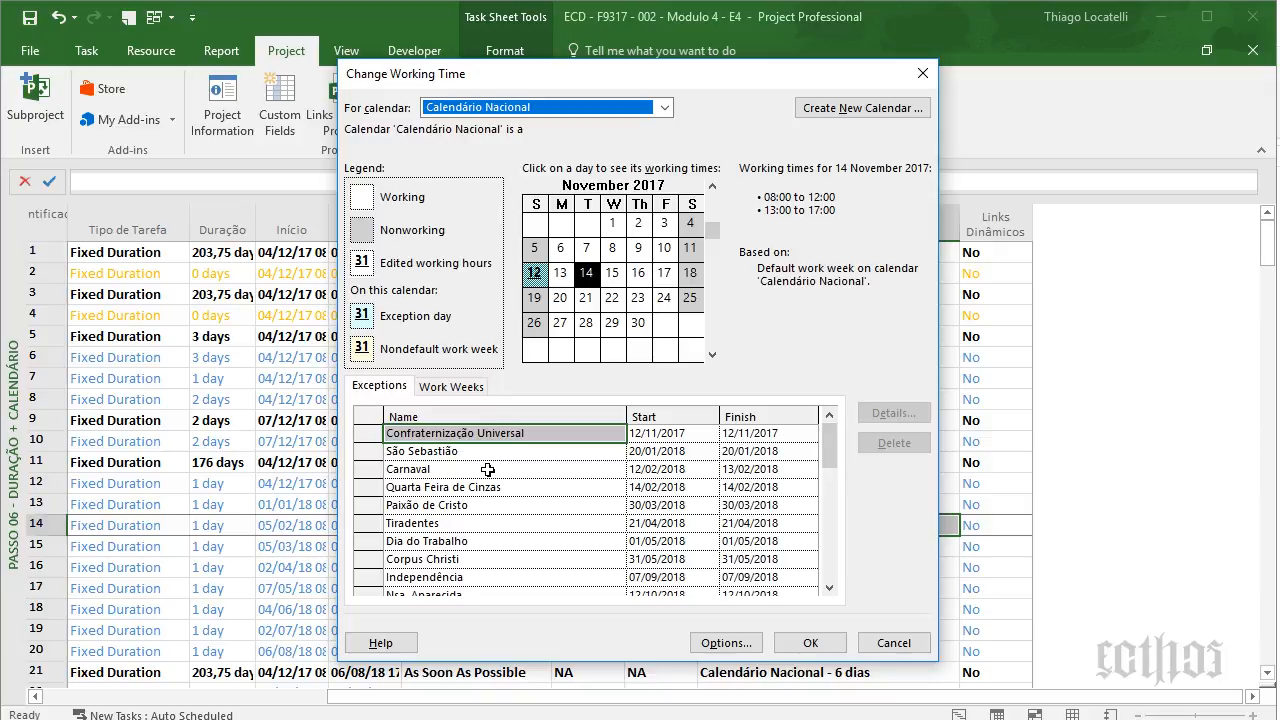
- Scroll Calendário Nacional's holiday exceptions through to Ano Novo, then close the dialog
left_click_drag(745, 88, 931, 124)
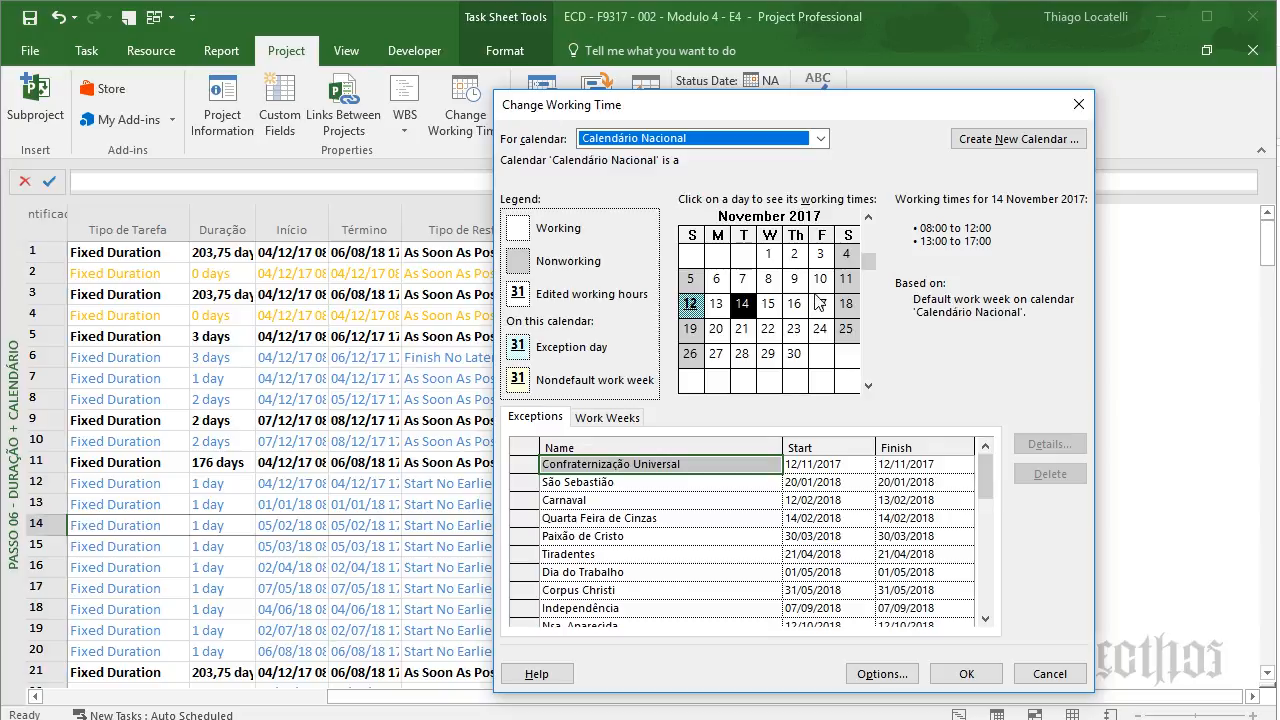
left_click(985, 619)
left_click(985, 621)
left_click(985, 621)
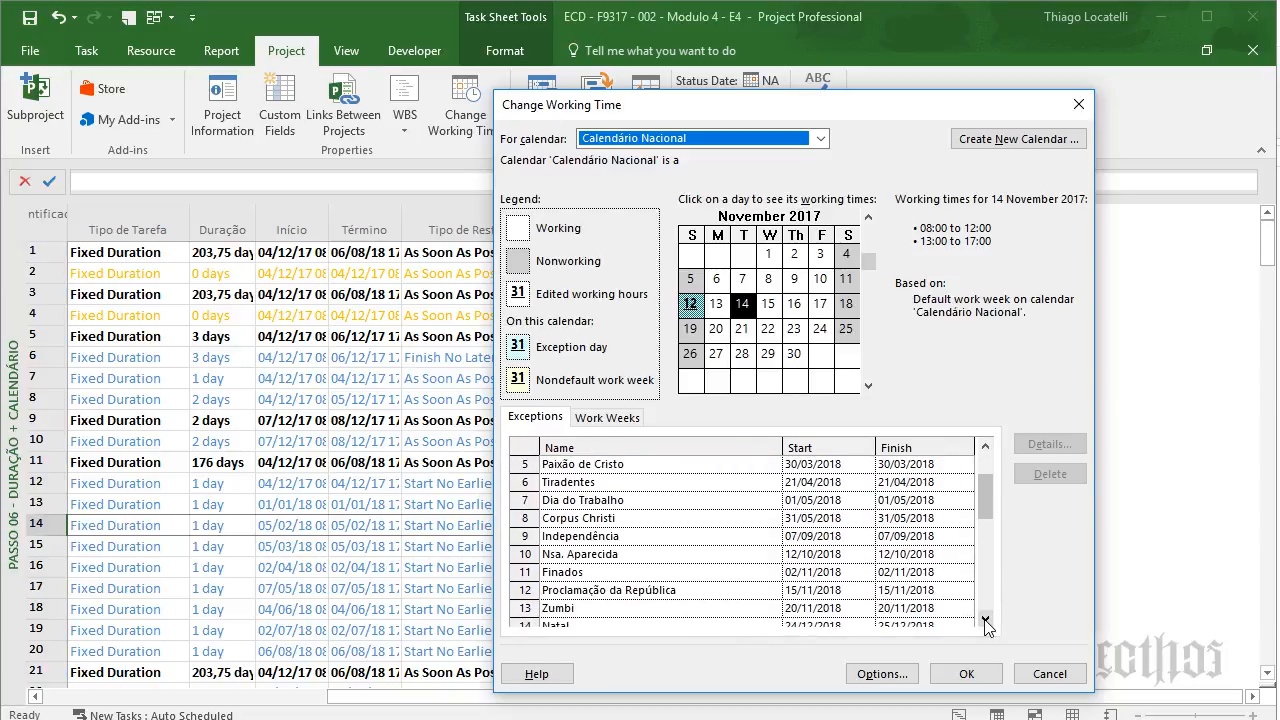
left_click(985, 621)
left_click(985, 621)
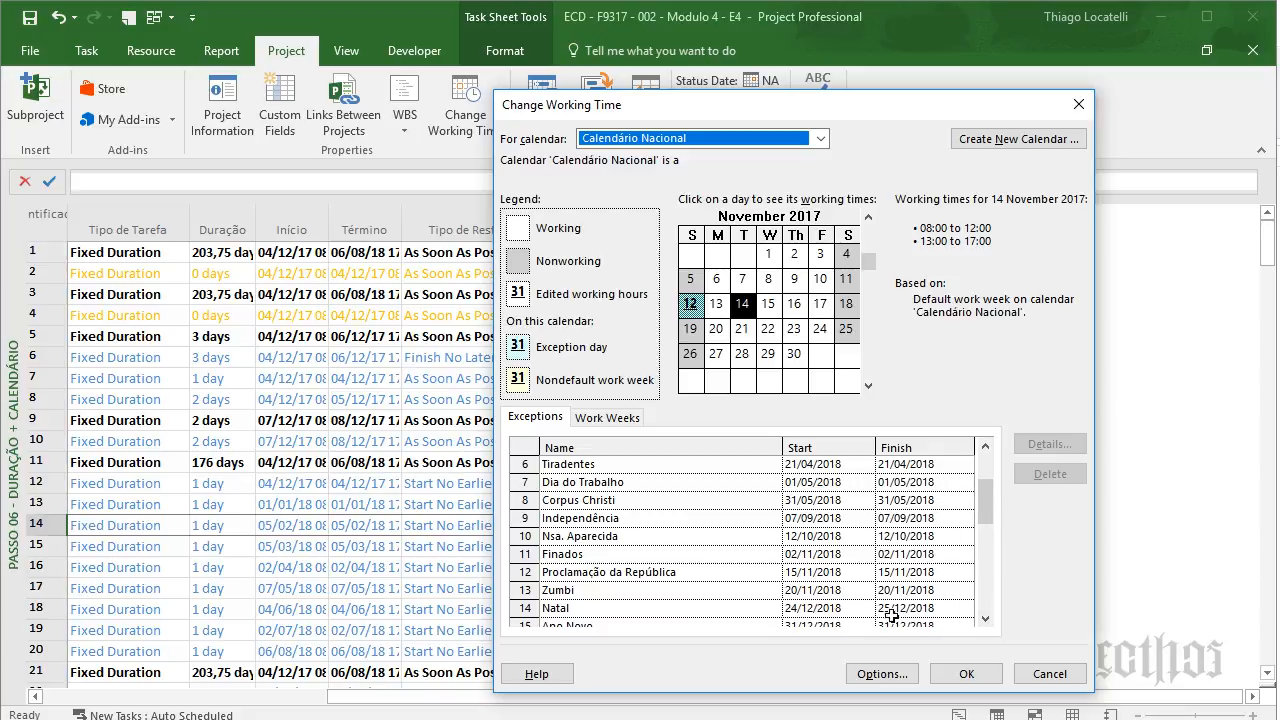
left_click(987, 619)
left_click(987, 619)
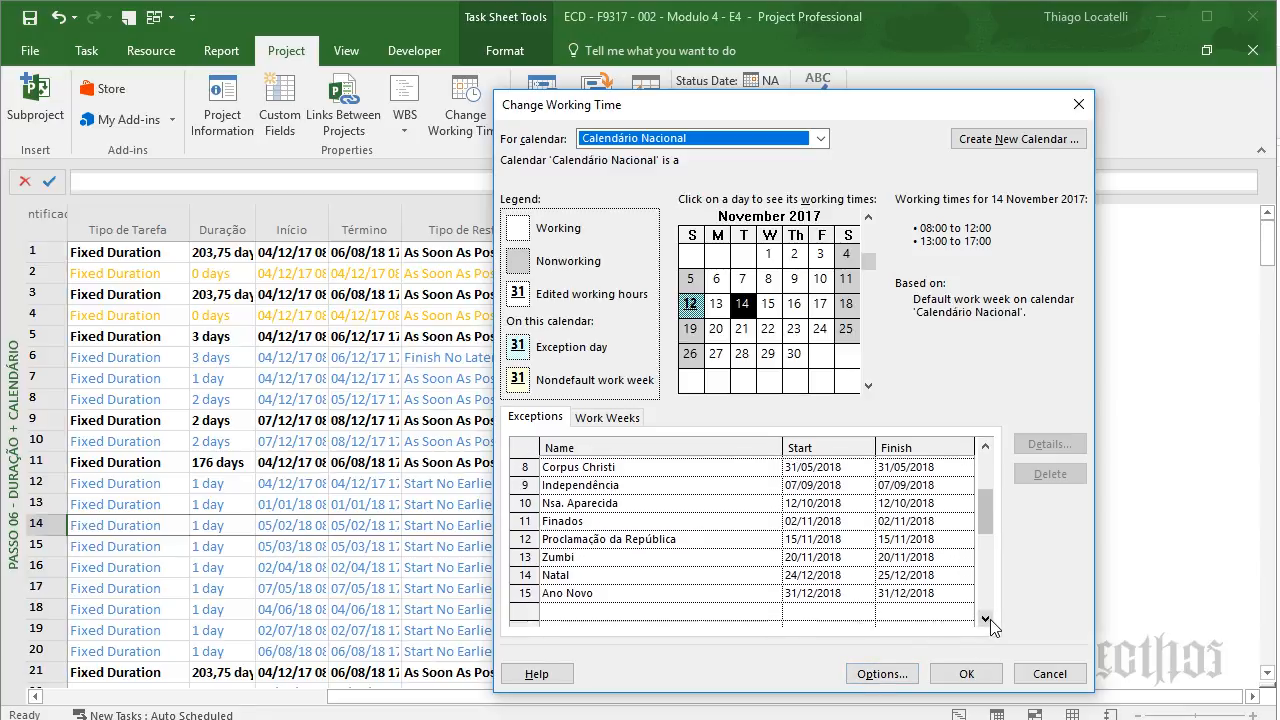
left_click(990, 619)
left_click(966, 673)
left_click(497, 295)
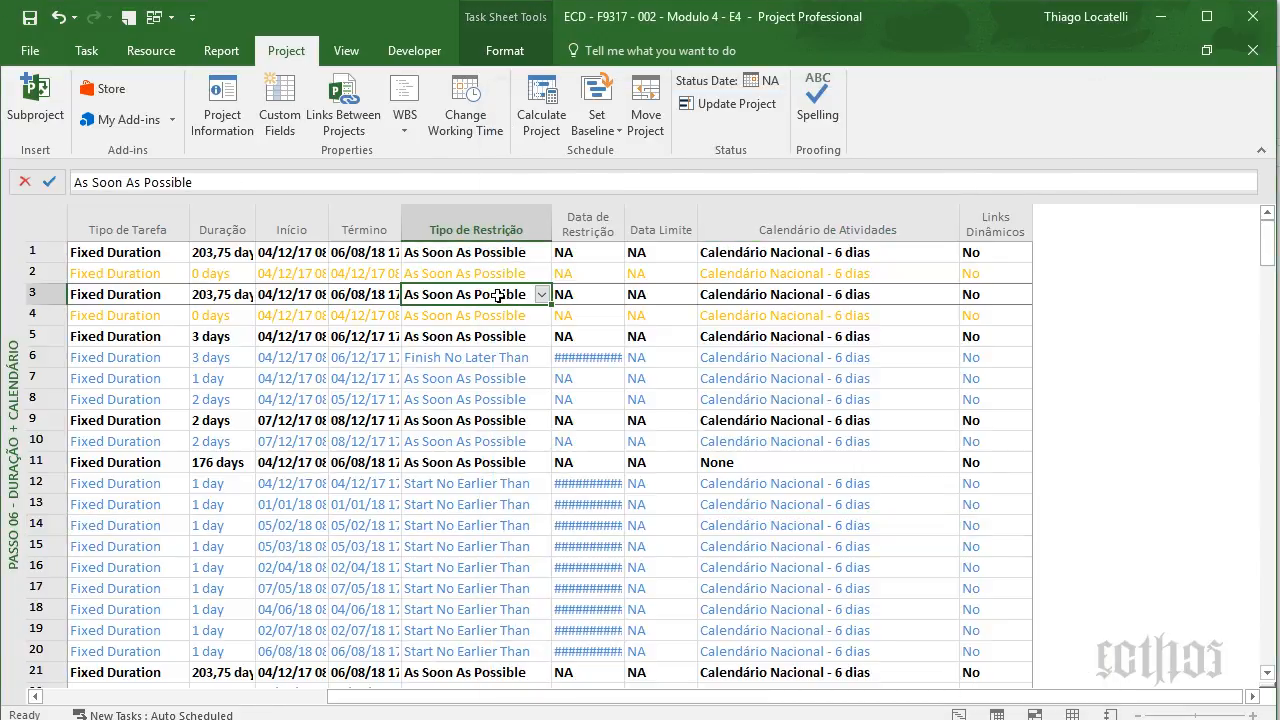
- Review Gerenciamento's fields and Reunir Documentação's Finish No Later Than constraint
key("Home")
key("Right")
key("Right")
key("Right")
key("Right")
key("Right")
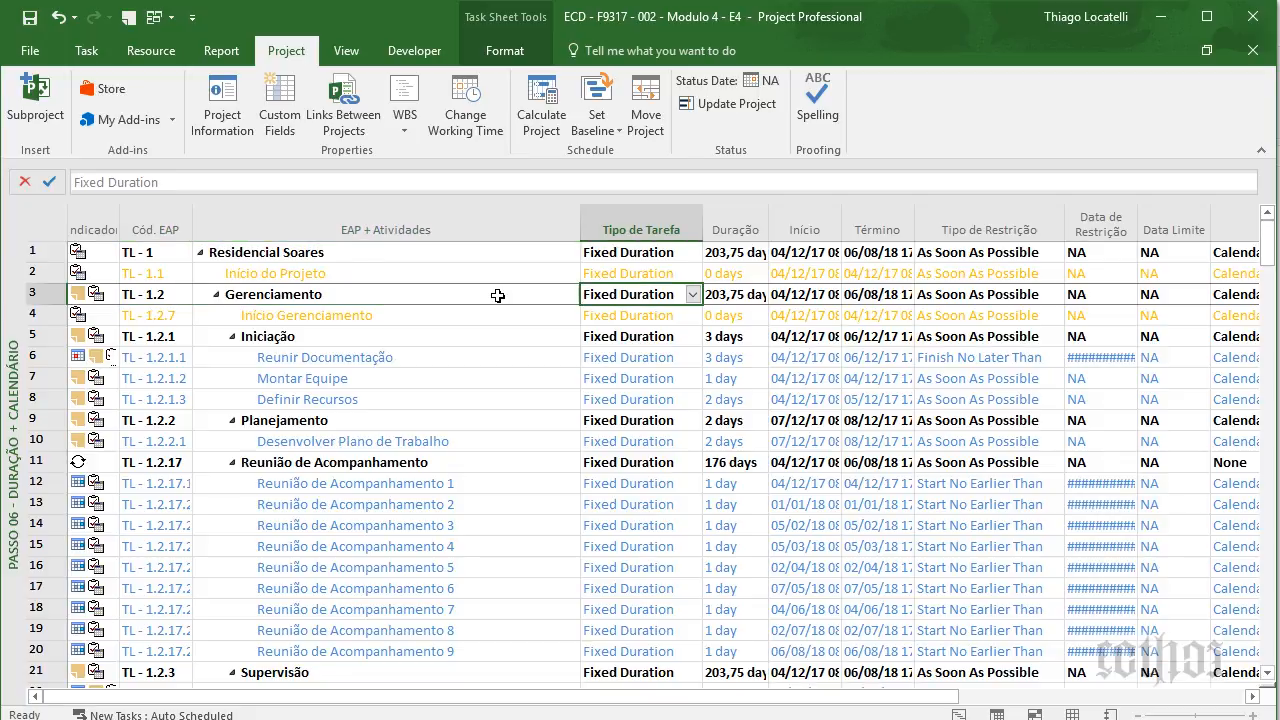
key("Right")
key("Right")
key("Right")
key("Right")
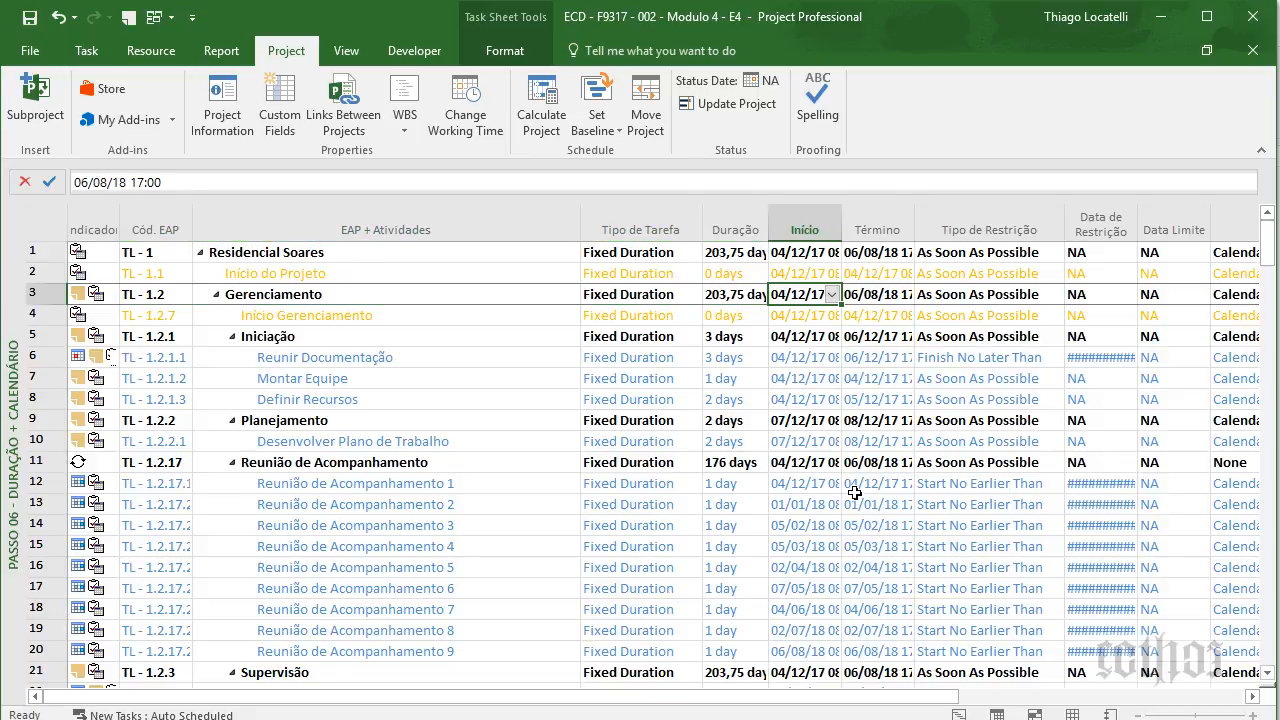
key("Right")
key("Right")
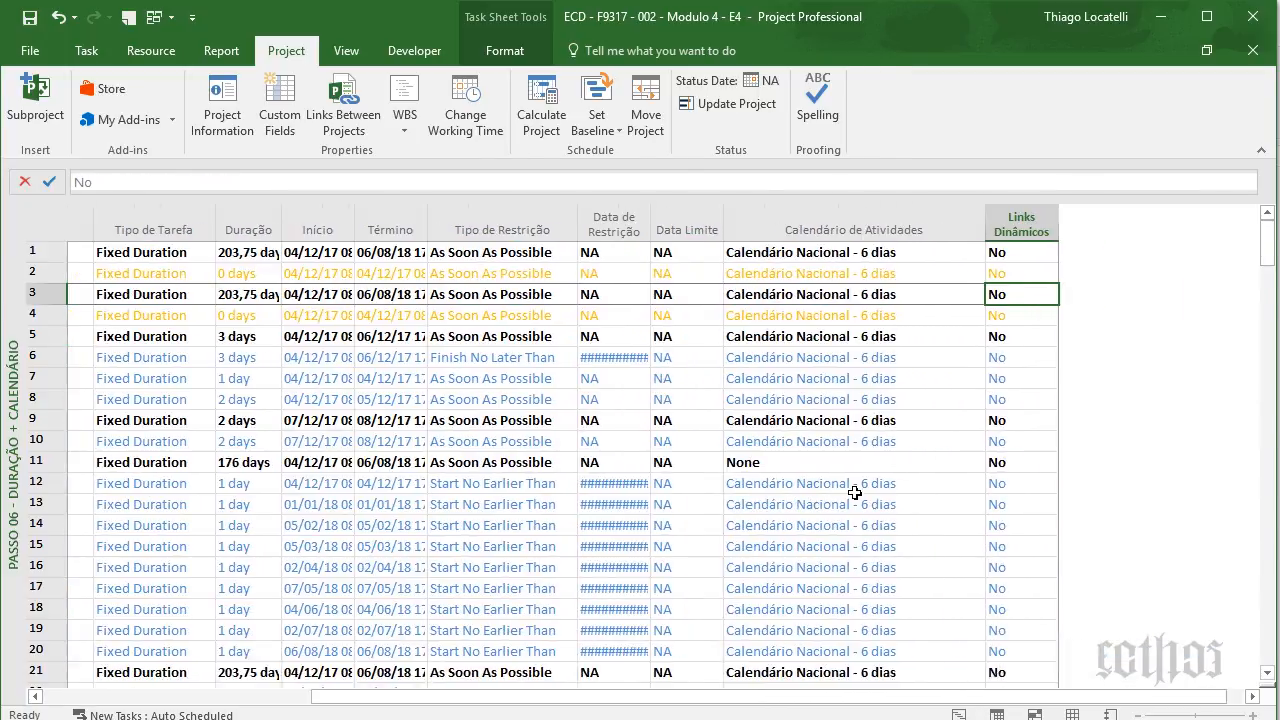
key("Left")
key("Right")
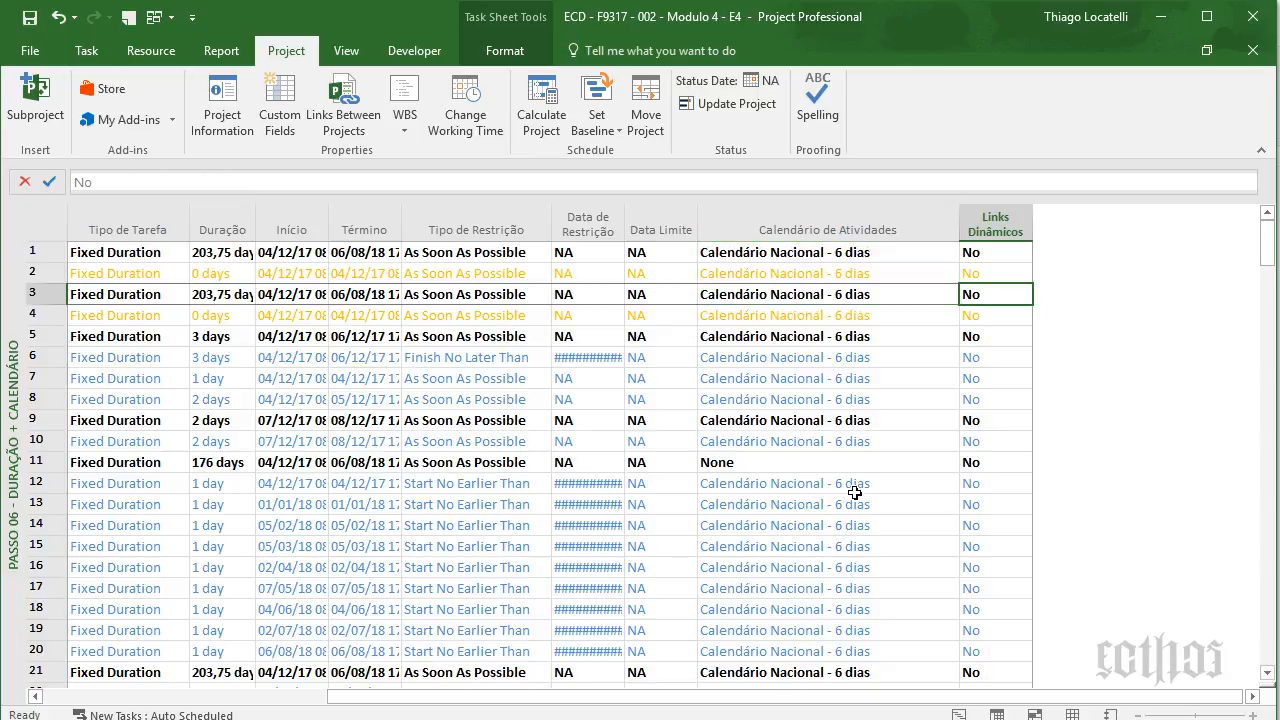
key("Left")
key("Left")
key("Down")
key("Down")
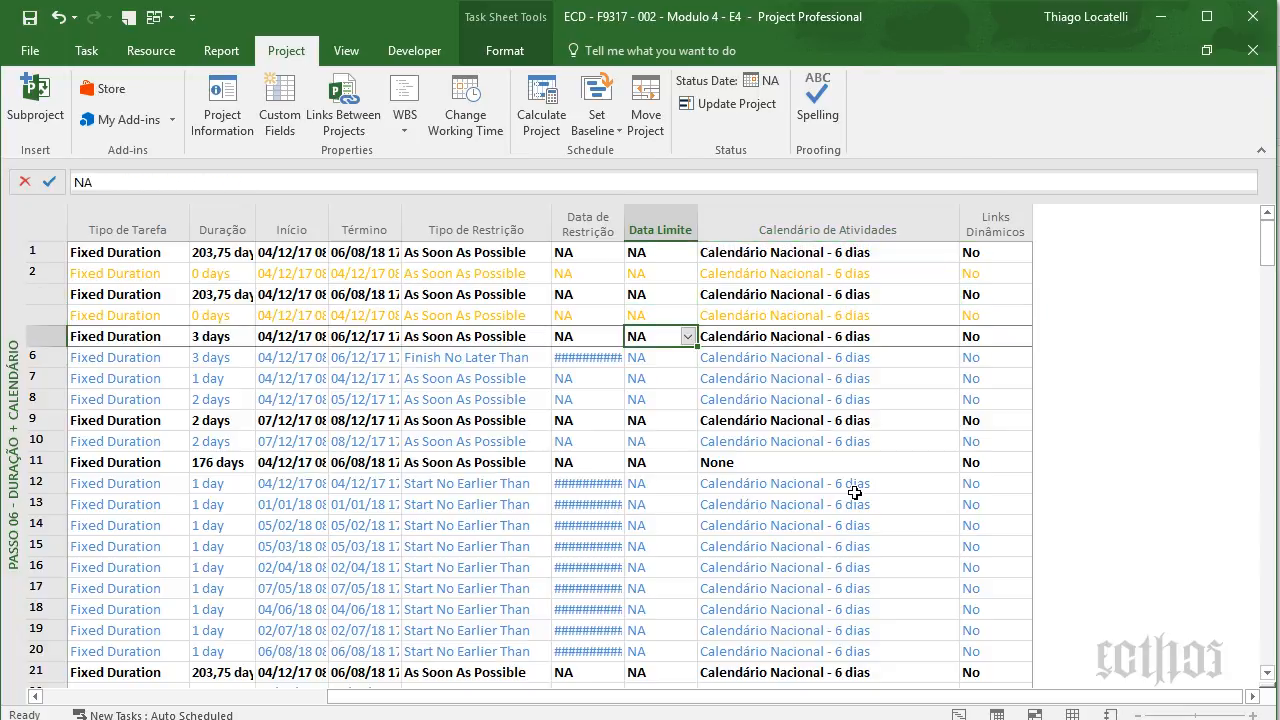
key("Down")
key("Left")
key("Left")
key("Left")
key("Left")
key("Left")
key("Left")
key("Left")
key("Left")
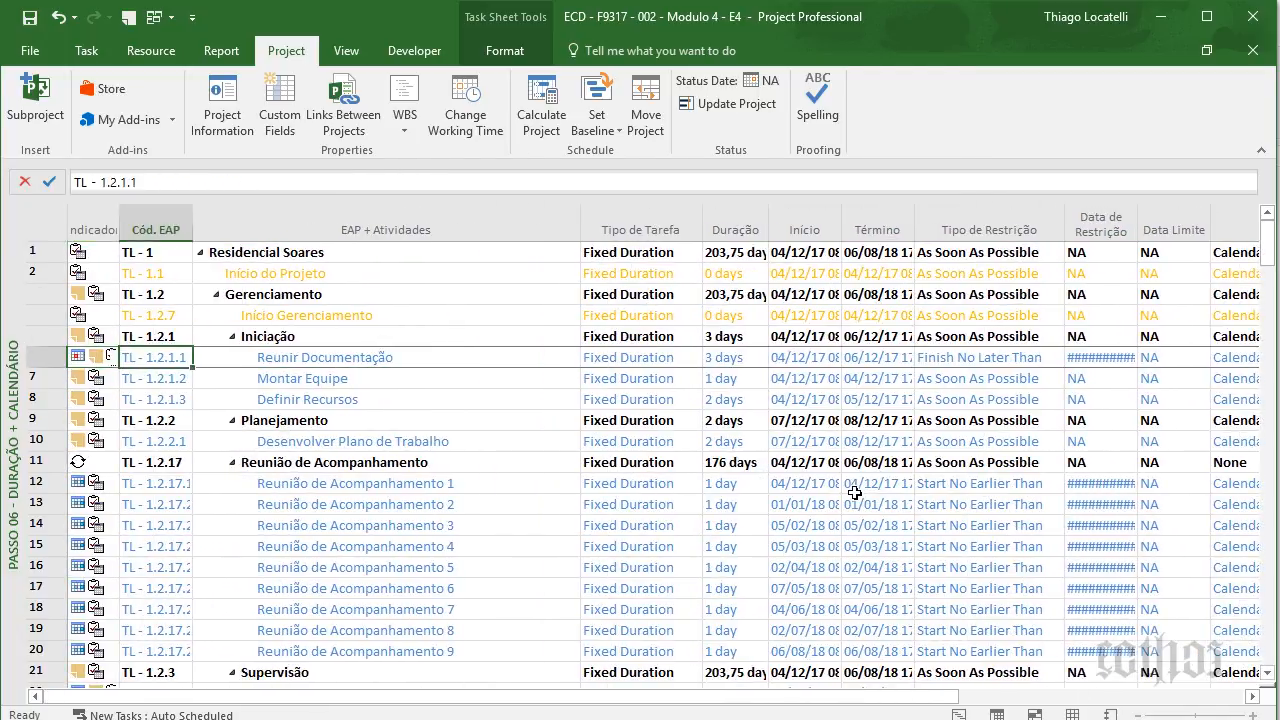
key("Right")
key("Right")
key("Right")
key("Right")
key("Right")
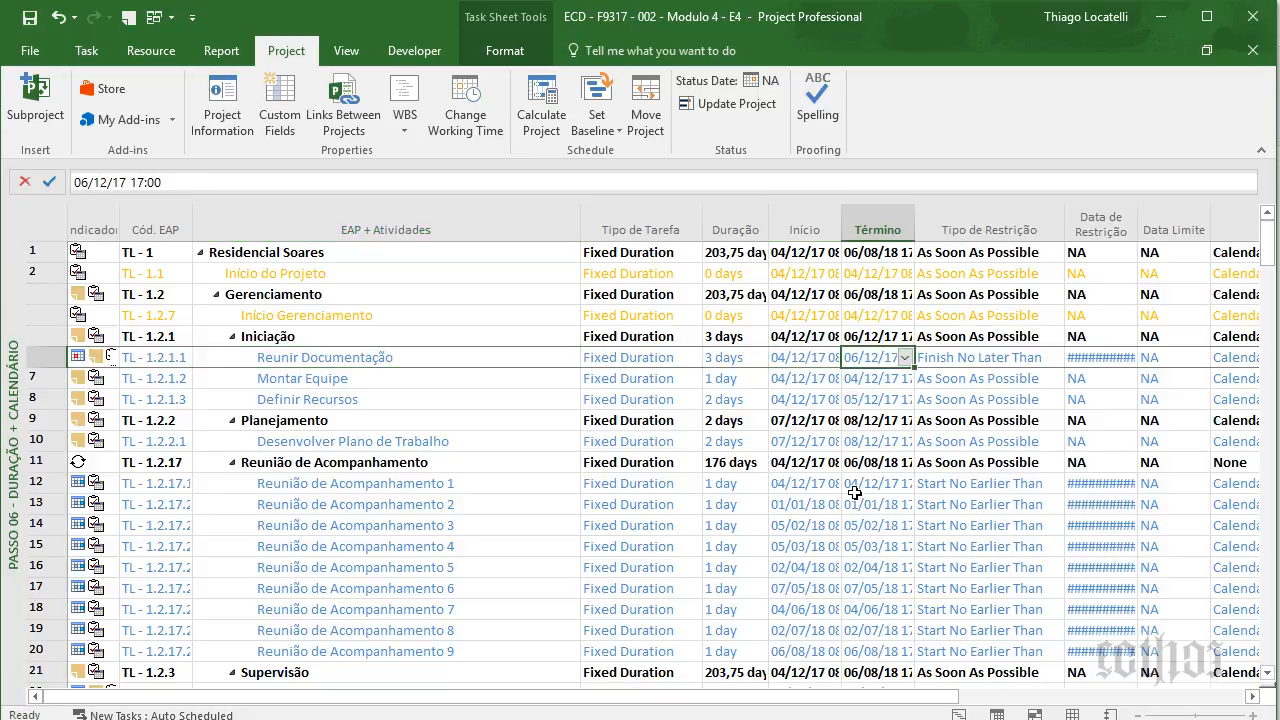
key("Right")
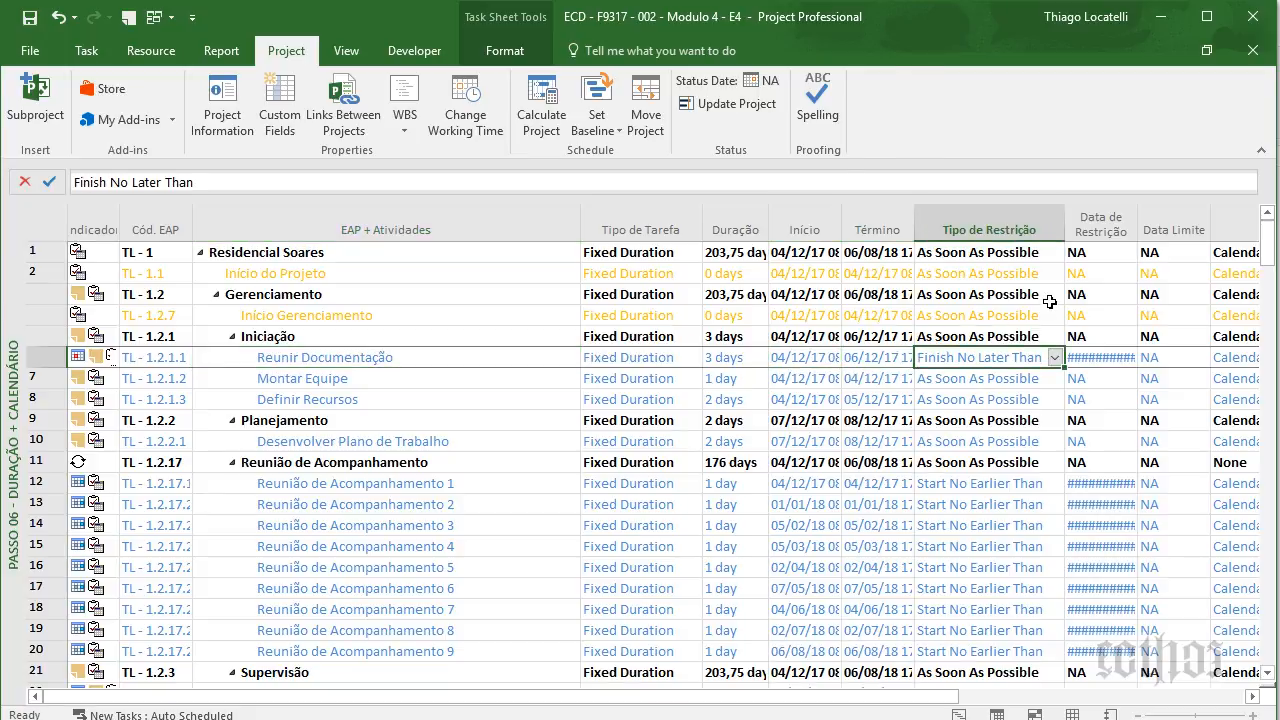
- Autofit the Data de Restrição column and collapse the Reunião de Acompanhamento meetings
left_click(1128, 230)
double_click(1137, 222)
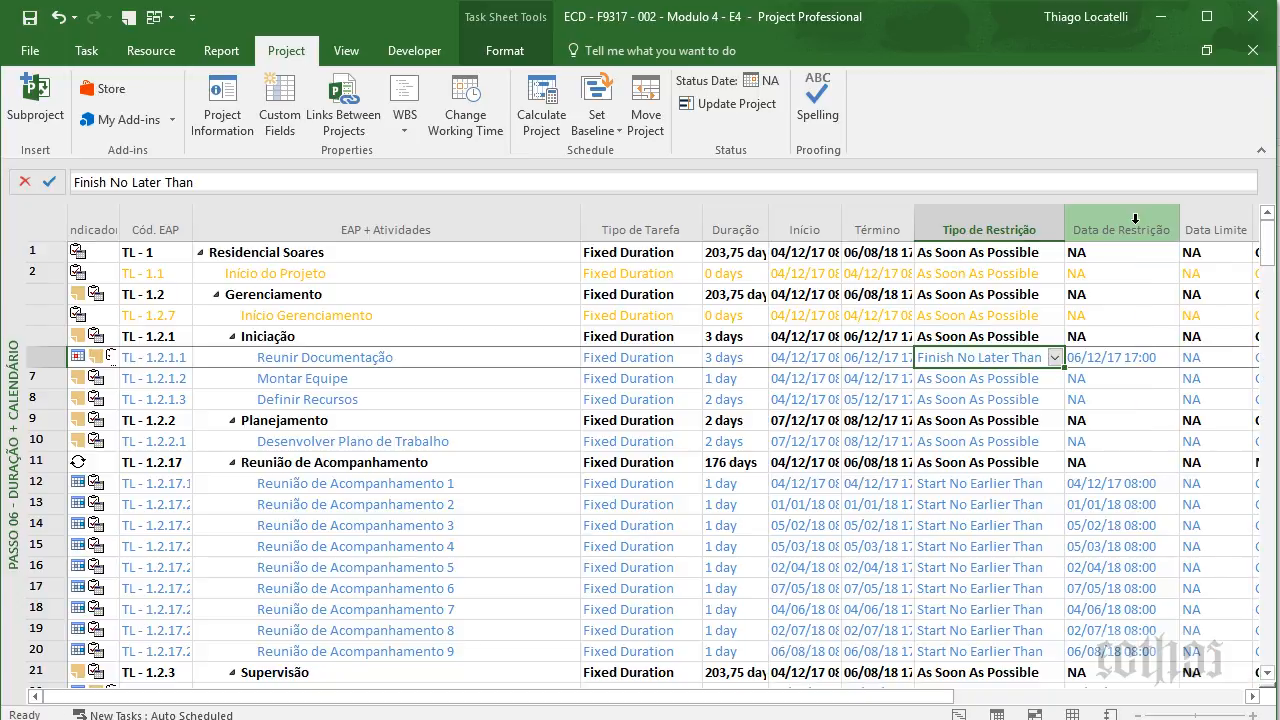
key("Left")
key("Down")
key("Left")
key("Down")
key("Down")
key("Down")
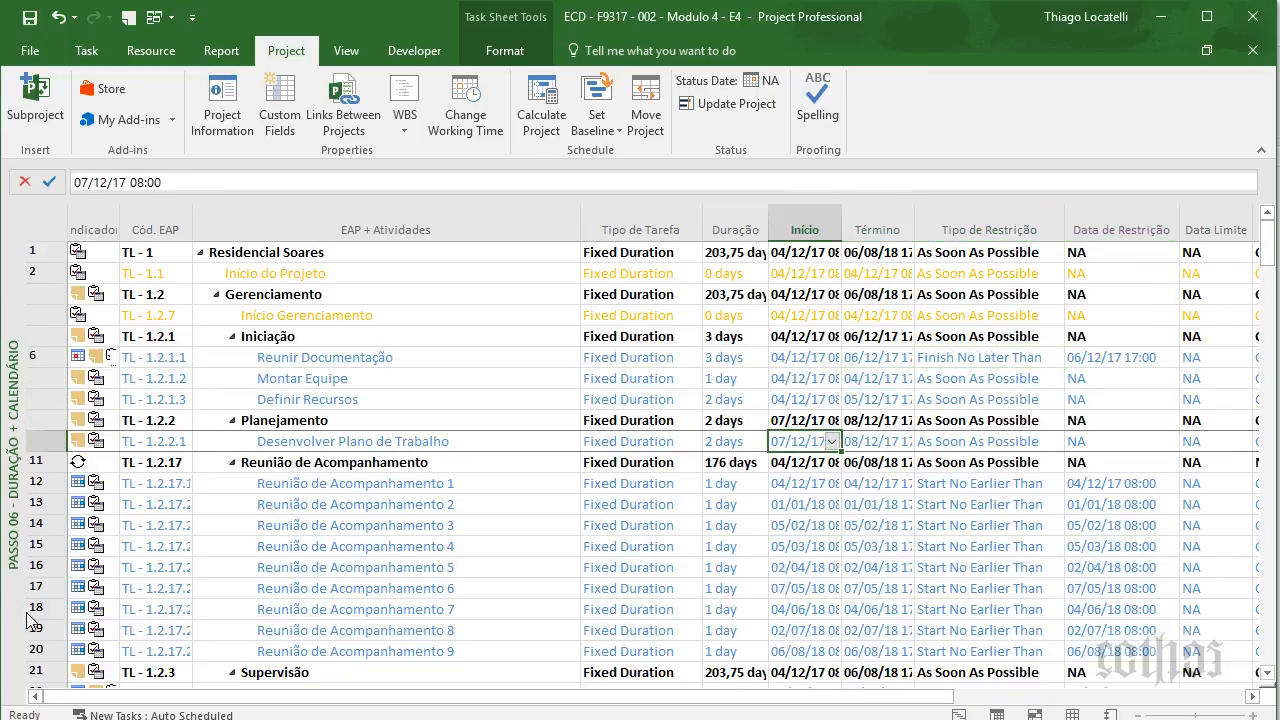
left_click(232, 463)
key("Down")
key("Down")
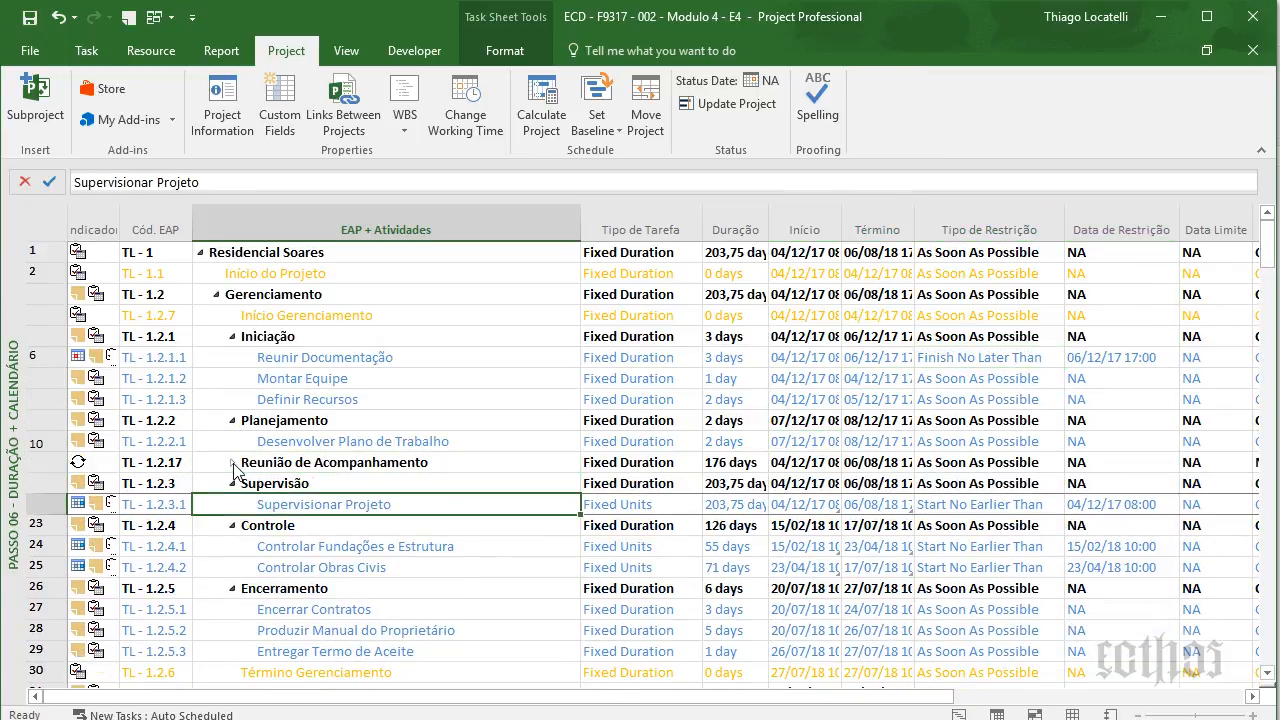
key("Right")
key("Right")
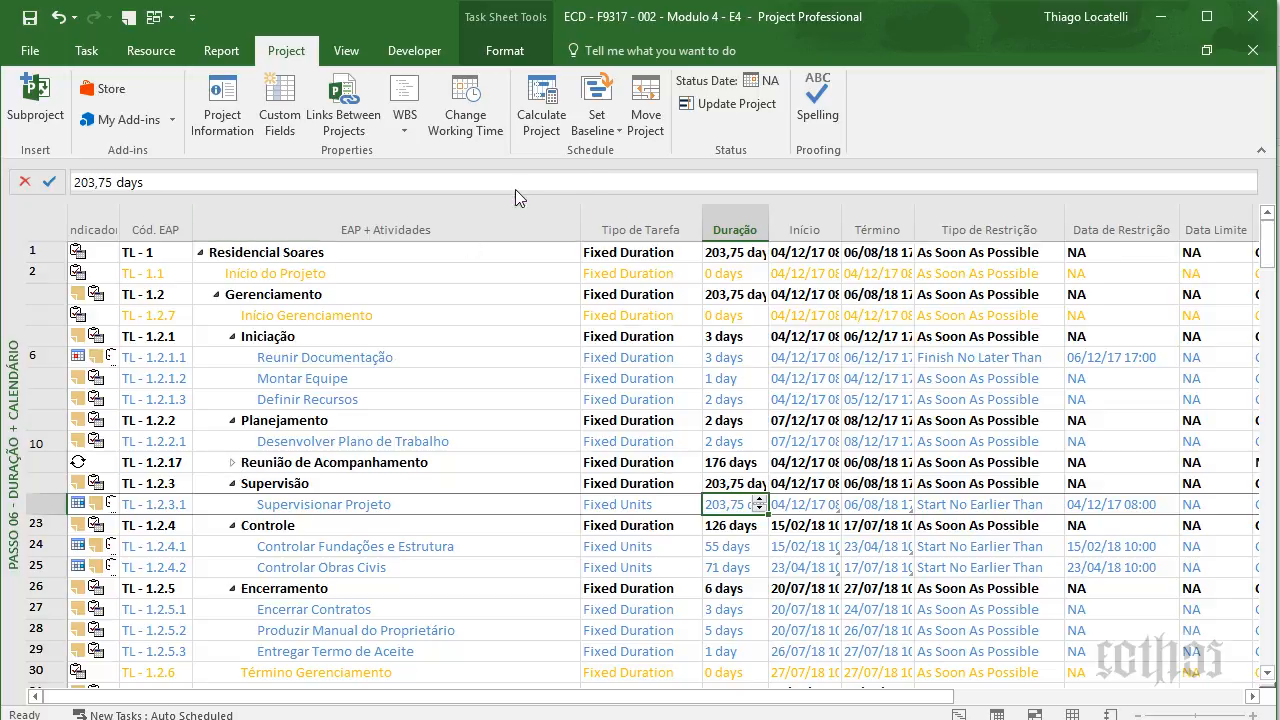
- Check the project duration, Supervisionar Projeto's dates and Início/Fim do Projeto, saving the file
left_click(716, 256)
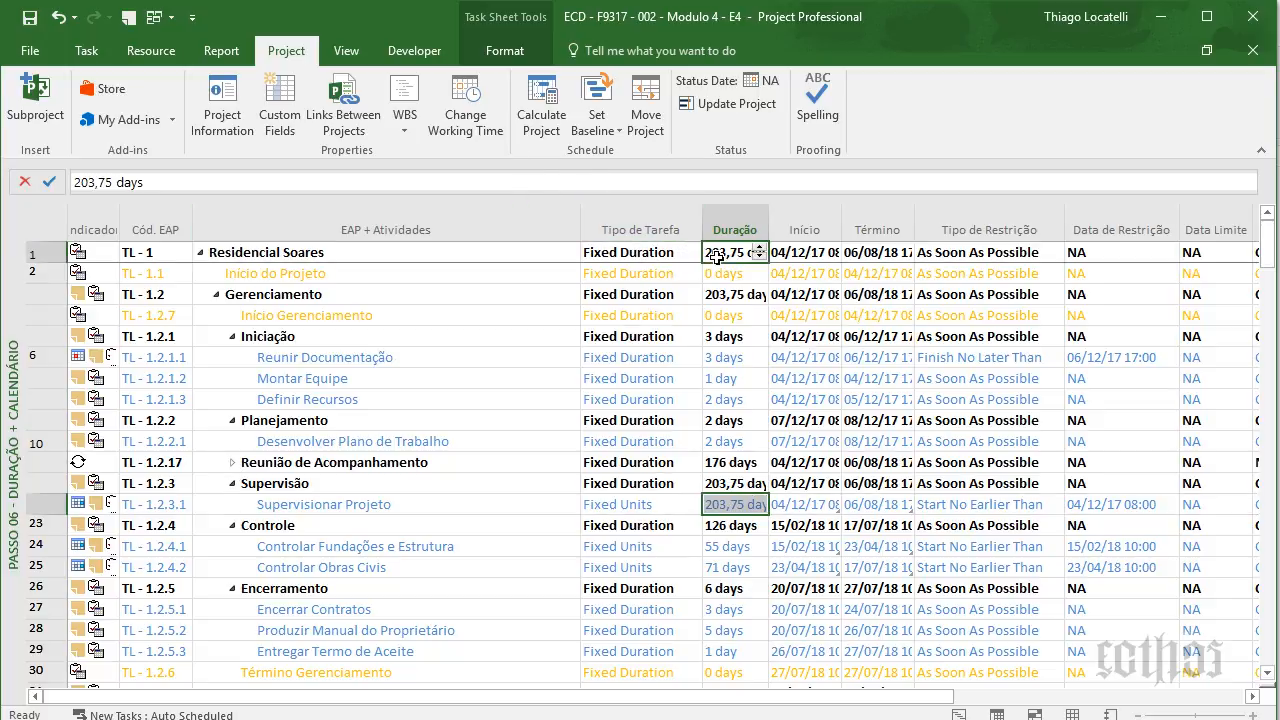
key("Right")
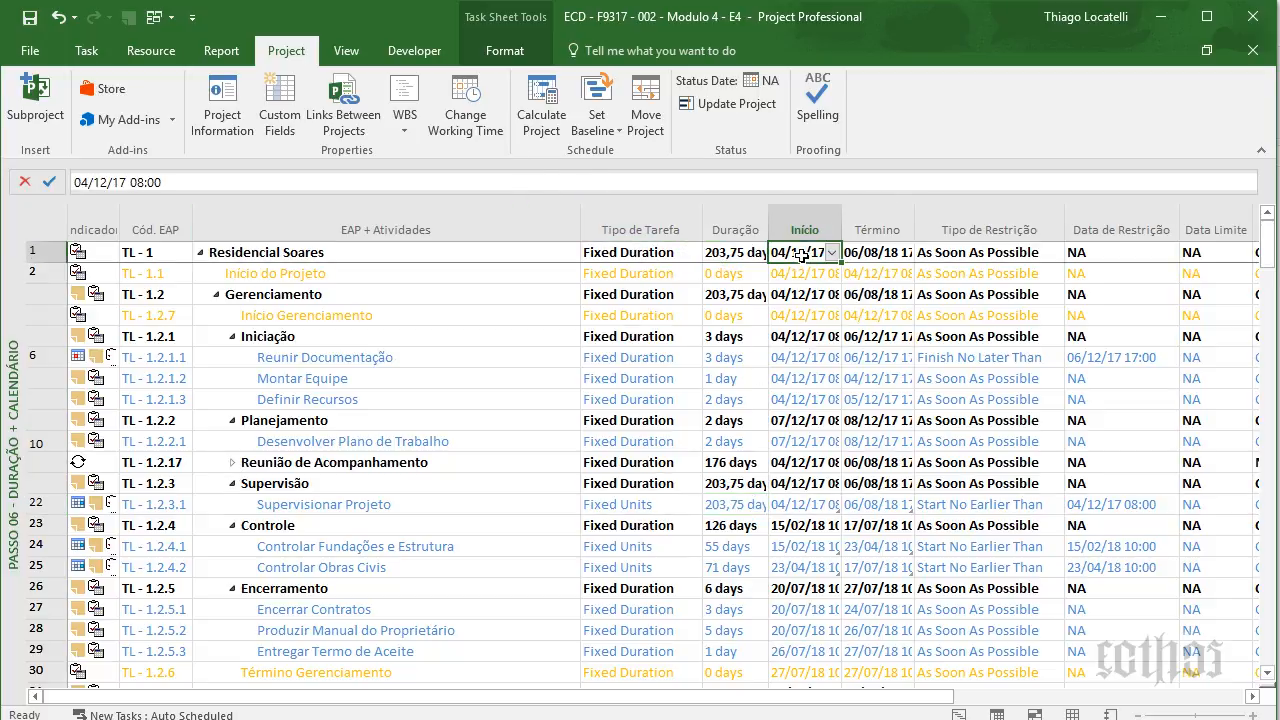
left_click(850, 506)
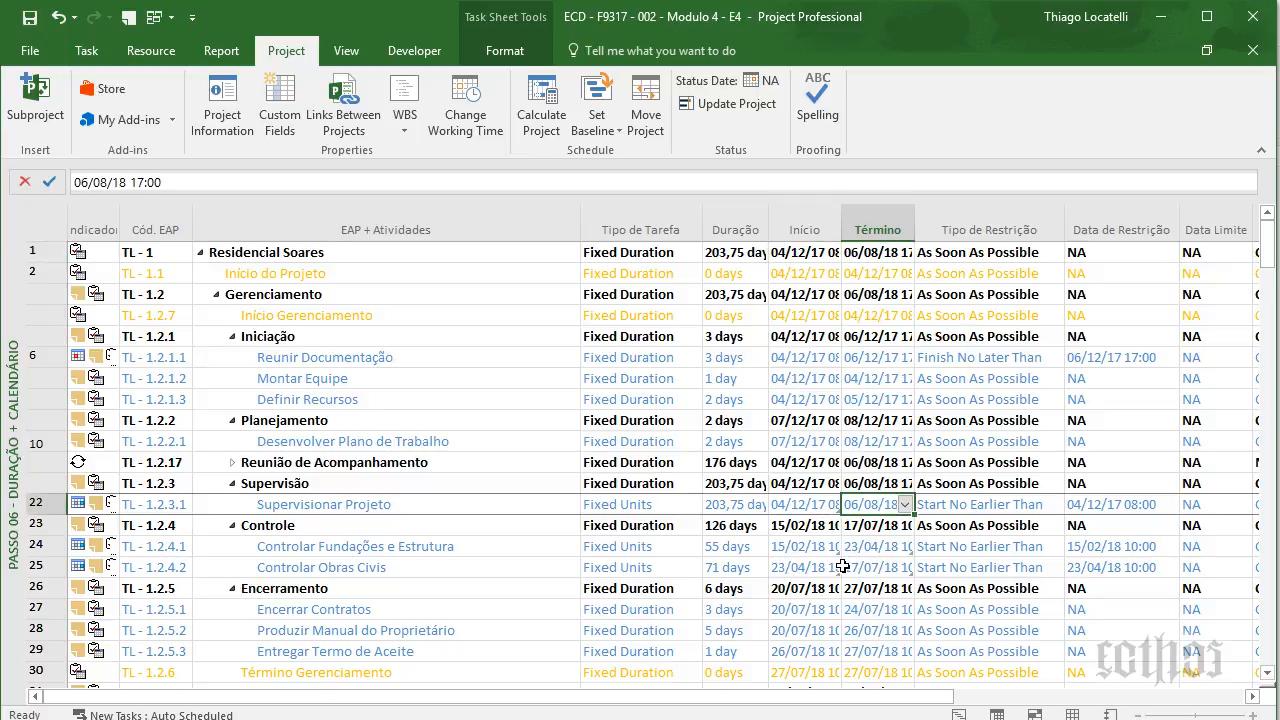
left_click(811, 505)
key("ctrl+Up")
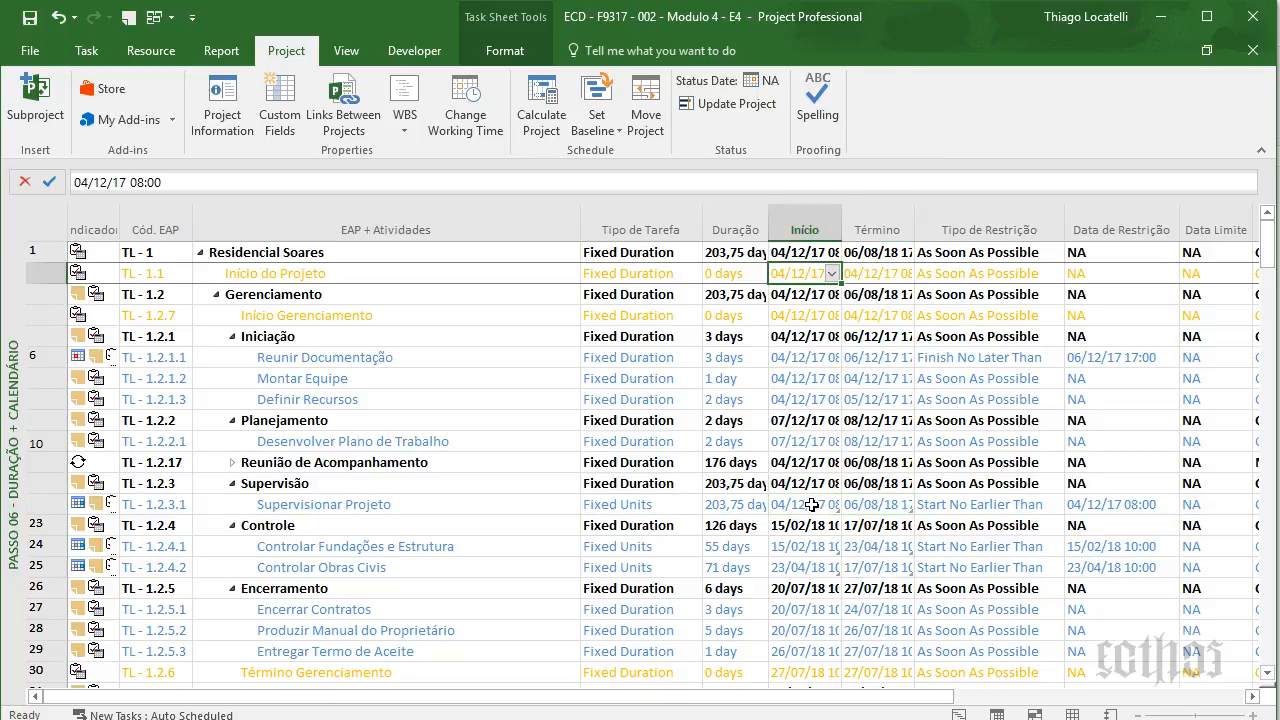
key("ctrl+s")
key("ctrl+Down")
key("Right")
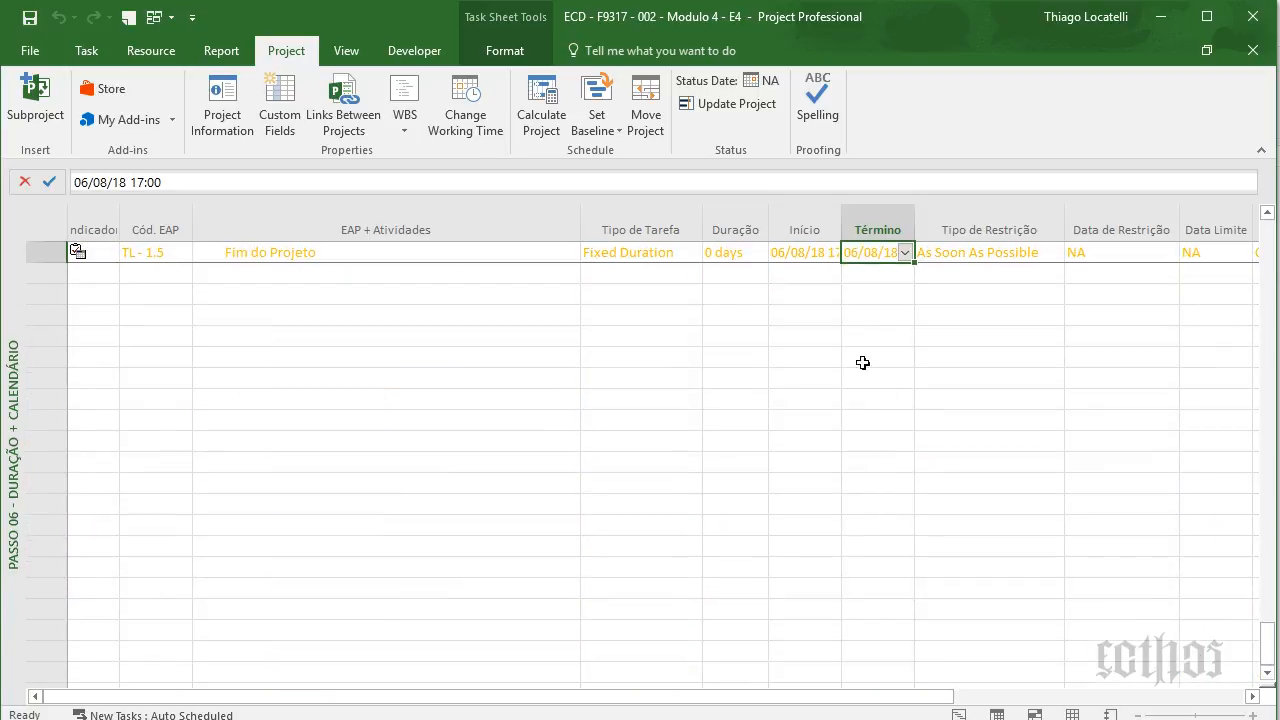
- Check Controlar Fundações e Estrutura's start date, then select Supervisionar Projeto
scroll(794, 320, "up", 15)
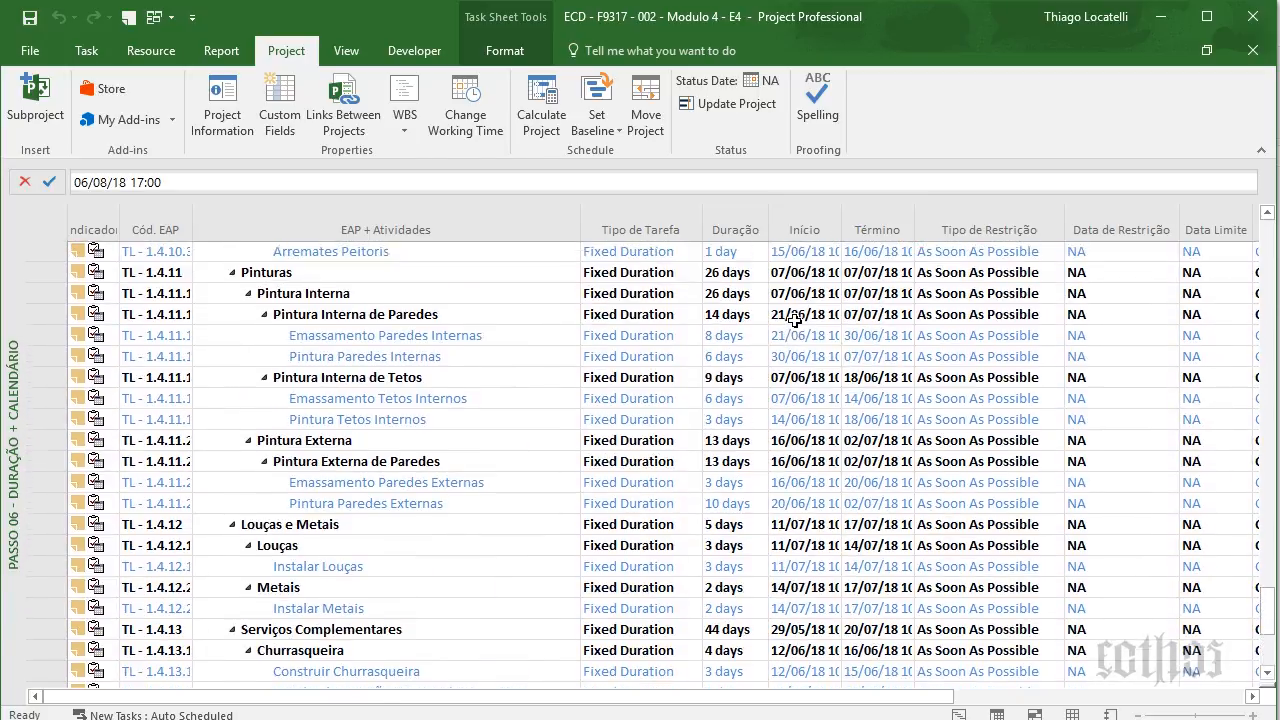
scroll(794, 320, "up", 15)
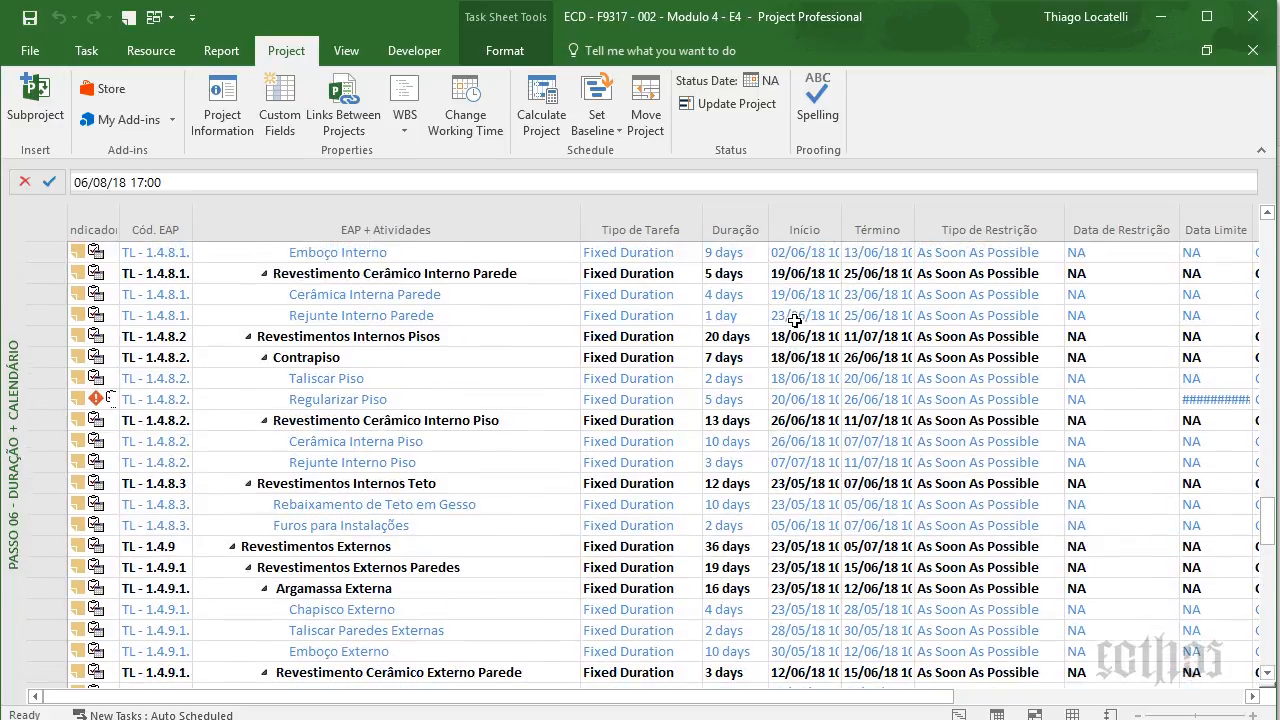
scroll(794, 320, "up", 15)
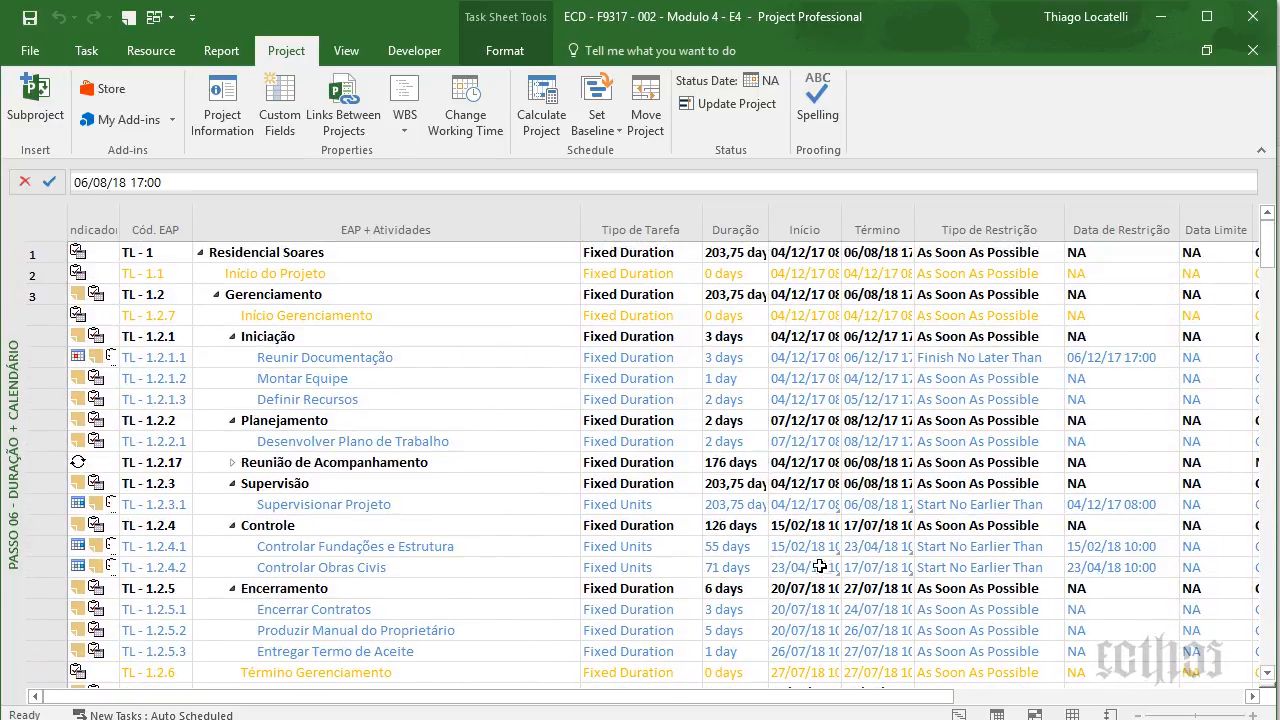
left_click(820, 546)
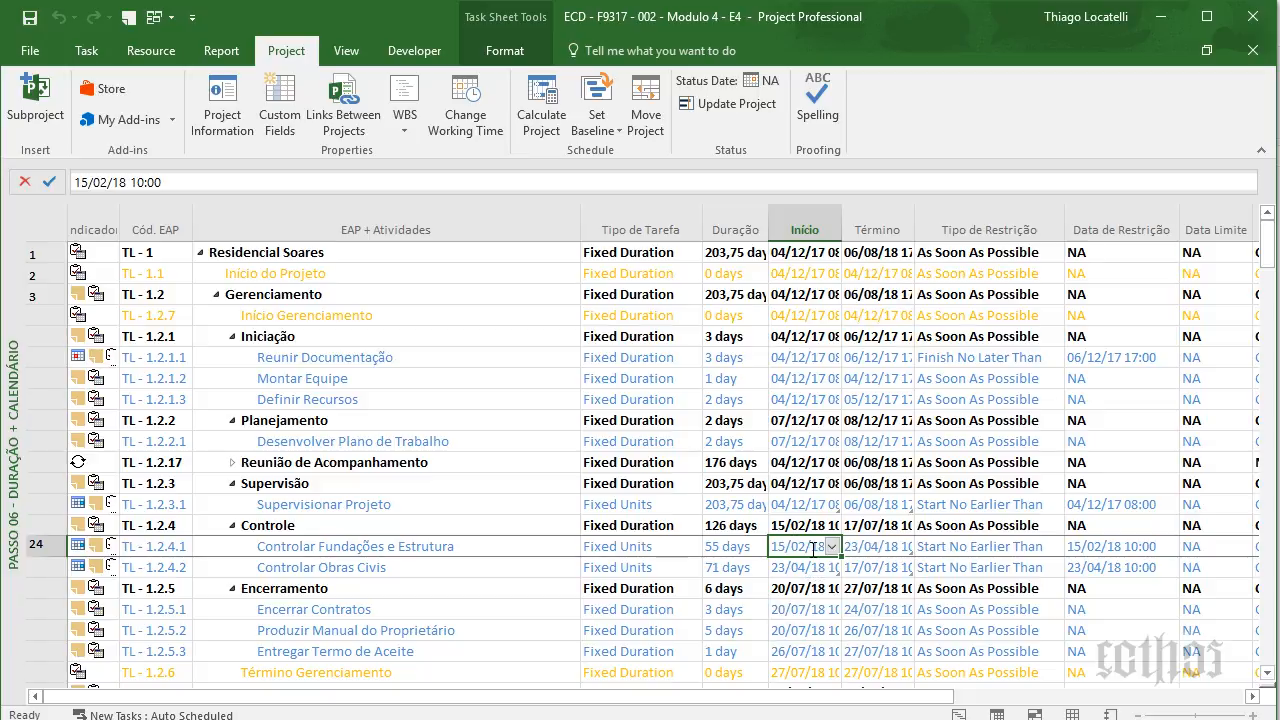
scroll(813, 547, "down", 10)
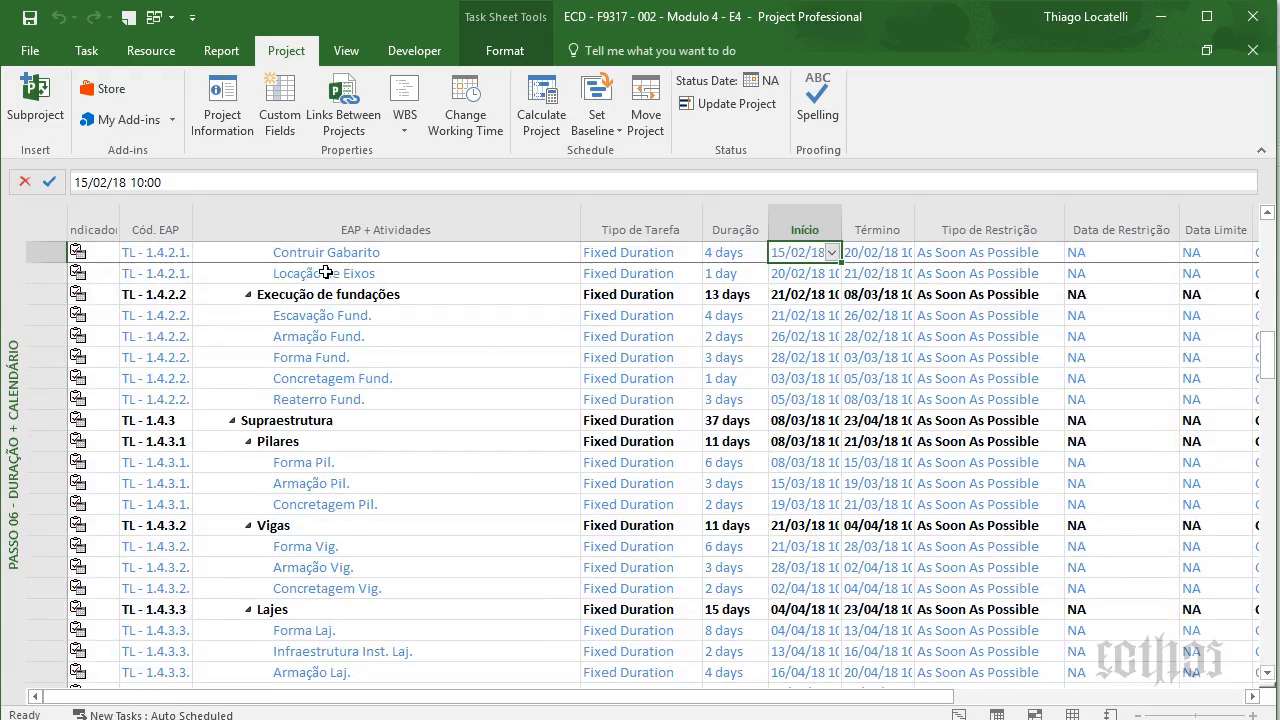
scroll(373, 336, "up", 2)
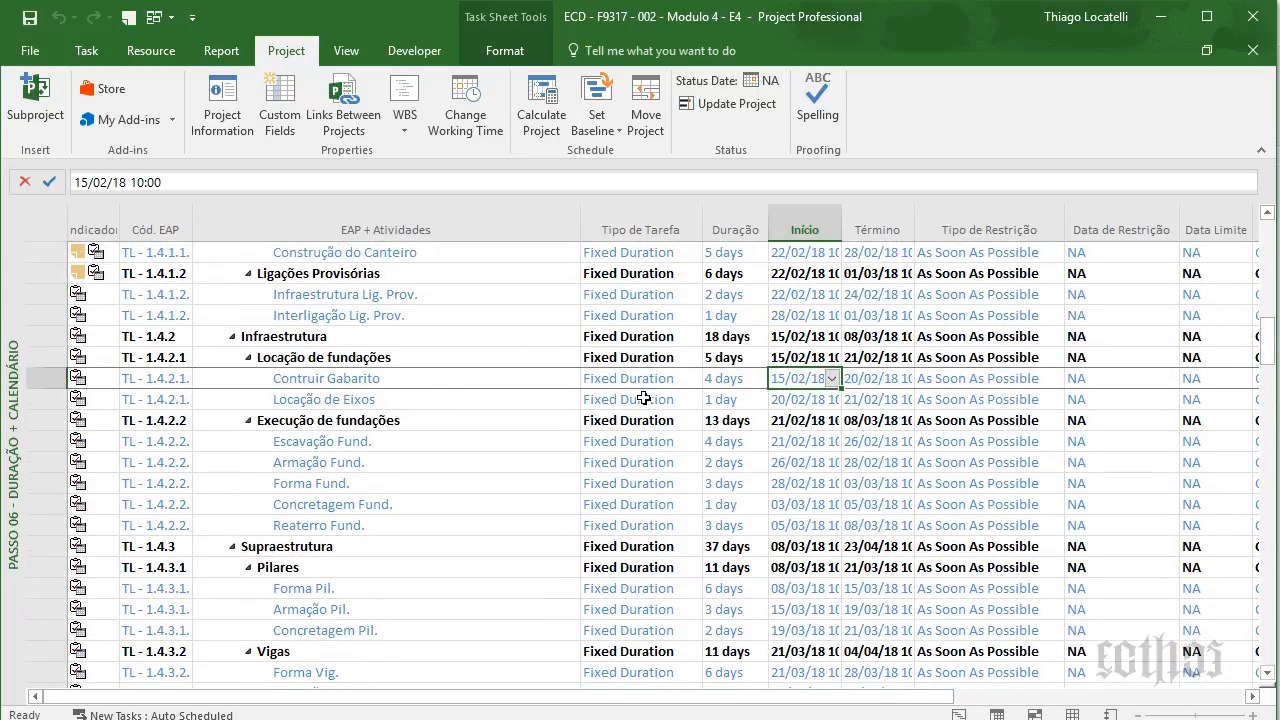
scroll(868, 420, "up", 17)
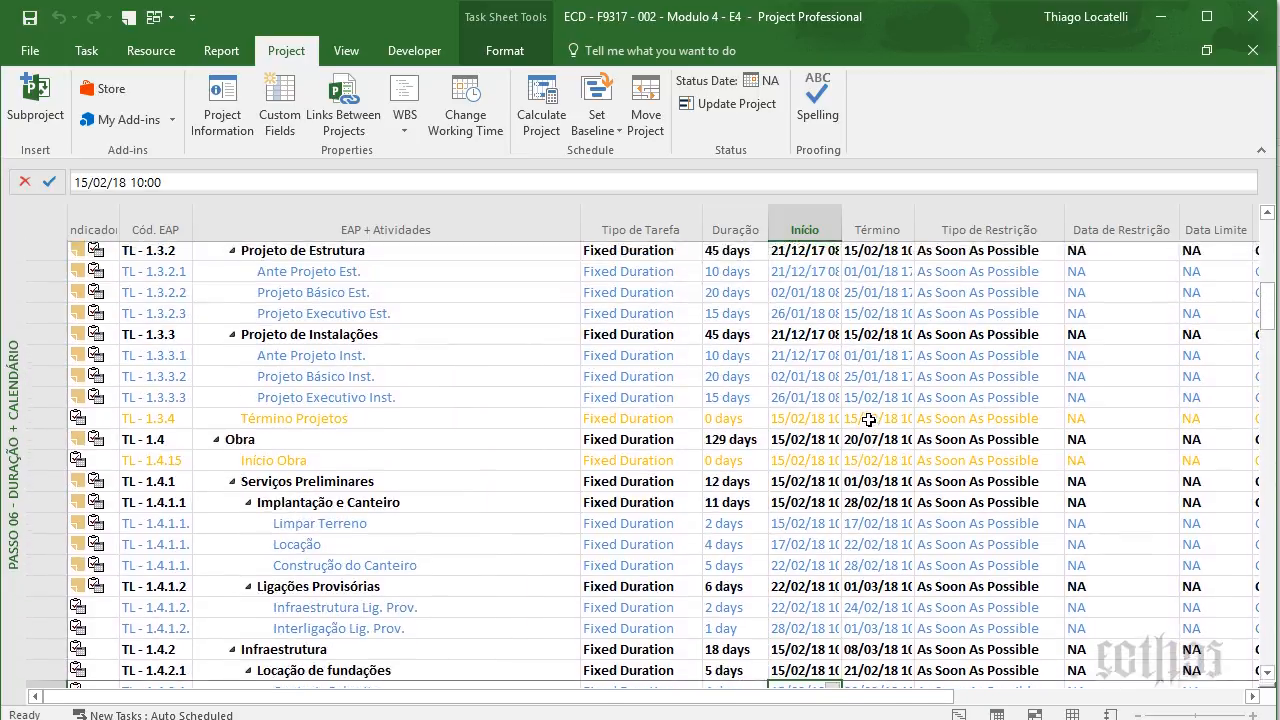
scroll(868, 420, "down", 7)
scroll(868, 420, "down", 6)
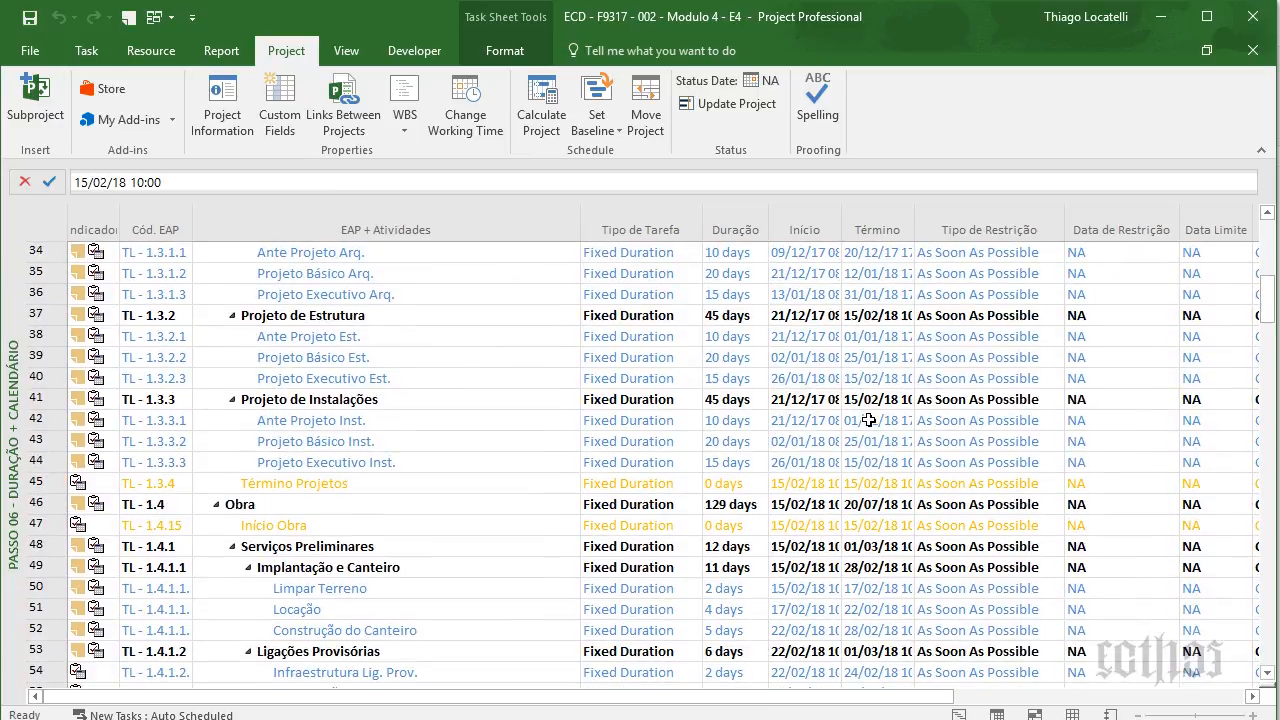
scroll(868, 420, "up", 10)
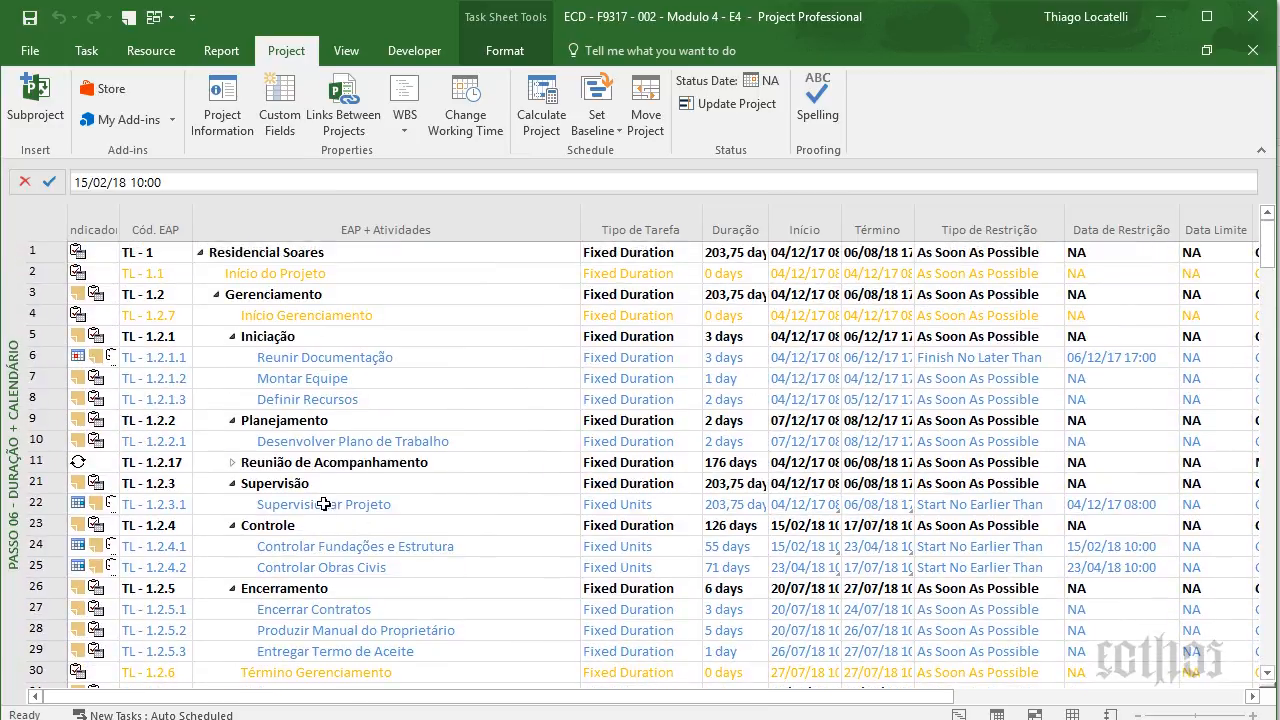
left_click(414, 506)
left_click_drag(392, 546, 537, 565)
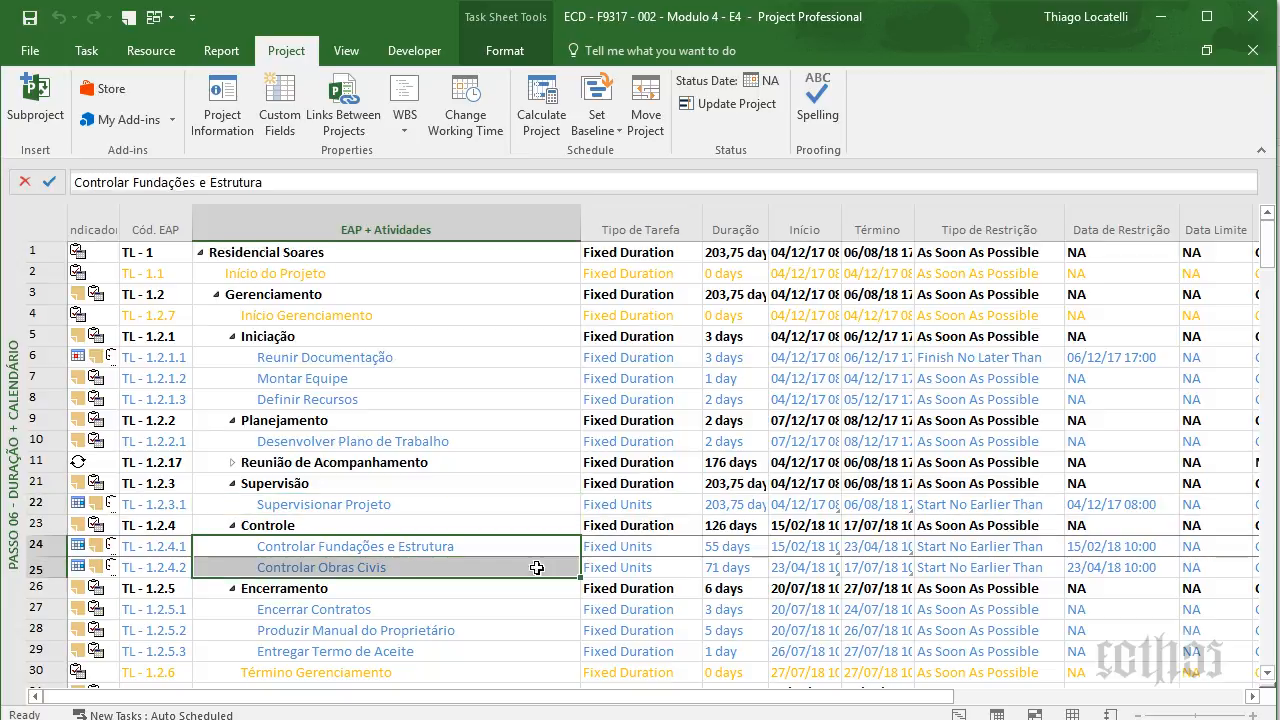
left_click(600, 550)
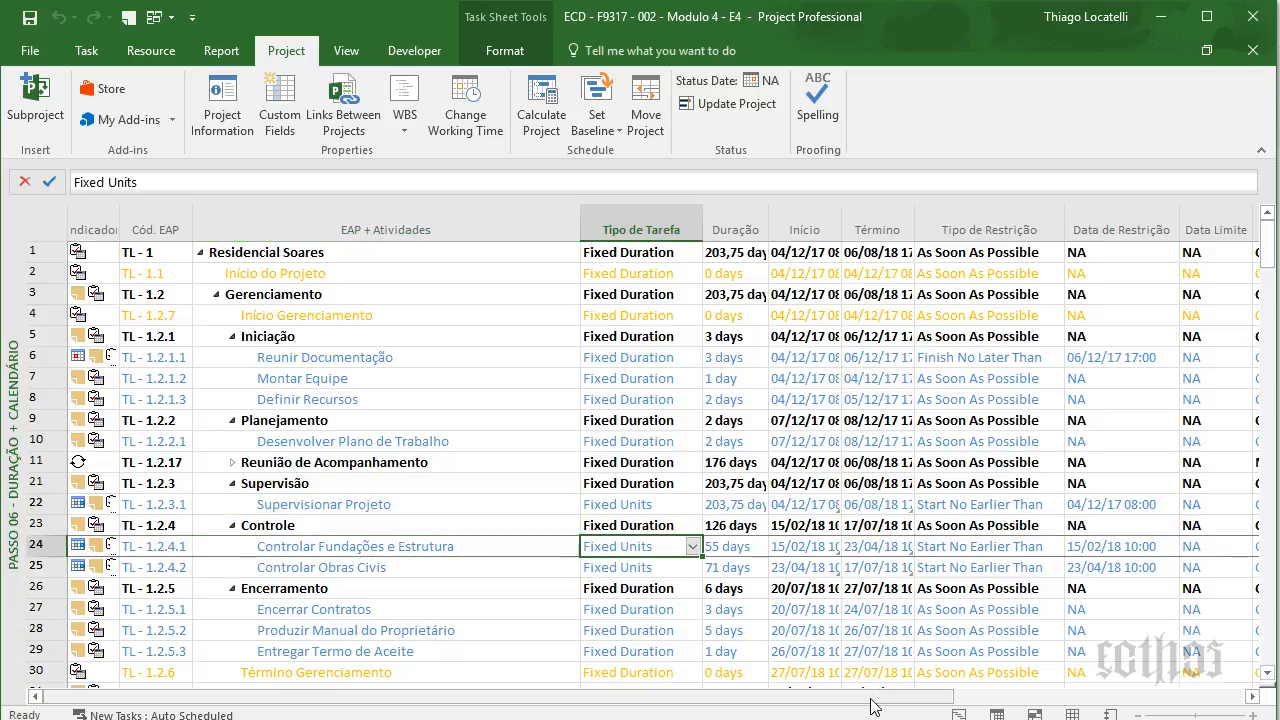
left_click(1163, 696)
left_click(1163, 694)
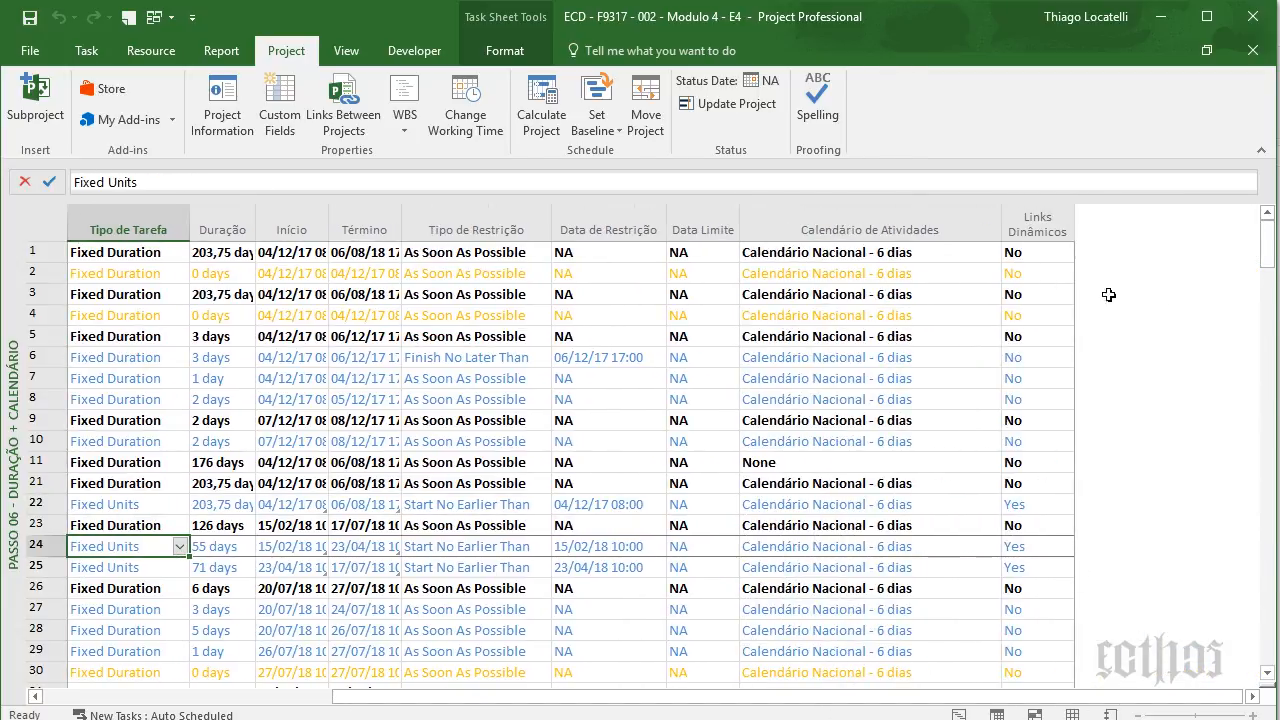
left_click_drag(1275, 228, 1268, 519)
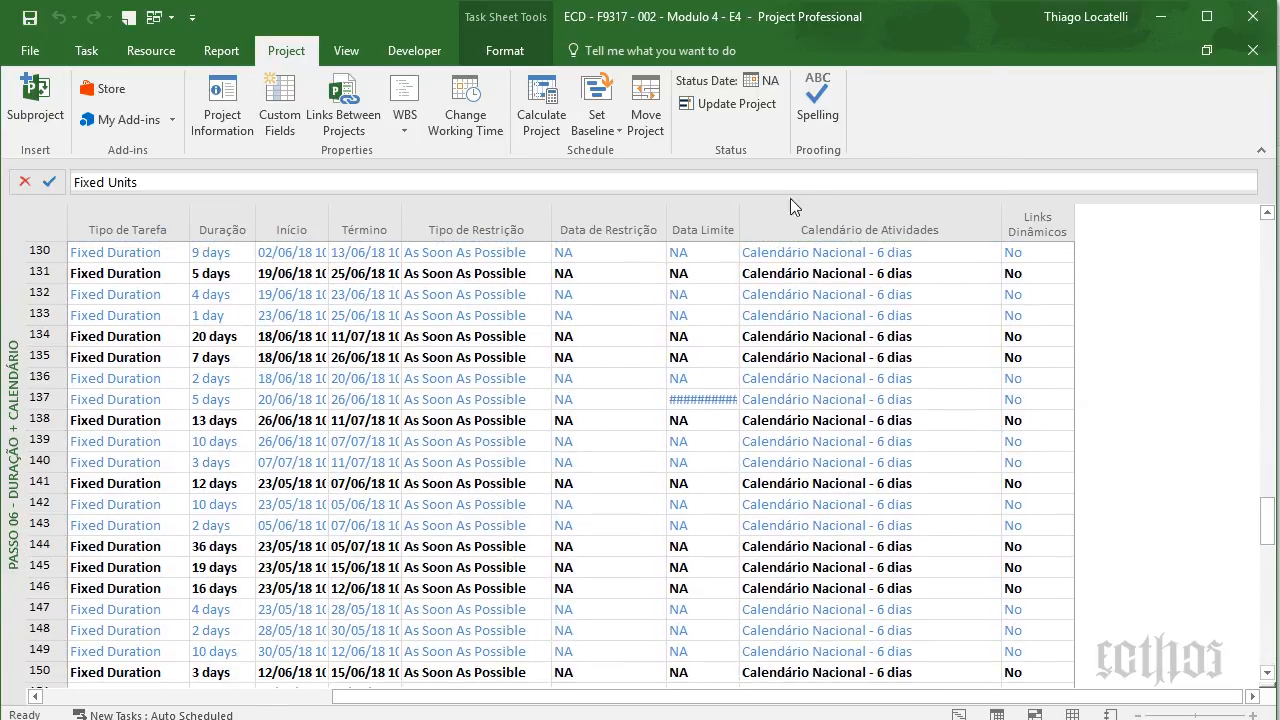
- Autofit the Data Limite, Término and Início columns to show full dates
left_click(742, 228)
double_click(741, 228)
left_click(731, 392)
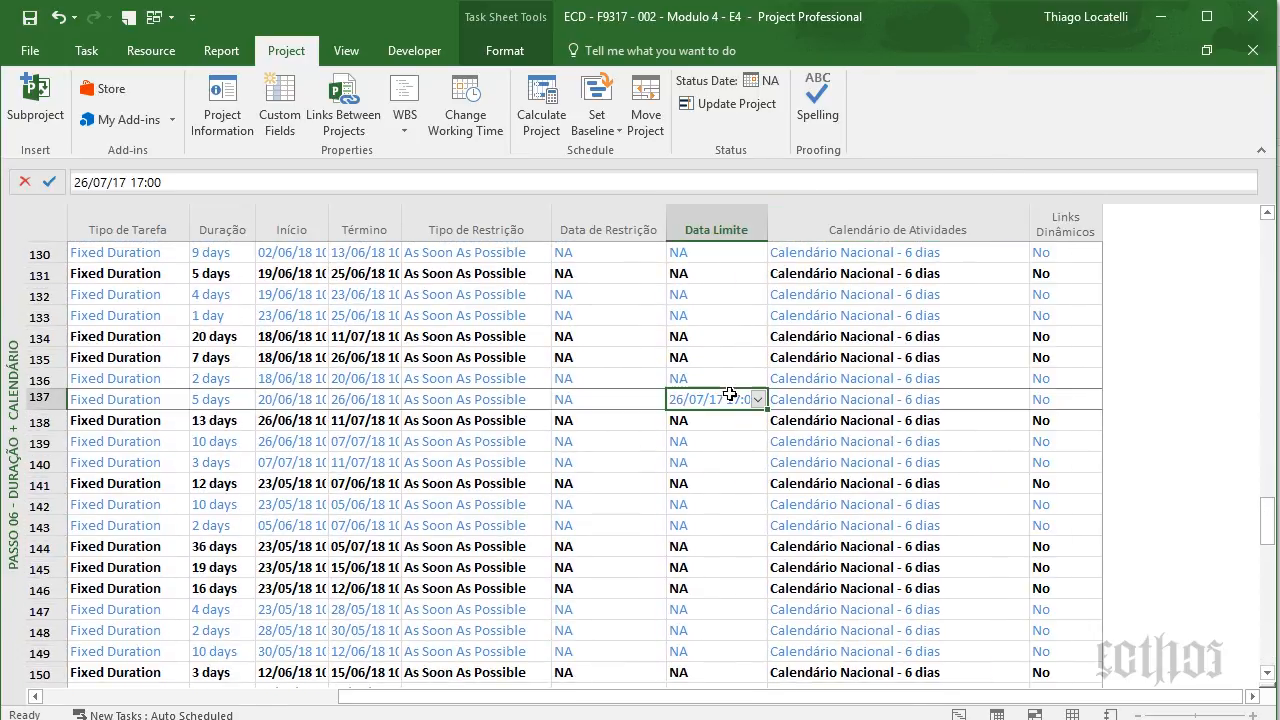
key("Left")
key("Left")
key("Home")
key("Right")
key("Right")
key("Right")
key("Right")
key("Right")
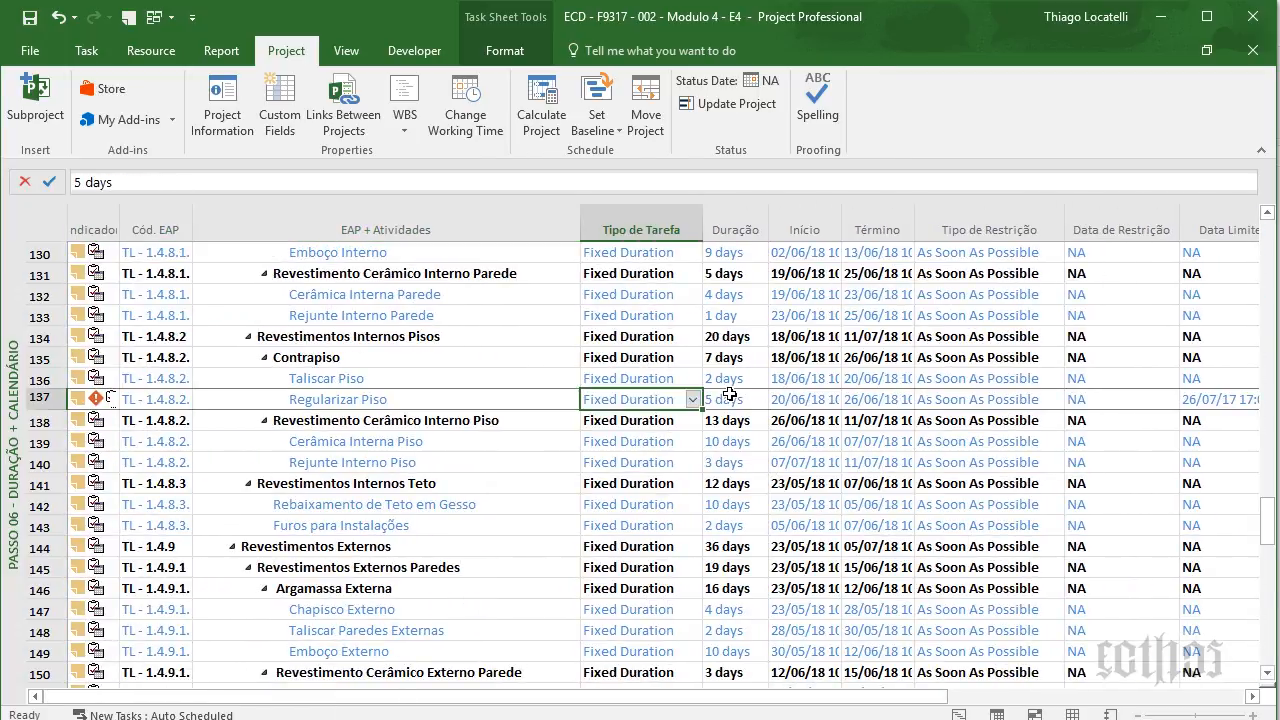
double_click(913, 229)
key("Right")
key("Right")
key("Right")
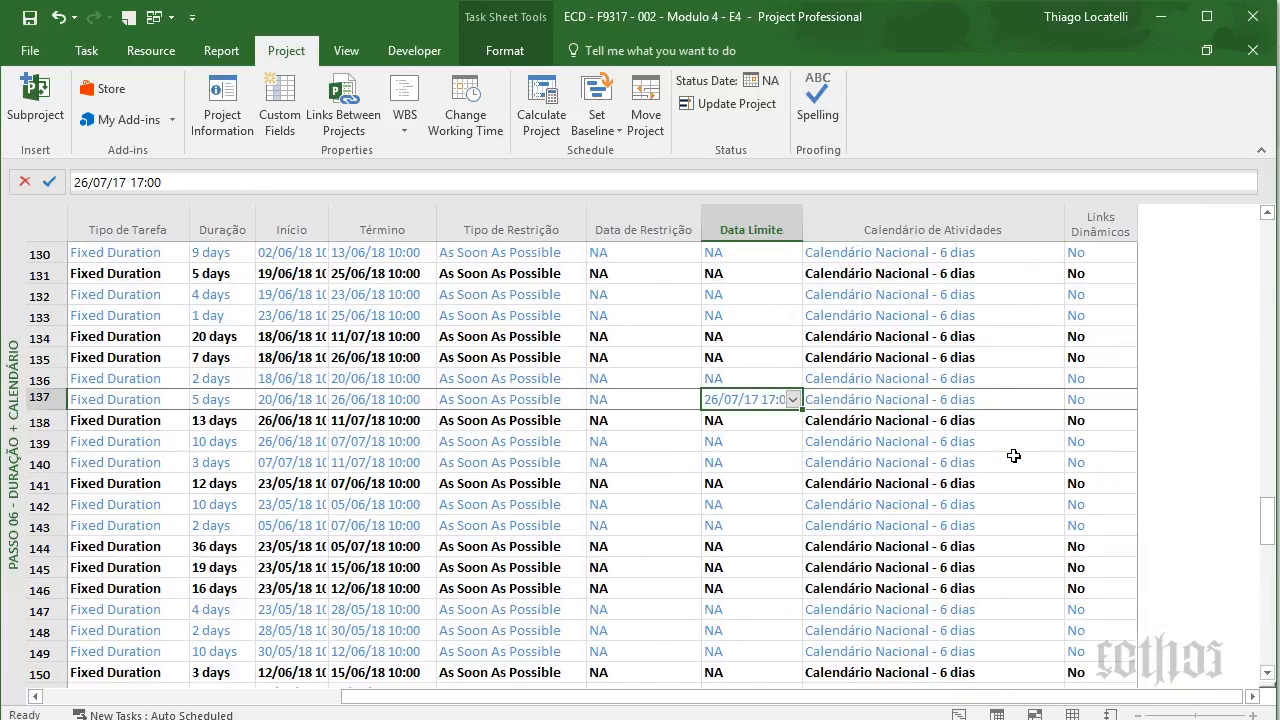
double_click(331, 229)
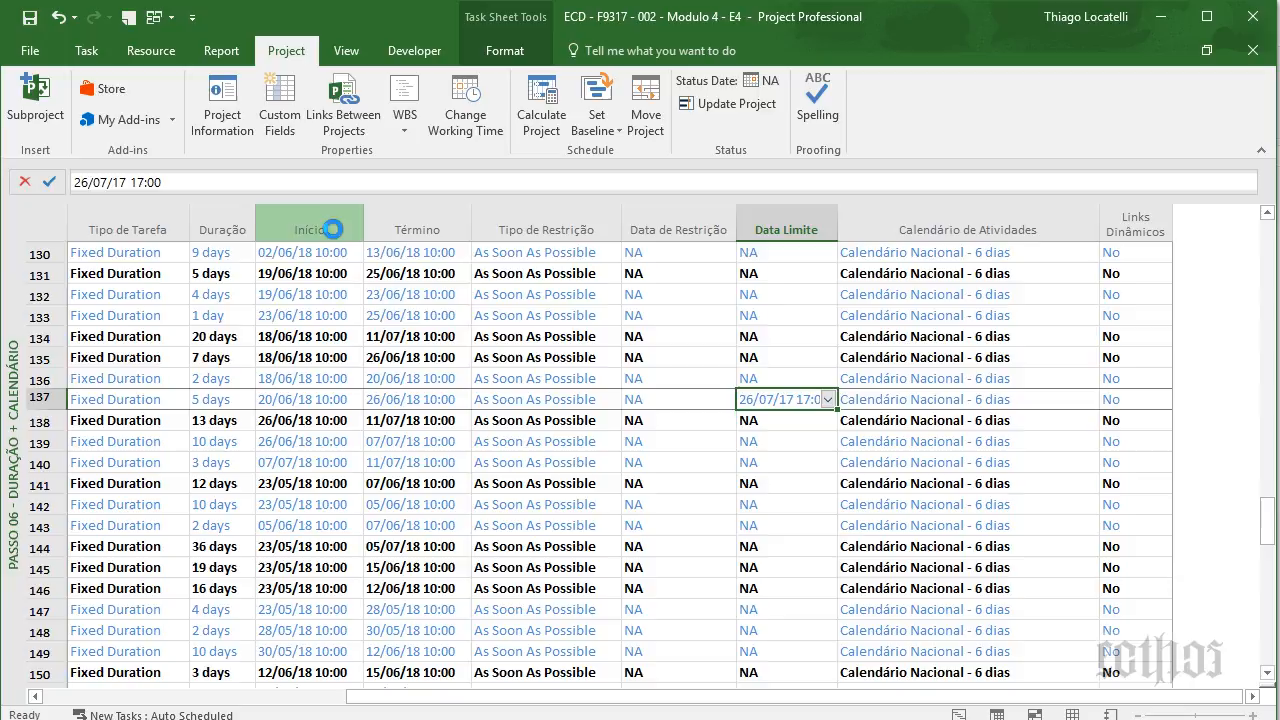
- Review Regularizar Piso's finish, restriction date and 26/07/17 deadline cells
left_click(394, 398)
key("Right")
key("Right")
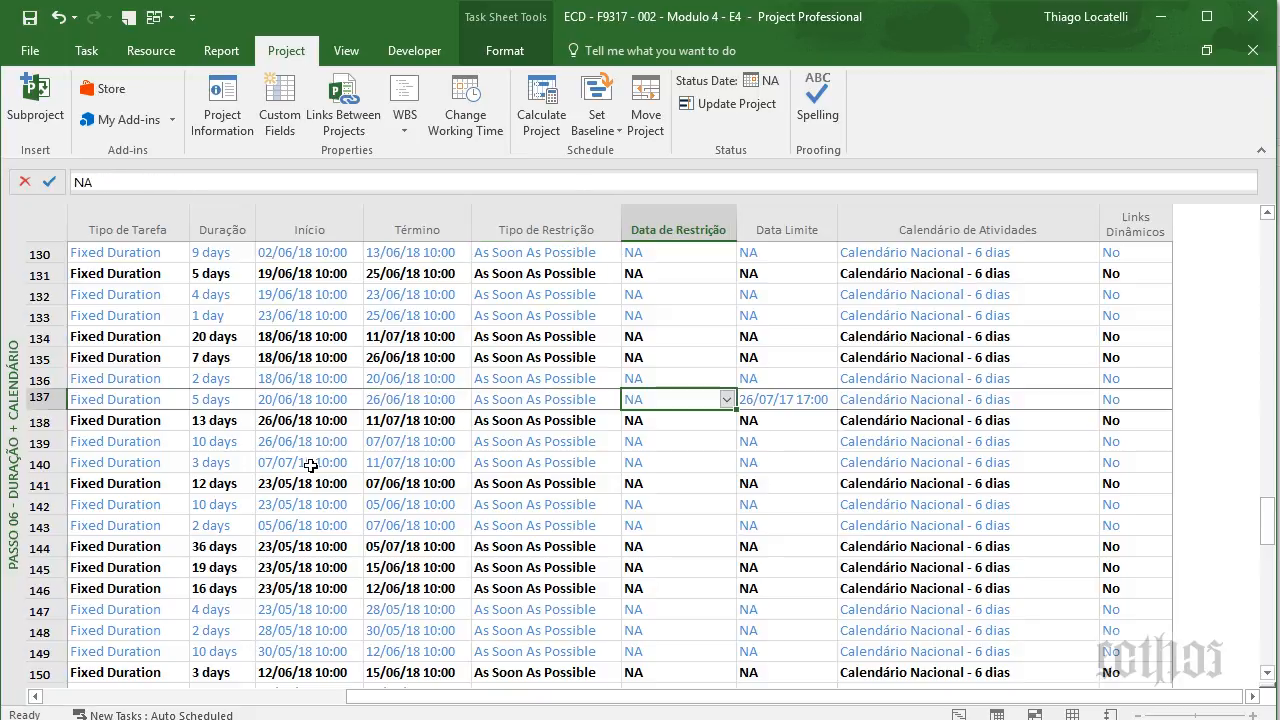
key("Right")
key("Left")
key("Left")
key("Home")
key("Right")
key("Right")
key("Right")
key("Right")
key("Right")
key("Right")
key("Right")
key("Right")
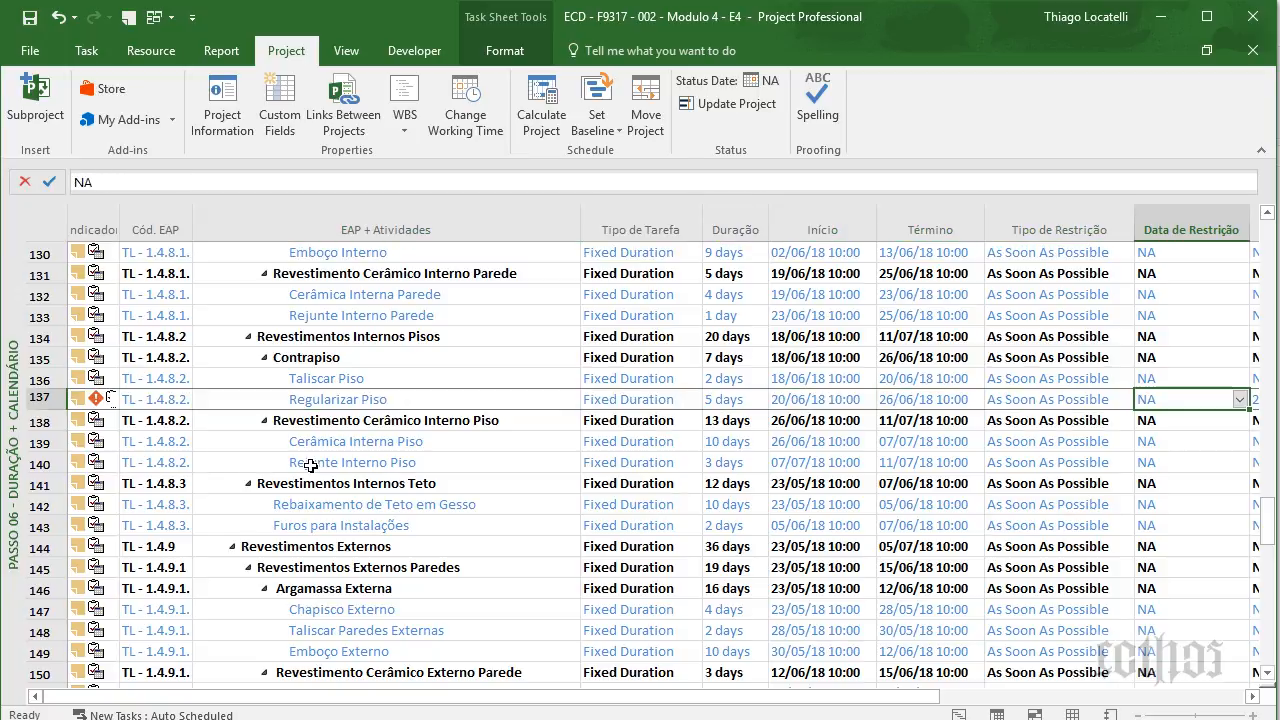
key("Right")
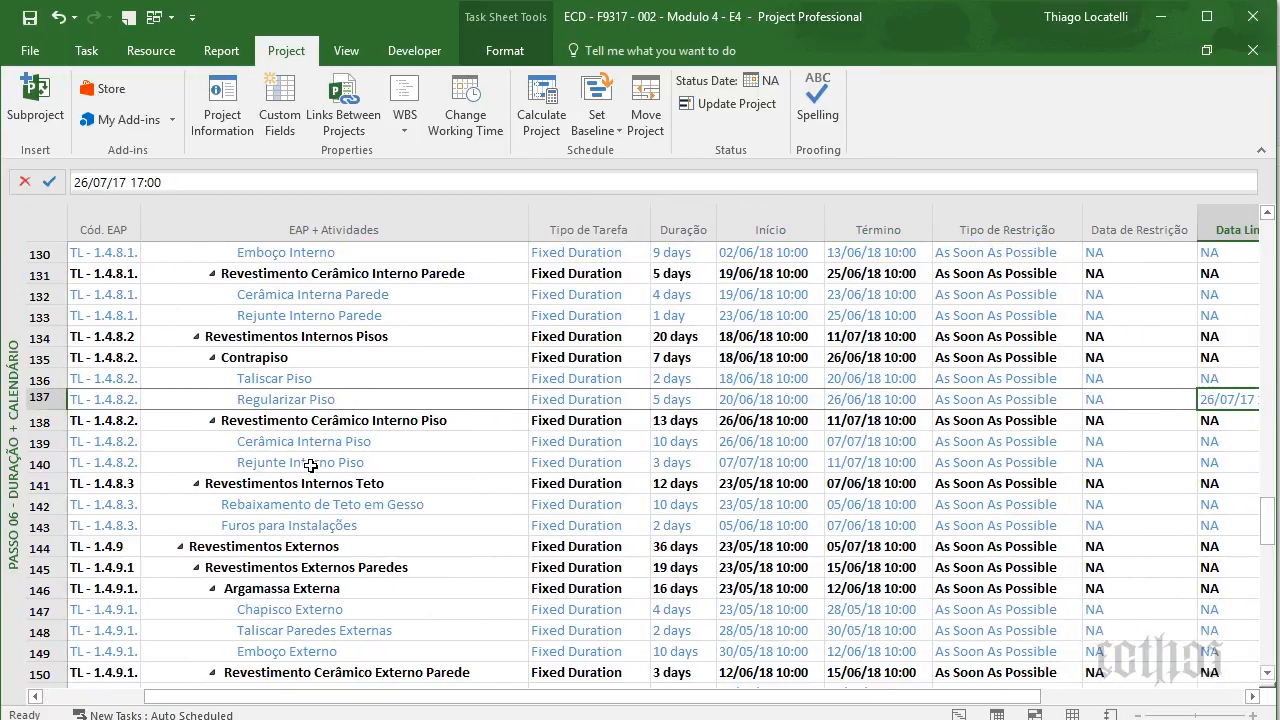
key("Right")
key("Left")
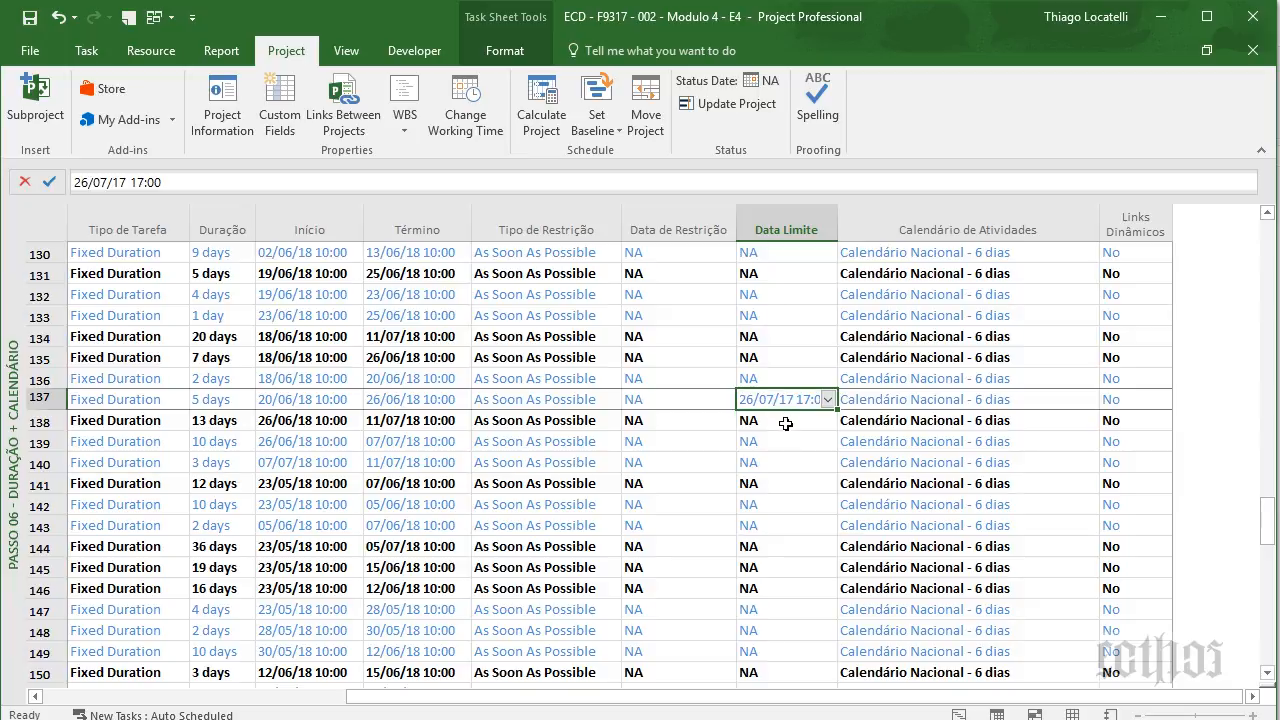
- Scan the Data Limite column for deadlines, returning to the Regularizar Piso row
key("ctrl+Up")
key("Left")
key("Left")
key("Left")
key("Left")
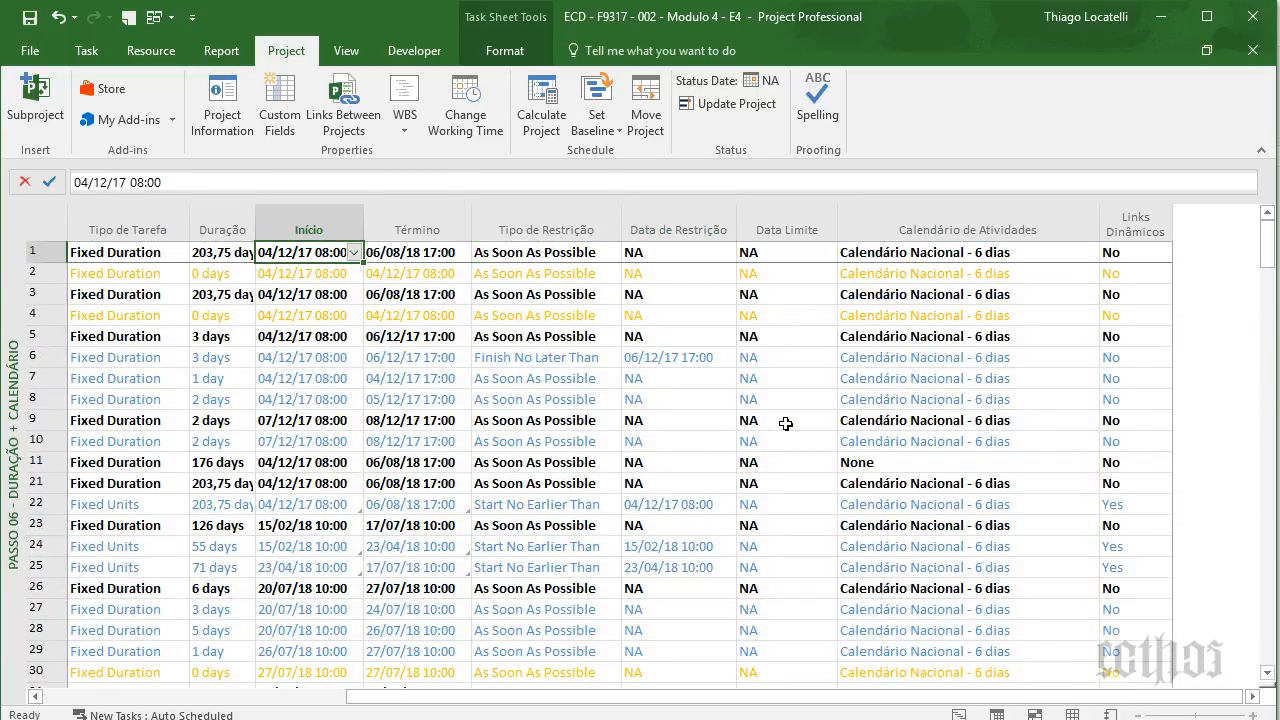
key("Right")
key("Right")
key("Right")
key("Right")
key("Down")
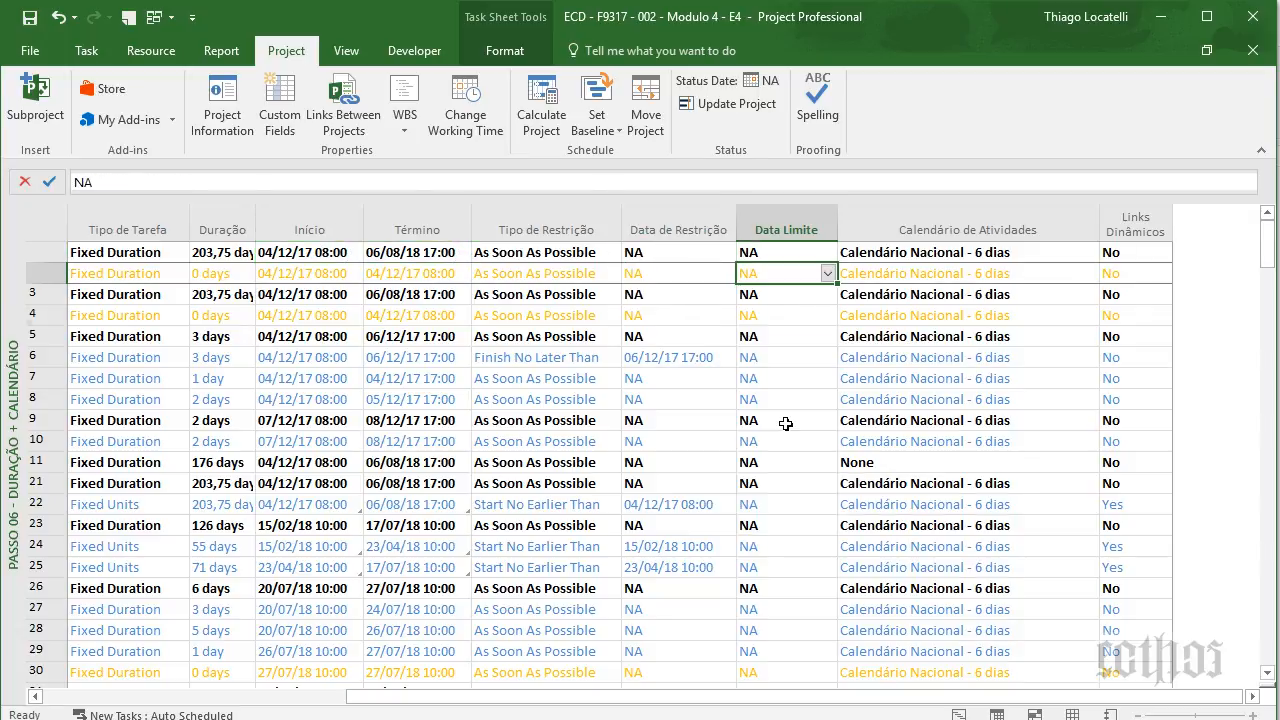
key("Down")
key("Down")
key("Down")
key("Down")
key("Down")
key("Down")
key("Down")
key("Down")
key("Down")
key("Down")
key("Down")
key("Down")
key("Down")
key("Down")
key("Down")
key("Down")
key("Down")
key("Down")
key("Down")
key("Down")
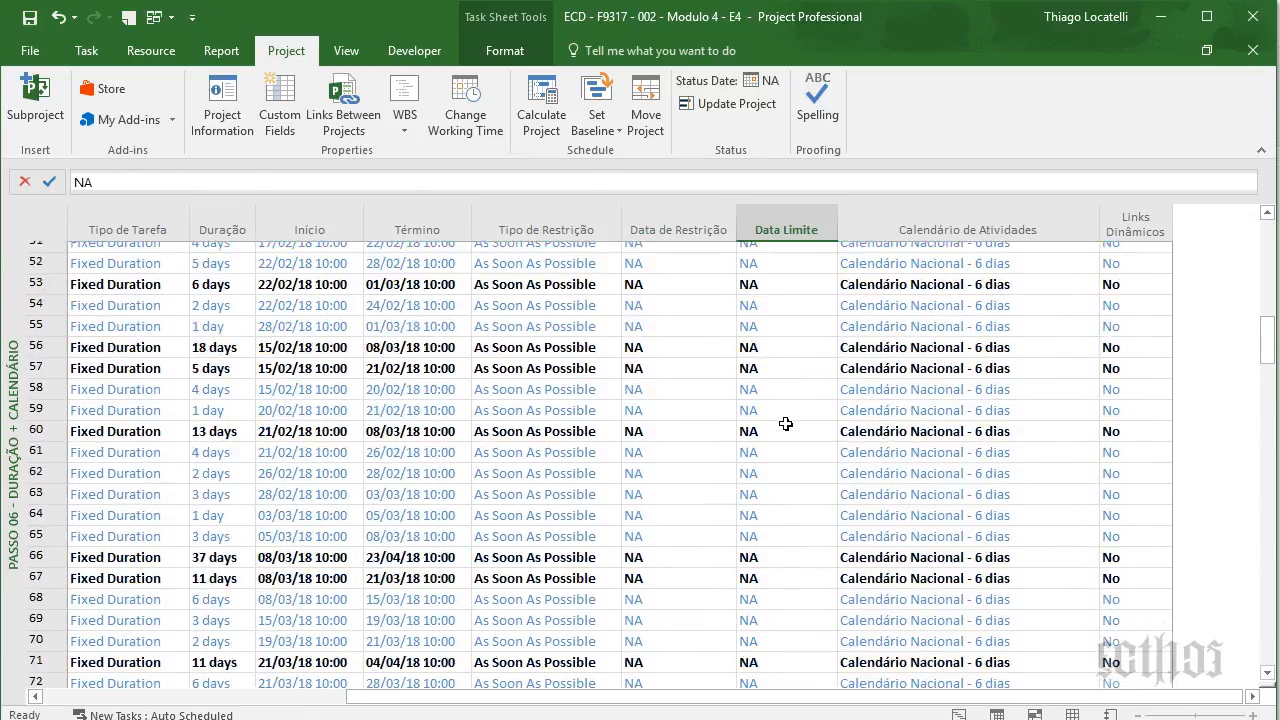
key("Down")
key("Down")
key("Down")
key("Down")
key("Down")
key("Down")
key("Down")
key("Down")
key("Down")
key("Down")
key("Down")
key("Down")
key("Down")
key("Down")
key("Down")
key("Down")
key("Down")
key("Down")
key("Down")
key("Down")
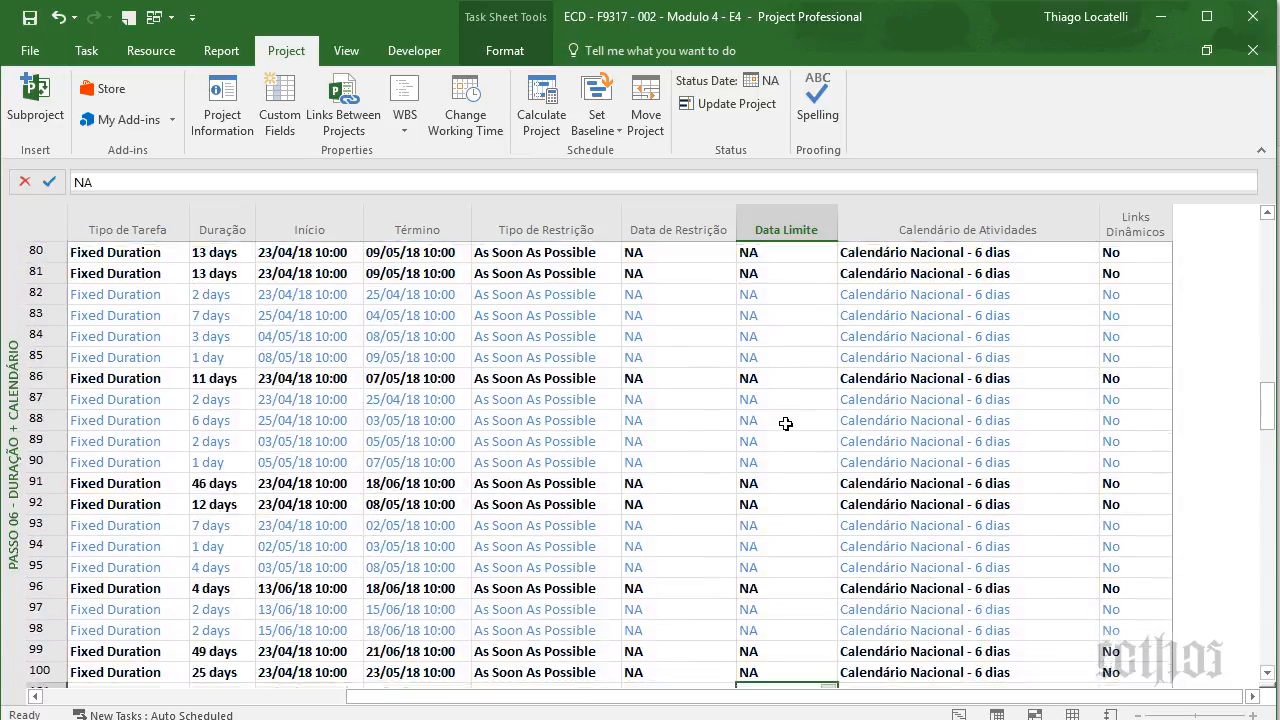
key("Down")
key("Down")
key("Down")
key("Down")
key("Down")
key("Down")
key("Down")
key("Down")
key("Down")
key("Down")
key("Down")
key("Down")
key("Down")
key("Down")
key("Down")
key("Down")
key("Down")
key("Down")
key("Down")
key("Down")
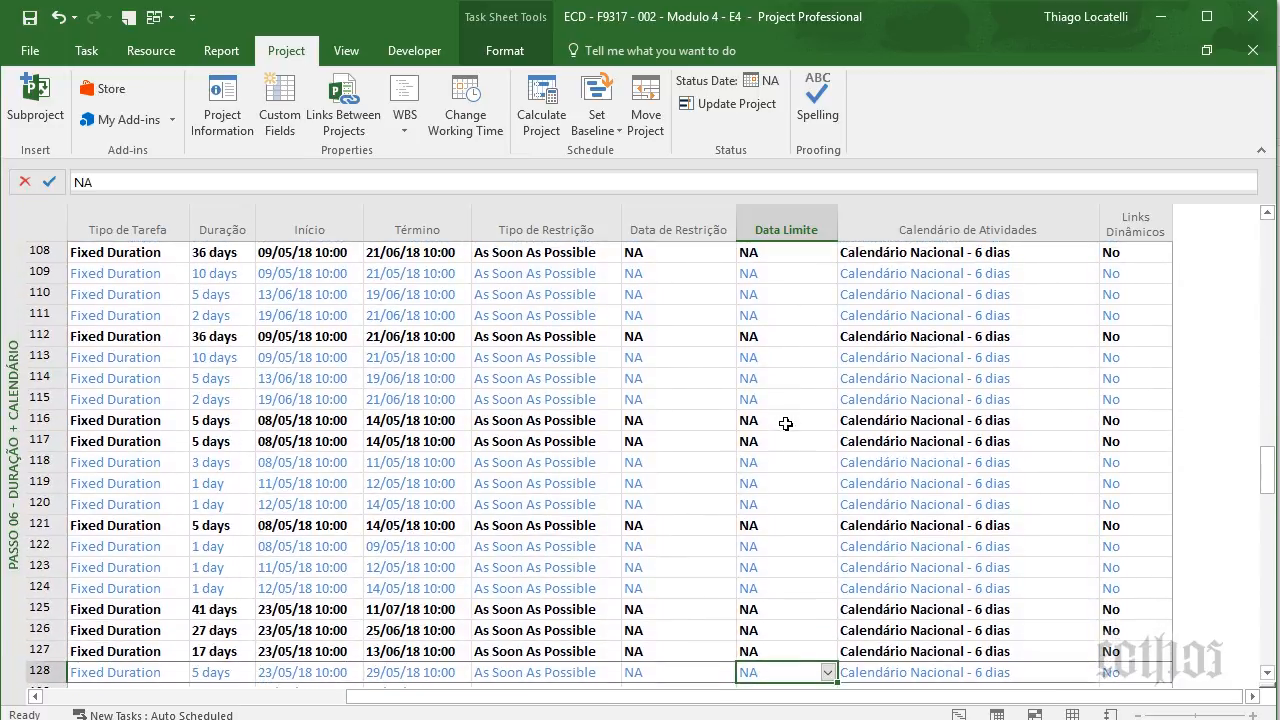
key("Down")
key("Down")
key("Down")
key("Down")
key("Down")
key("Down")
key("Down")
key("Down")
key("Down")
key("Down")
key("Down")
key("Down")
key("Down")
key("Down")
key("Down")
key("Down")
key("Down")
key("Down")
key("Down")
key("Down")
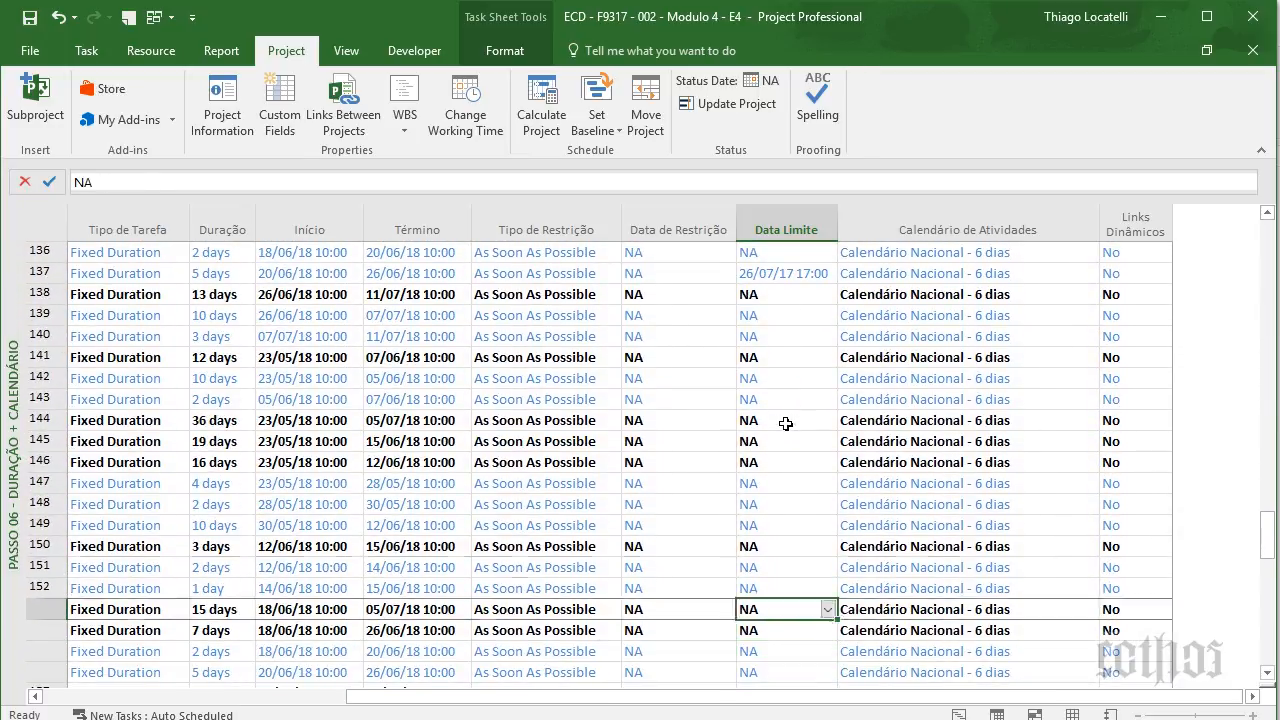
key("Up")
key("Up")
key("Up")
key("Up")
key("Up")
key("Up")
key("Up")
key("Up")
key("Up")
key("Up")
key("Up")
key("Up")
key("Up")
key("Up")
key("Up")
key("Up")
key("Left")
key("Left")
key("Left")
key("Left")
key("Left")
key("Left")
key("Left")
key("Left")
key("Left")
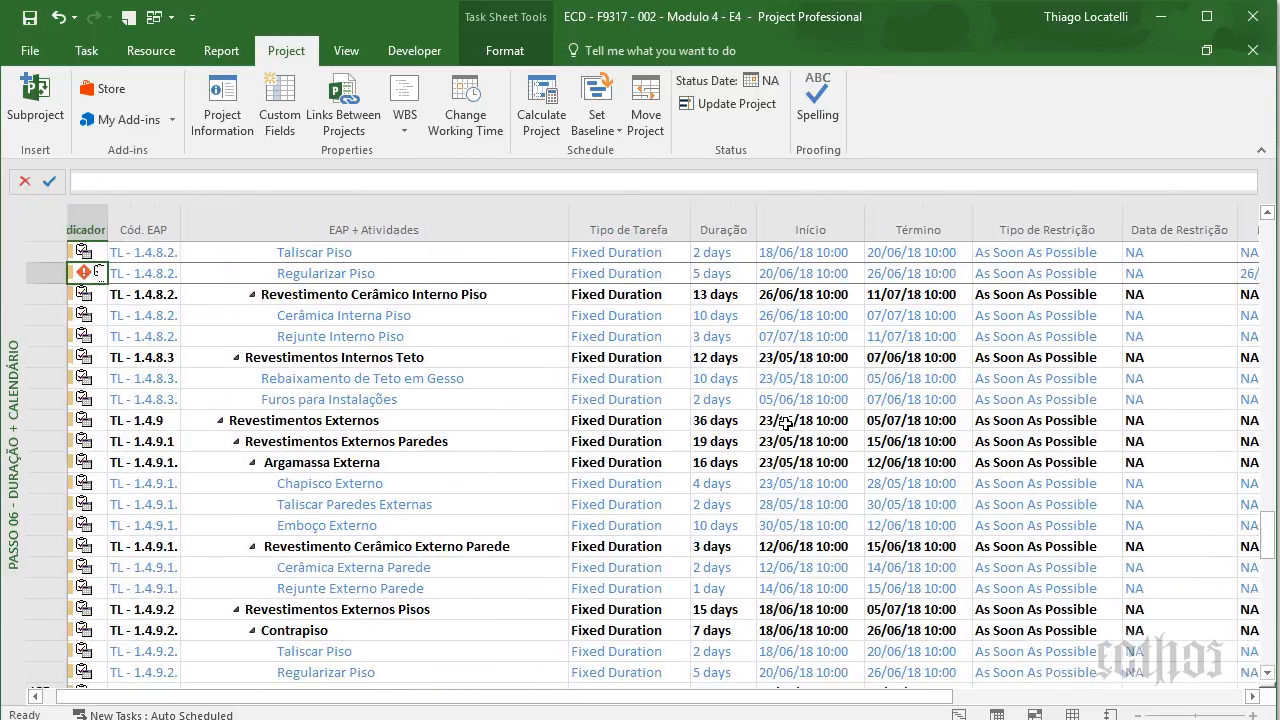
key("Right")
key("Right")
key("Right")
key("Right")
key("Right")
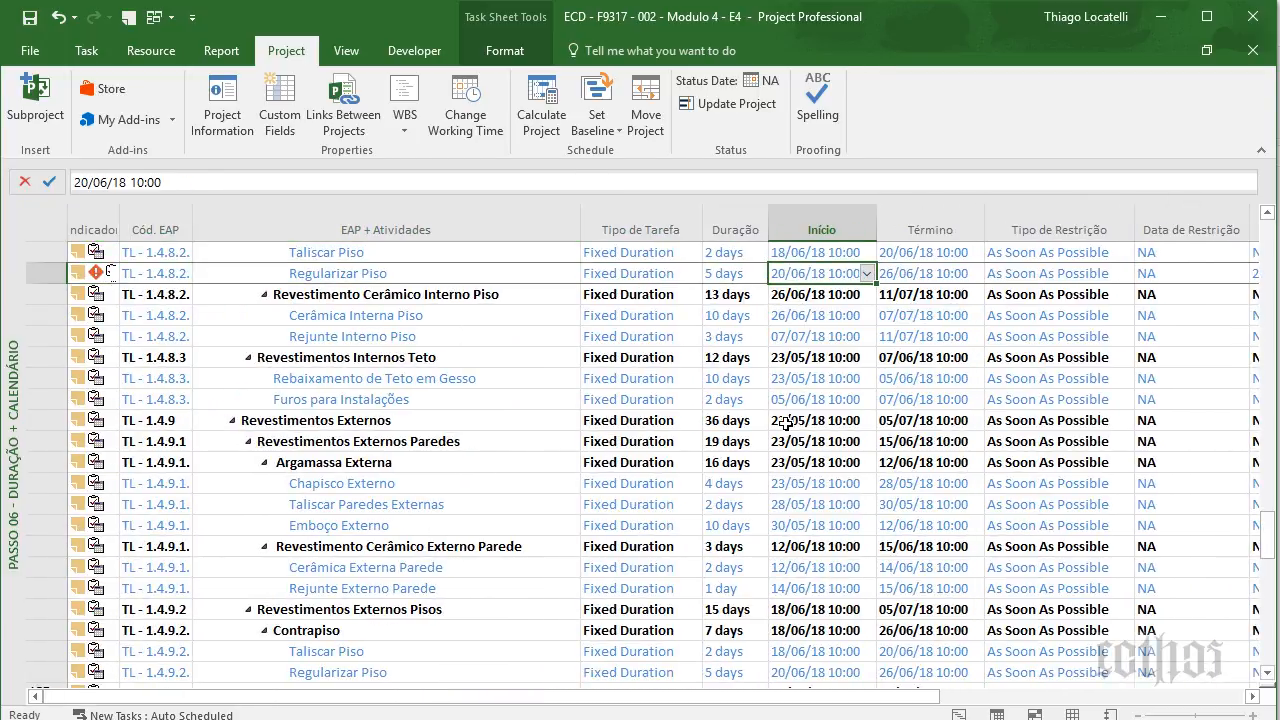
- Widen the Indicador column and view Regularizar Piso's missed-deadline warning
left_click_drag(120, 233, 176, 236)
mouse_move(92, 272)
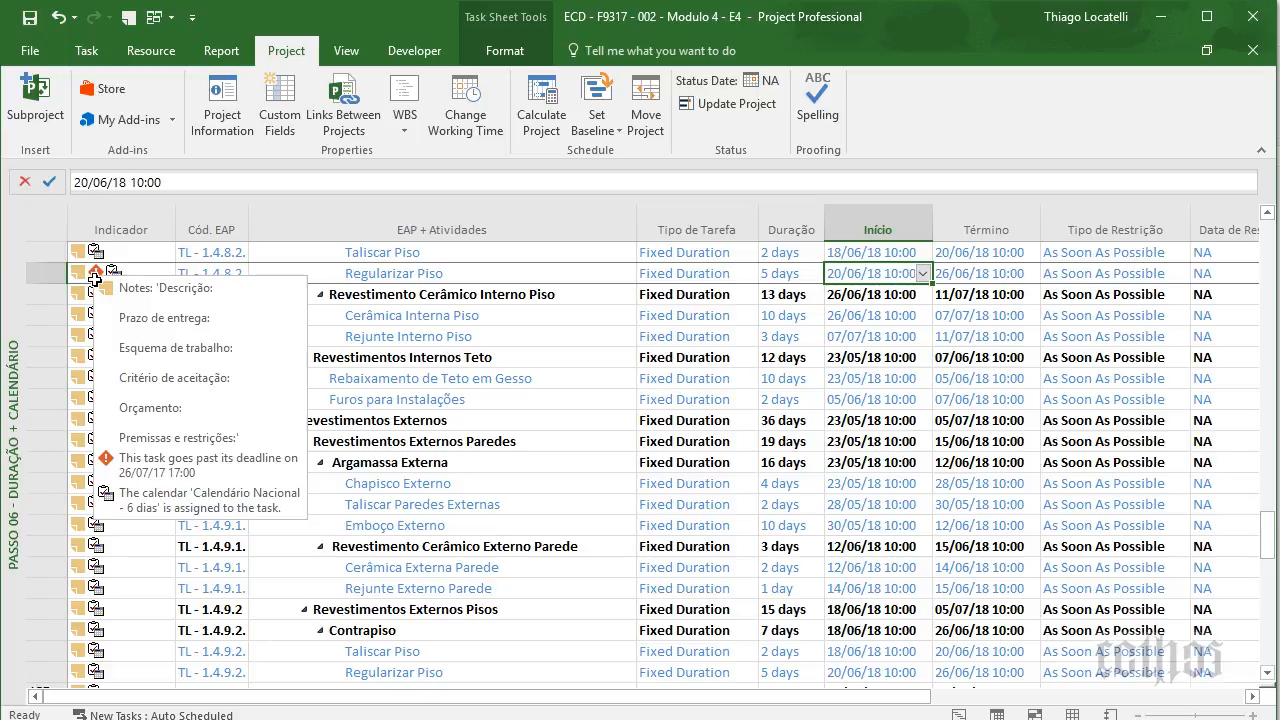
left_click(380, 315)
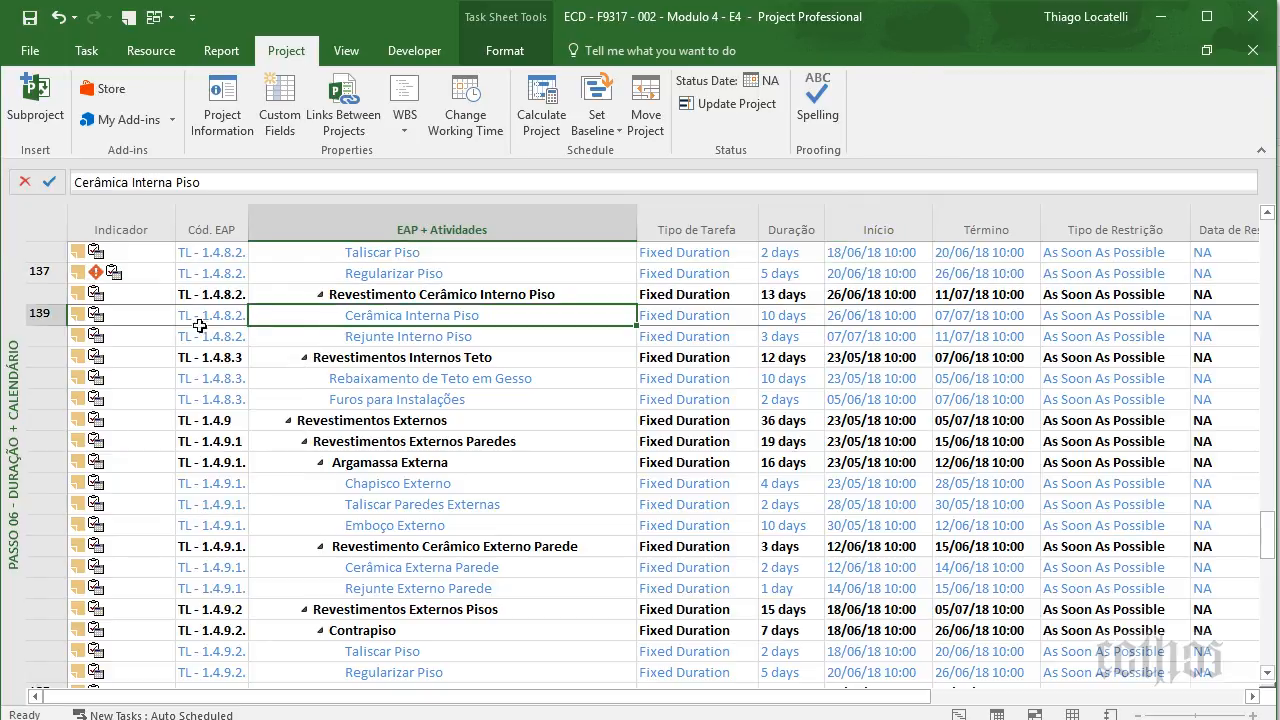
- Switch to the Passo 07 - Cronograma do Projeto view and scan the Folga Total values
right_click(14, 310)
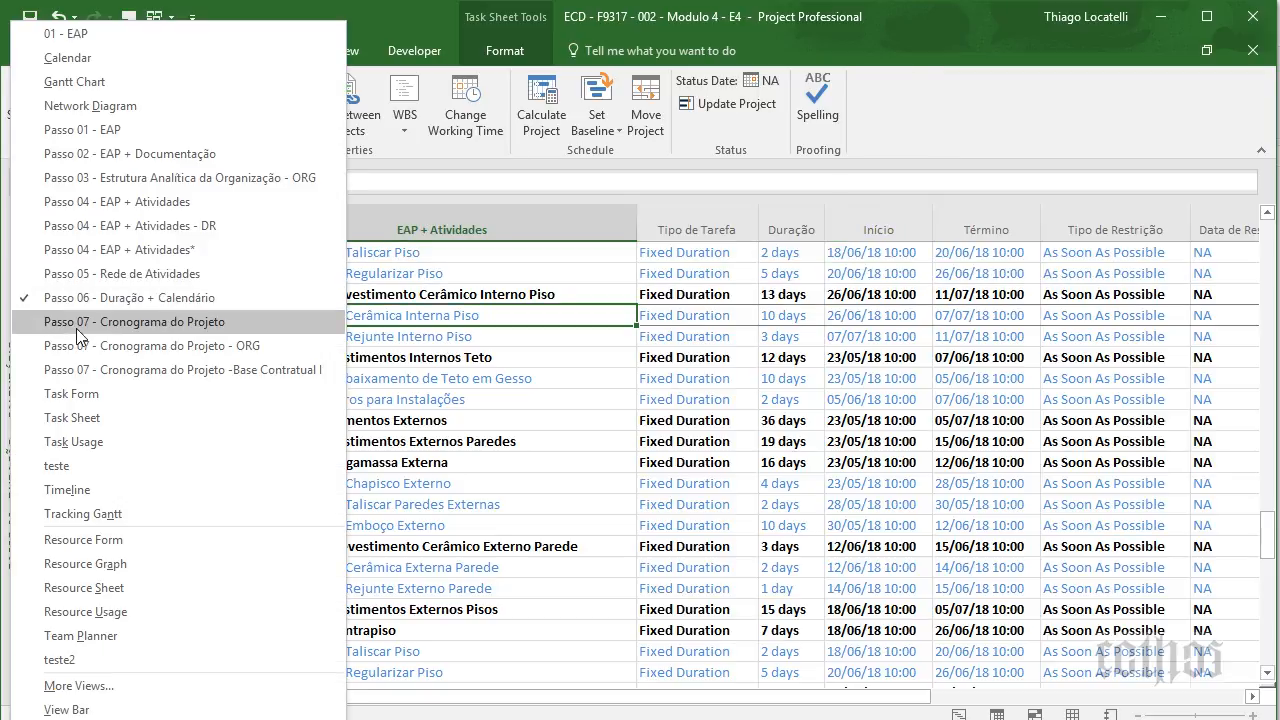
left_click(131, 313)
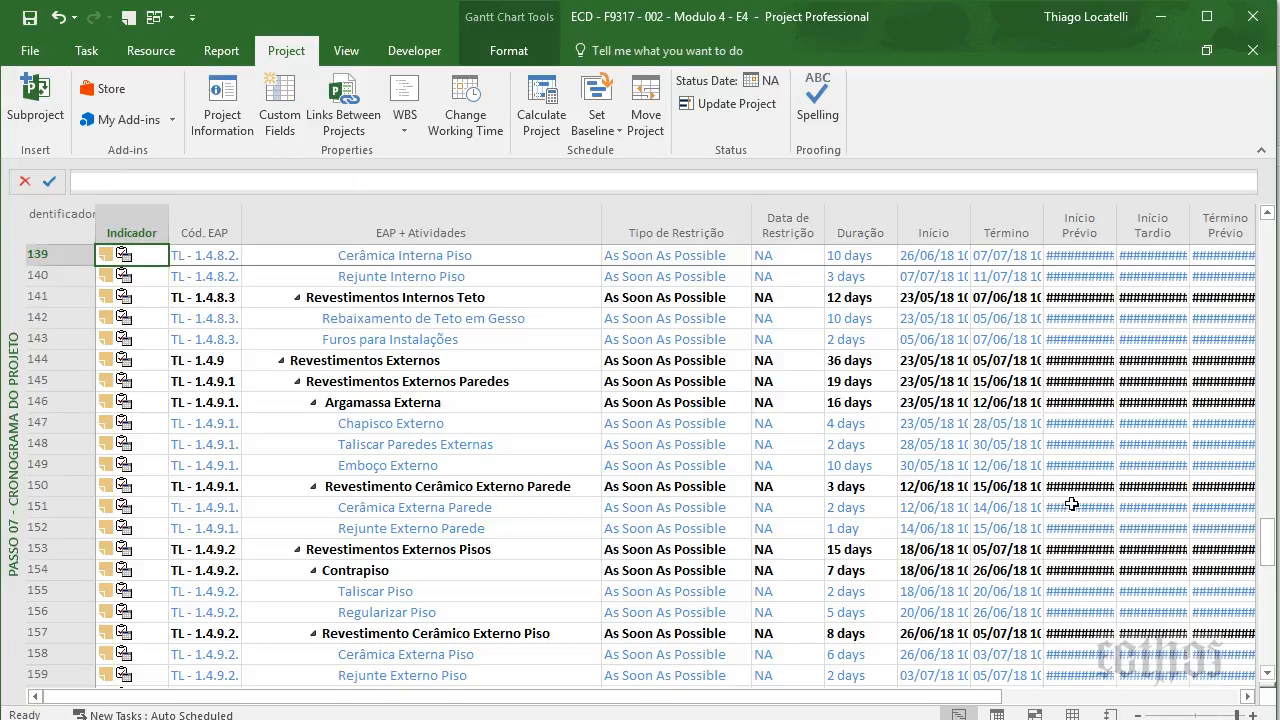
left_click(1071, 504)
key("Right")
key("Right")
key("Right")
key("Right")
key("Right")
key("Right")
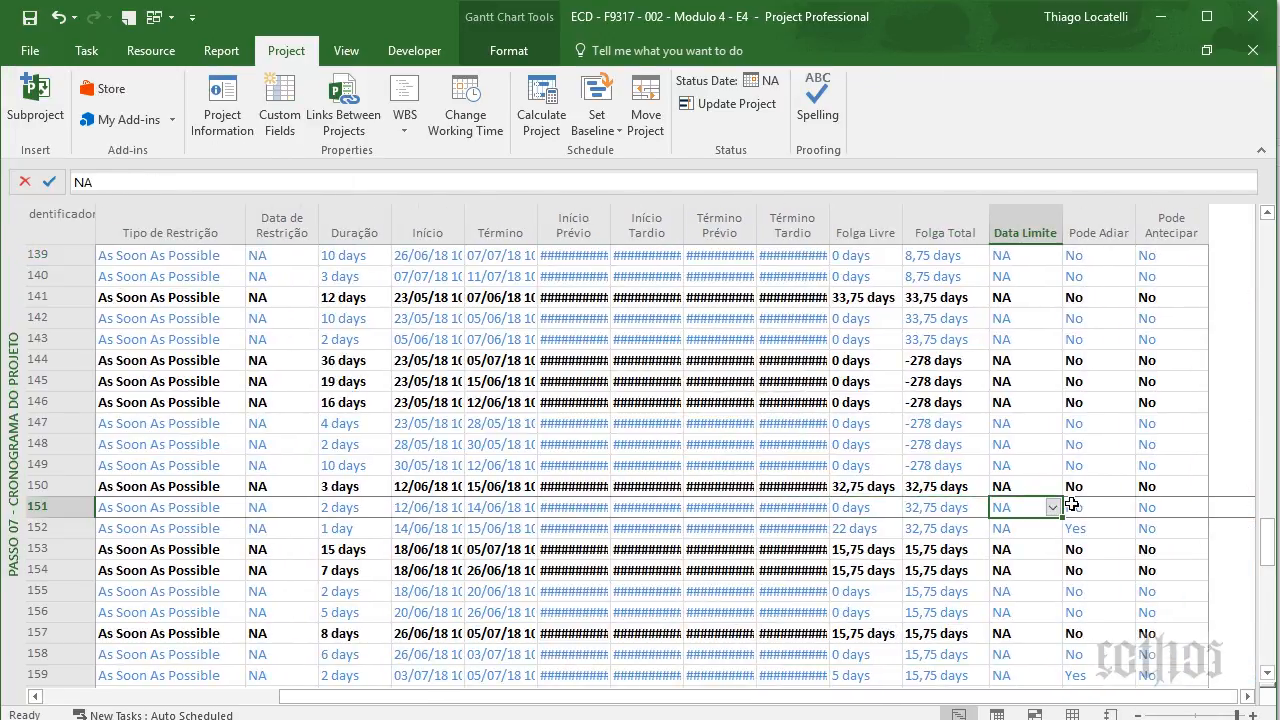
key("Left")
key("Down")
key("Down")
key("Down")
key("Down")
key("Down")
key("Down")
key("Down")
key("Down")
key("Down")
key("Down")
key("Down")
key("Down")
key("Down")
key("Down")
key("Down")
key("Down")
key("Down")
key("Down")
key("Down")
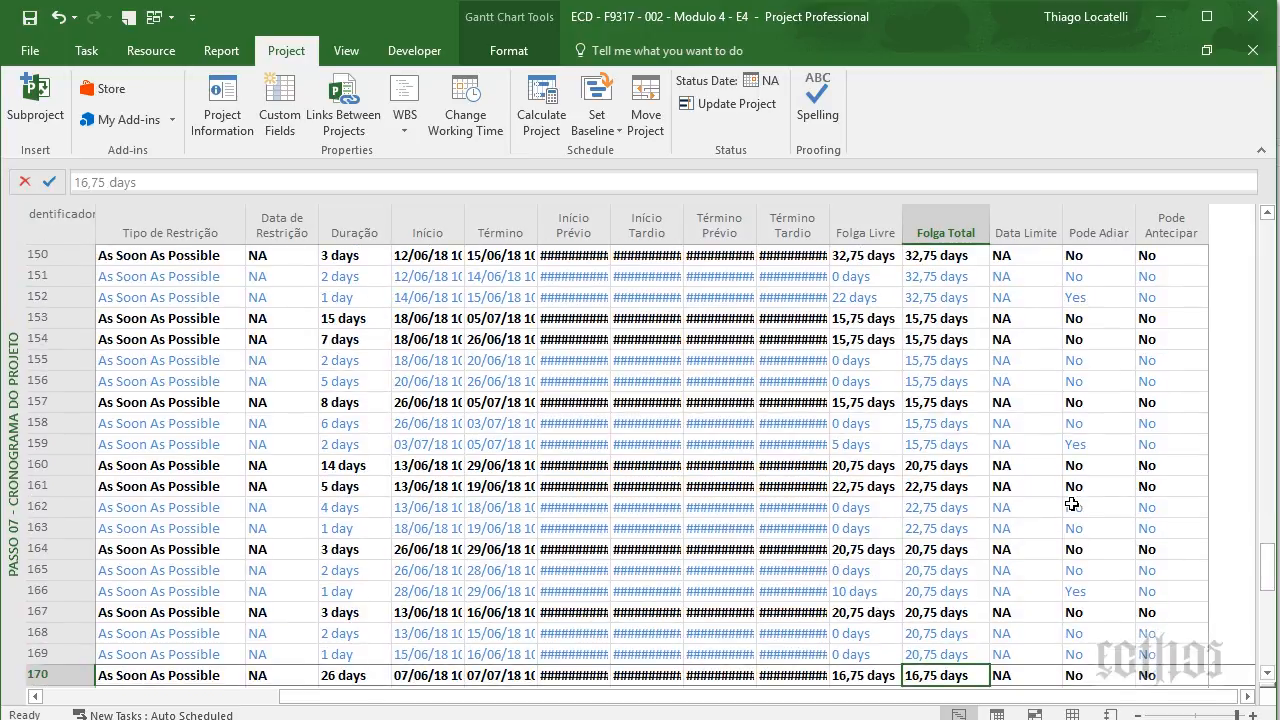
key("Down")
key("Down")
key("Down")
key("Down")
key("Down")
key("Down")
key("Down")
key("Down")
key("Down")
key("Down")
key("Down")
key("Down")
key("Down")
key("Down")
key("Down")
key("Down")
key("Down")
key("Down")
key("Down")
key("Down")
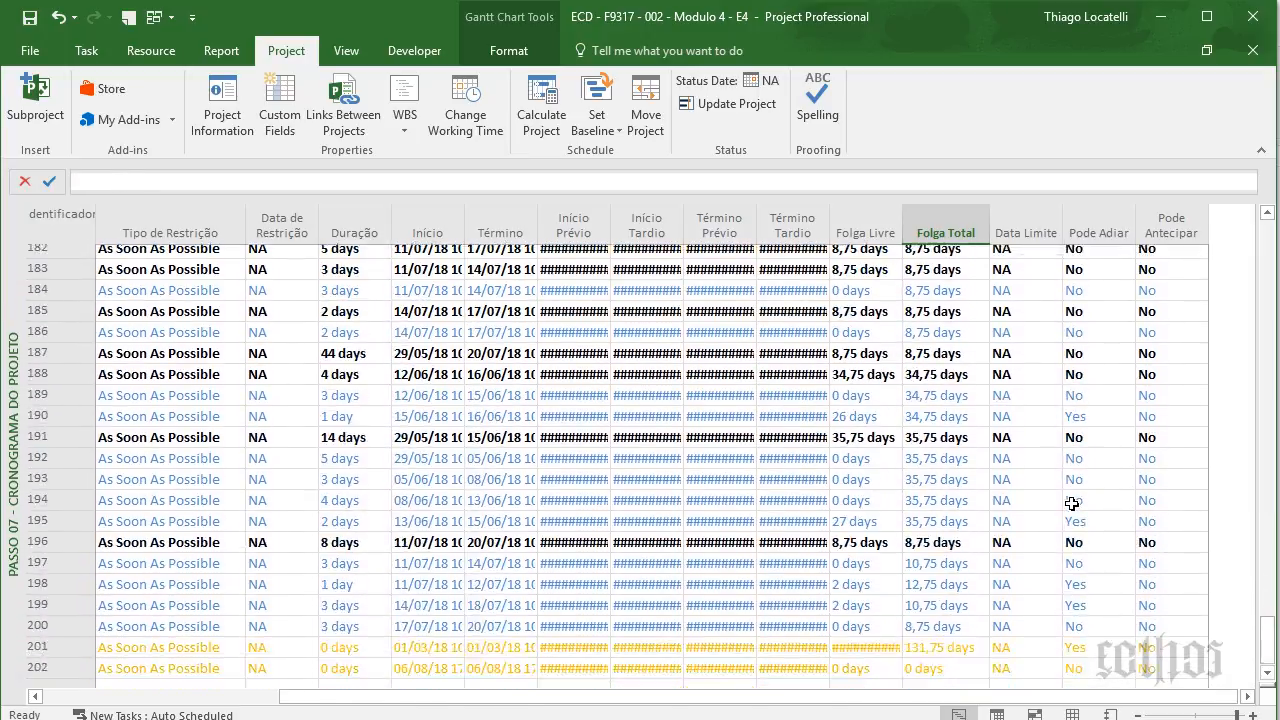
key("Down")
key("Down")
key("Down")
key("Down")
key("Down")
key("Down")
key("Down")
key("Down")
key("Down")
key("Down")
key("Down")
key("Down")
key("Up")
key("Up")
key("Up")
key("Up")
key("Up")
key("Up")
key("Up")
key("Up")
key("Up")
key("Up")
key("Right")
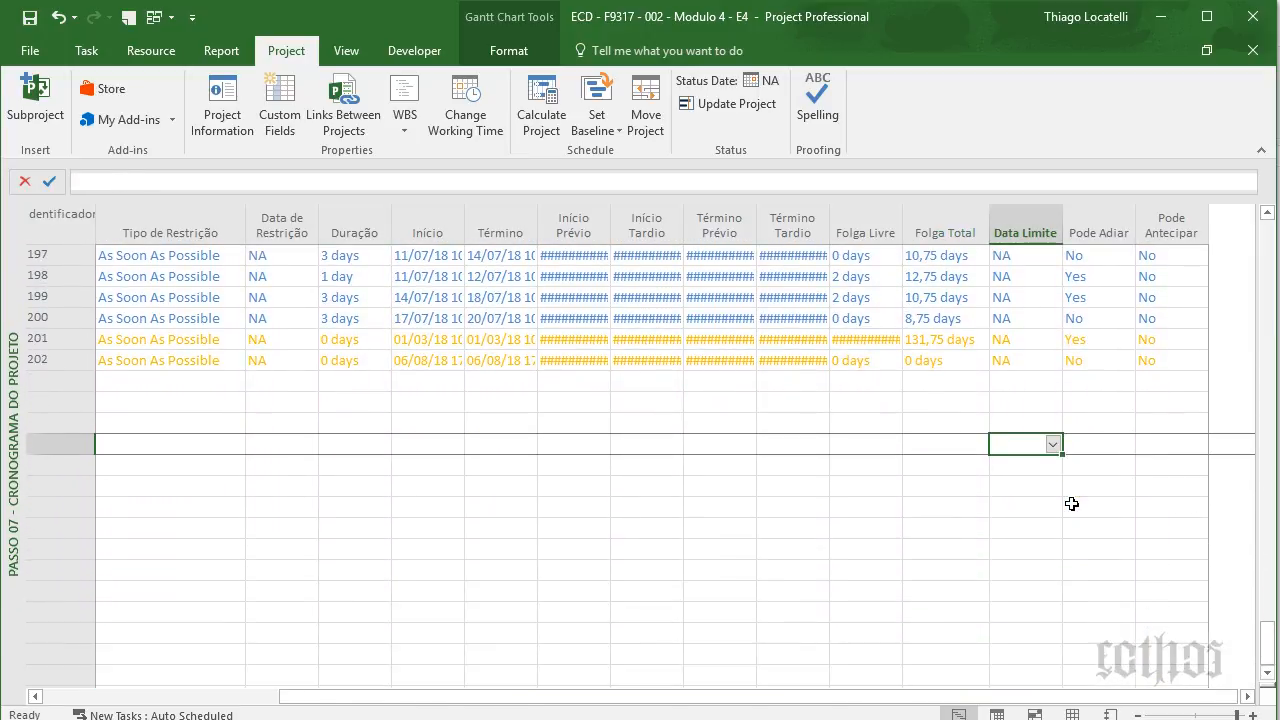
key("Up")
key("Up")
key("Up")
key("Up")
key("Up")
key("Up")
key("Up")
key("Up")
key("Up")
key("Up")
key("Up")
key("Up")
key("Up")
key("Up")
key("Up")
key("Up")
key("Up")
key("Up")
key("Up")
key("Up")
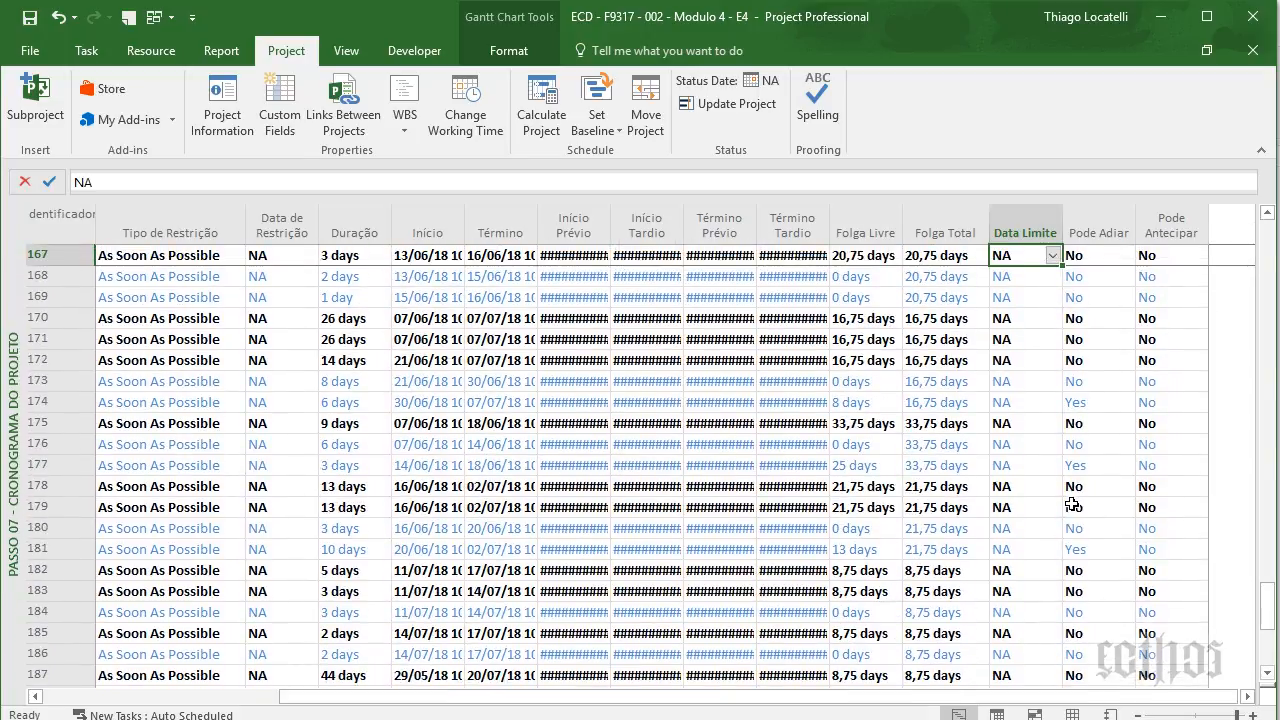
- Expand the outline to show all subtasks and move up the Data Limite column
left_click(365, 45)
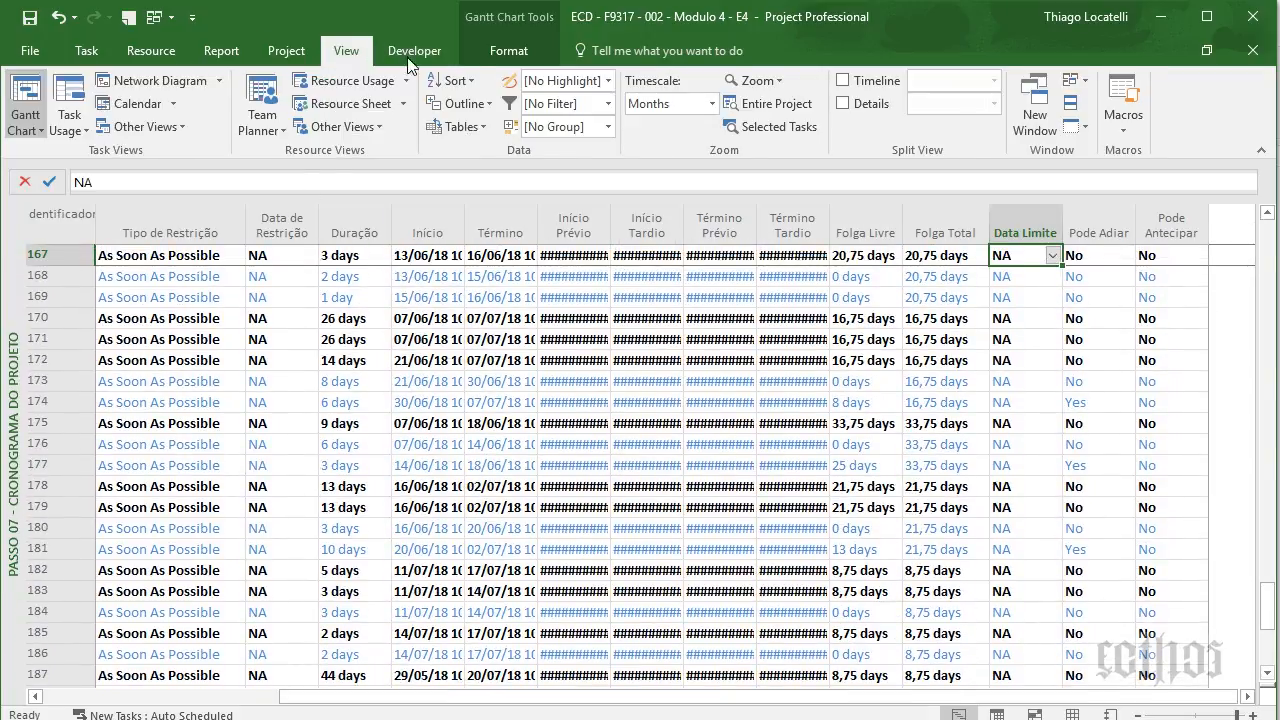
left_click(470, 102)
left_click(471, 178)
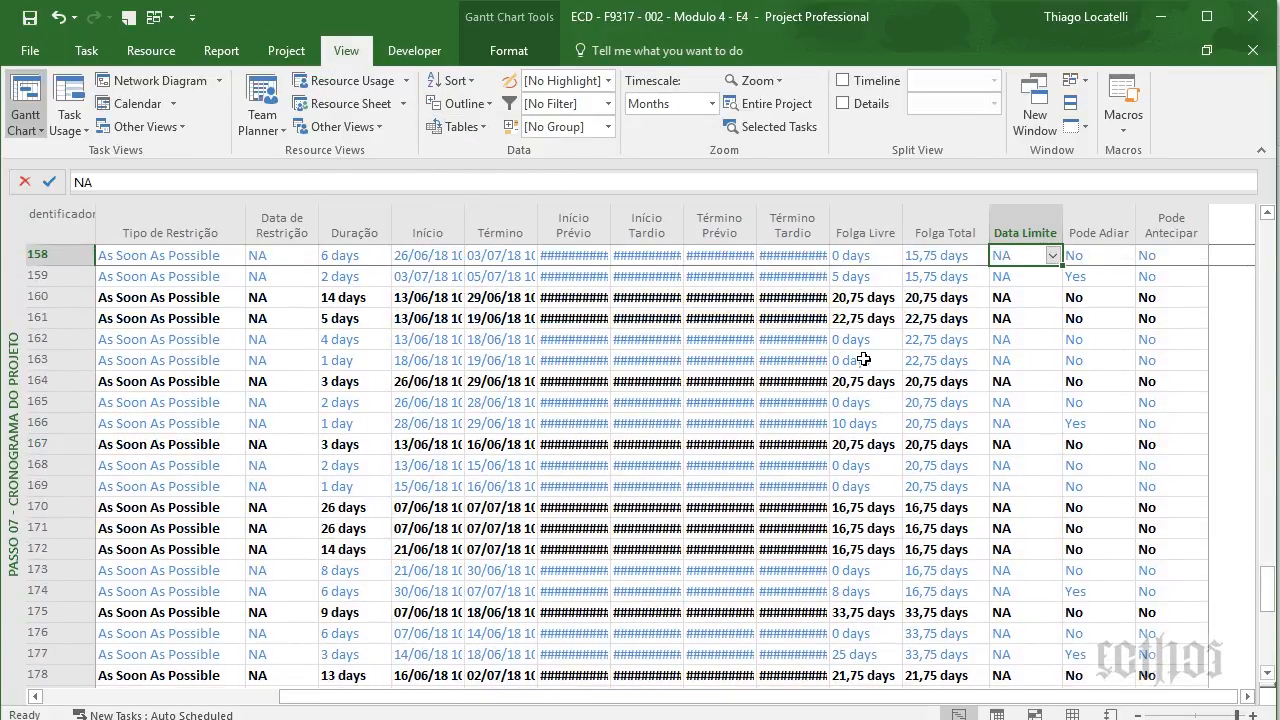
key("Down")
key("Down")
key("Down")
key("Down")
key("Down")
key("Down")
key("Down")
key("Down")
key("Down")
key("Down")
key("Down")
key("Down")
key("Down")
key("Down")
key("Down")
key("Down")
key("Down")
key("Down")
key("Down")
key("Down")
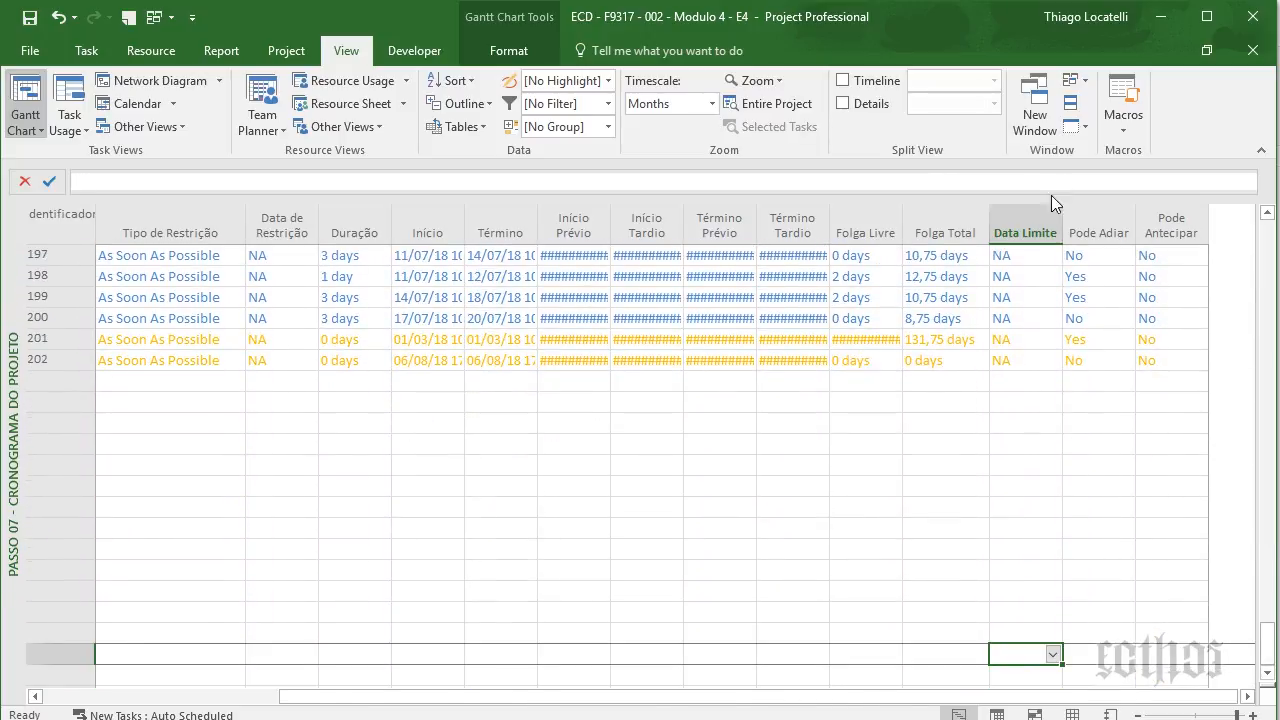
left_click(1030, 318)
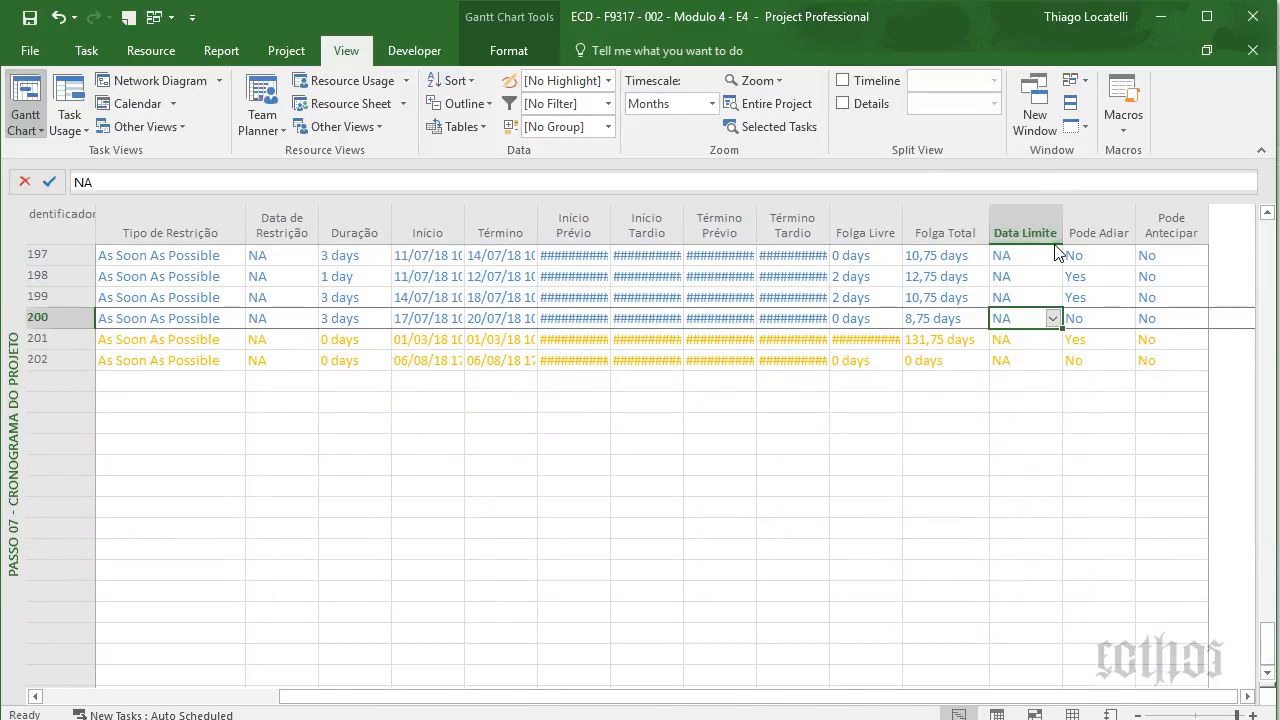
left_click(1043, 297)
scroll(1040, 295, "up", 2)
key("Up")
key("Up")
key("Up")
key("Up")
key("Up")
key("Up")
key("Up")
key("Up")
key("Up")
key("Up")
key("Up")
key("Up")
key("Up")
key("Up")
key("Up")
key("Up")
key("Up")
key("Up")
key("Up")
key("Up")
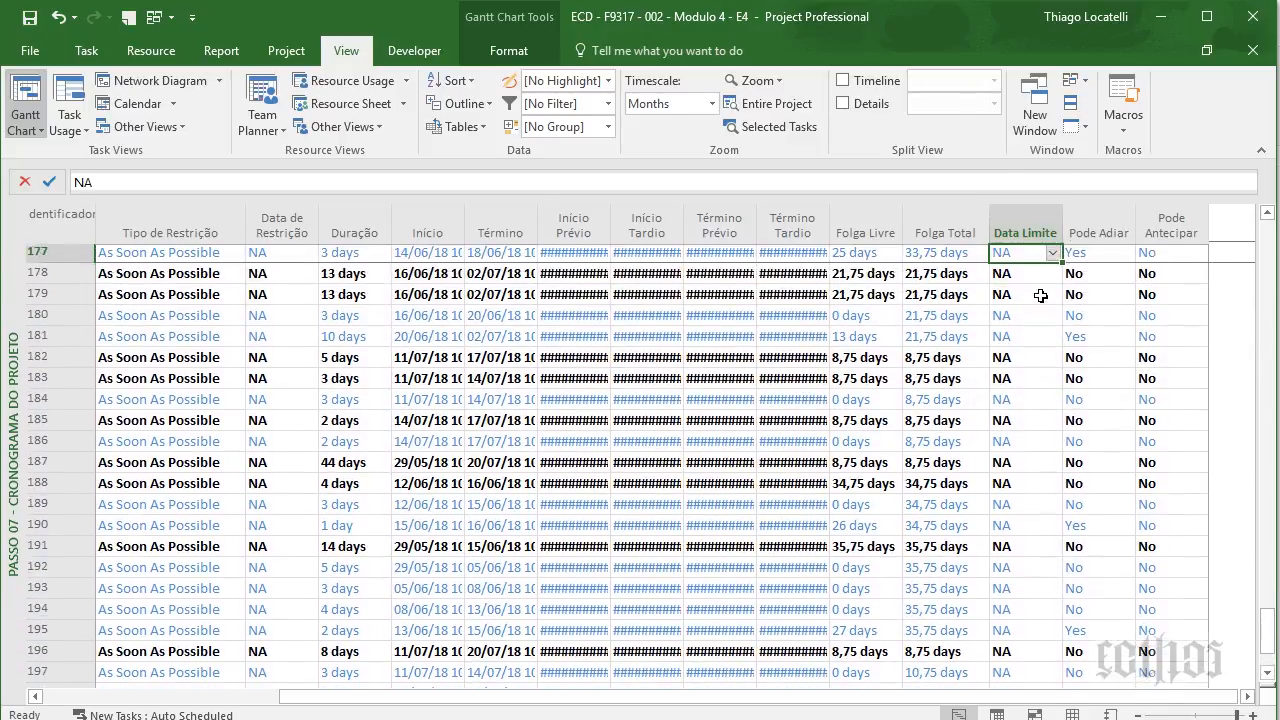
key("Up")
key("Up")
key("Up")
key("Up")
key("Up")
key("Up")
key("Up")
key("Up")
key("Up")
key("Up")
key("Up")
key("Up")
key("Up")
key("Up")
key("Up")
key("Up")
key("Up")
key("Up")
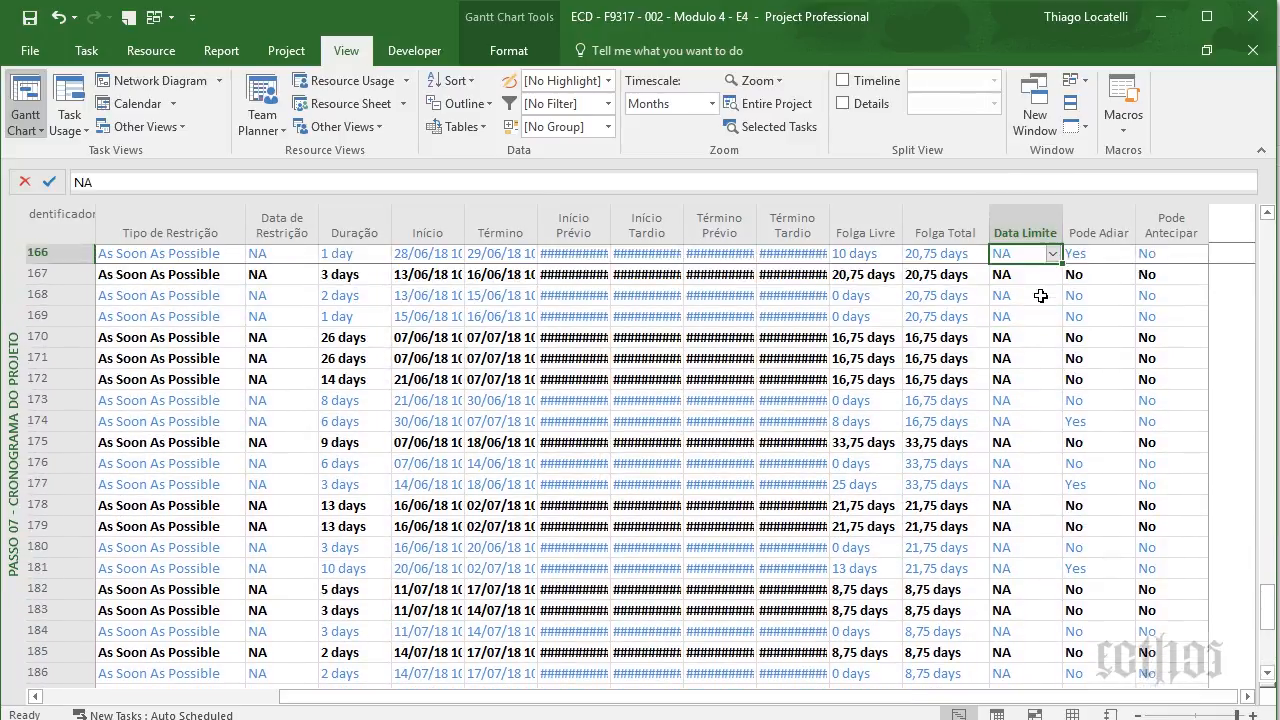
key("Up")
key("Up")
key("Up")
key("Up")
key("Up")
key("Up")
key("Up")
key("Up")
key("Up")
key("Up")
key("Up")
key("Up")
key("Up")
key("Up")
key("Up")
key("Up")
key("Up")
key("Up")
key("Up")
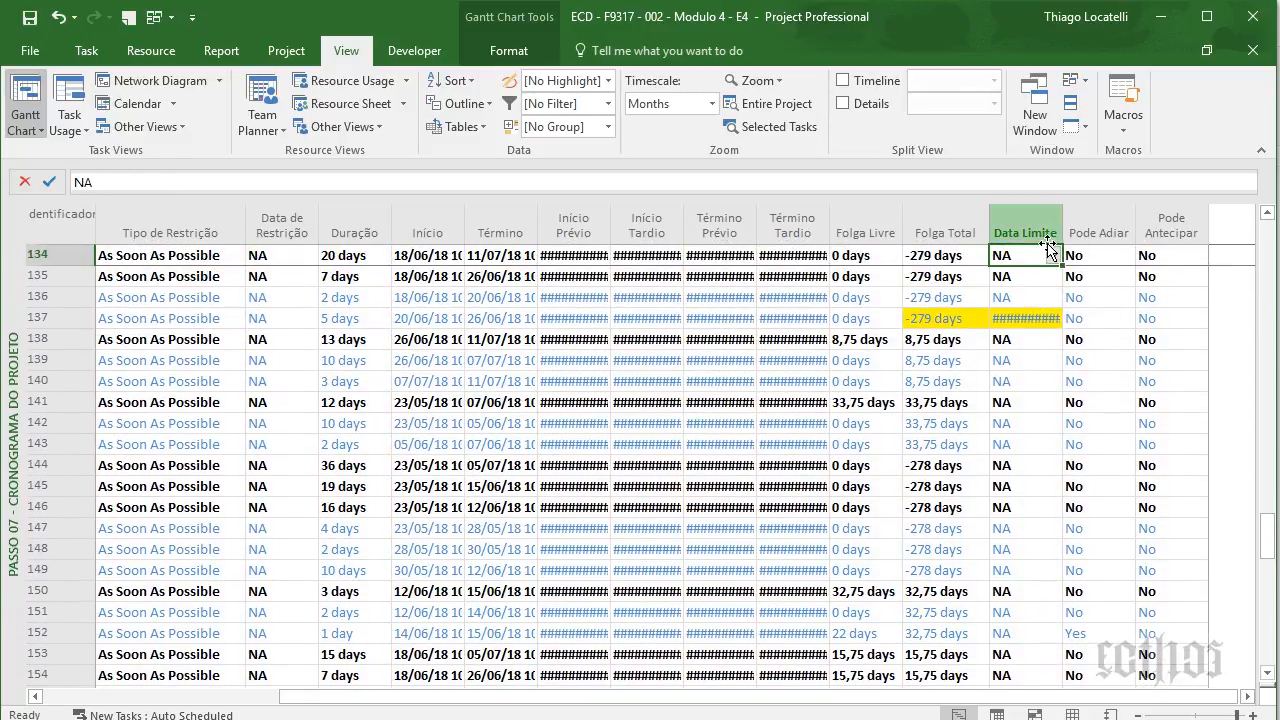
- Autofit Data Limite and Término, showing row 137's 26/07/17 deadline and 26/06/18 10:00 finish
double_click(1061, 232)
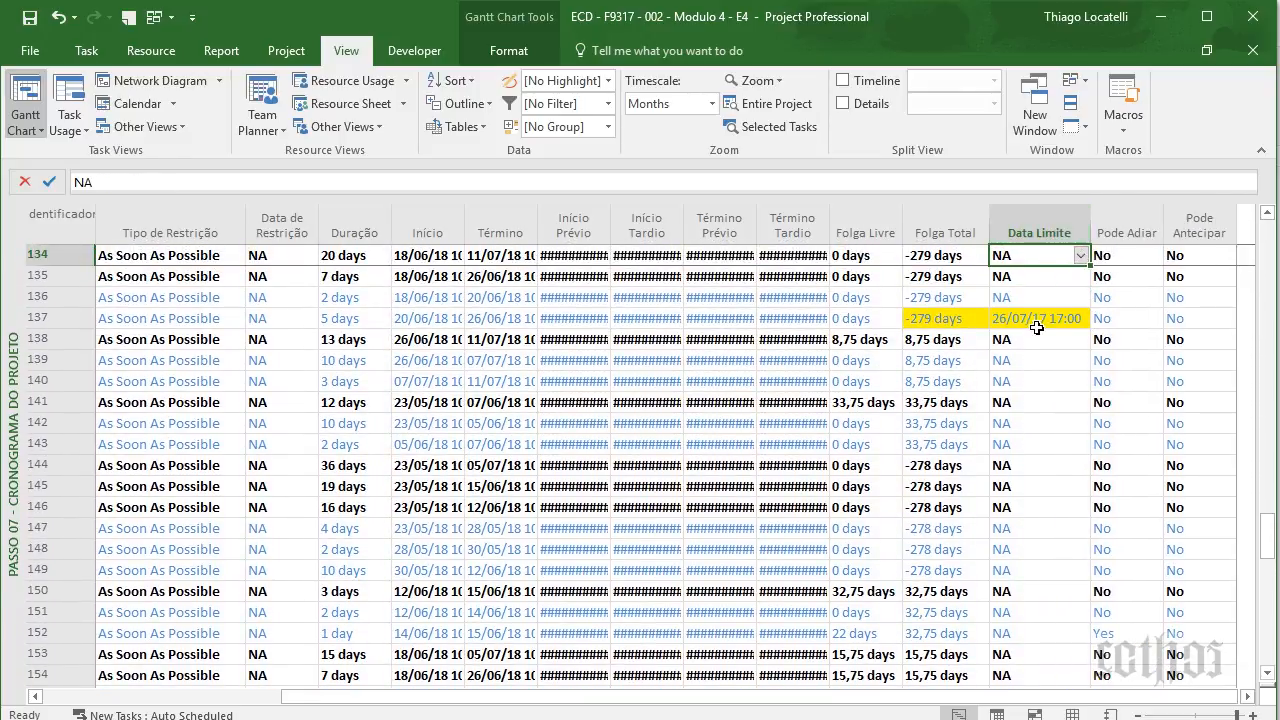
left_click(1030, 318)
key("Left")
key("Left")
key("Left")
key("Left")
key("Left")
key("Left")
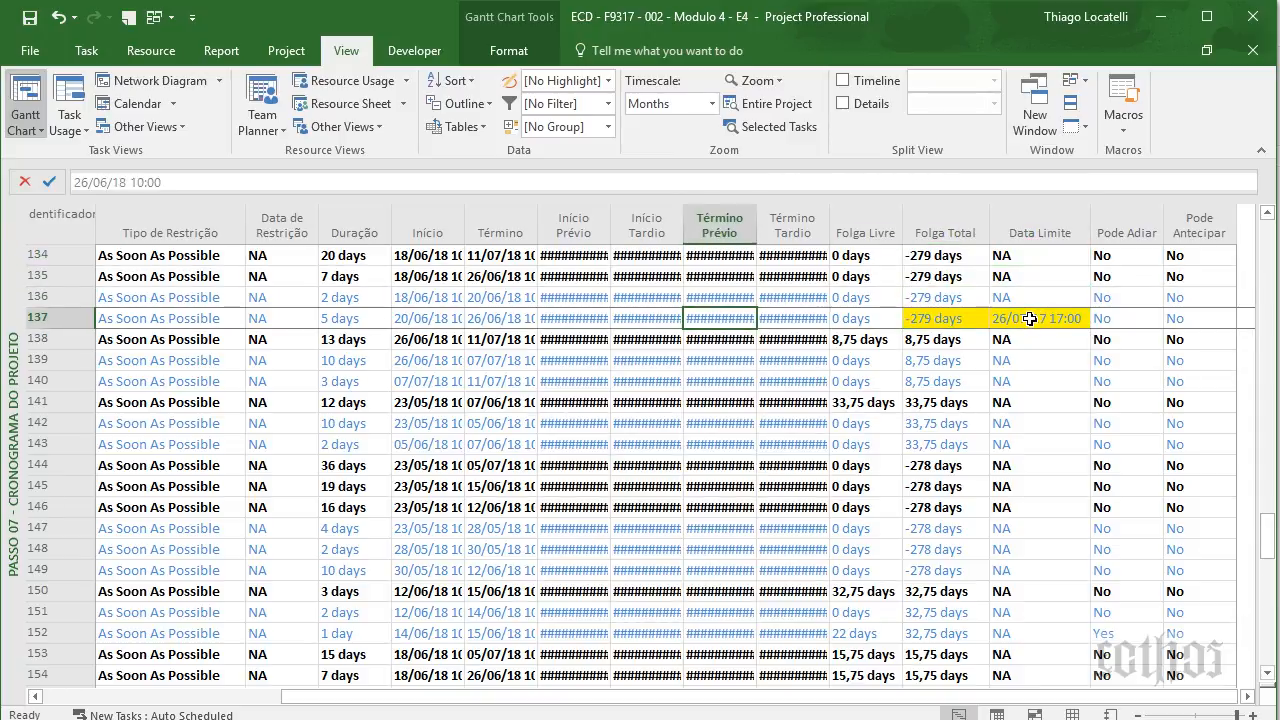
double_click(537, 225)
left_click(550, 316)
key("Left")
key("Left")
key("Right")
key("Right")
key("Right")
key("Right")
key("Right")
key("Right")
key("Right")
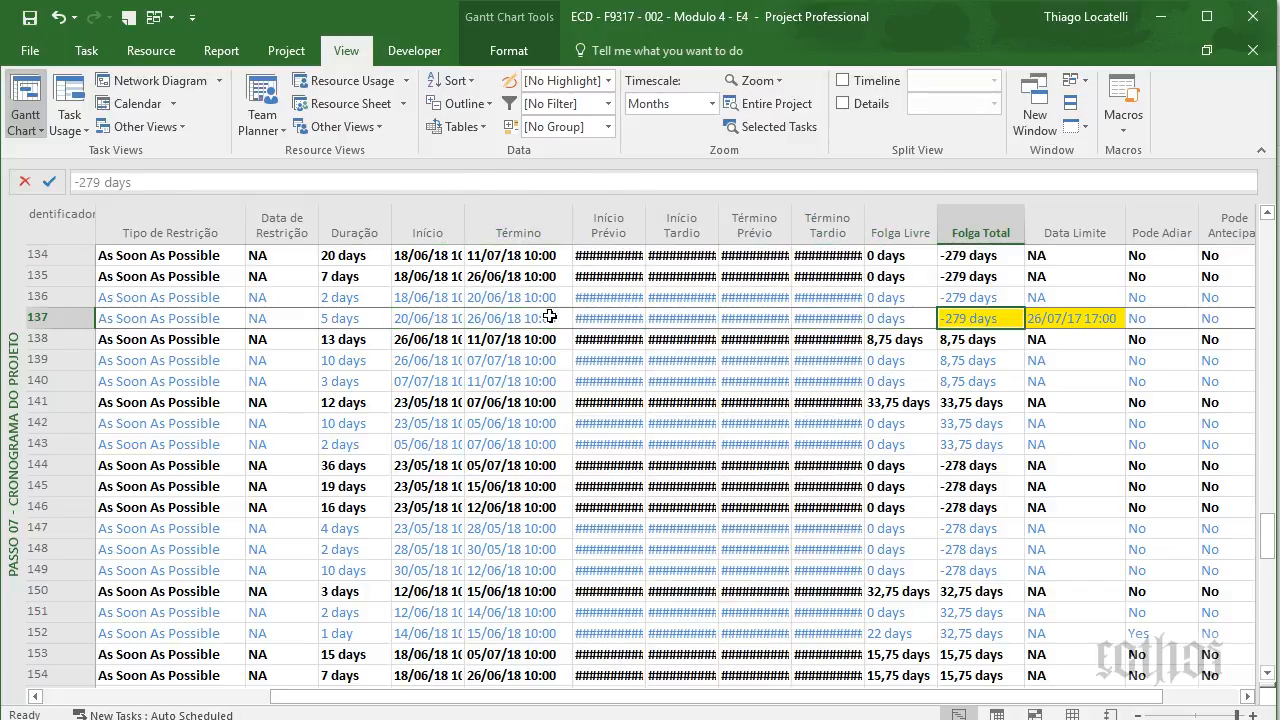
key("Right")
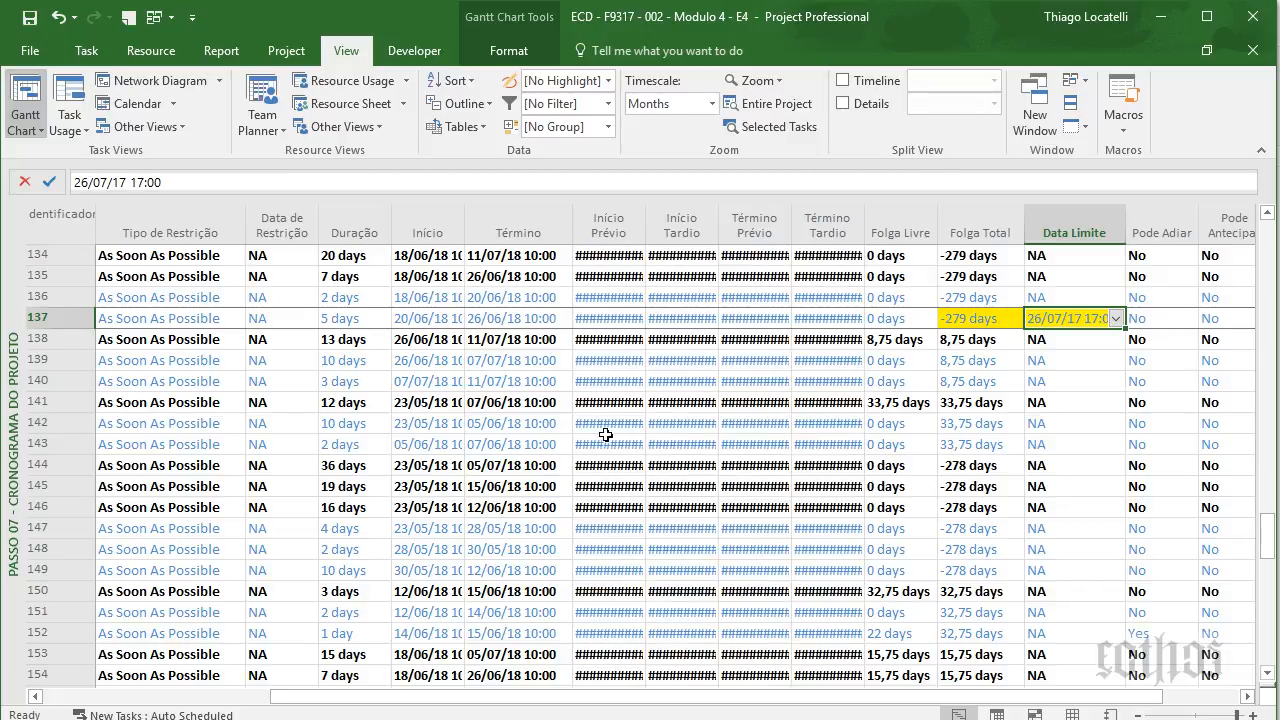
- Set row 137's deadline to 25/06/18, giving -0,25 days slack, and move Calculator left
type("25/6/18")
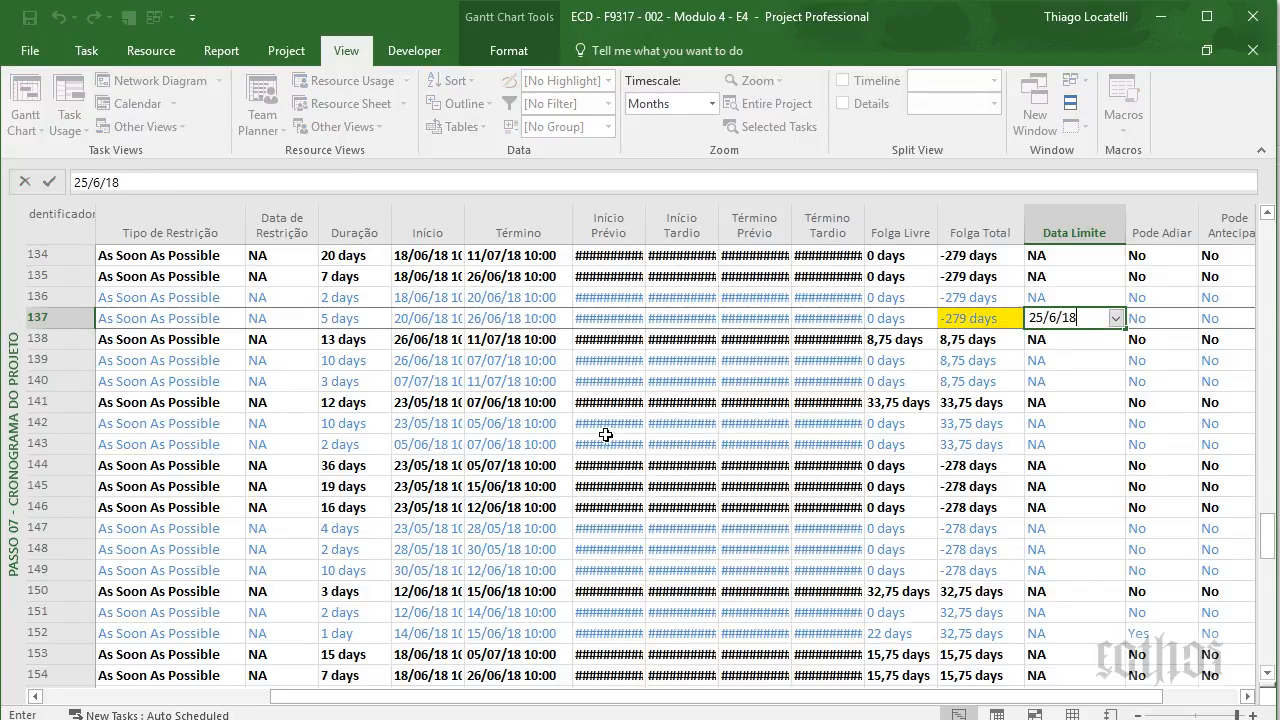
key("Return")
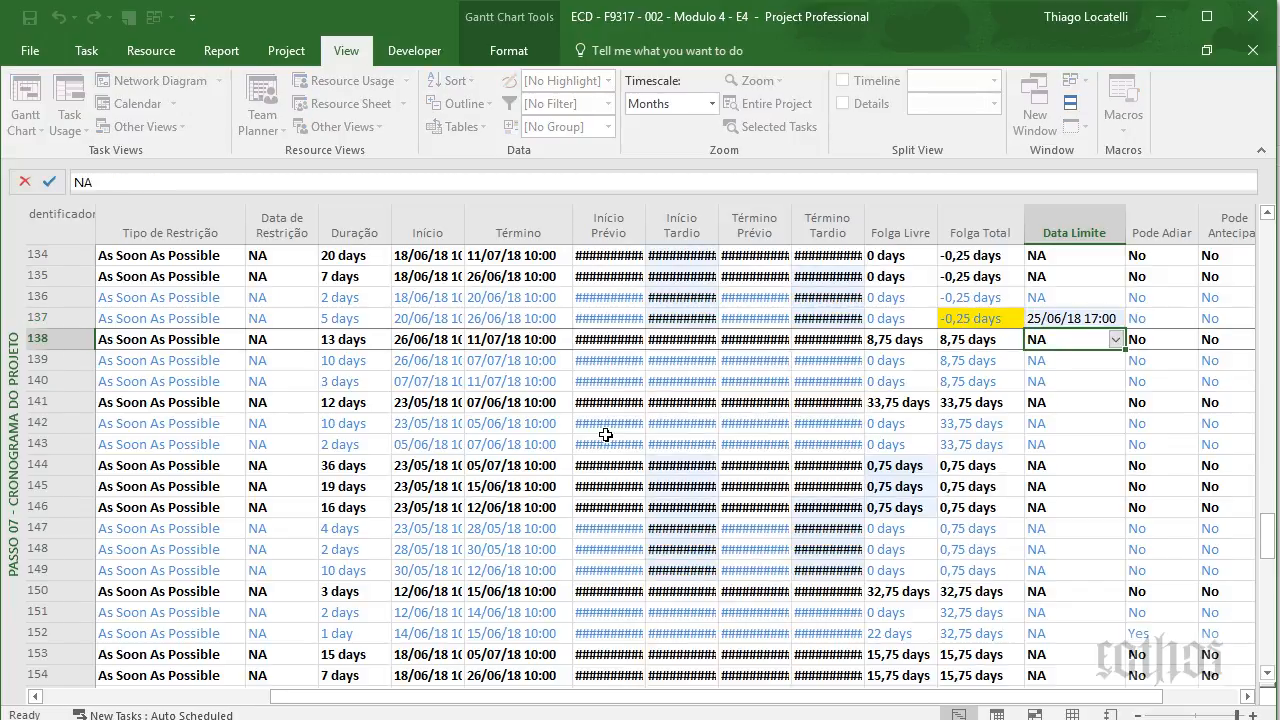
key("Up")
key("Left")
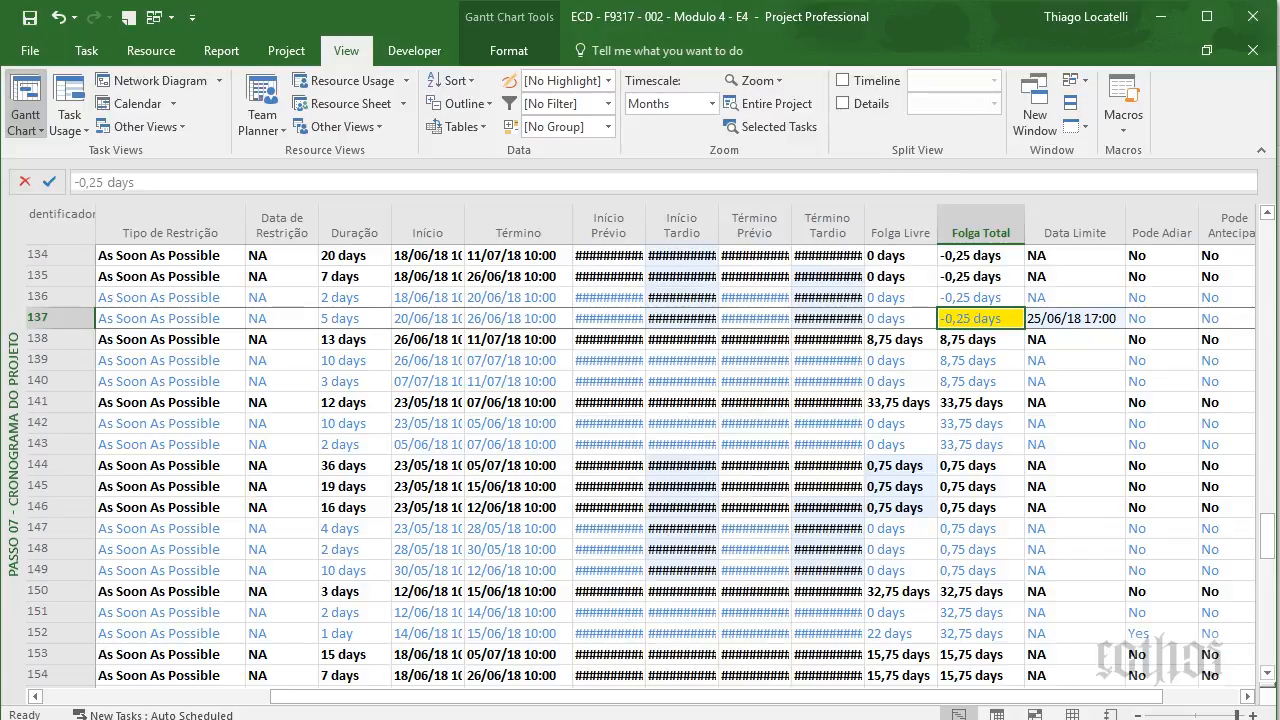
left_click_drag(553, 160, 87, 180)
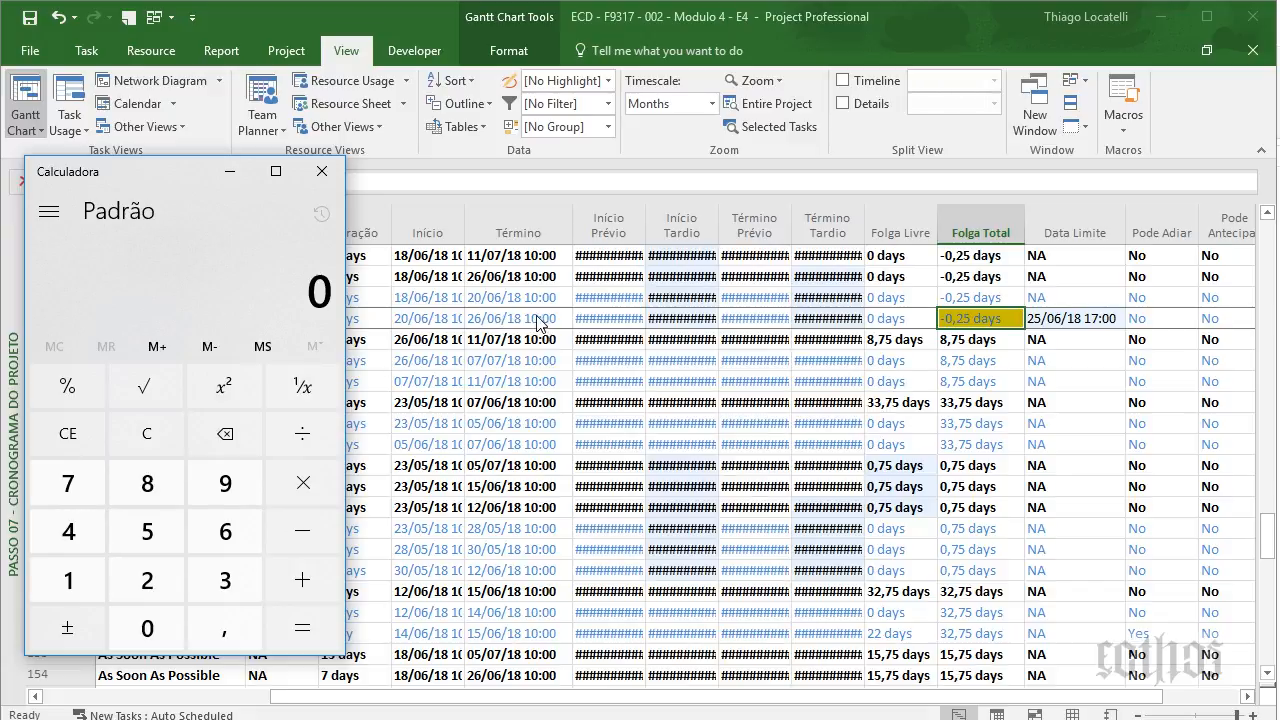
- Bring the schedule back in front of Calculator on row 137 and briefly open the working-time calendars
left_click(1104, 330)
key("Right")
key("Right")
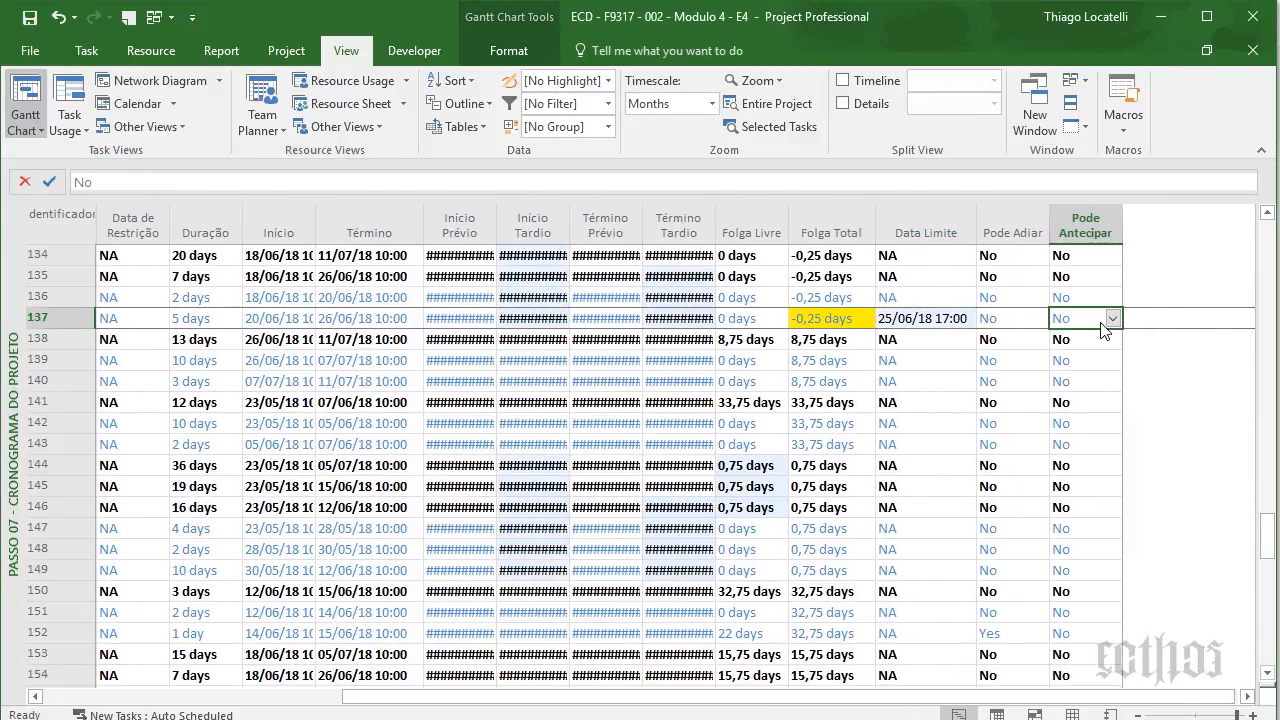
key("Left")
key("Left")
key("Left")
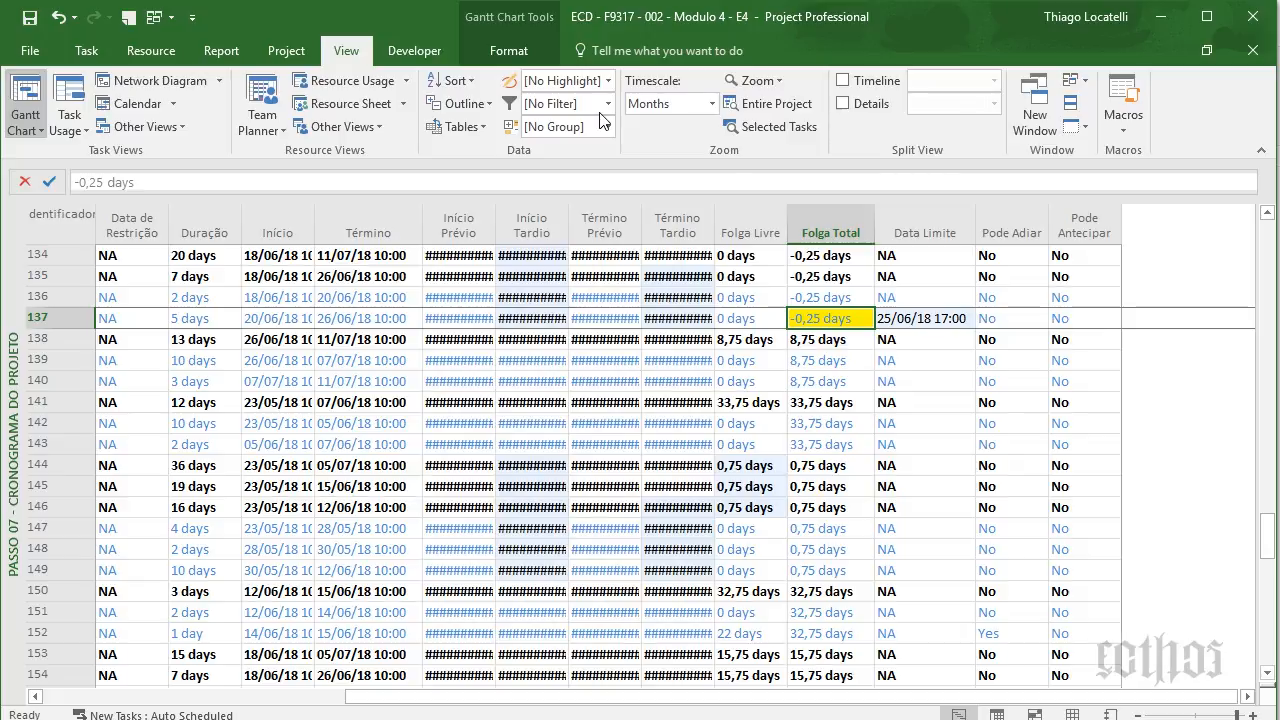
left_click(508, 50)
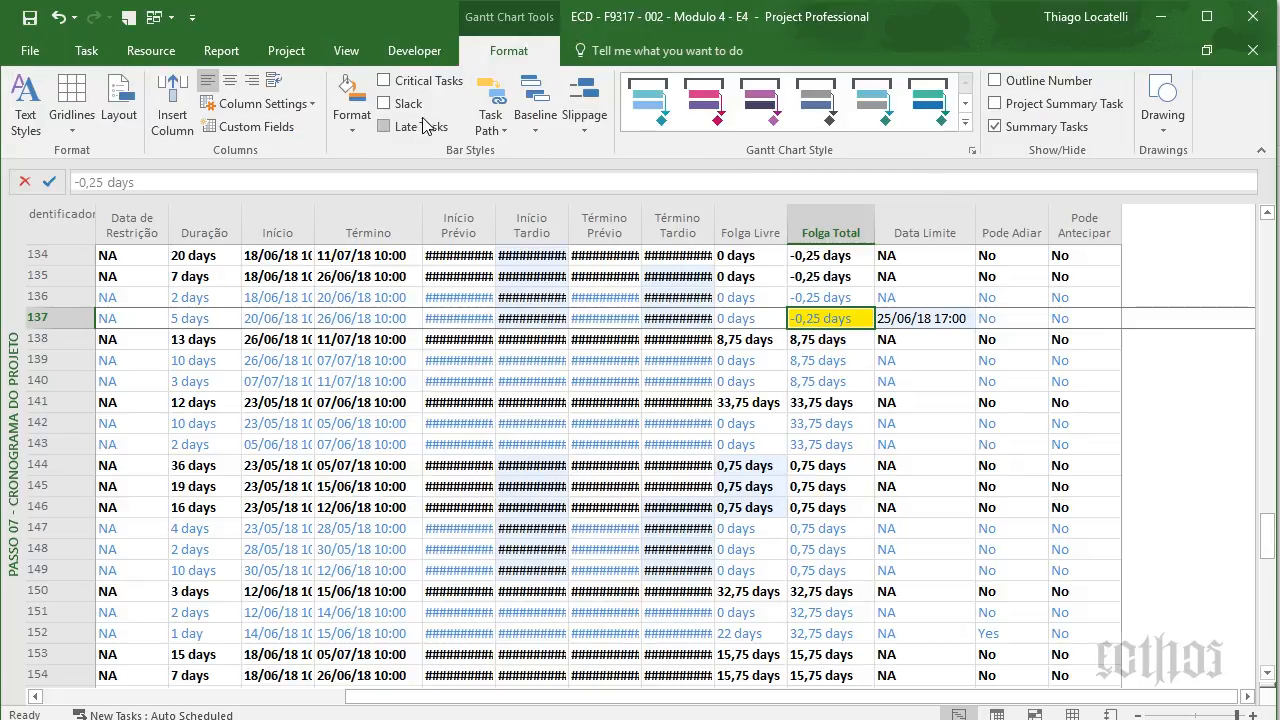
left_click(286, 50)
left_click(487, 122)
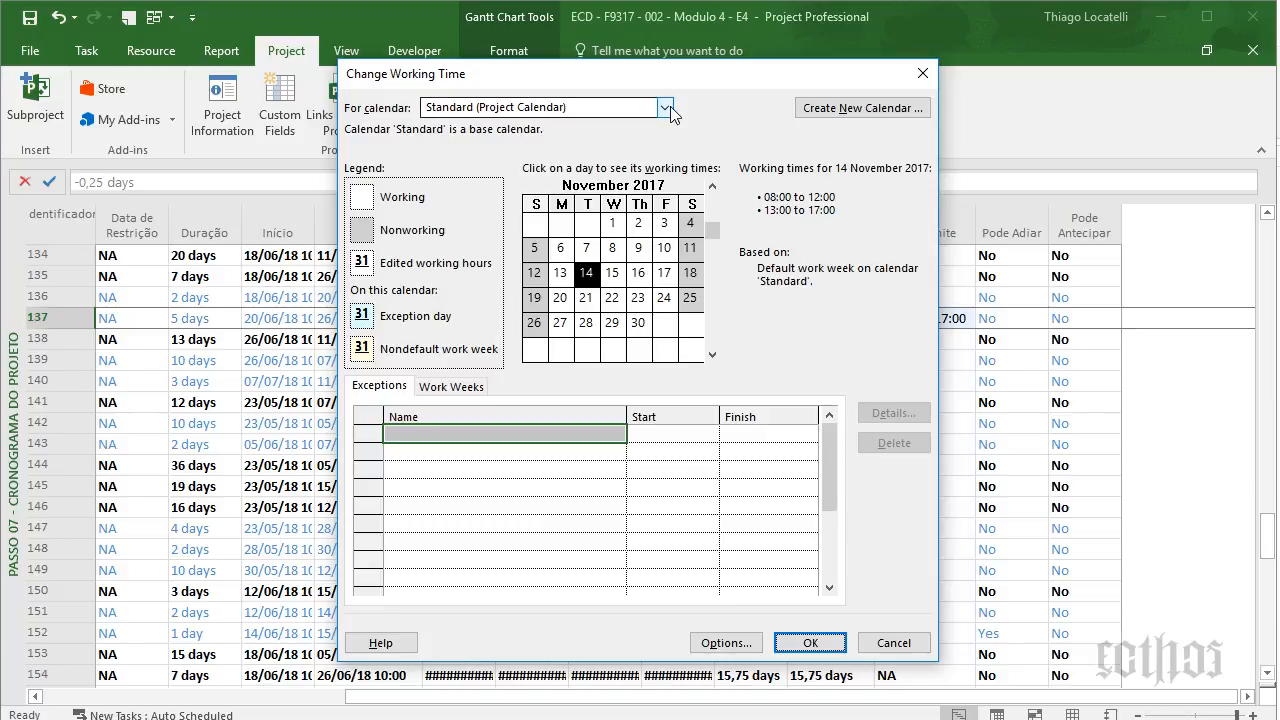
key("Escape")
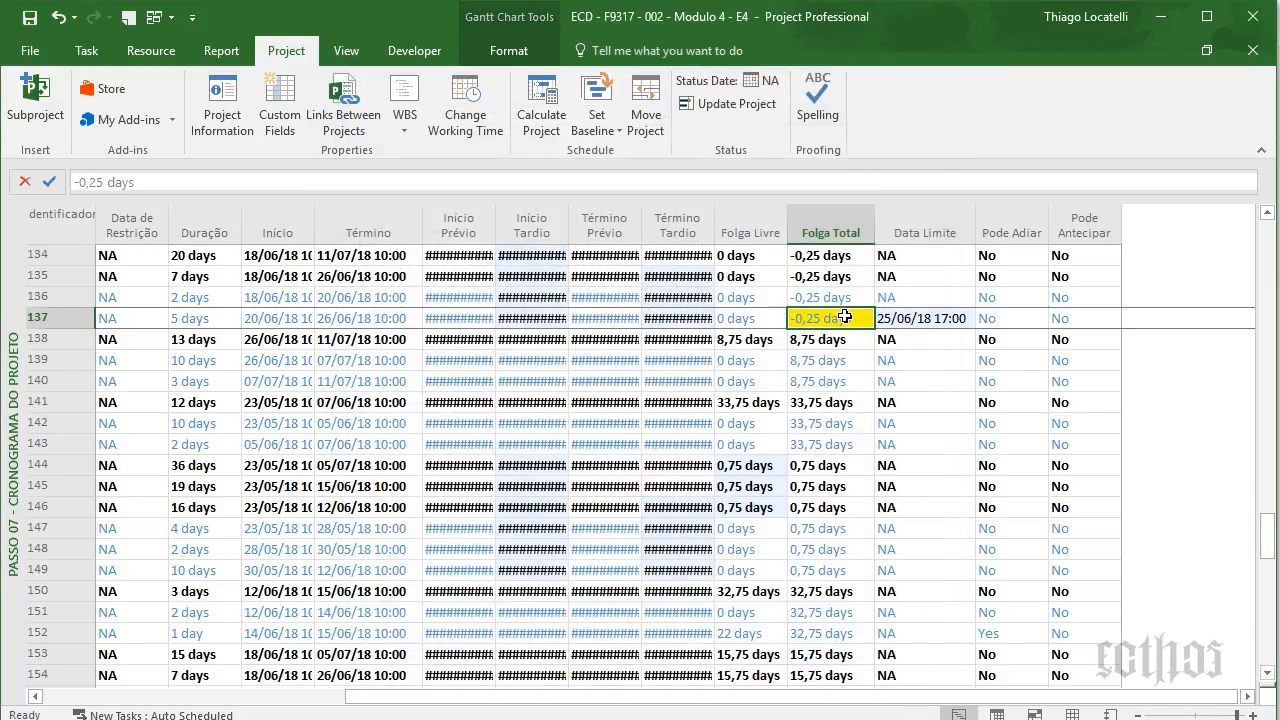
- Check Regularizar Piso's deadline and constraint settings in its task details, changing nothing
double_click(845, 316)
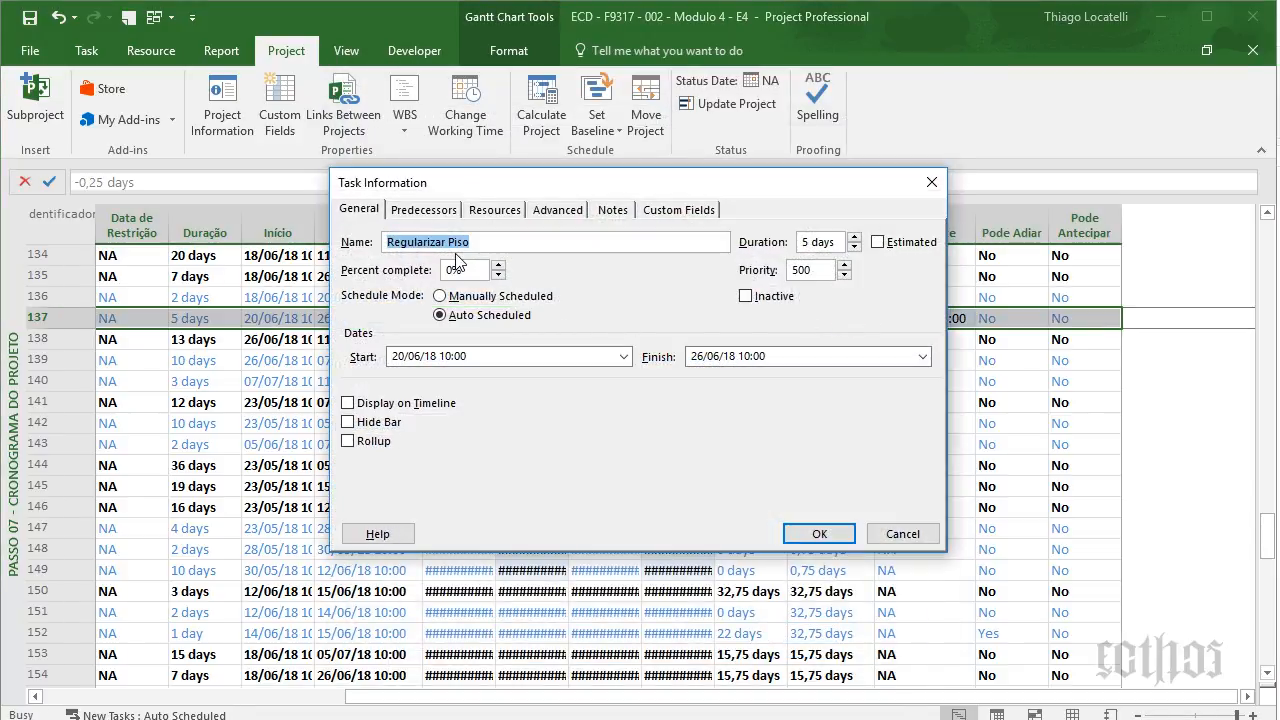
left_click(534, 209)
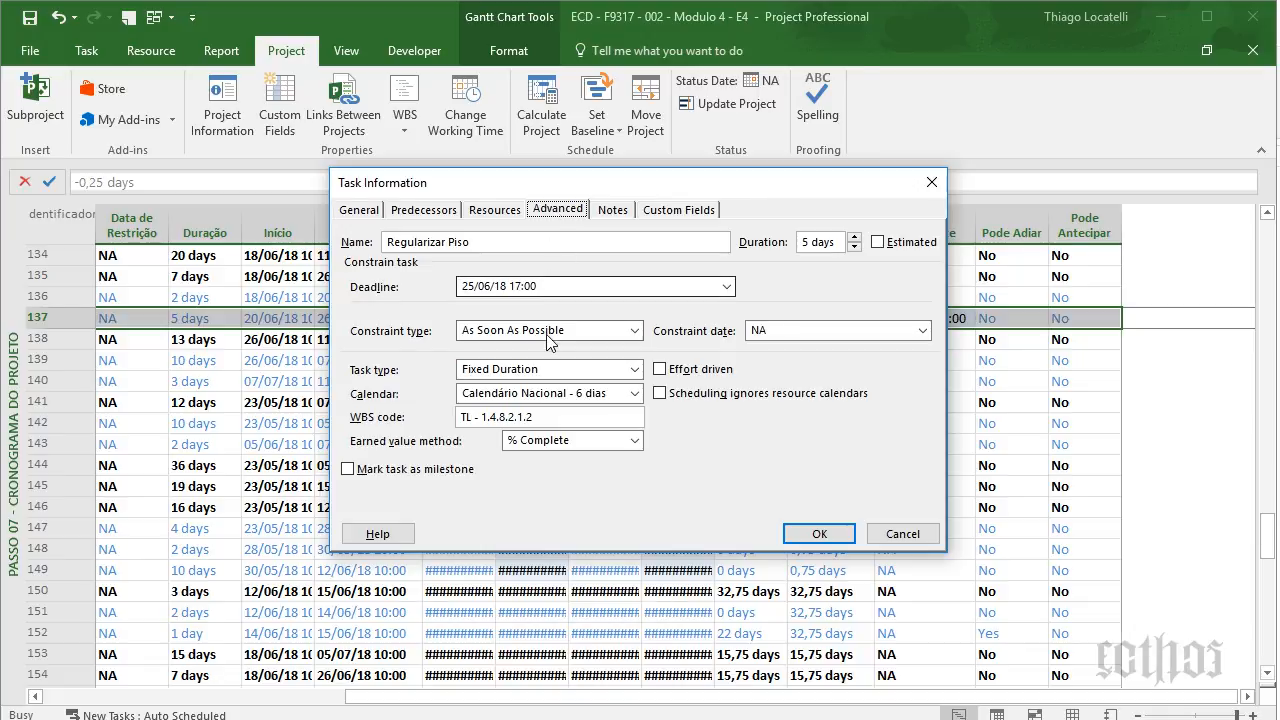
key("Escape")
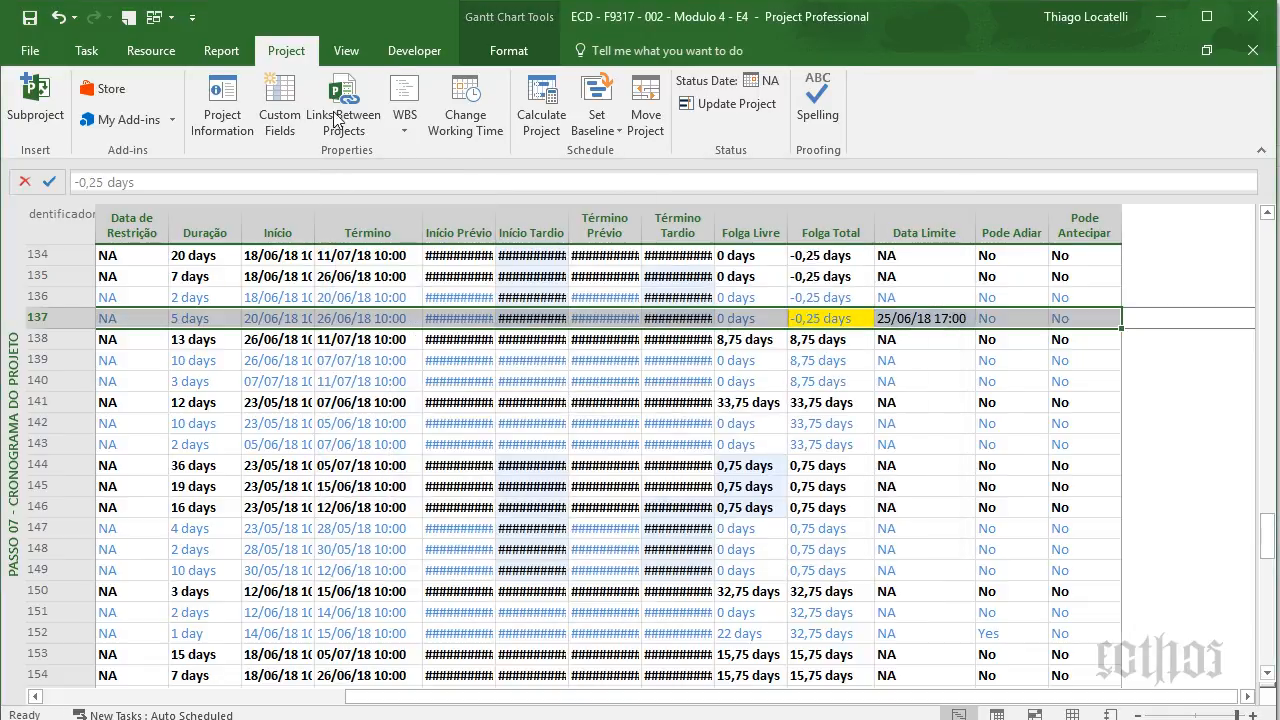
- Review the Calendário Nacional [Default] work week's Monday–Friday working times, then cancel without changes
left_click(455, 107)
left_click(658, 107)
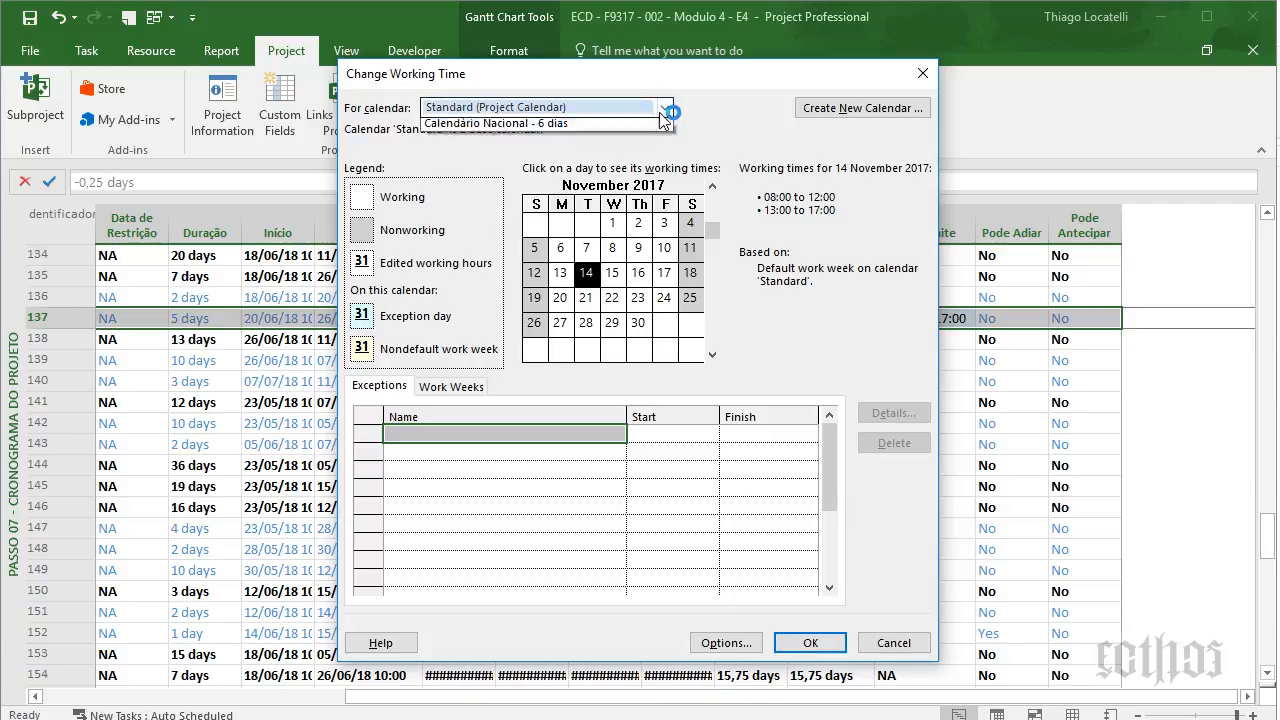
left_click(617, 169)
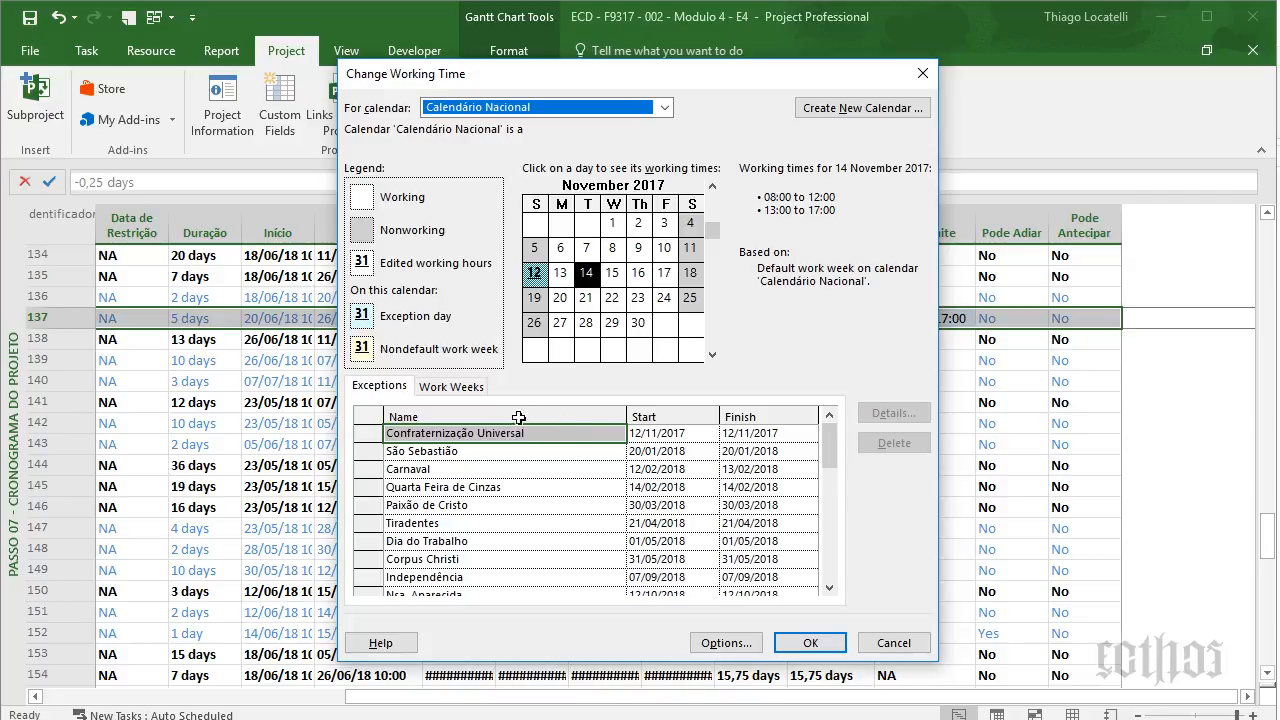
left_click(455, 388)
left_click(891, 413)
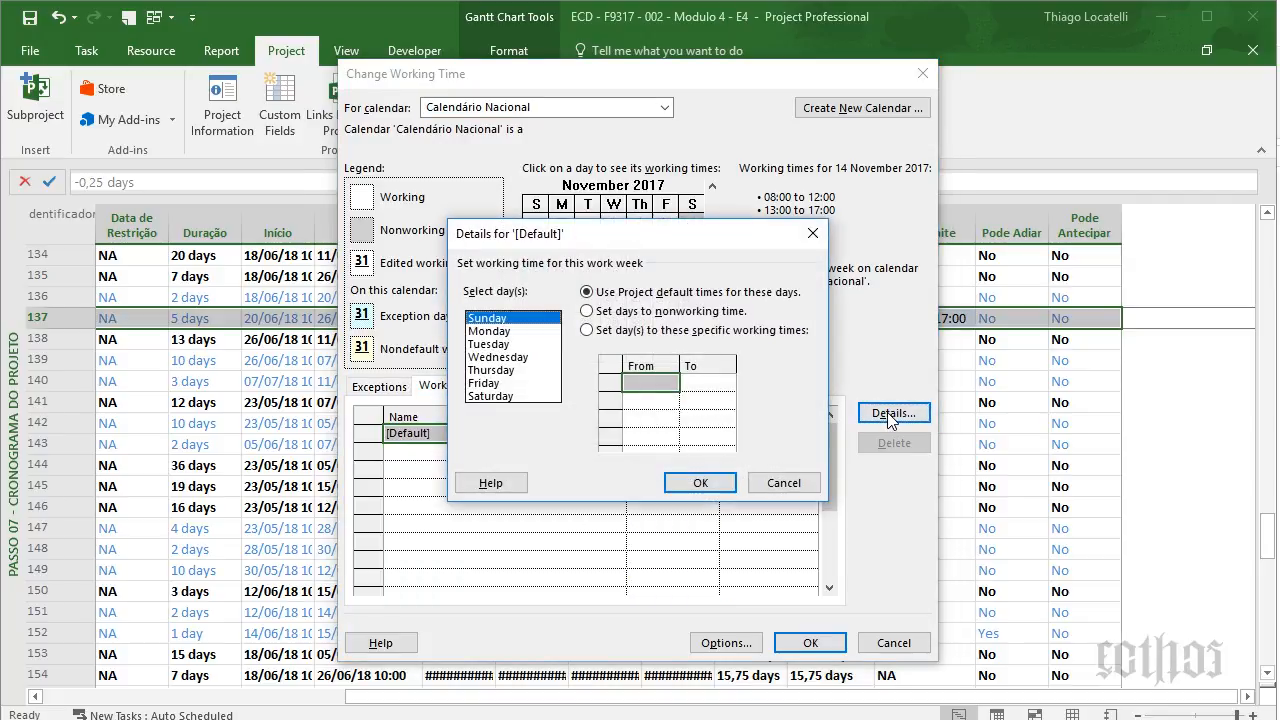
left_click(512, 331)
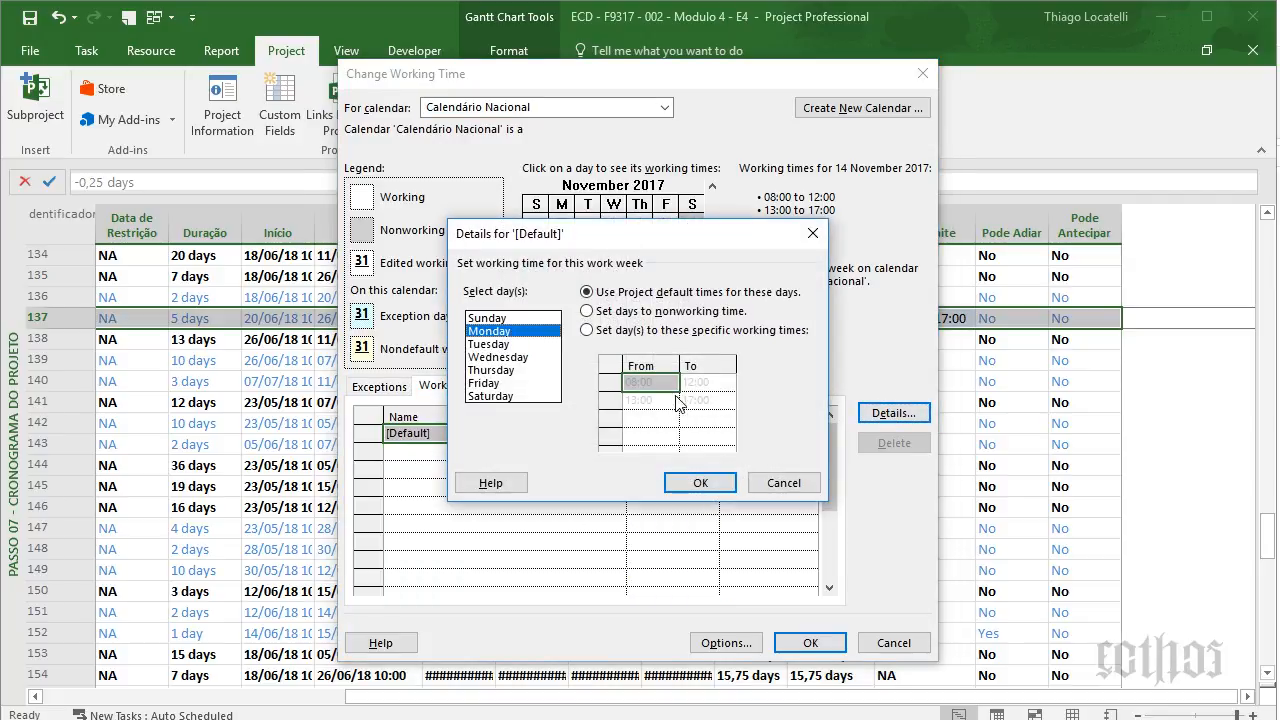
left_click(500, 344)
left_click(503, 357)
left_click(506, 384)
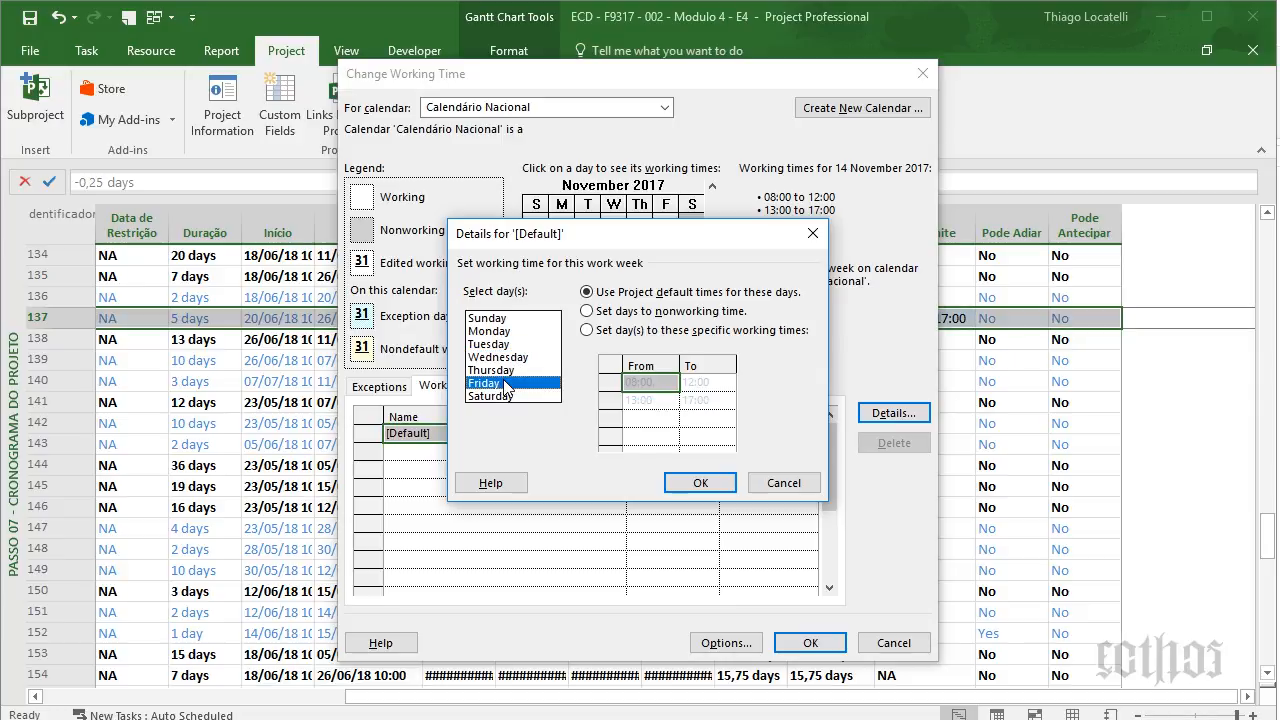
left_click(784, 485)
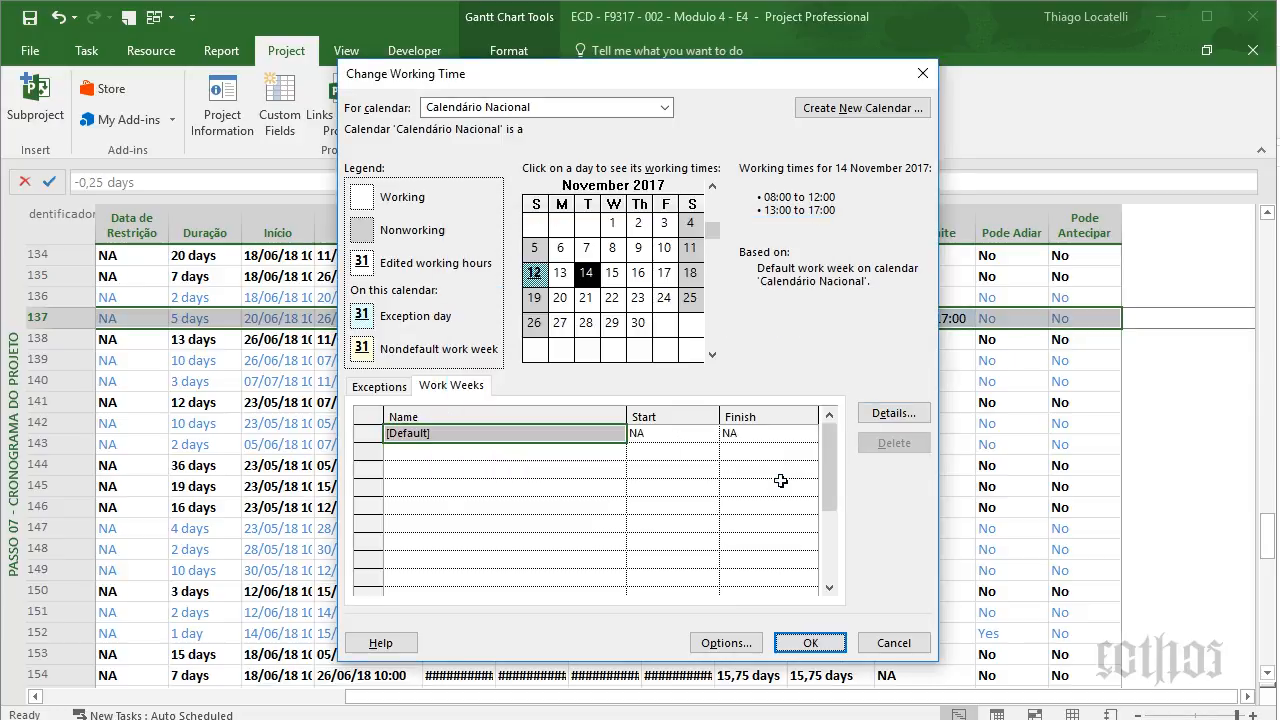
left_click(894, 642)
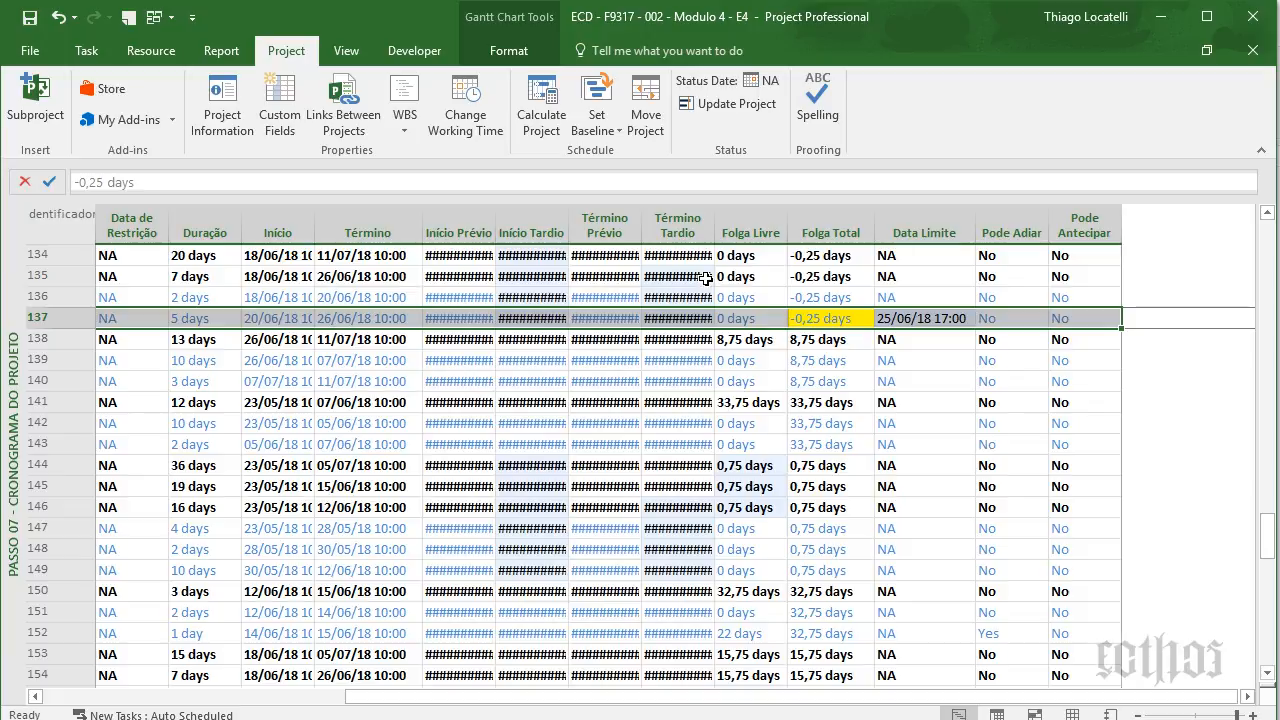
- Check Saturday's working hours in the Calendário Nacional - 6 dias default work week
left_click(533, 120)
left_click(465, 108)
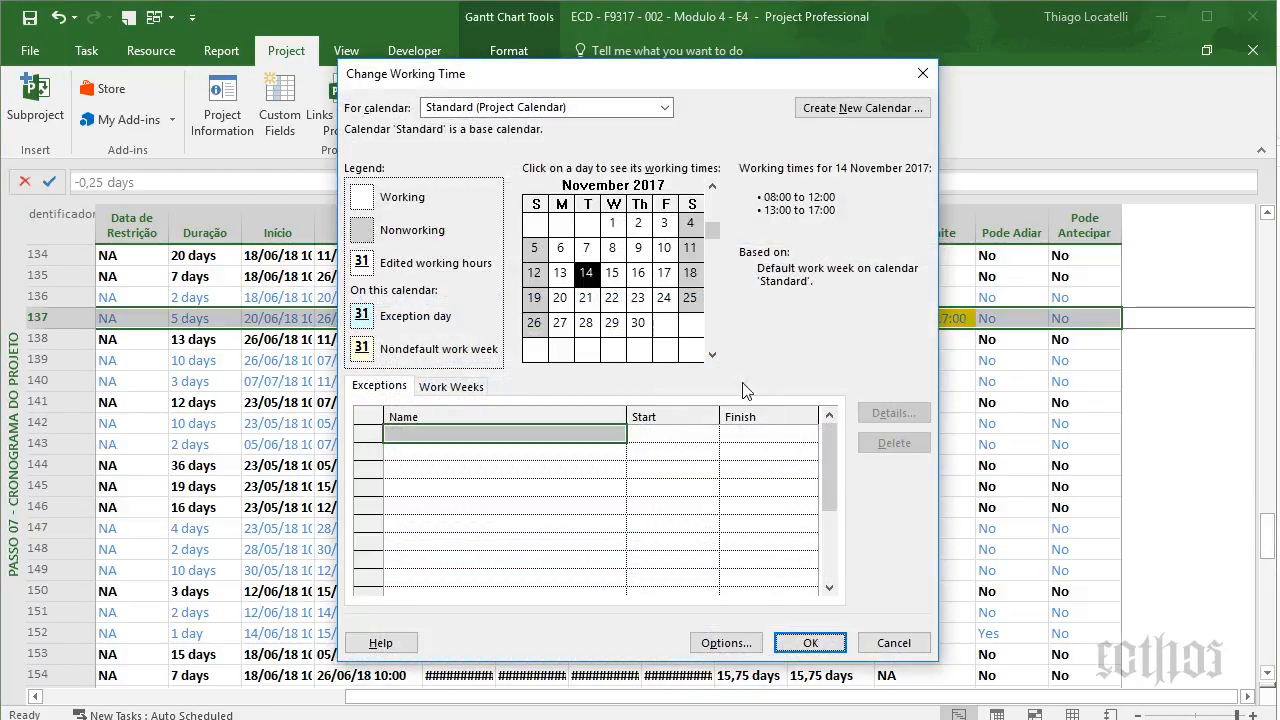
left_click(664, 107)
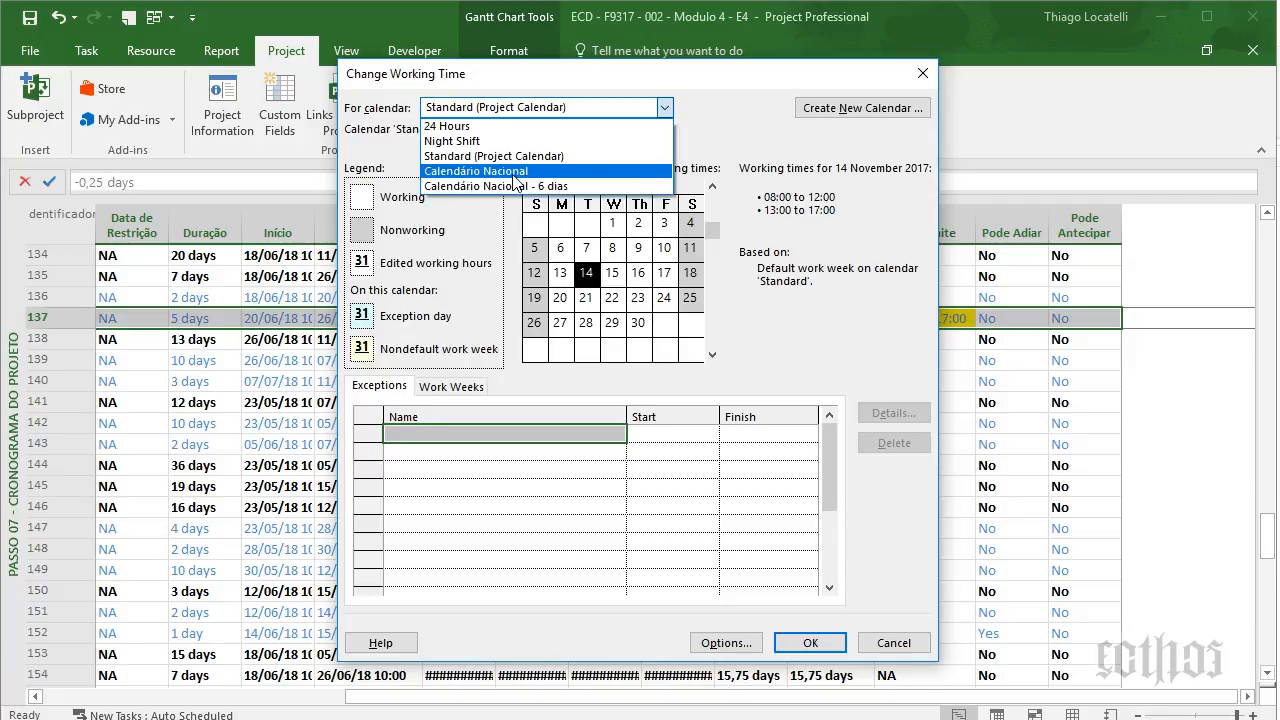
left_click(505, 186)
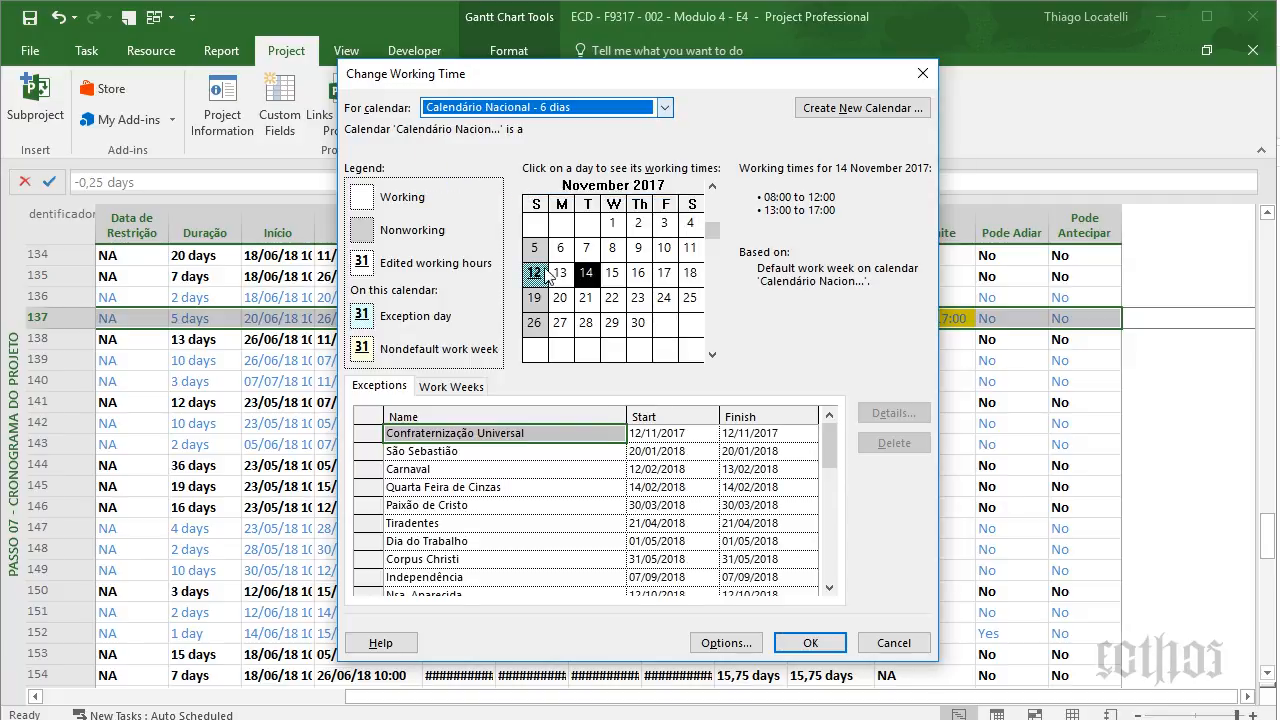
left_click(486, 386)
left_click(892, 412)
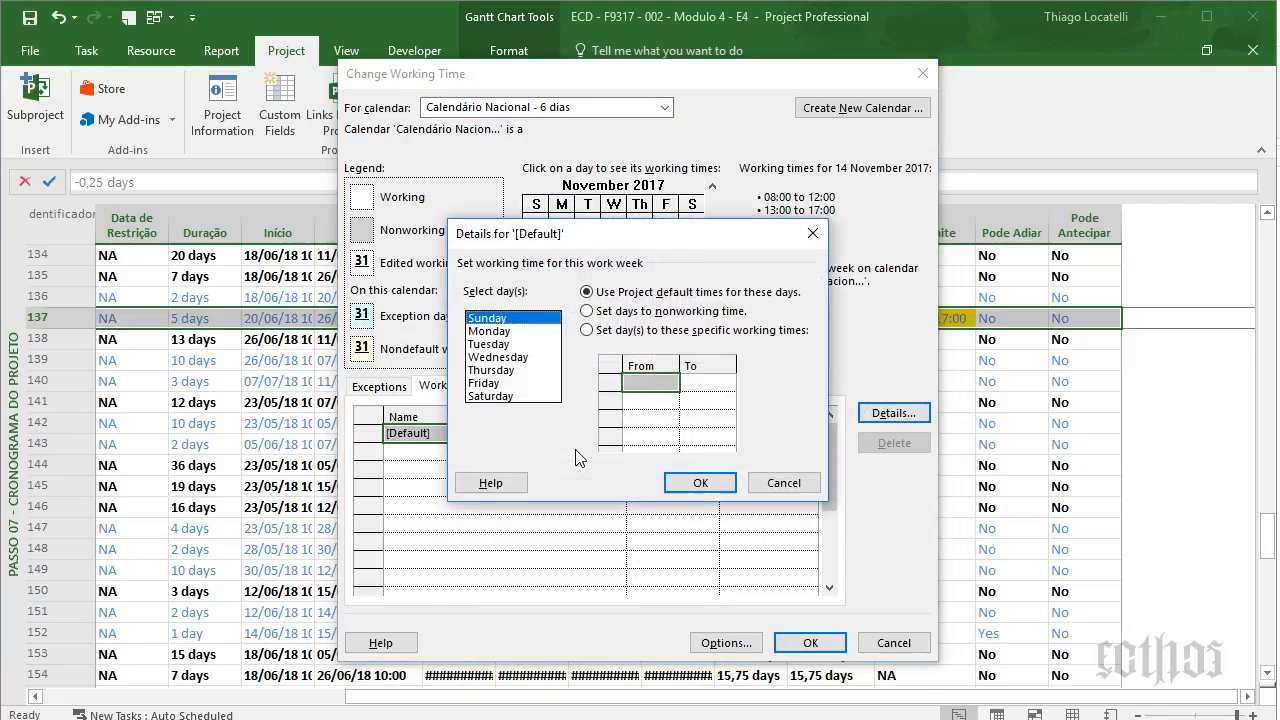
left_click(501, 397)
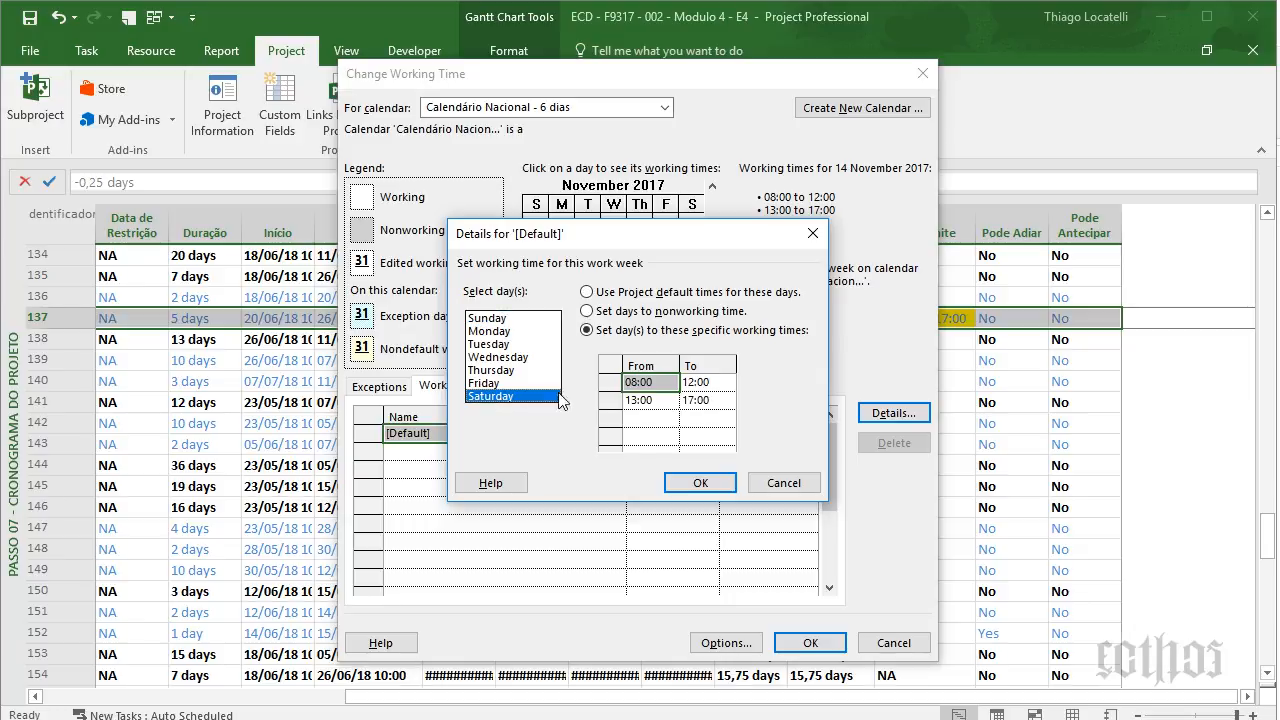
left_click(784, 483)
- Review the Quarta Feira de Cinzas holiday exception details and close the working-time settings
left_click(381, 386)
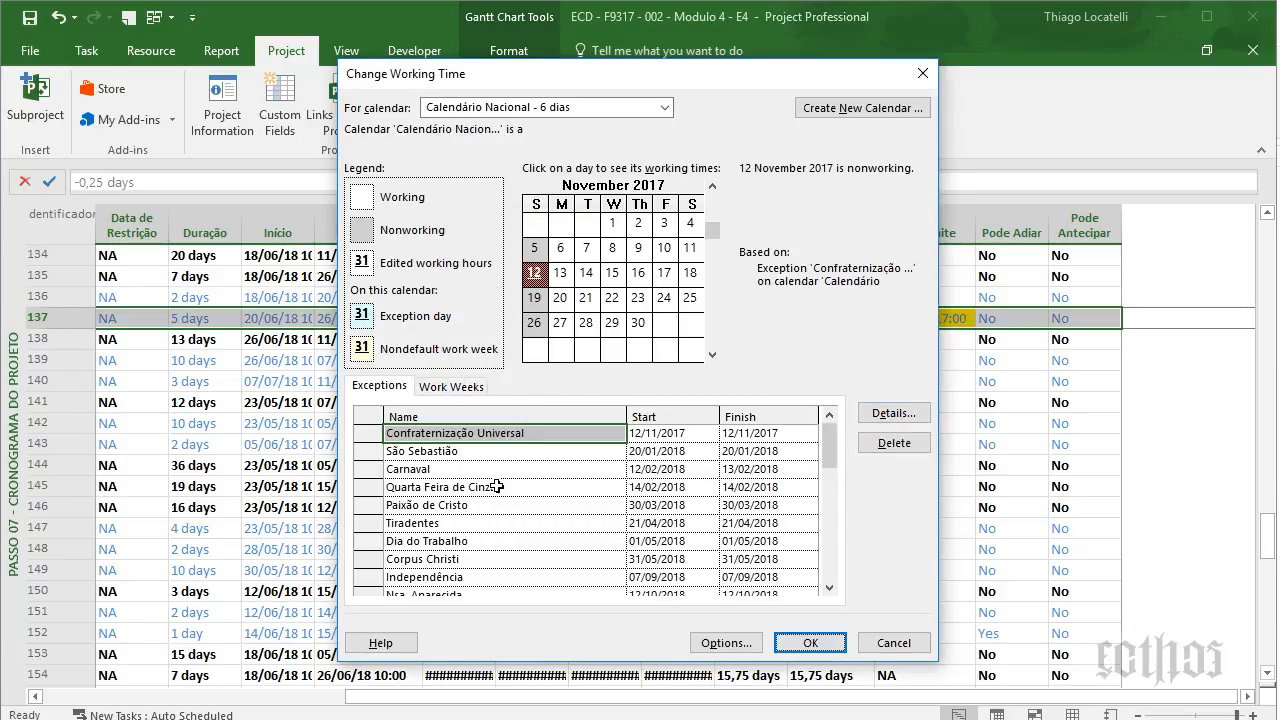
left_click(542, 489)
left_click(890, 413)
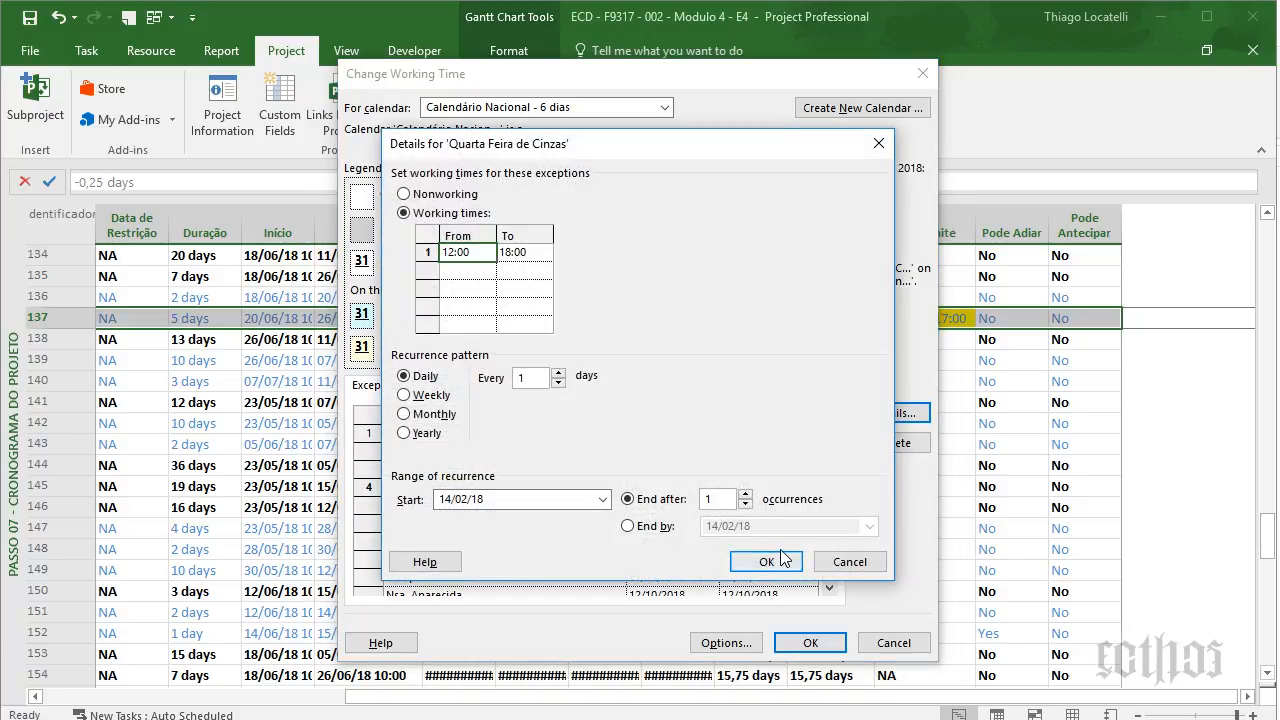
left_click(768, 561)
left_click(806, 641)
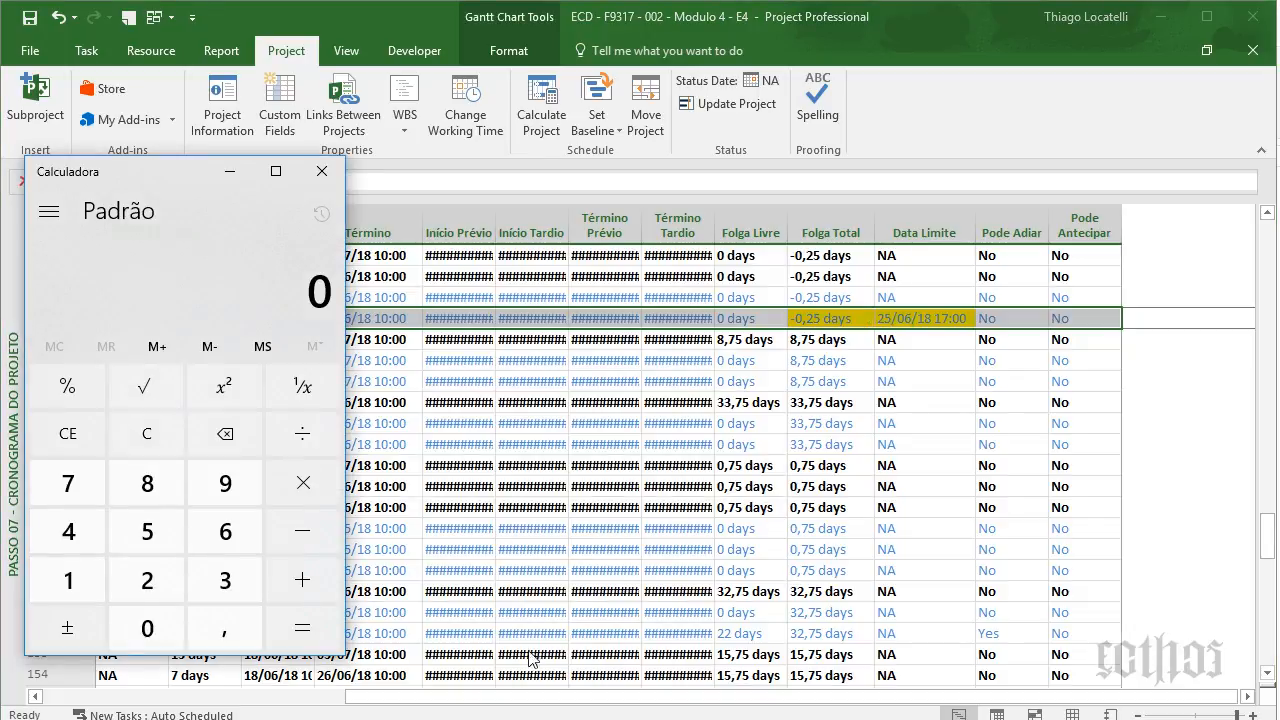
- Compute 0,25 × 8 = 2 hours in Calculator, close it, and select row 137's Data Limite cell
left_click_drag(175, 179, 404, 356)
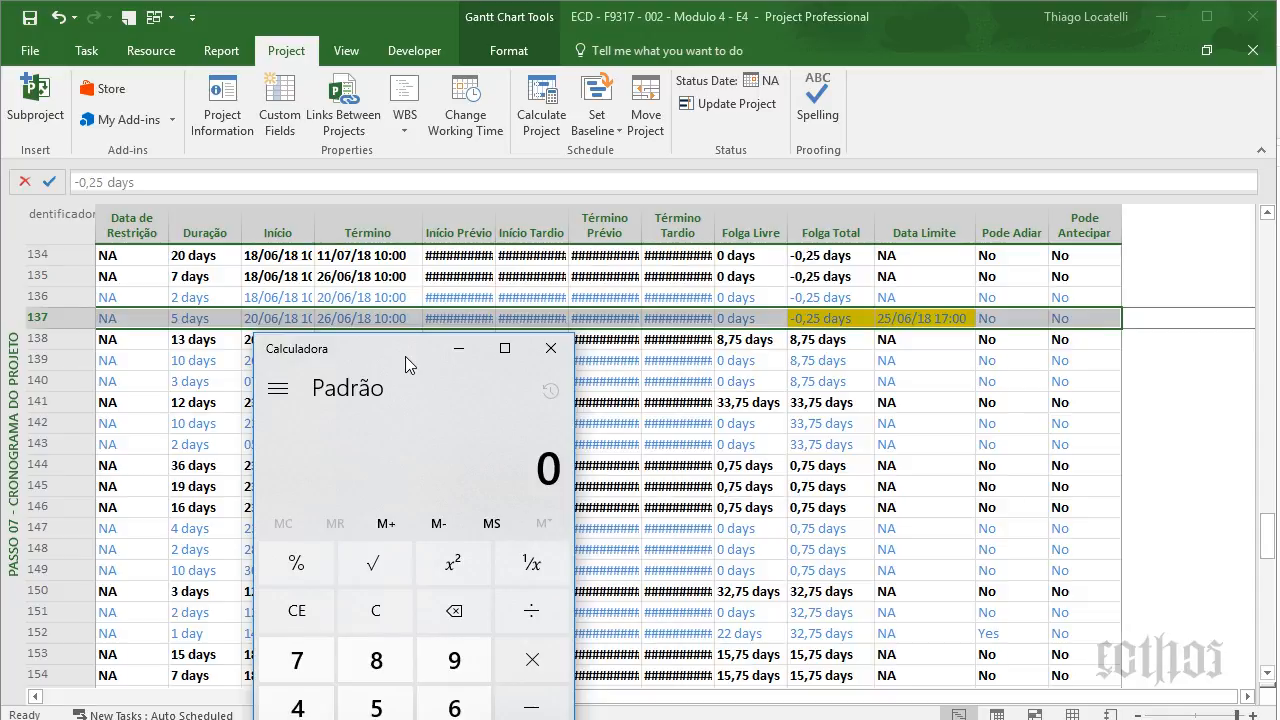
left_click_drag(466, 347, 378, 334)
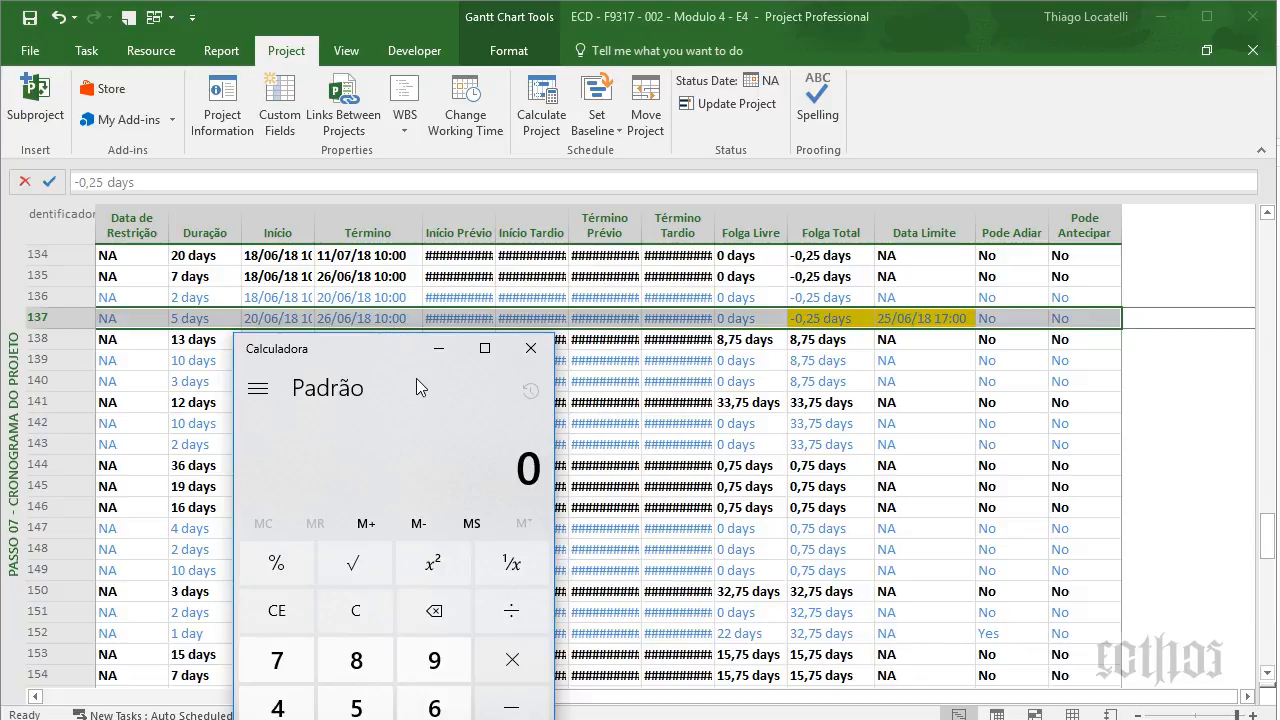
type(",25")
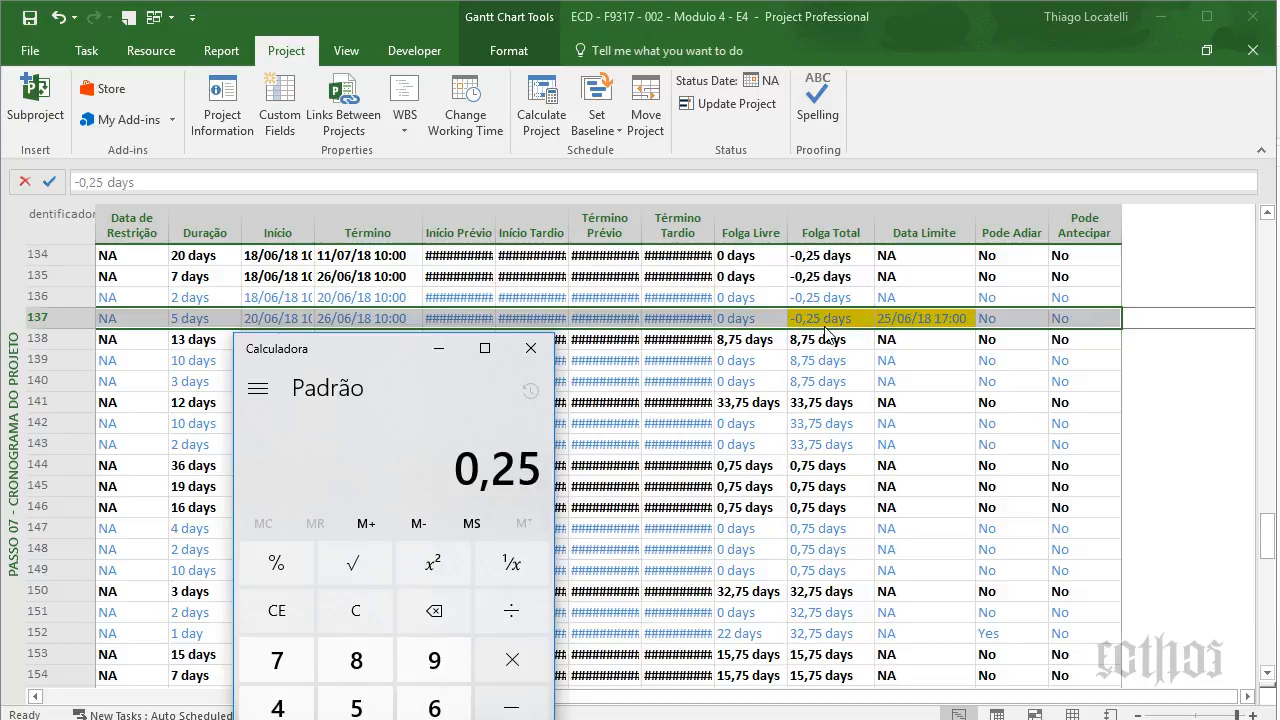
key("asterisk")
type("8")
key("Return")
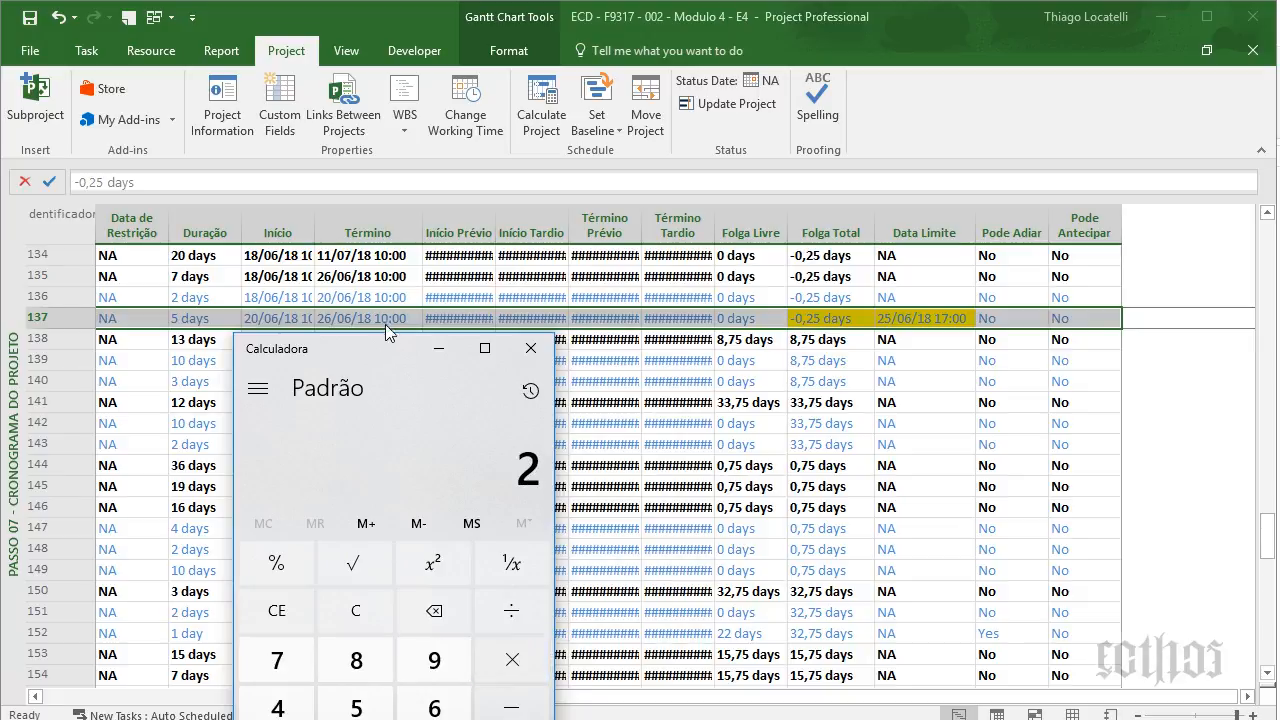
left_click(548, 355)
type("8")
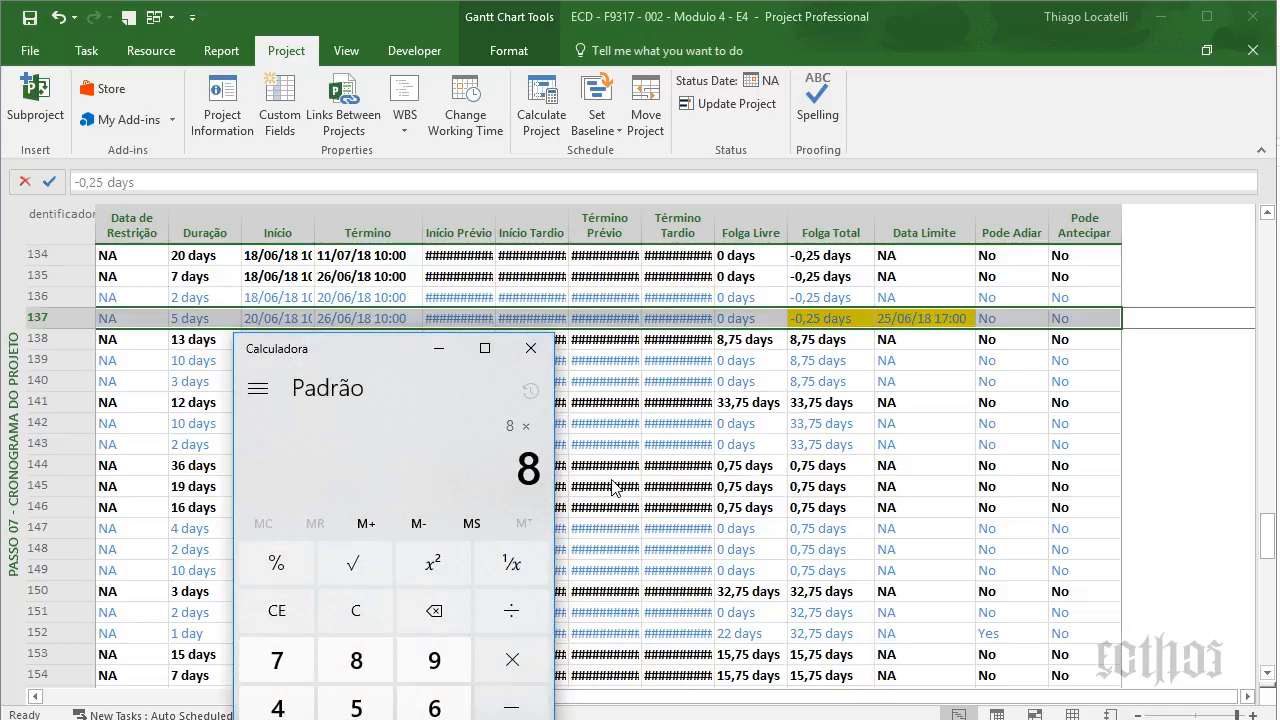
type("0,25")
key("Return")
left_click(530, 348)
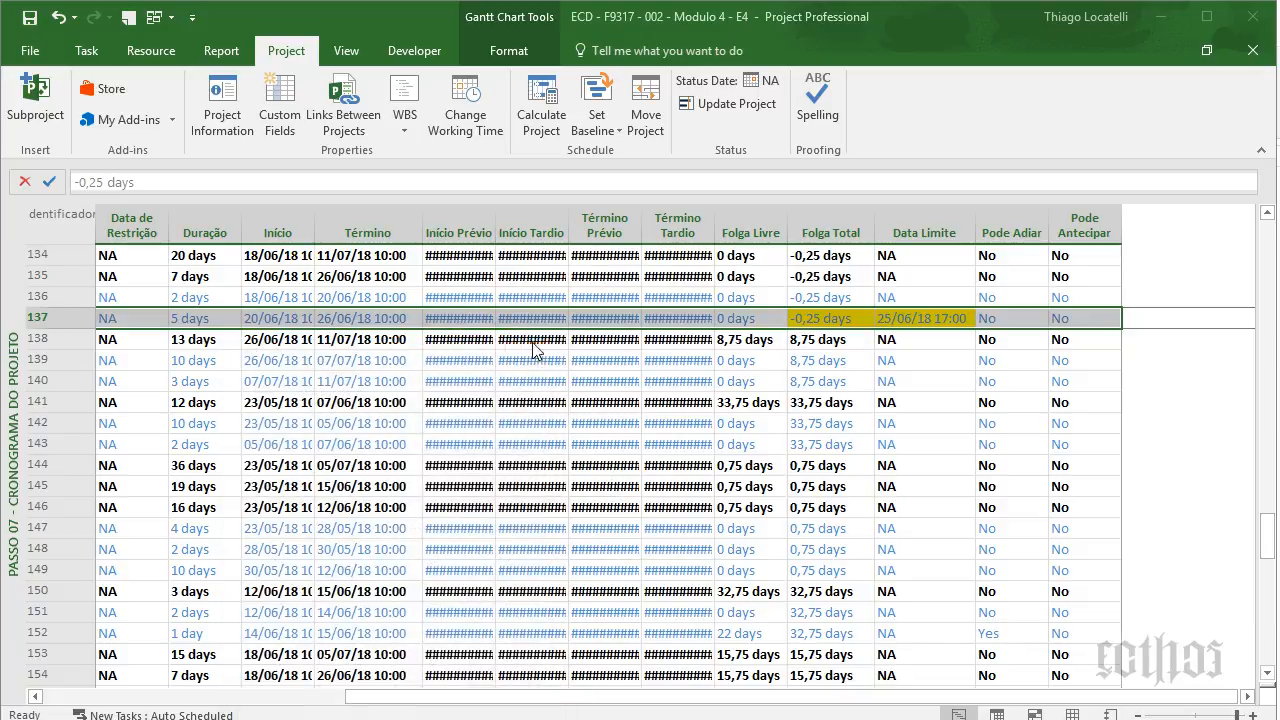
left_click(928, 318)
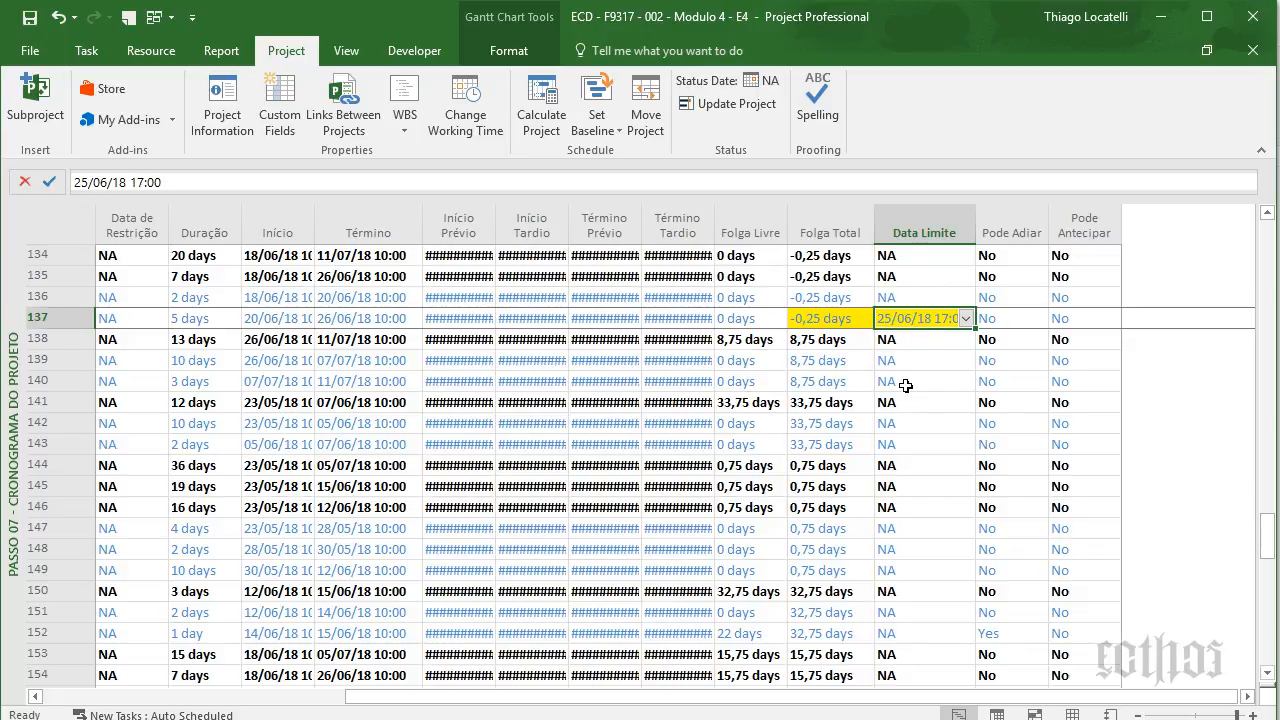
- Enter 26/06/18 as task 137's deadline and check the row's finish and deadline dates
type("26")
type("/06")
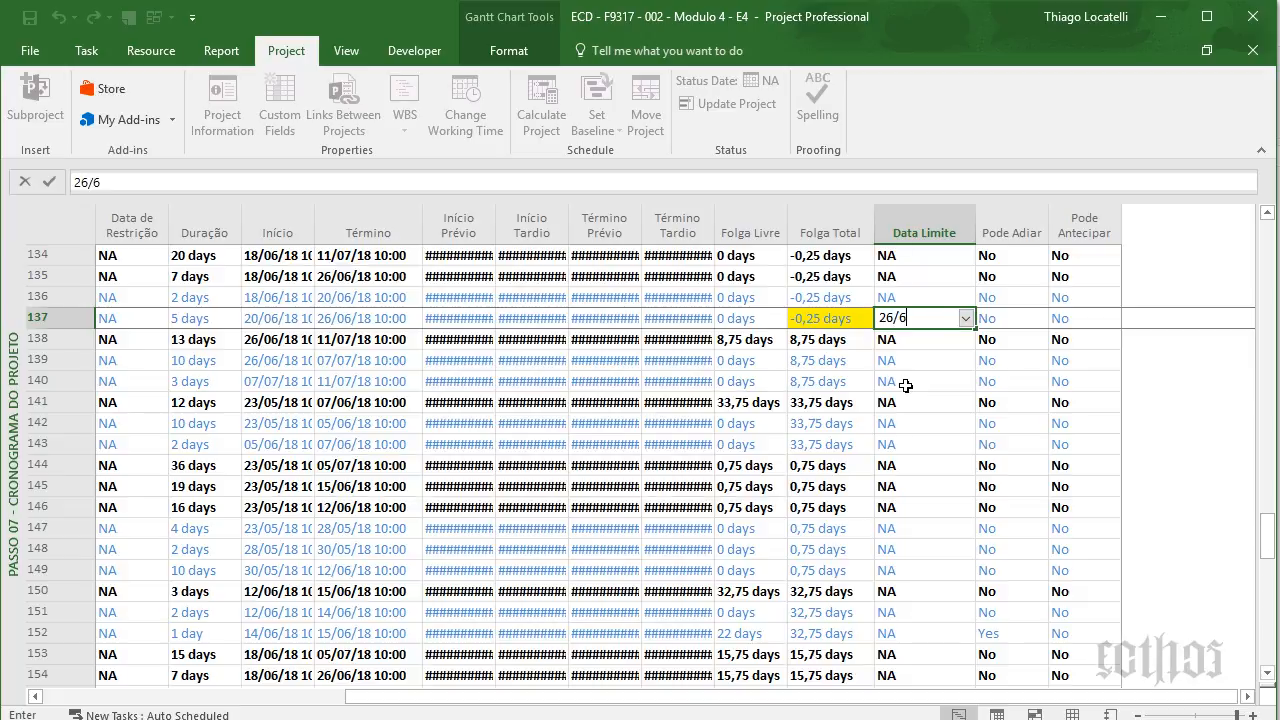
type("/18")
key("Return")
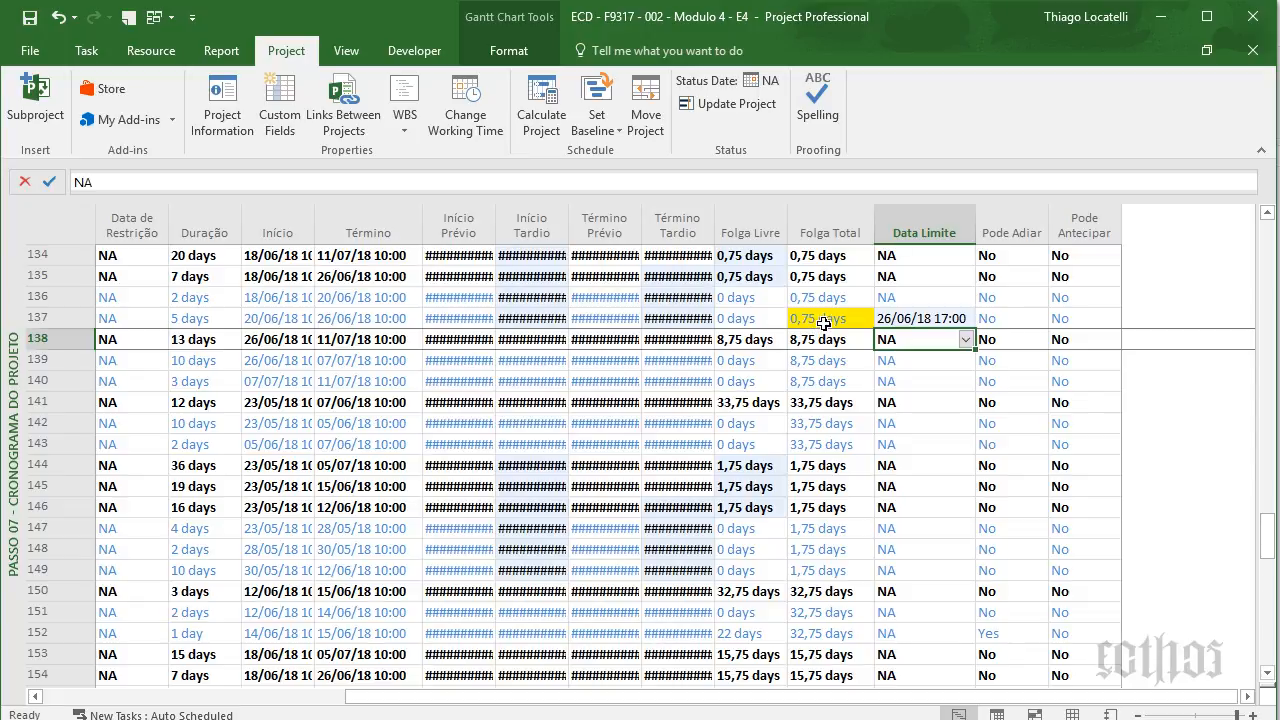
left_click(380, 317)
key("Right")
key("Right")
key("Right")
key("Right")
key("Right")
key("Right")
key("Right")
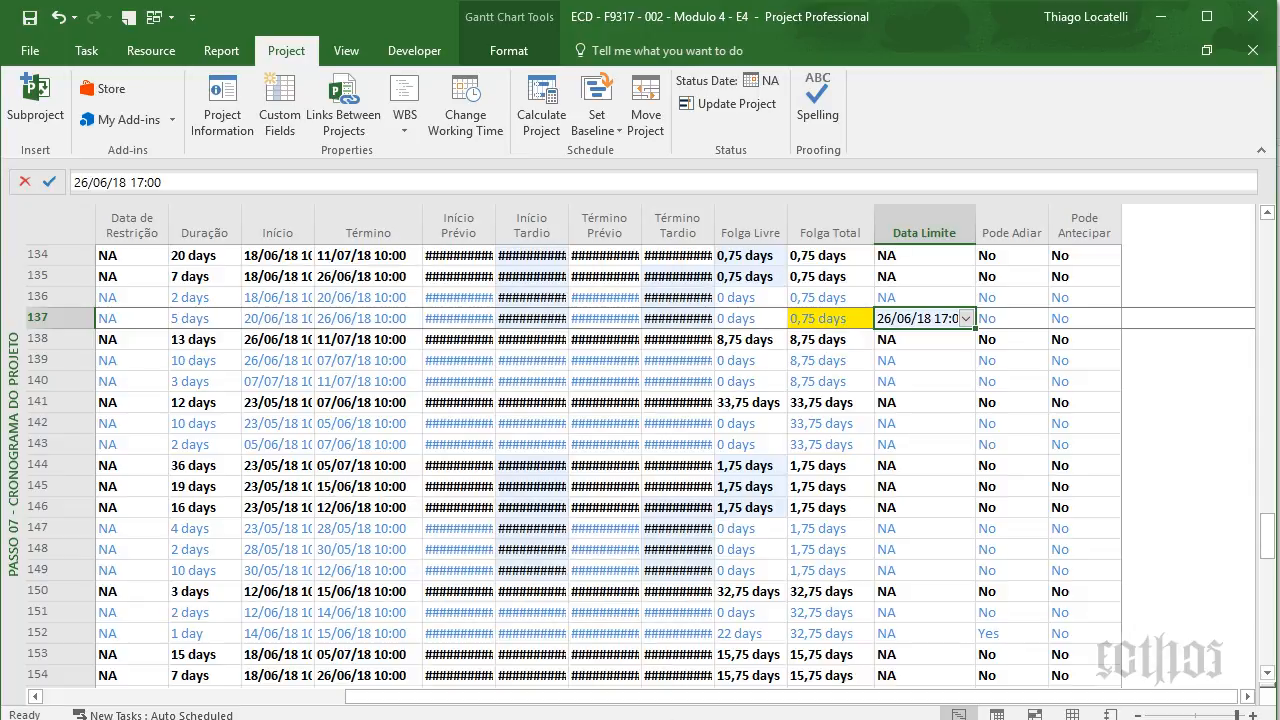
- Multiply 0,75 by 8 in Calculator to get 6 hours, then select row 137's Folga Total
left_click(690, 719)
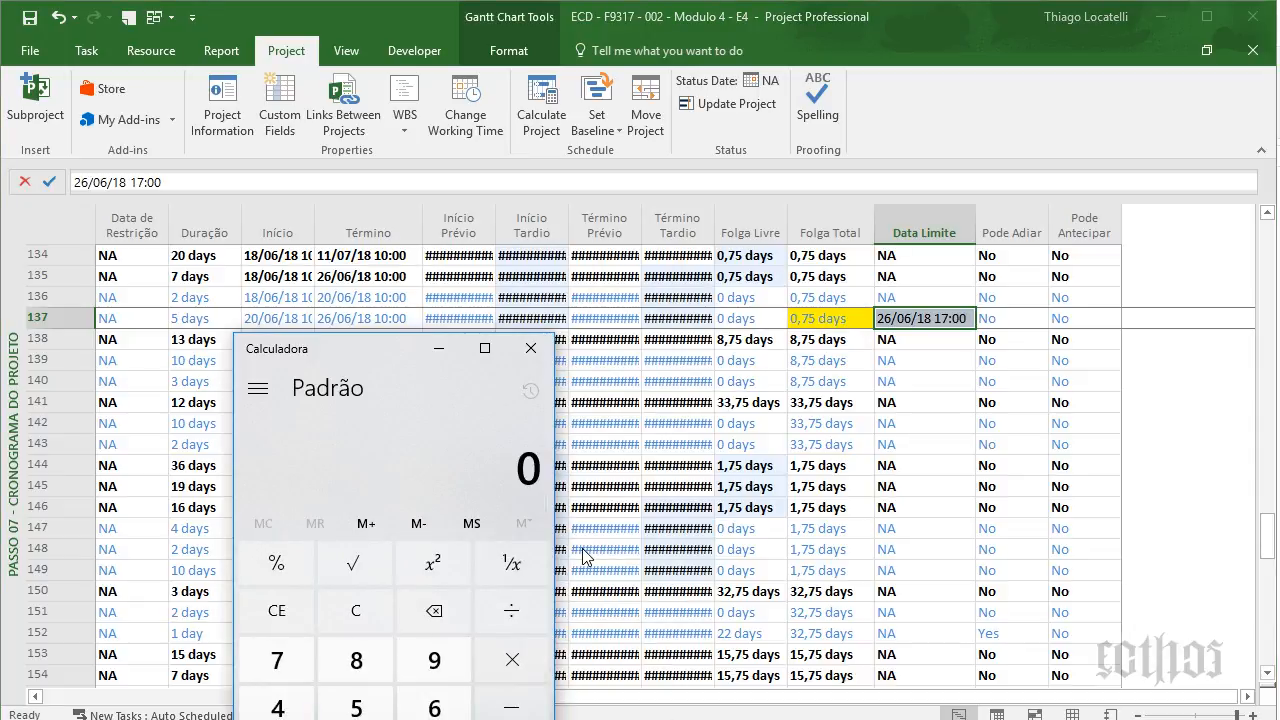
type("0,75")
key("asterisk")
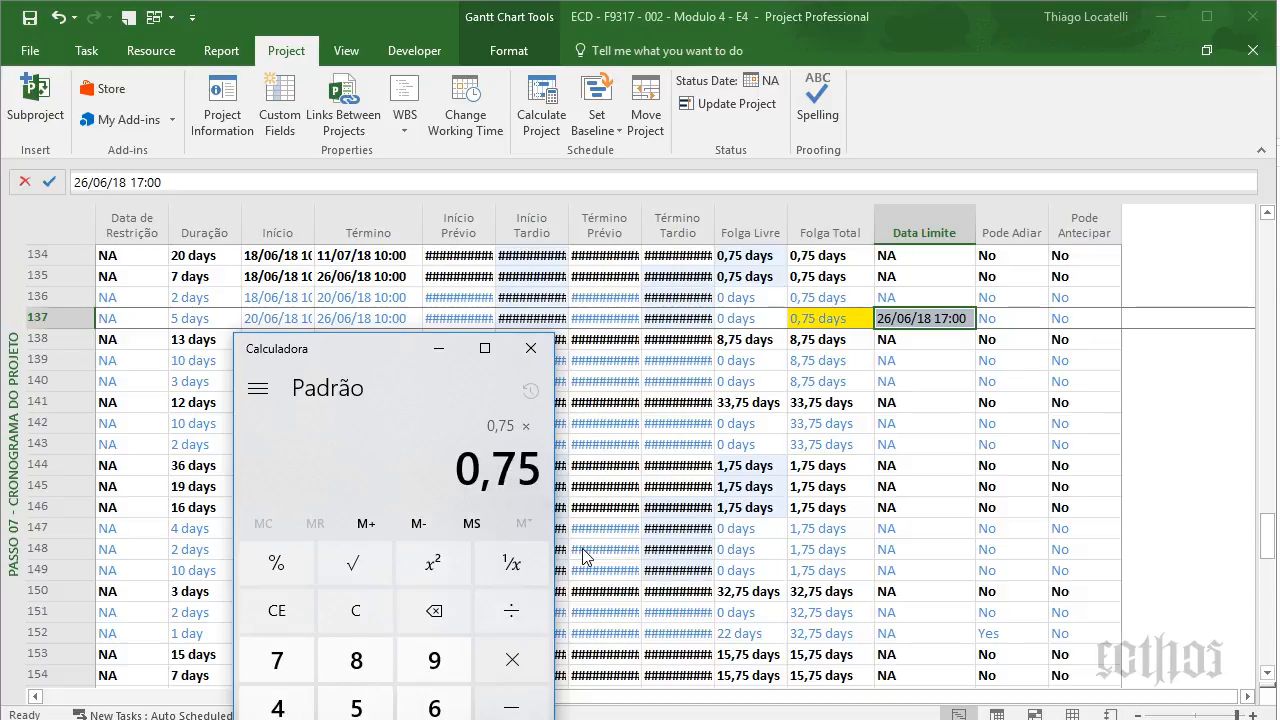
type("7")
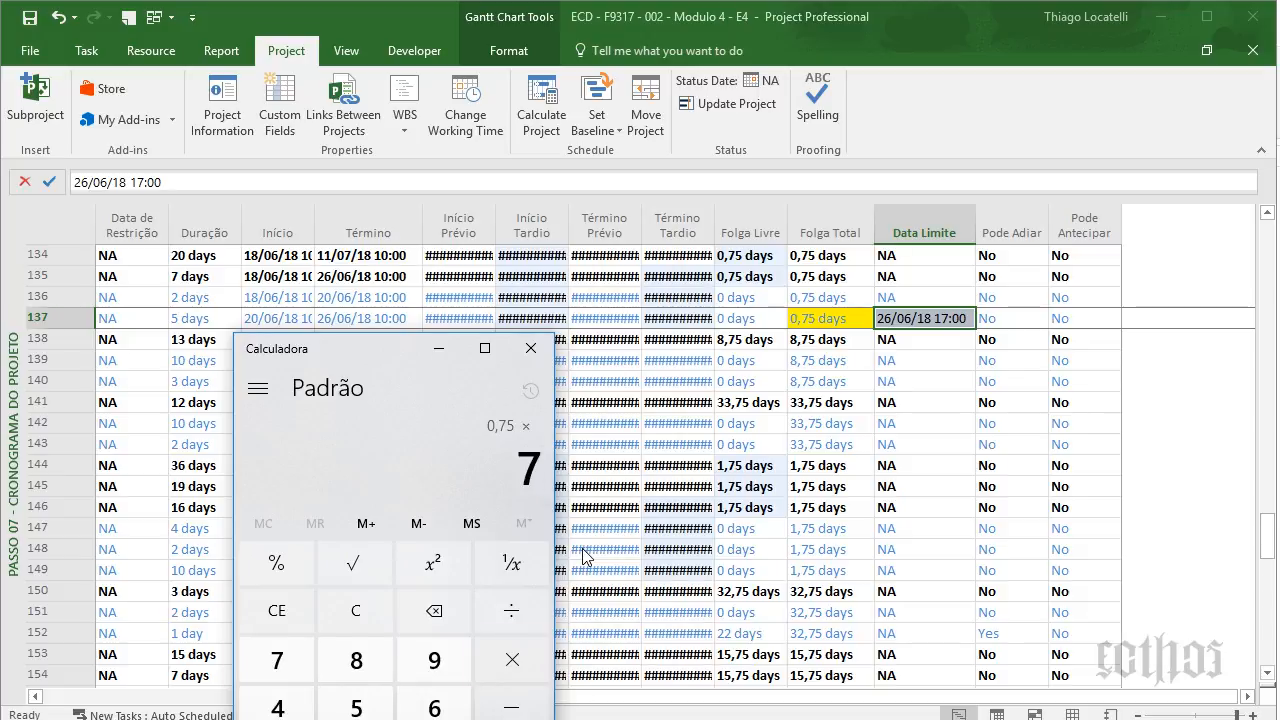
key("BackSpace")
type("8")
key("Return")
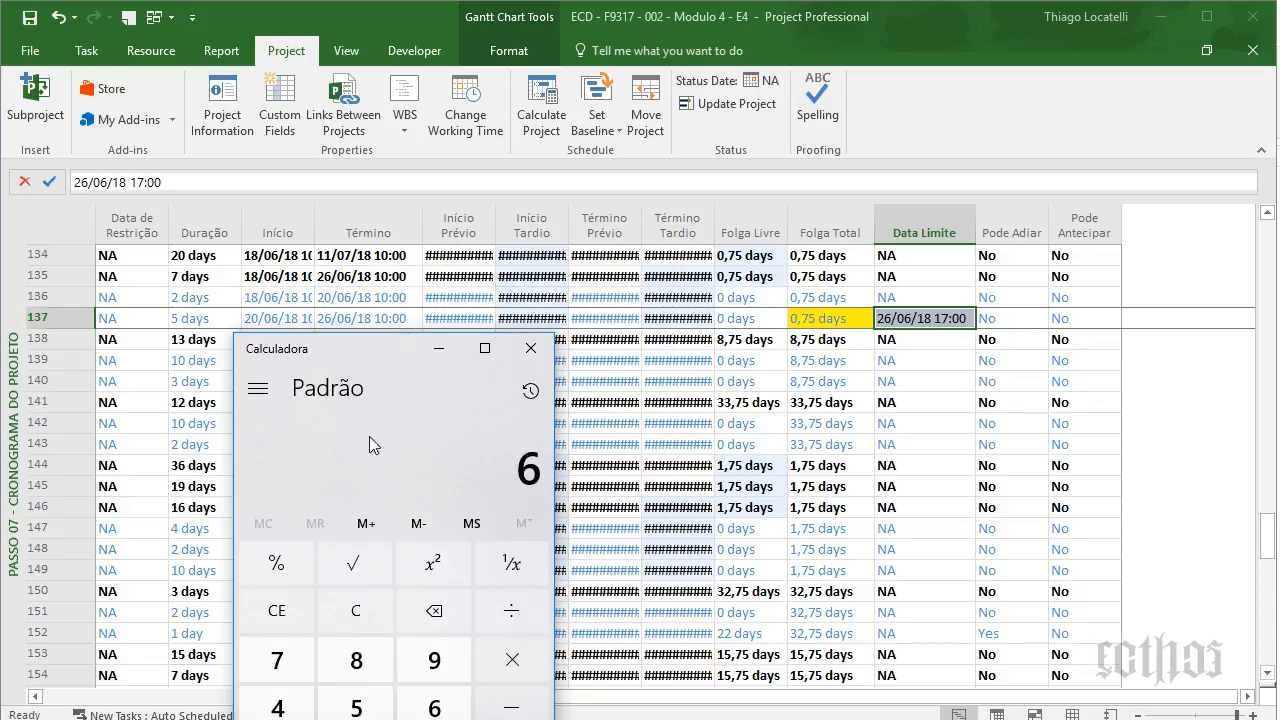
left_click(528, 348)
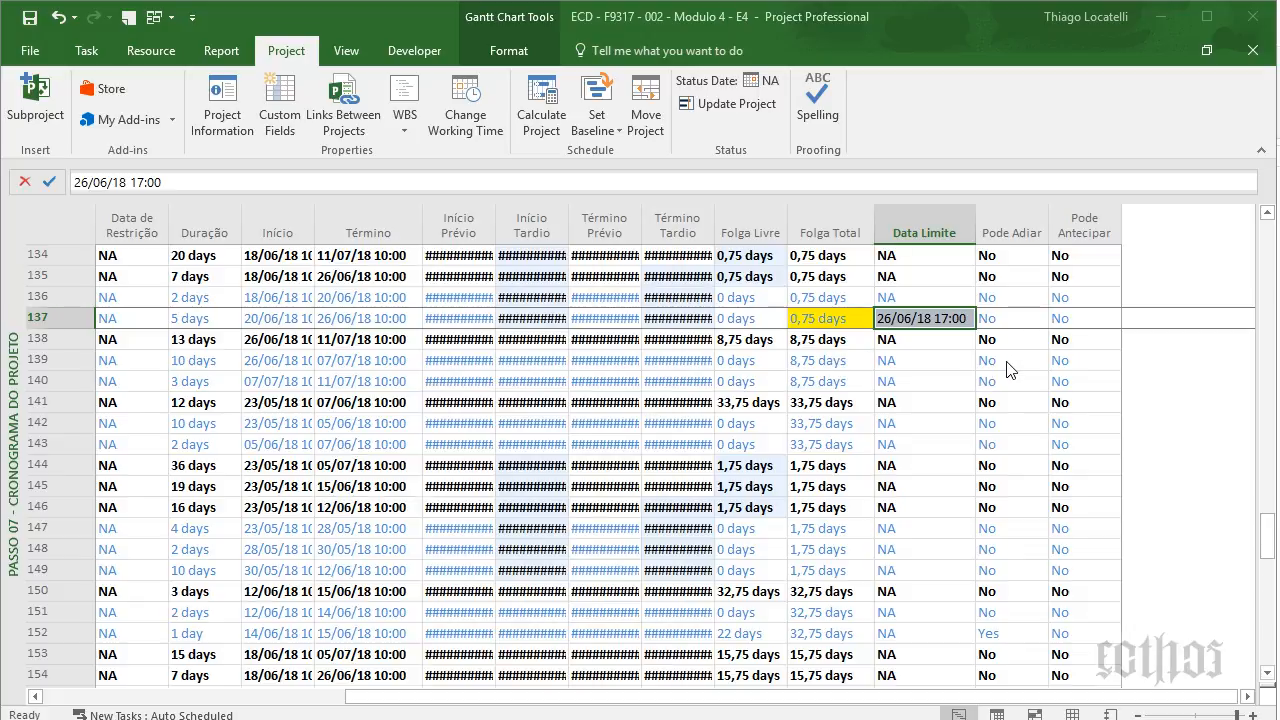
left_click(826, 320)
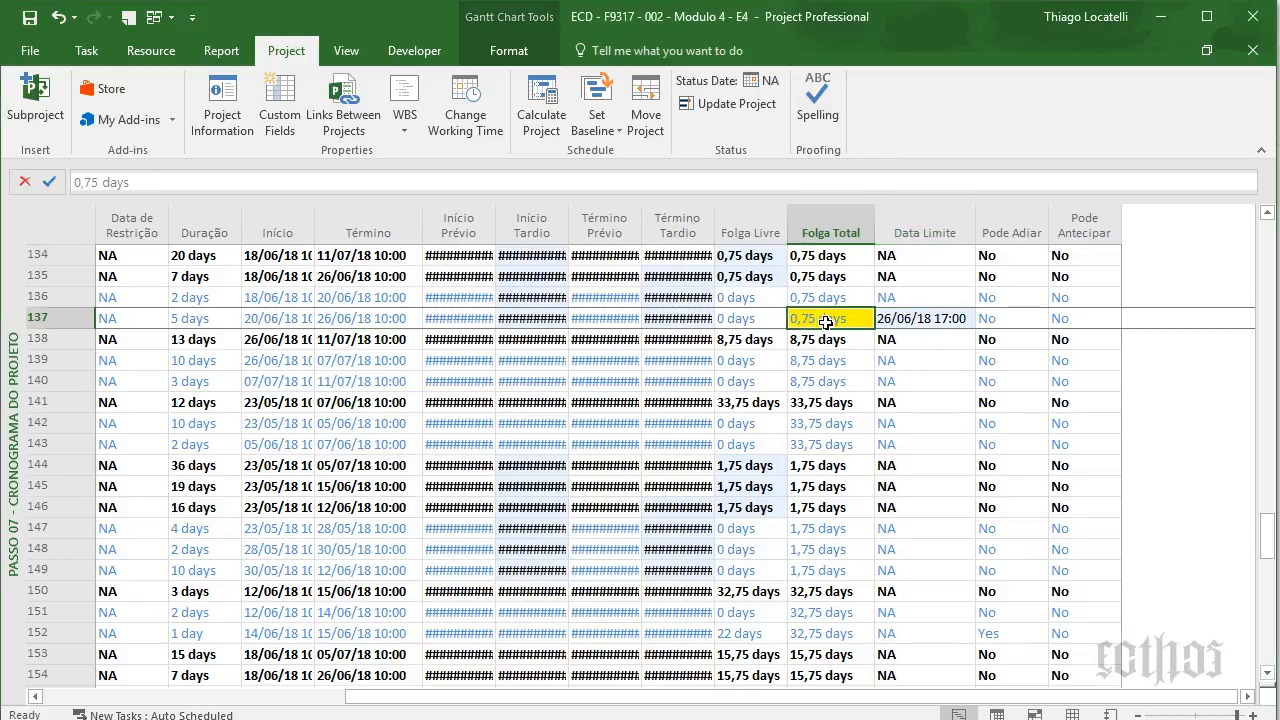
left_click(750, 226)
left_click(815, 230)
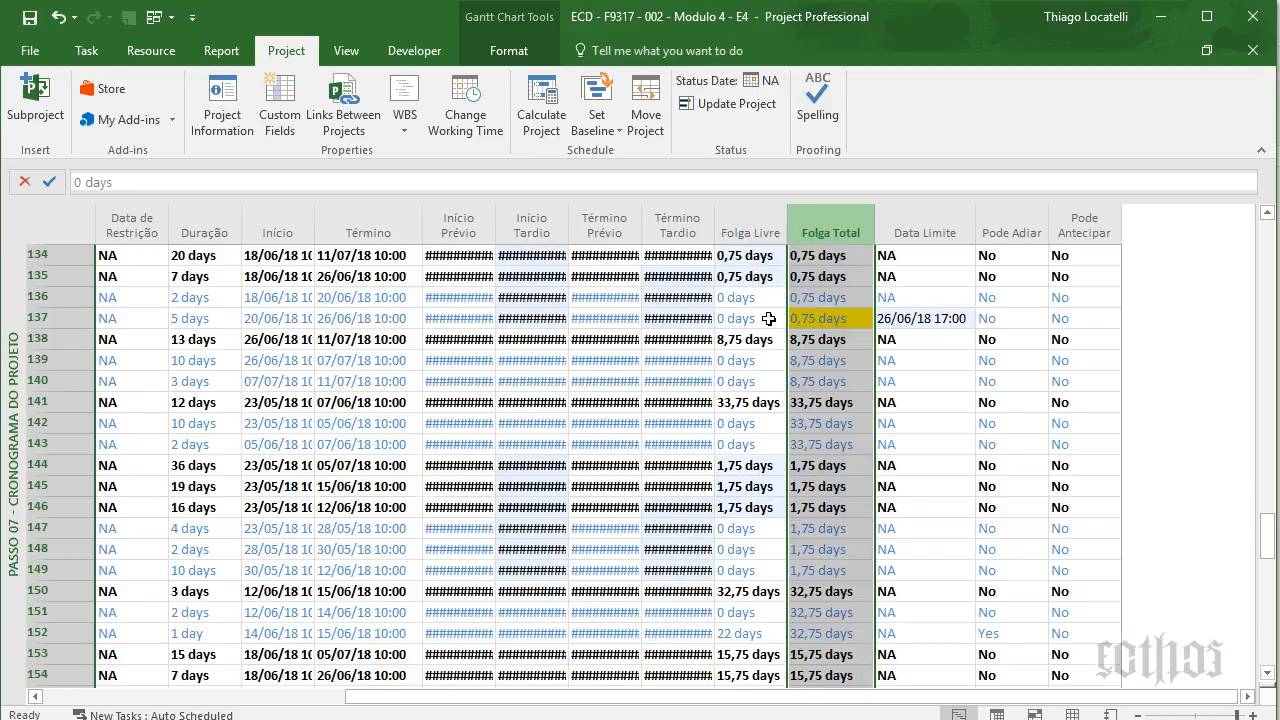
left_click(740, 316)
left_click(748, 230)
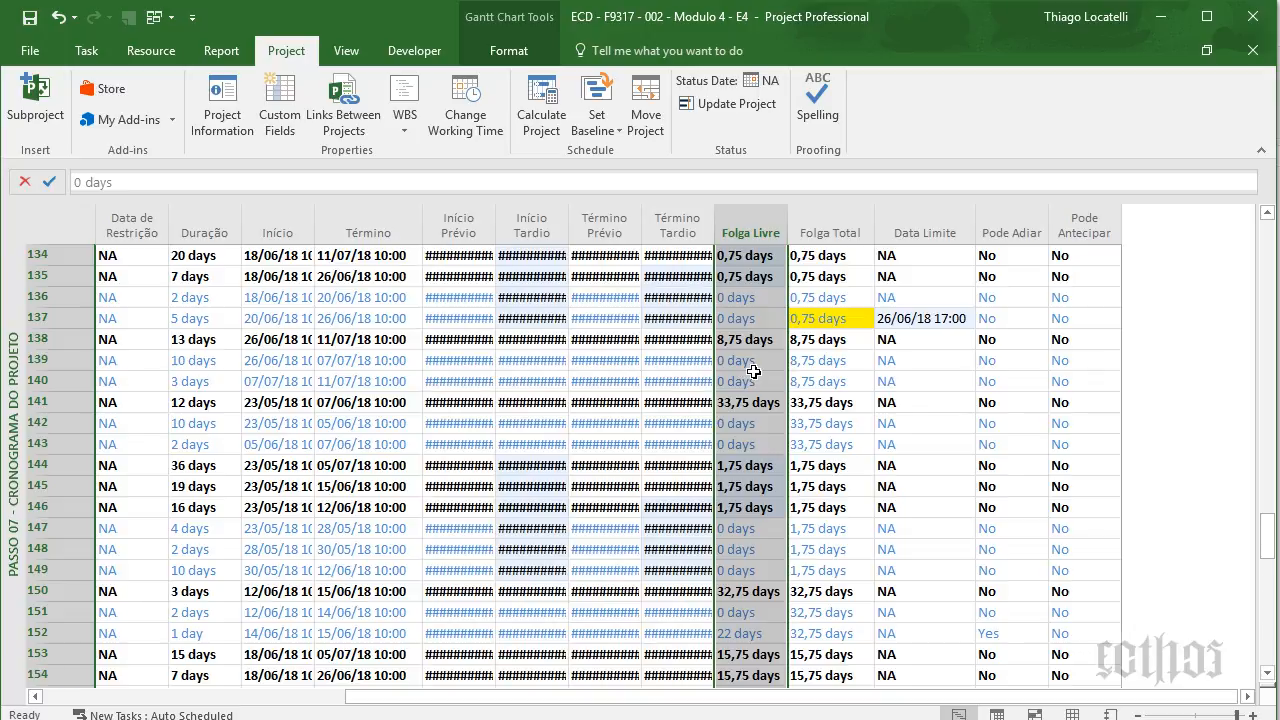
left_click(851, 205)
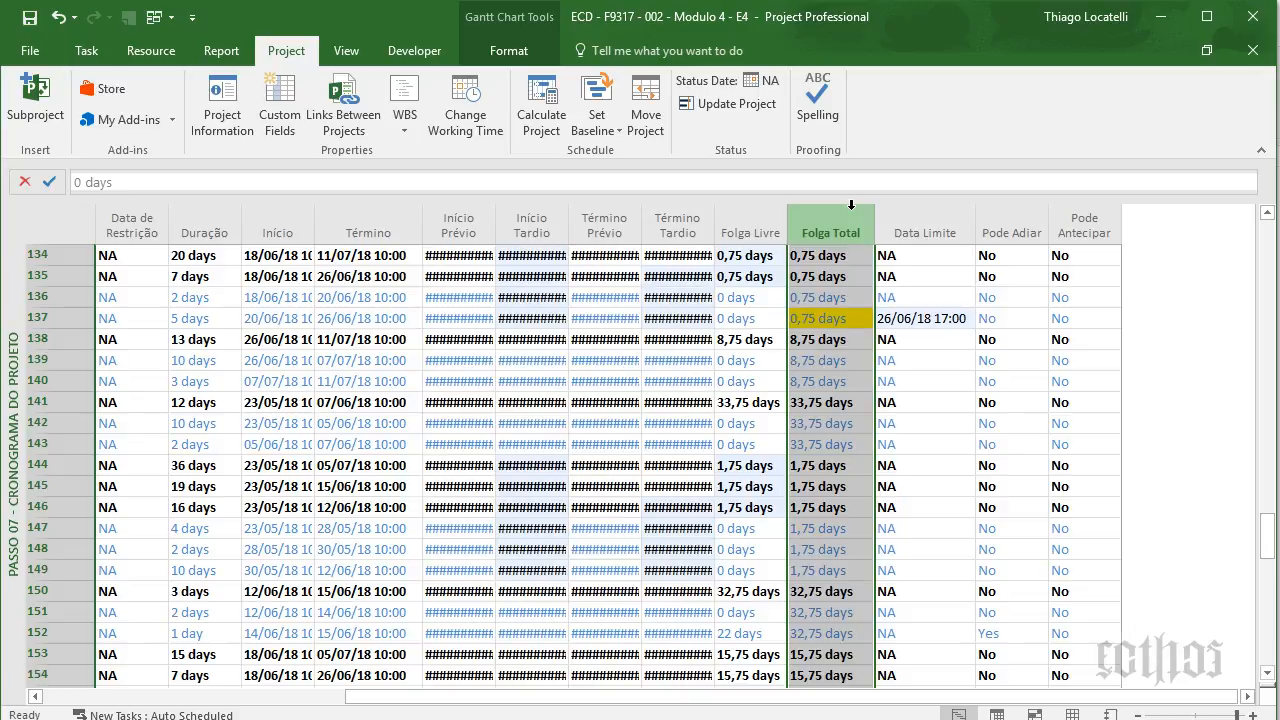
left_click(1020, 218)
right_click(1021, 221)
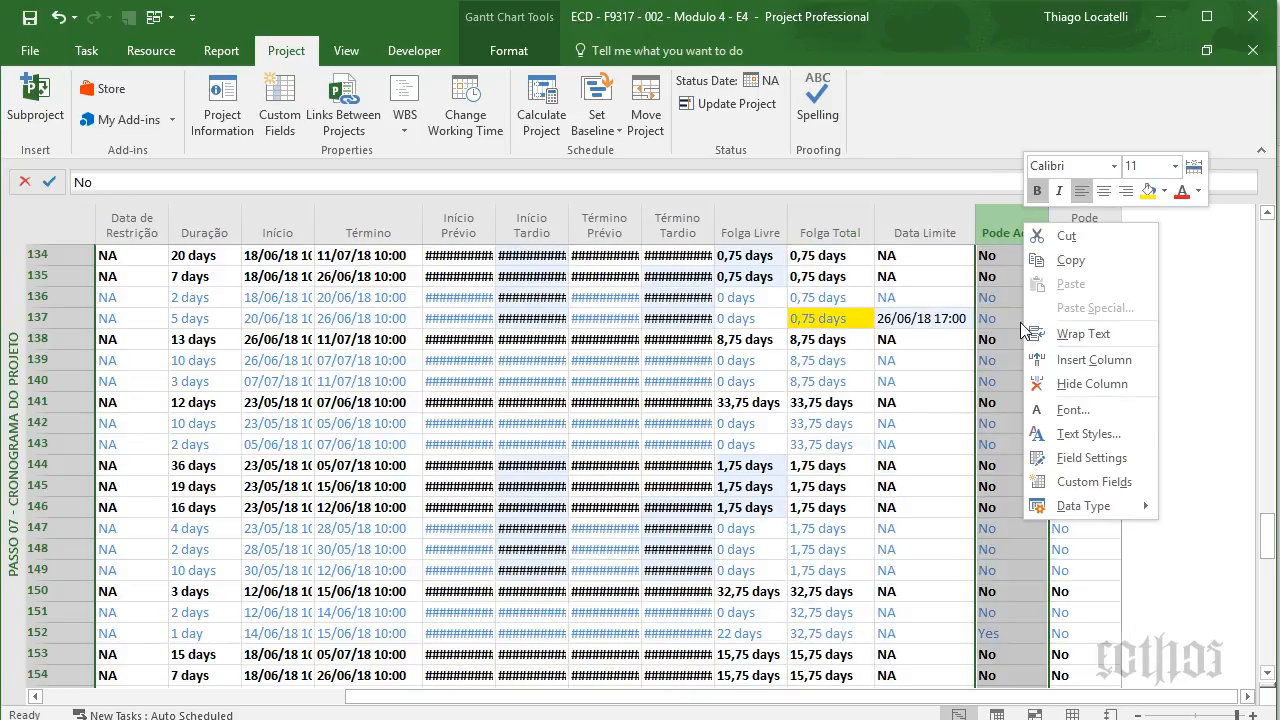
left_click(1050, 459)
- Inspect the Pode Adiar formula [Free Slack]>0 And [Constraint Type]=0 and close it unchanged
key("Escape")
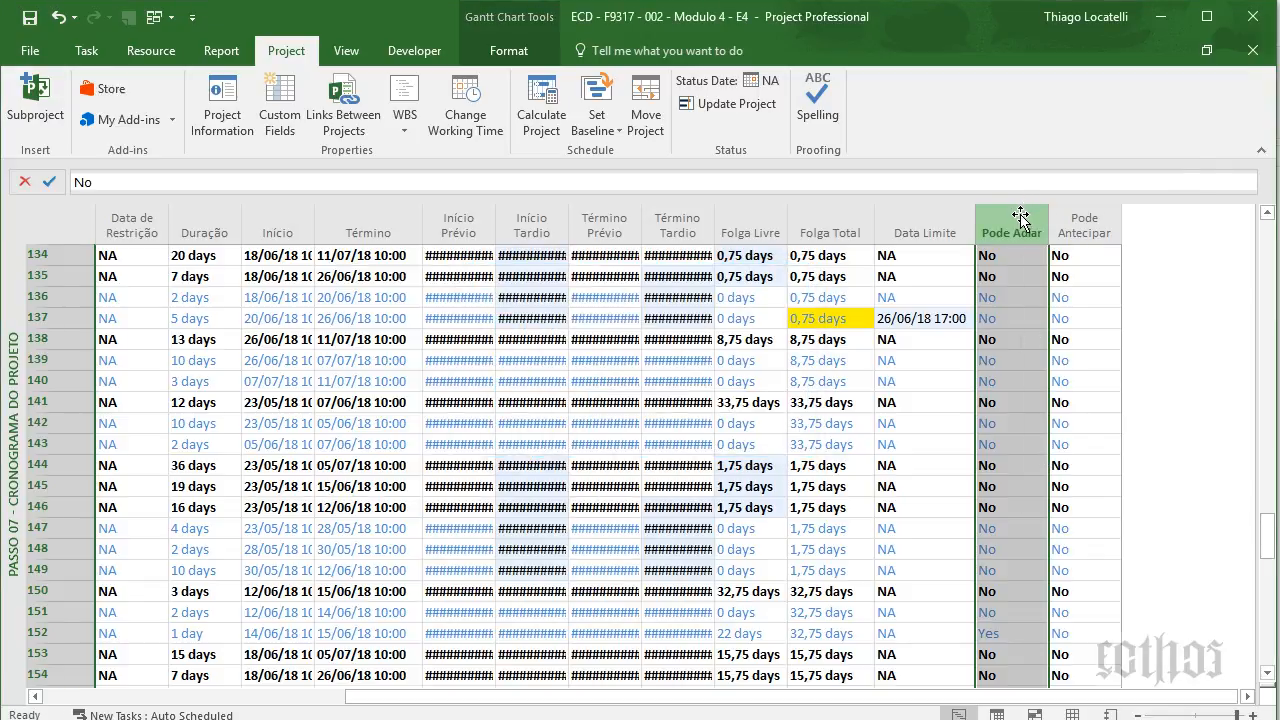
right_click(1028, 210)
left_click(1060, 470)
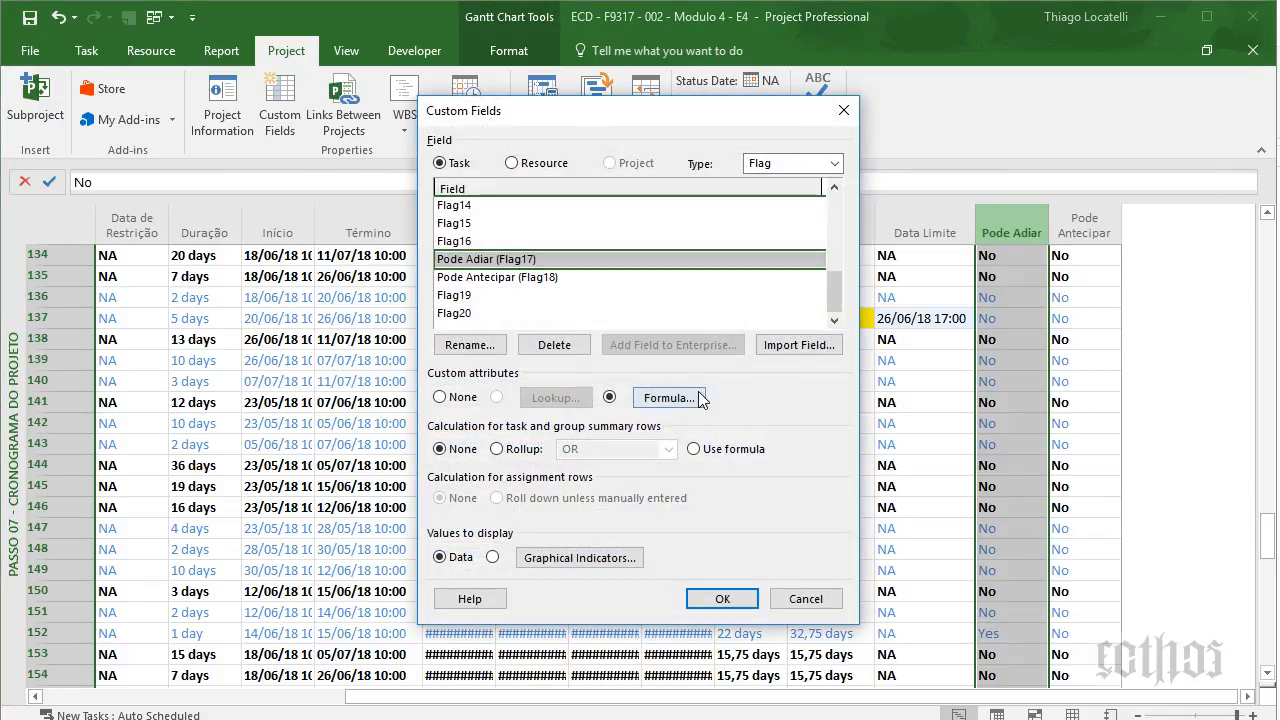
left_click(645, 398)
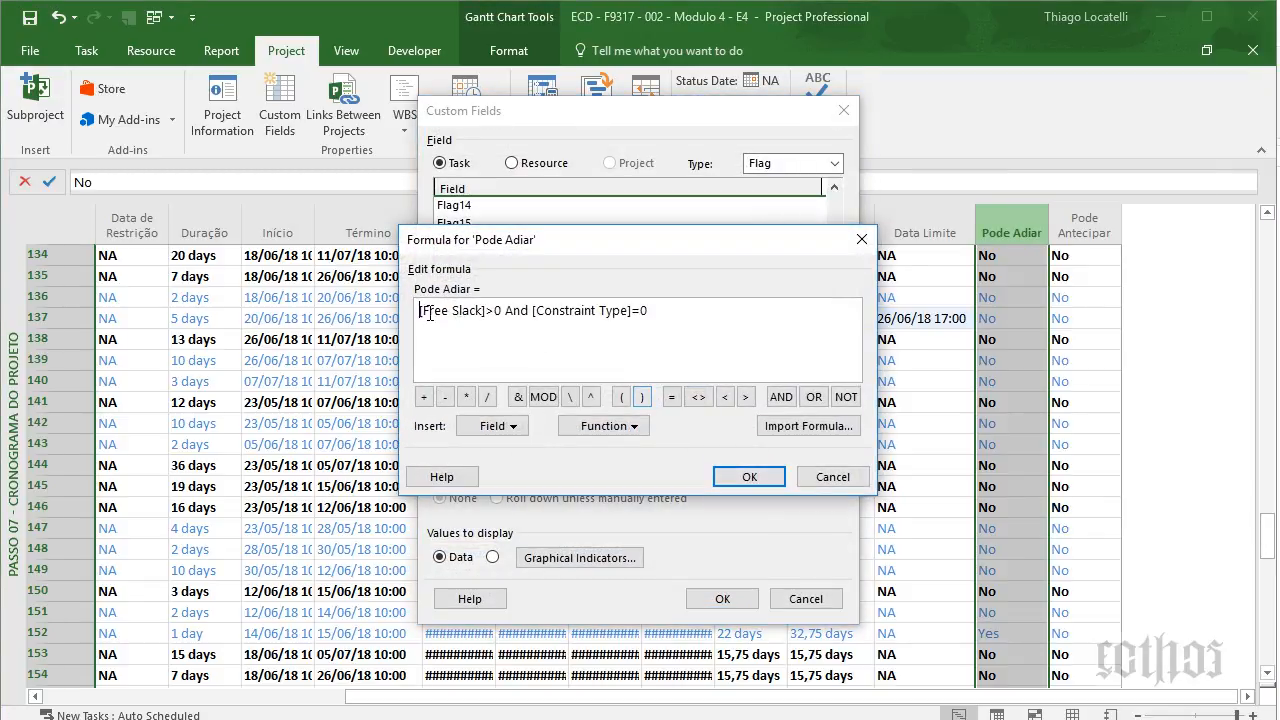
left_click_drag(503, 311, 158, 326)
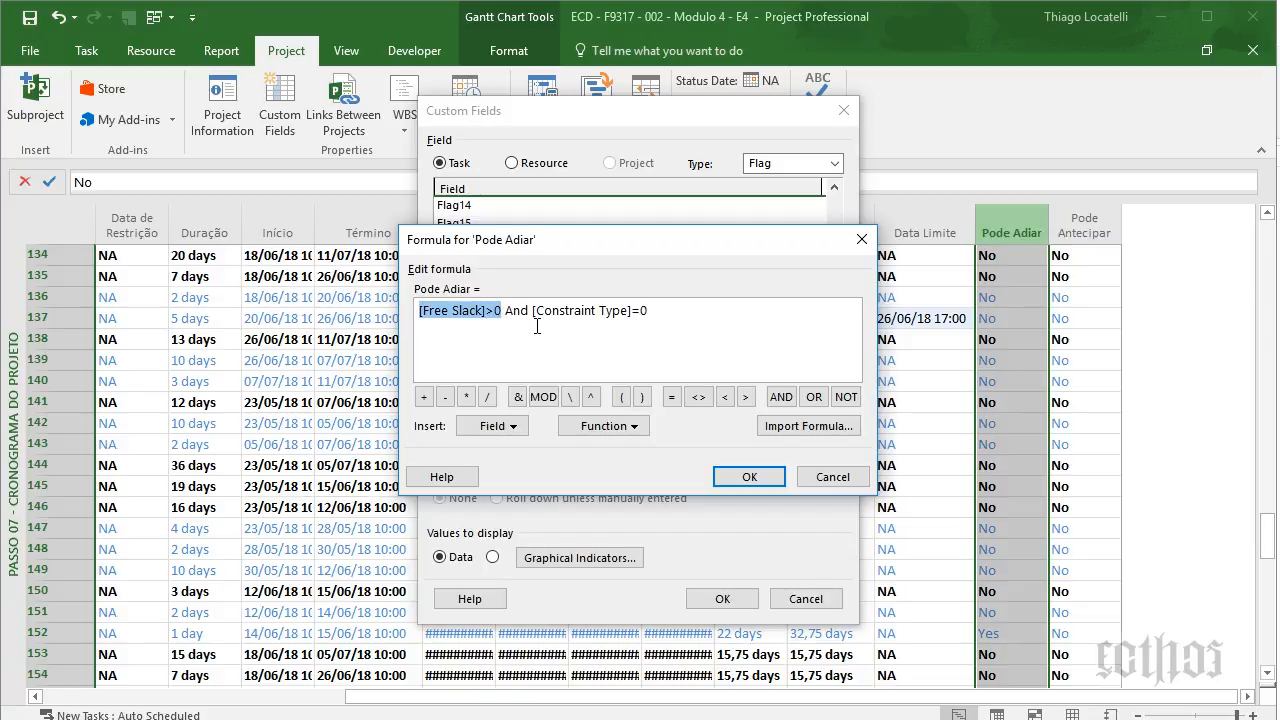
left_click_drag(536, 310, 719, 310)
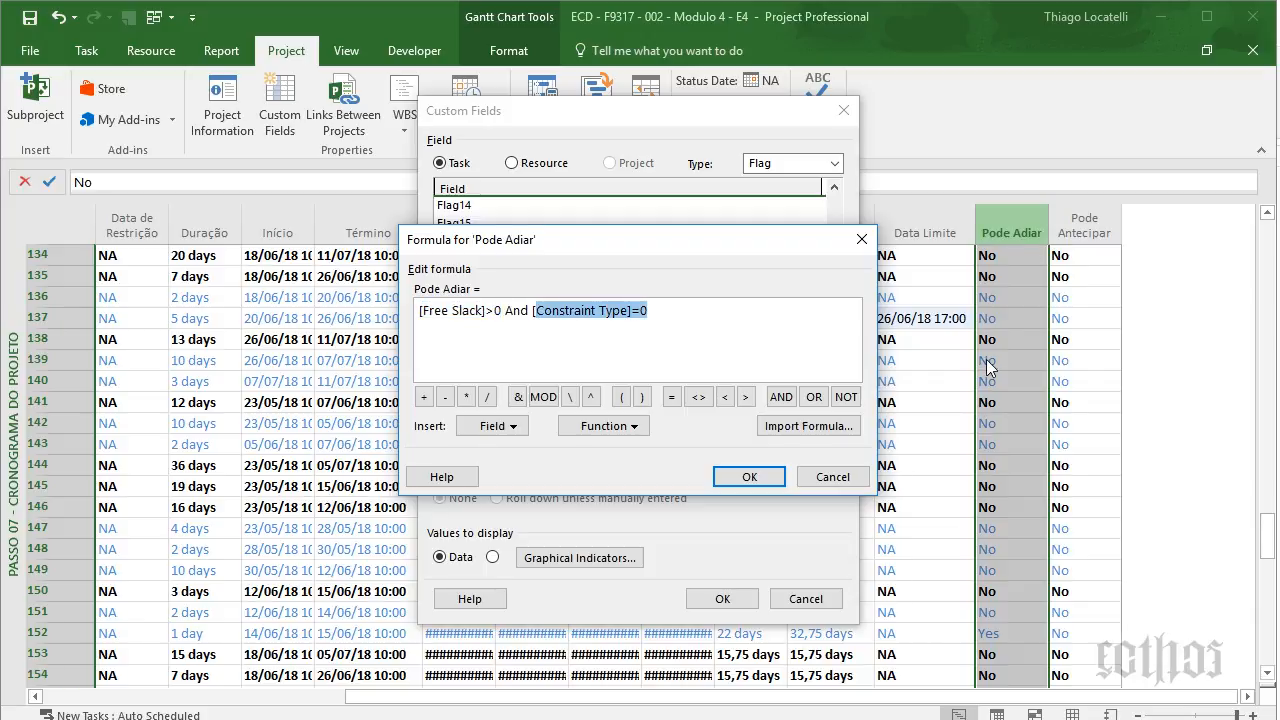
left_click(845, 480)
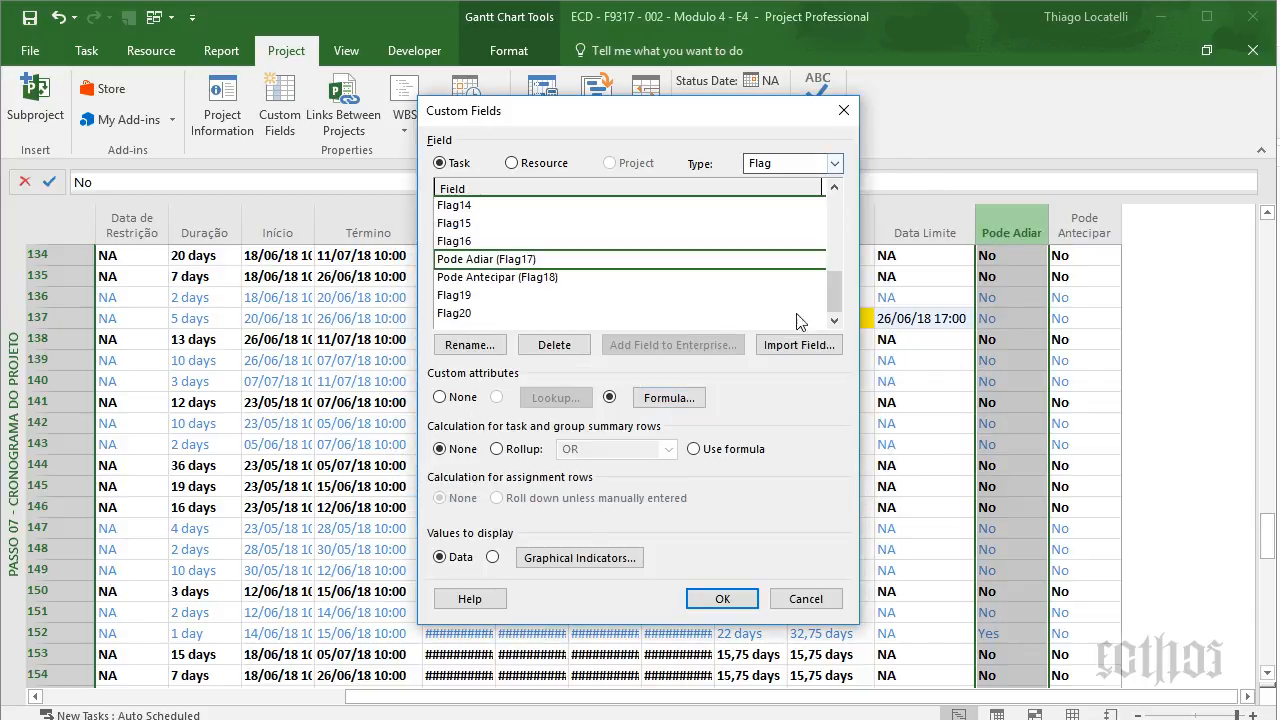
left_click(668, 400)
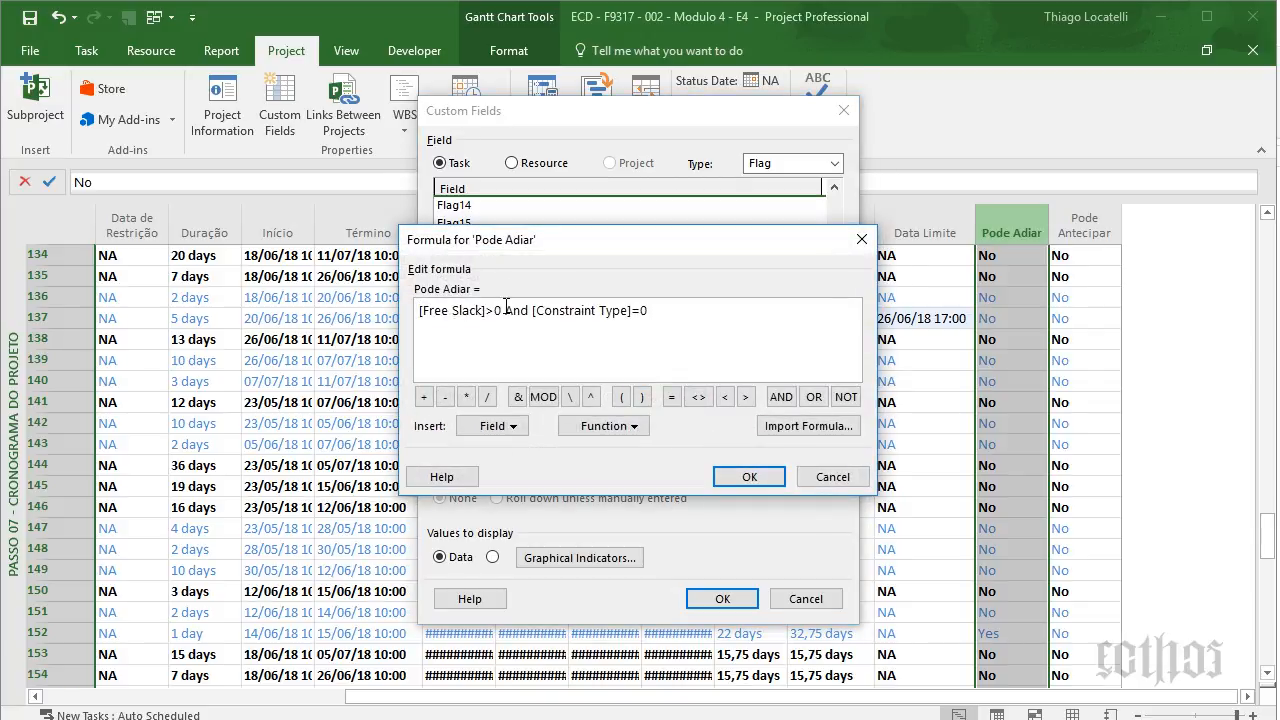
left_click_drag(531, 311, 804, 326)
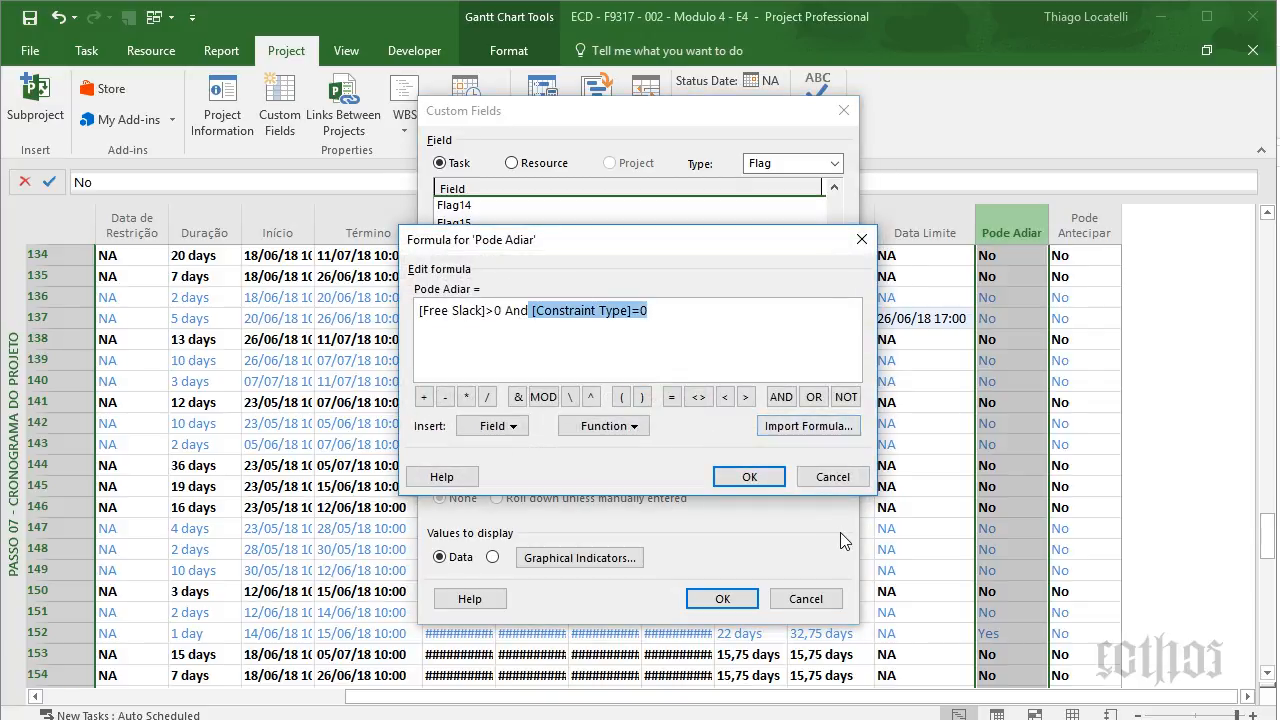
left_click(841, 476)
left_click(843, 111)
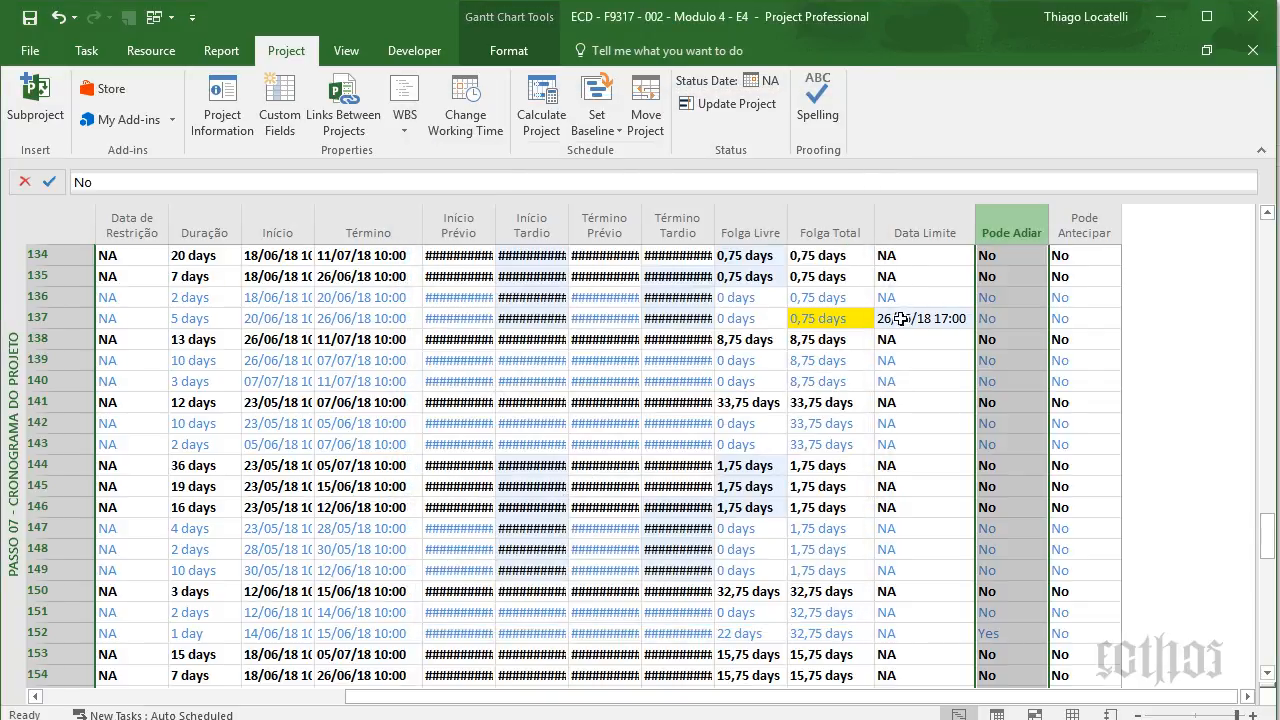
key("Left")
key("Left")
key("Left")
key("Left")
key("Left")
key("Left")
key("Left")
key("Left")
key("Left")
key("Left")
key("Left")
key("Left")
key("Left")
key("Left")
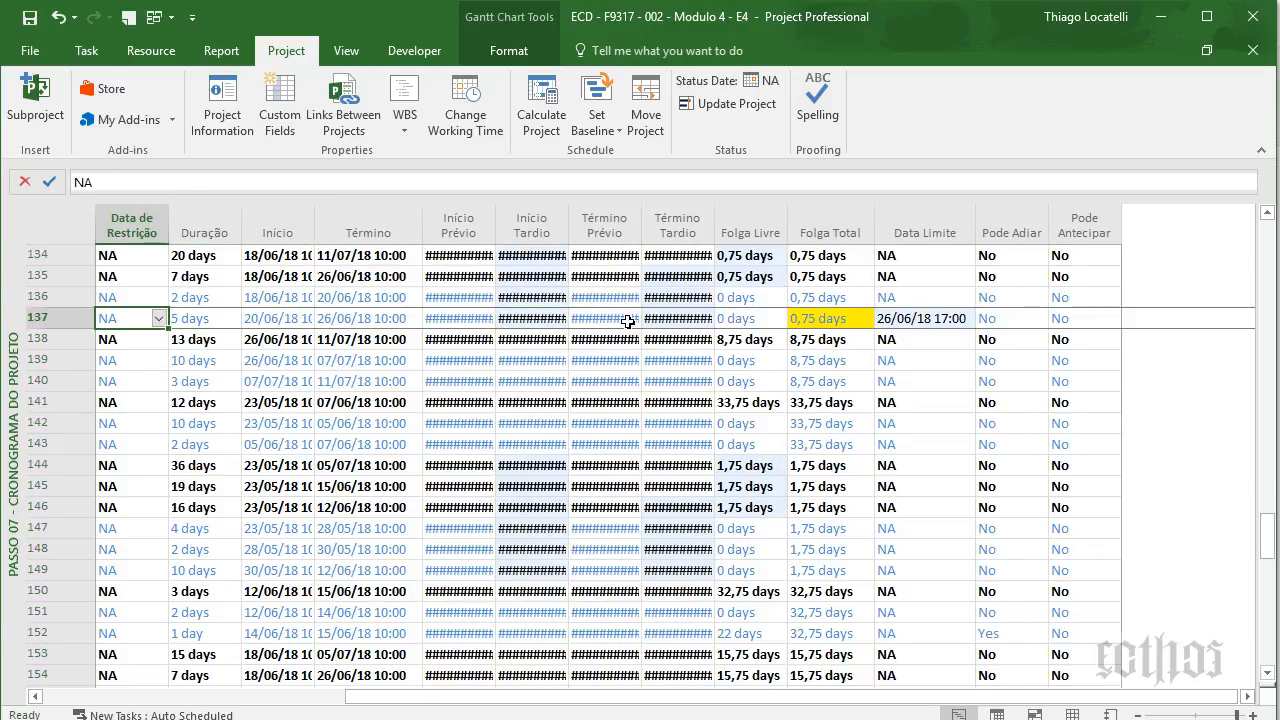
left_click(604, 241)
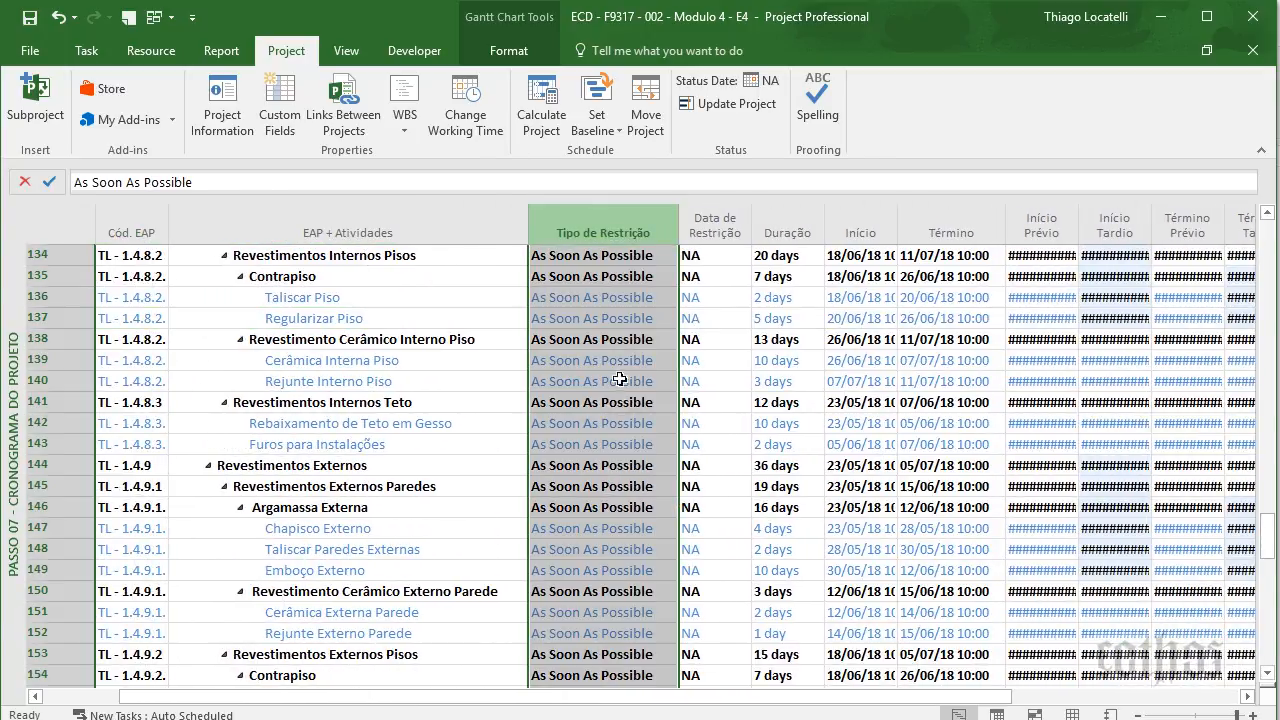
left_click(667, 379)
left_click(667, 379)
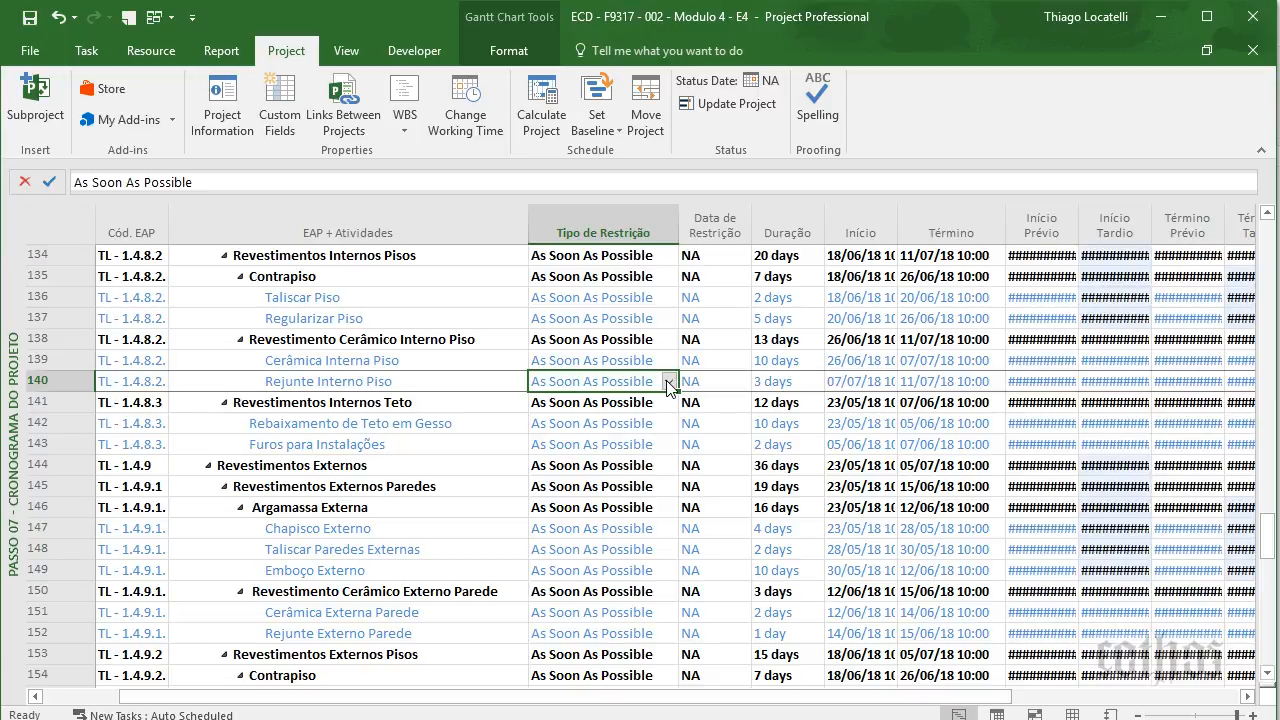
left_click(667, 381)
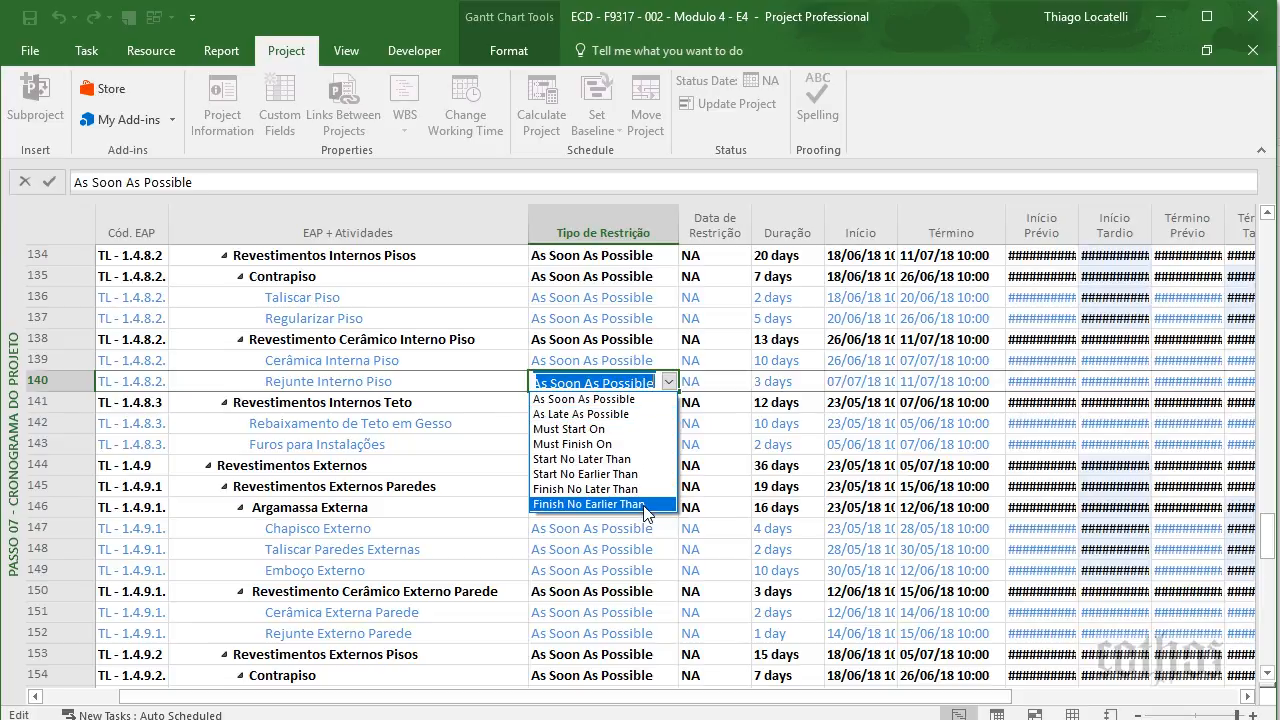
left_click(779, 386)
left_click(777, 383)
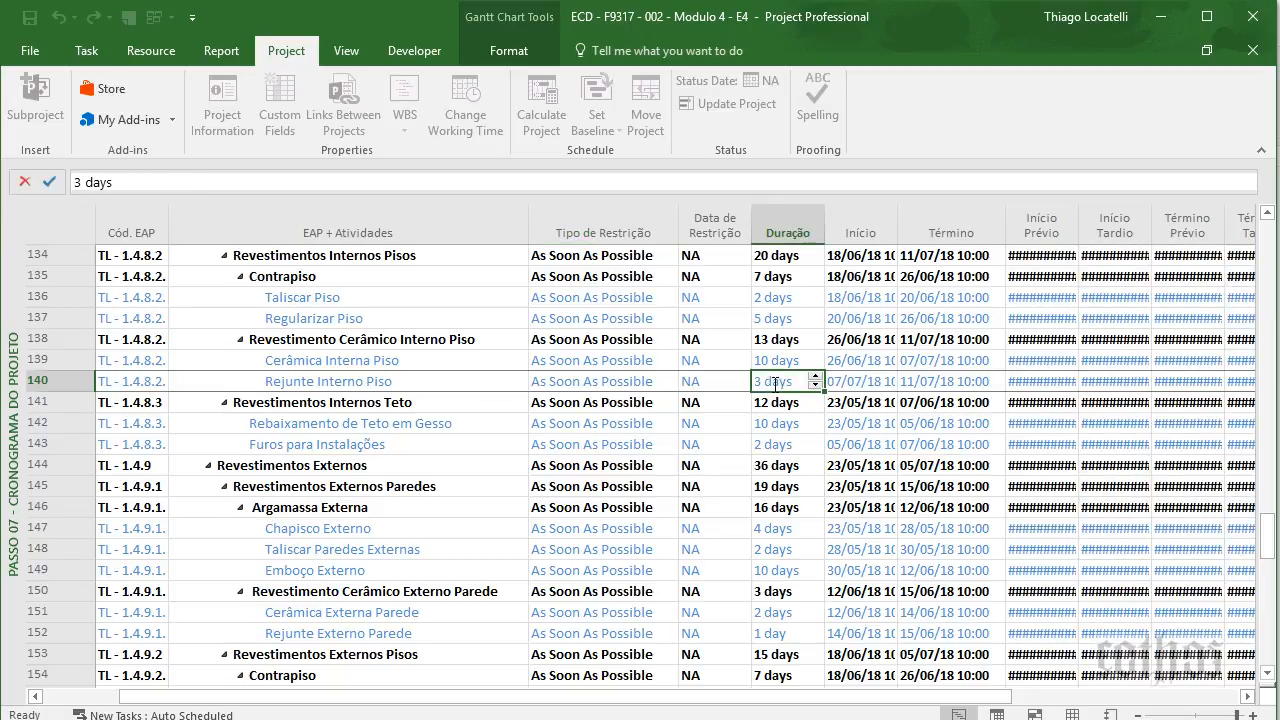
key("Right")
key("Right")
key("Right")
key("Right")
key("Right")
key("Right")
key("Right")
key("Right")
key("Right")
key("Right")
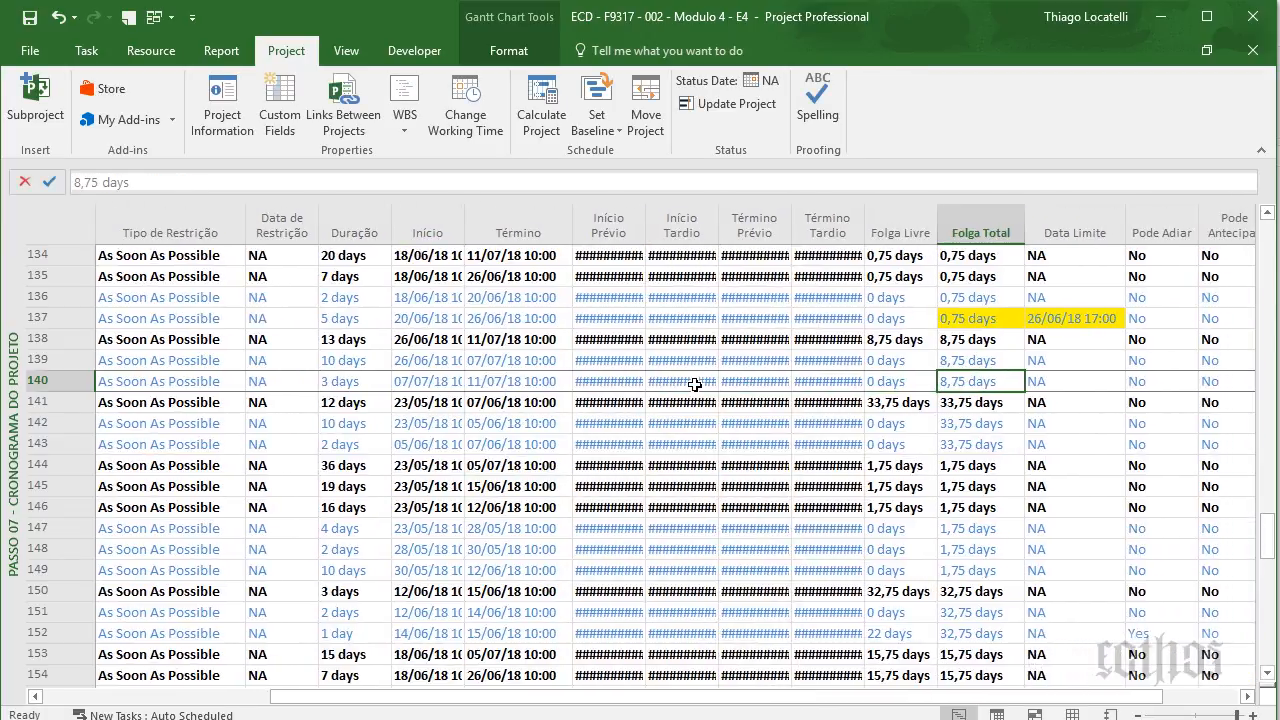
key("Right")
right_click(988, 220)
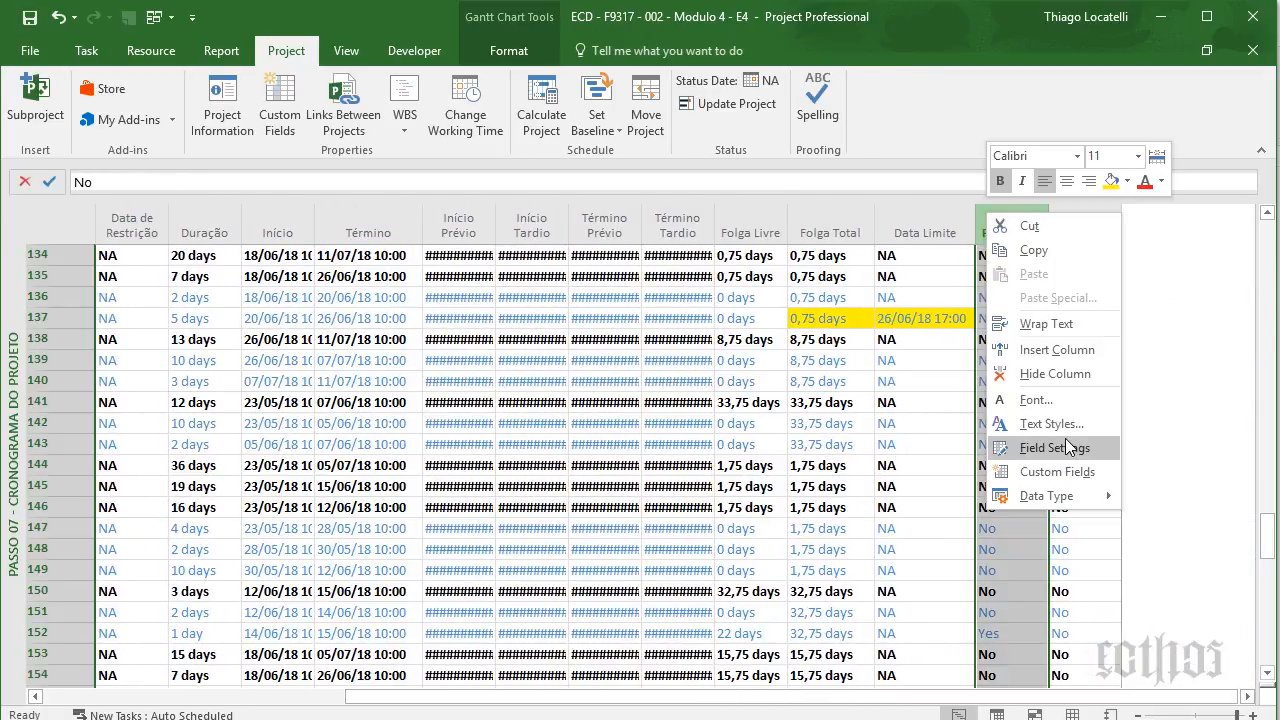
left_click(1057, 472)
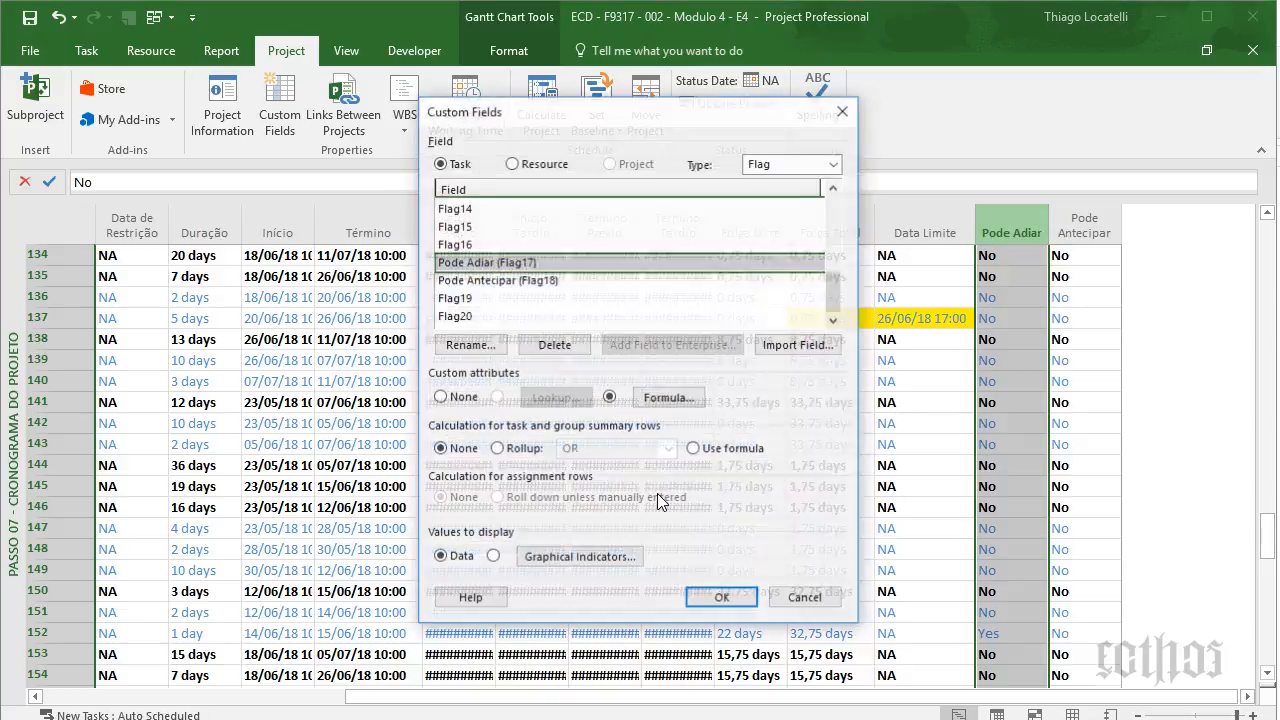
left_click(666, 397)
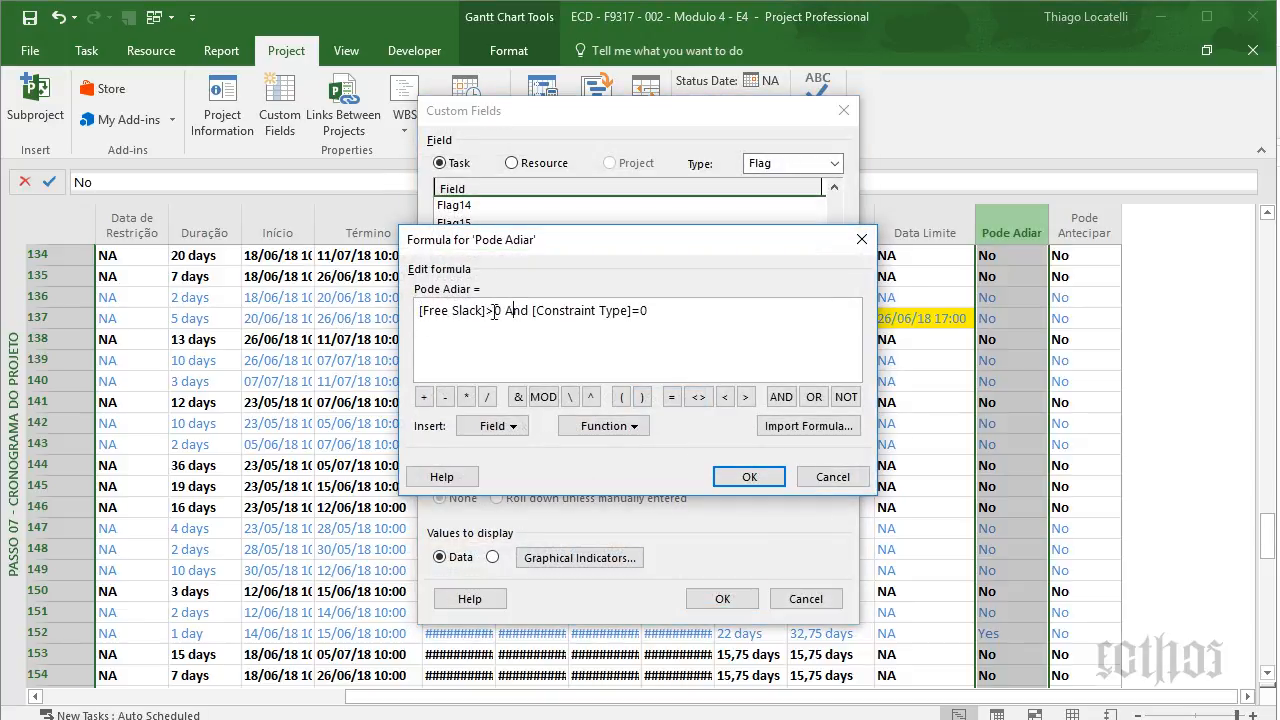
left_click_drag(507, 311, 284, 314)
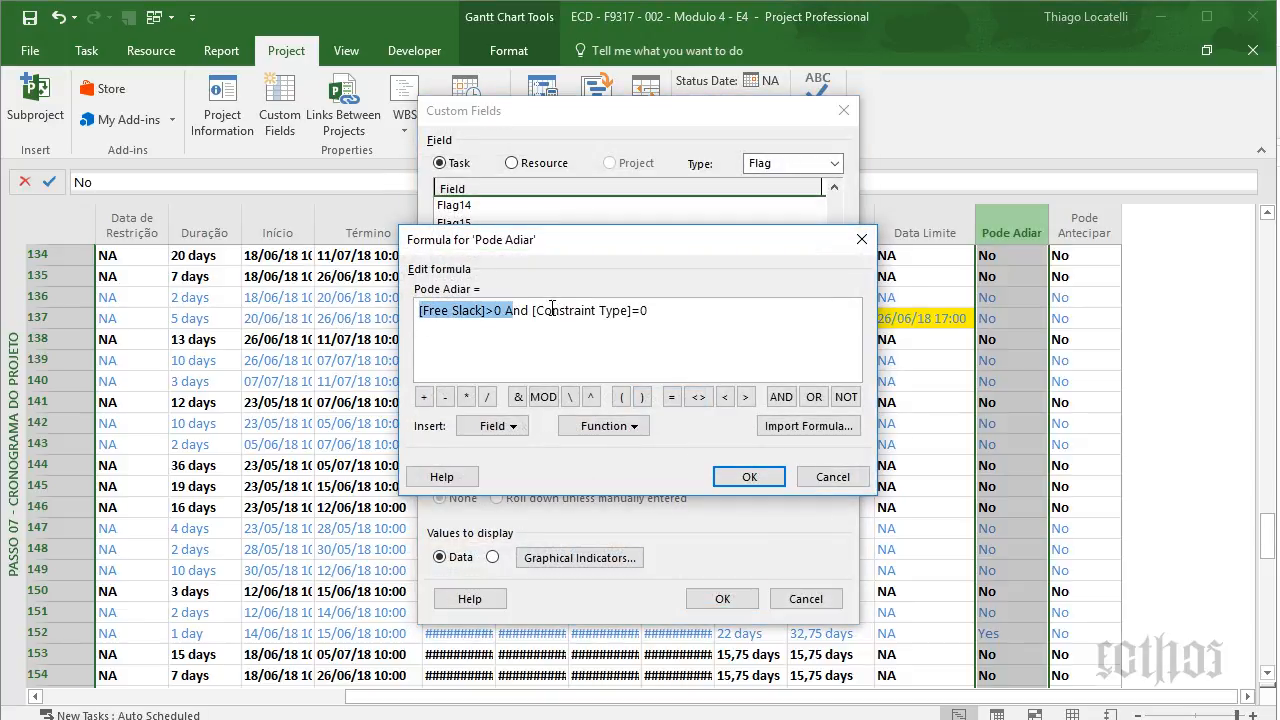
left_click_drag(533, 311, 757, 290)
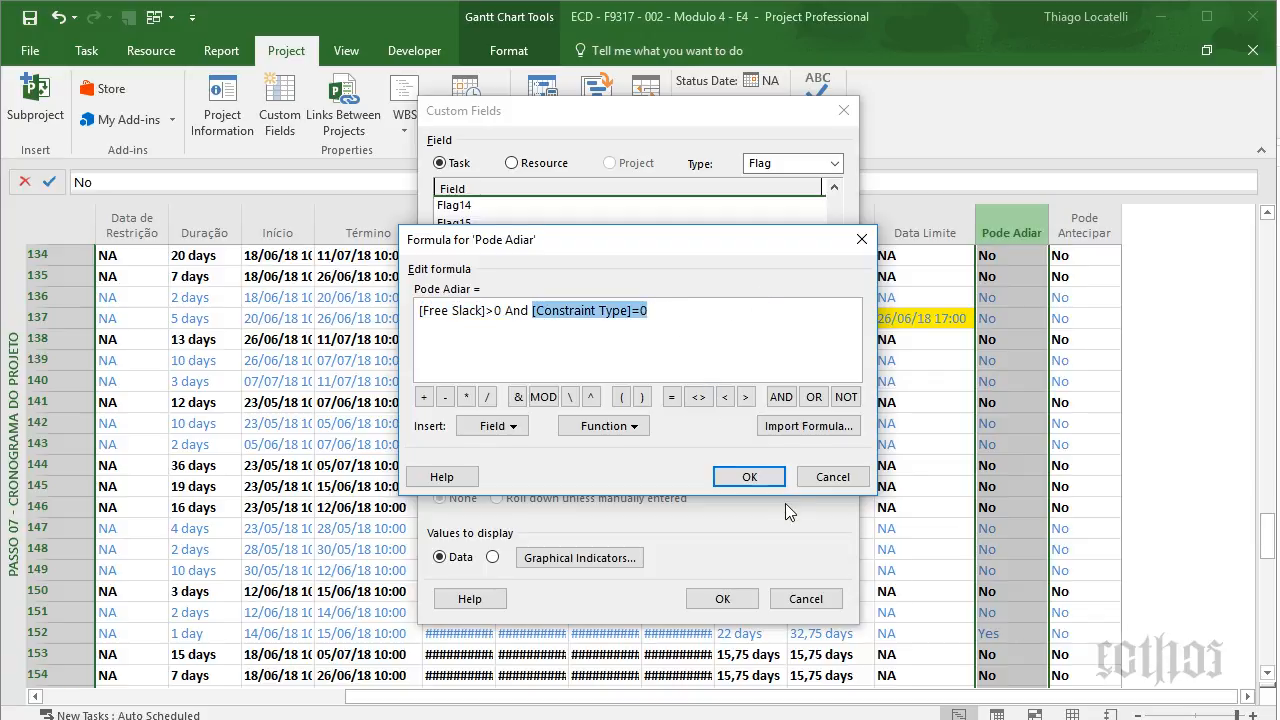
left_click(752, 477)
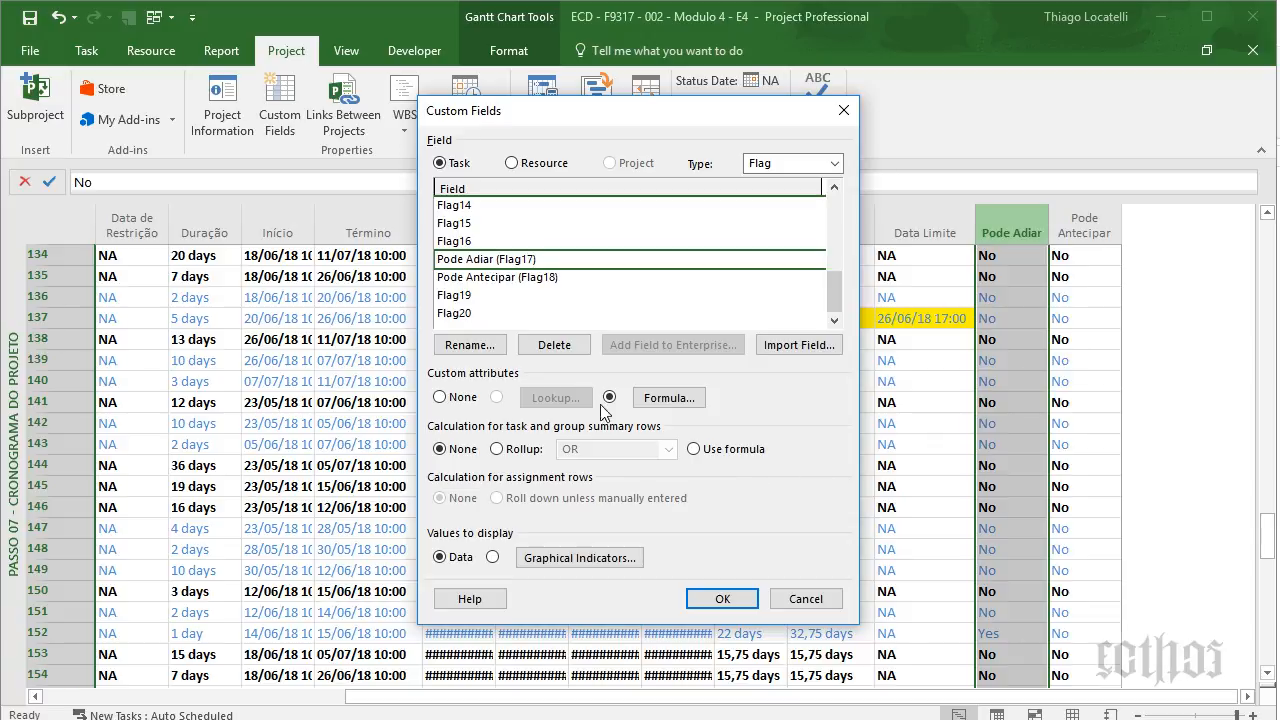
left_click(503, 277)
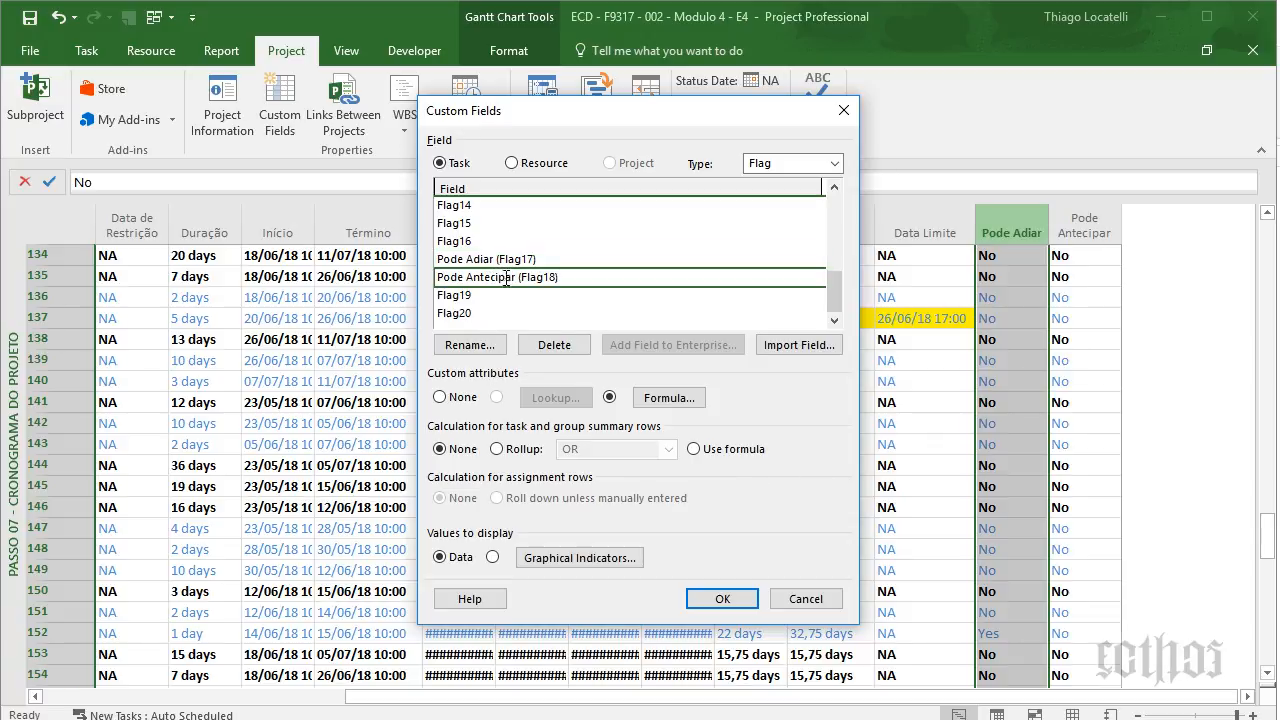
left_click(706, 398)
left_click(417, 312)
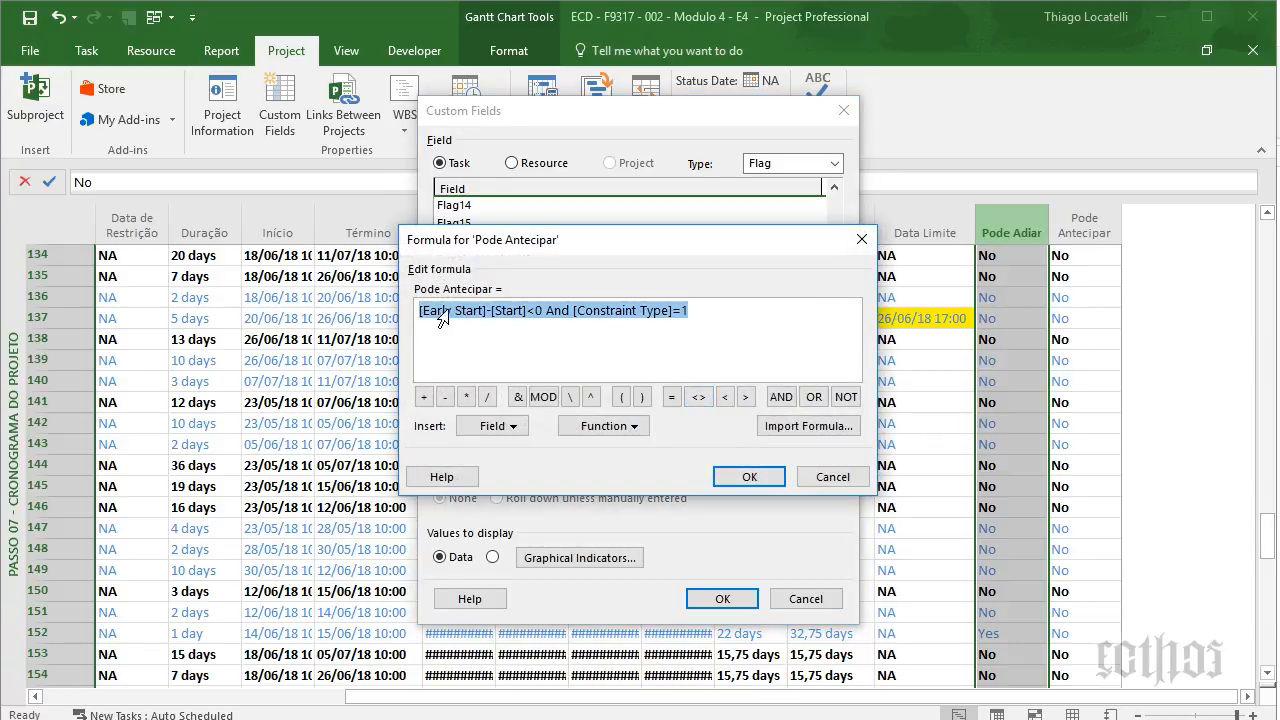
left_click_drag(540, 311, 362, 299)
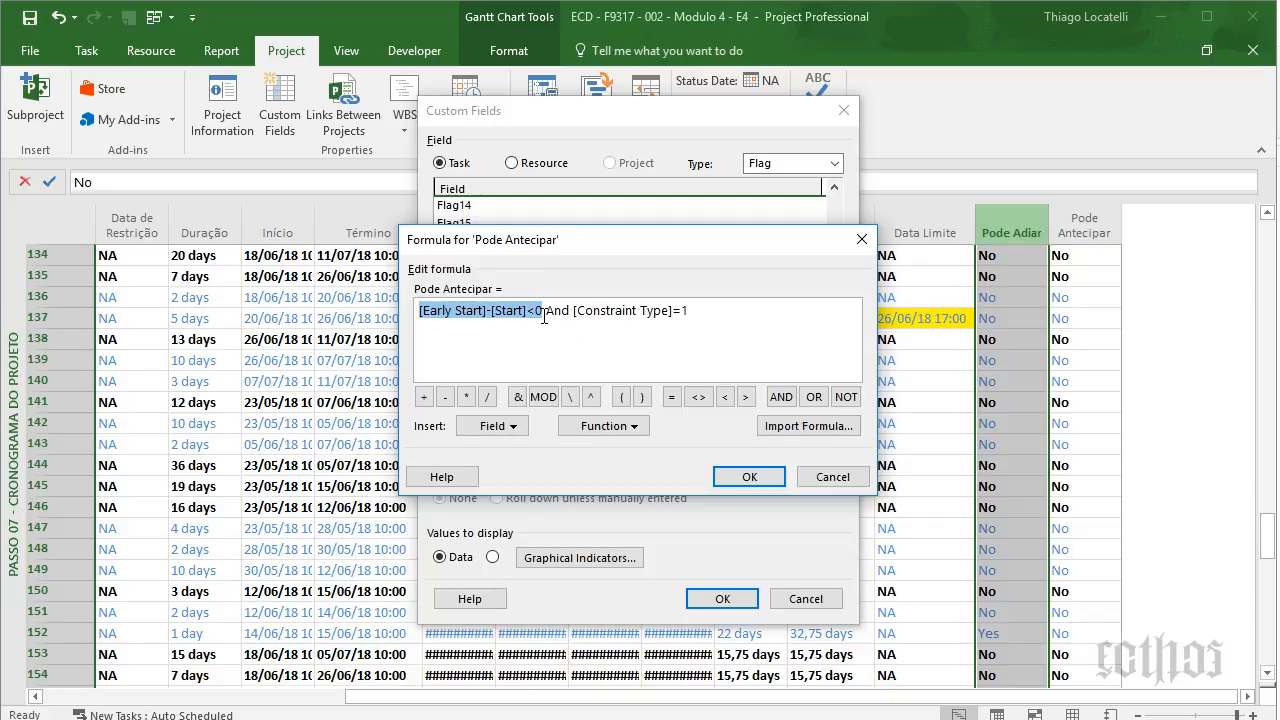
left_click_drag(577, 311, 774, 317)
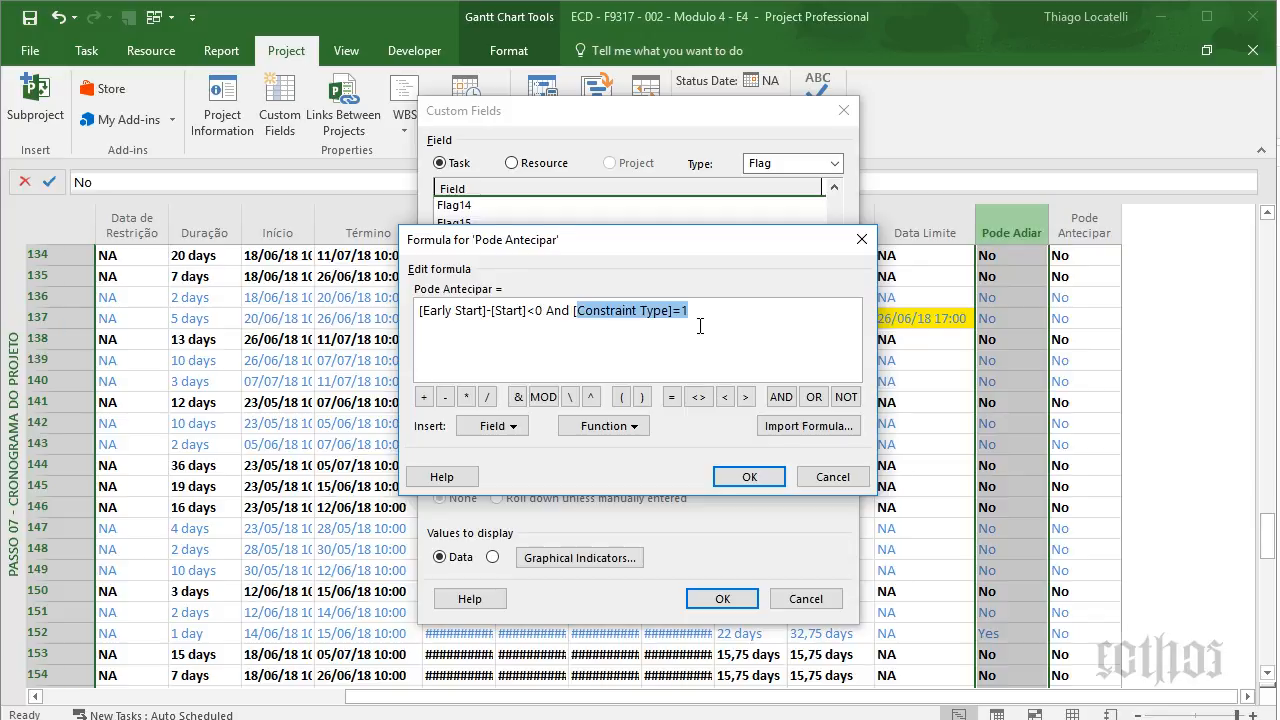
left_click_drag(689, 311, 568, 320)
left_click(735, 476)
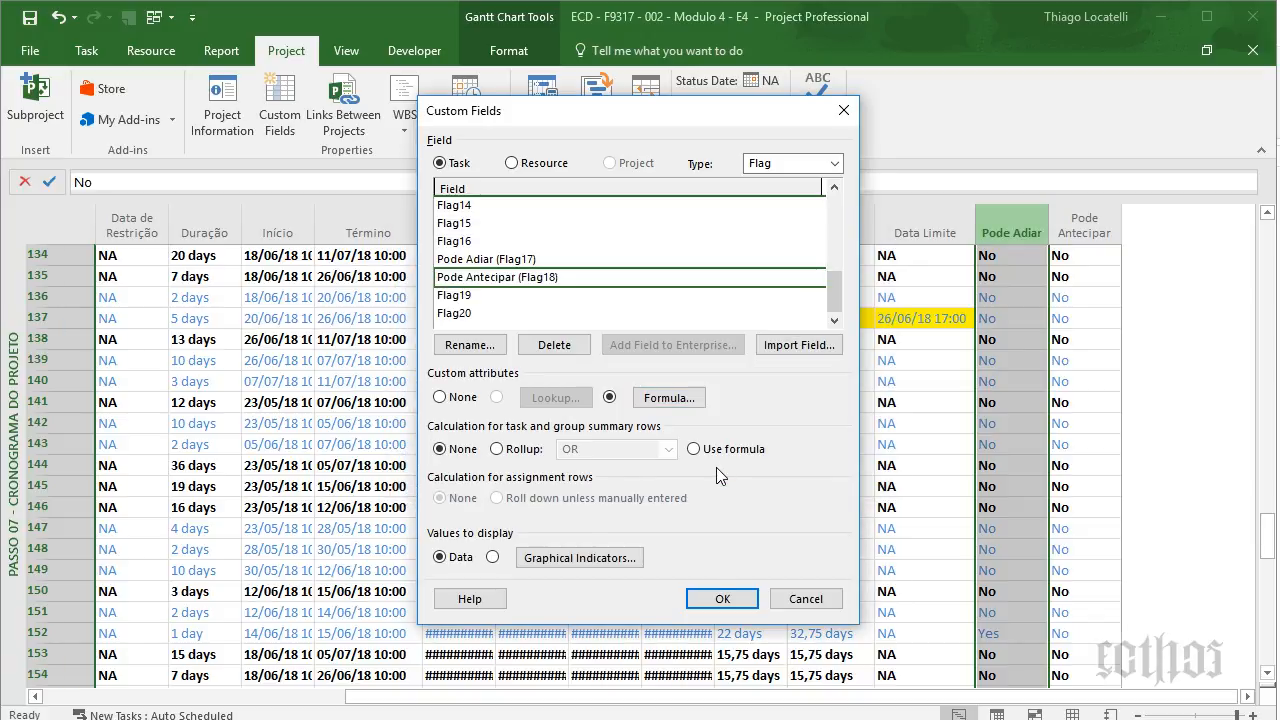
left_click(722, 598)
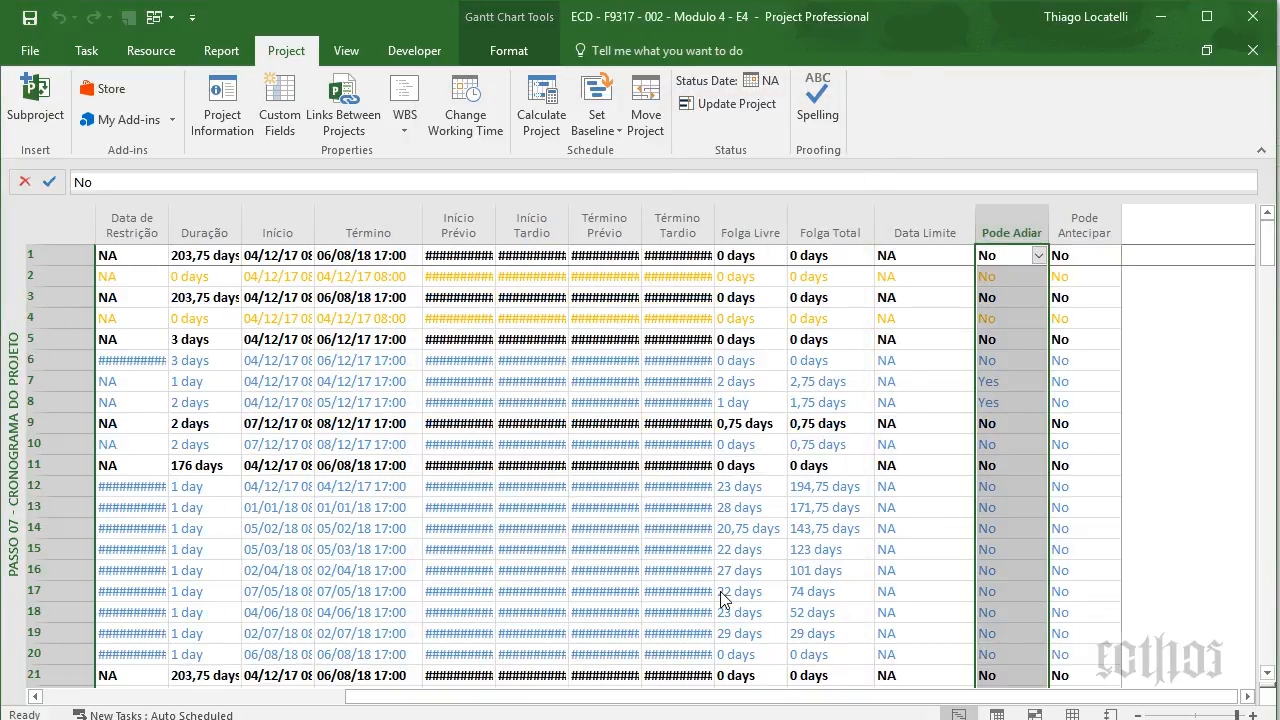
- Reveal the Gantt chart beside the table and collapse row 11, Reunião de Acompanhamento
left_click_drag(1256, 322, 460, 369)
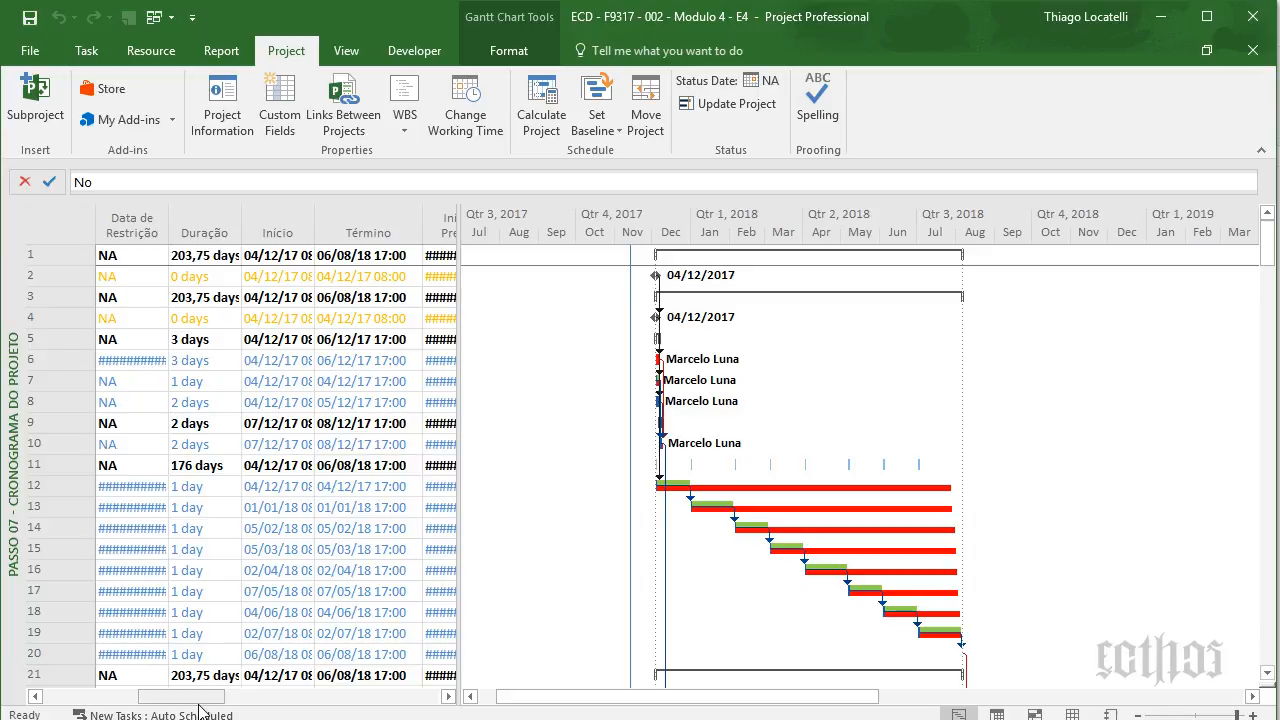
left_click_drag(194, 699, 84, 697)
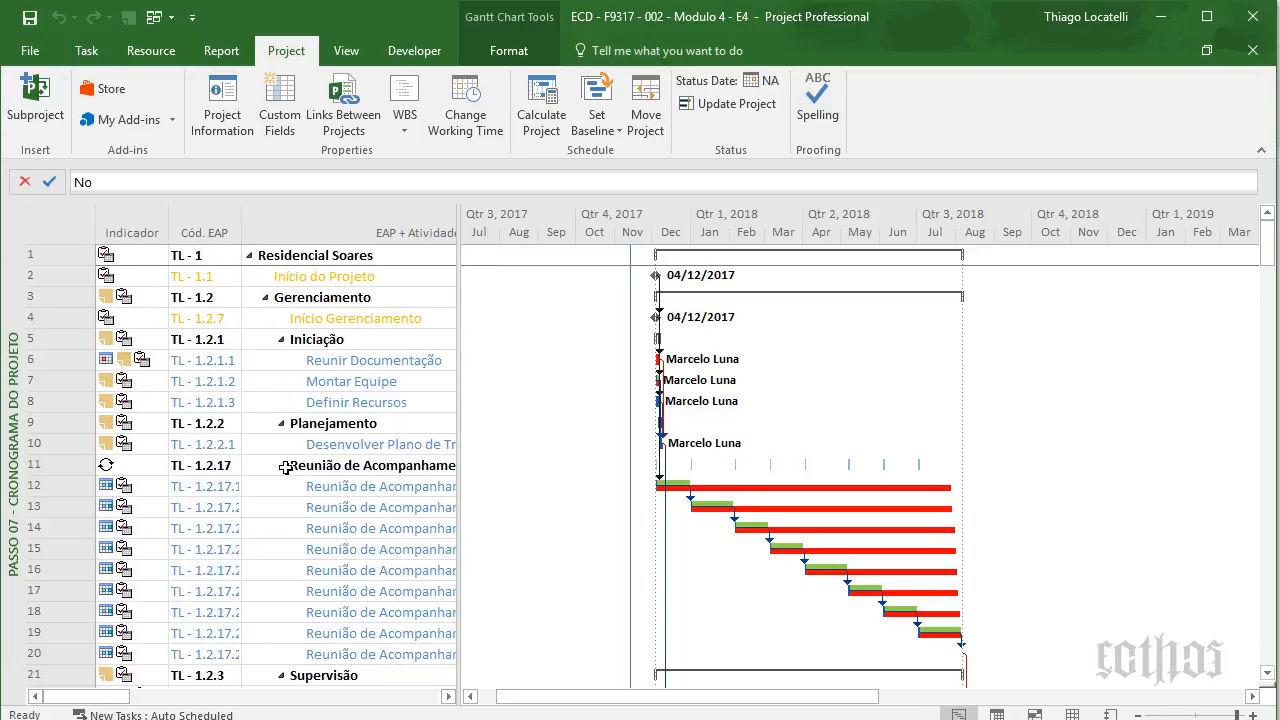
left_click(284, 466)
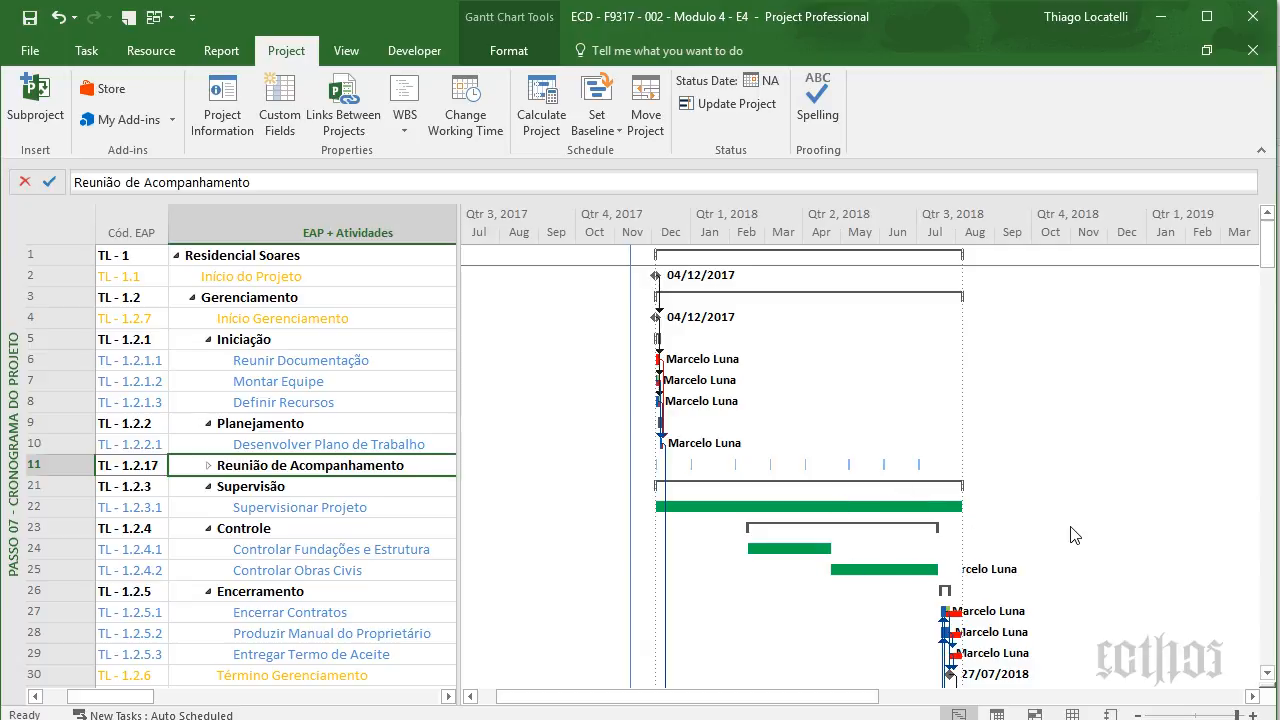
scroll(1073, 535, "down", 2)
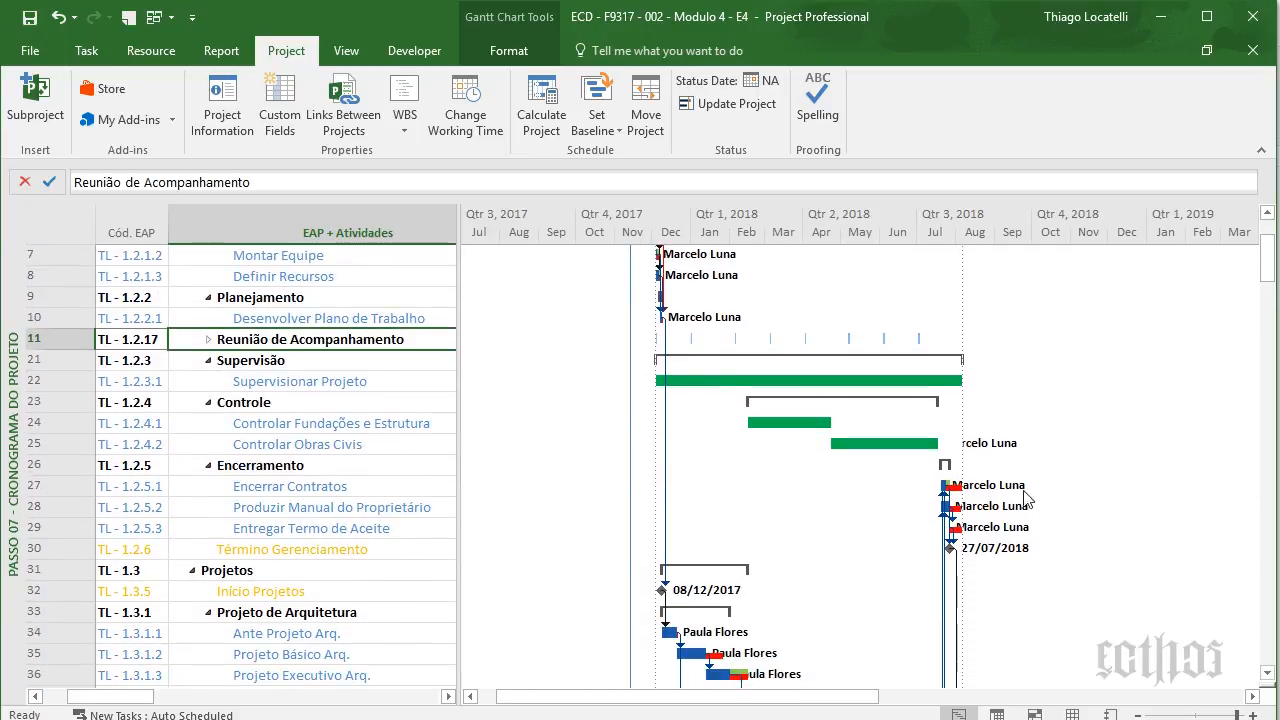
right_click(1086, 402)
- Inspect the Folga Total and Folga Zero bar styles in Bar Styles and accept with OK
left_click(1120, 413)
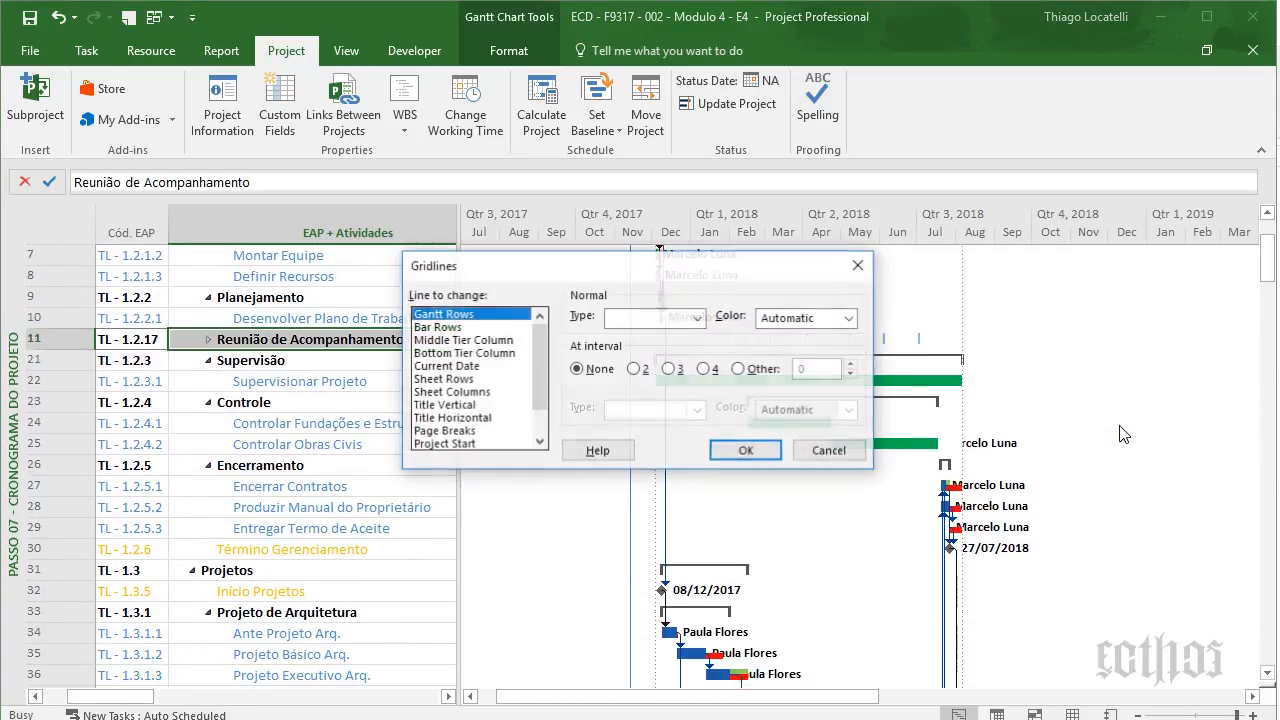
left_click(829, 451)
right_click(1066, 393)
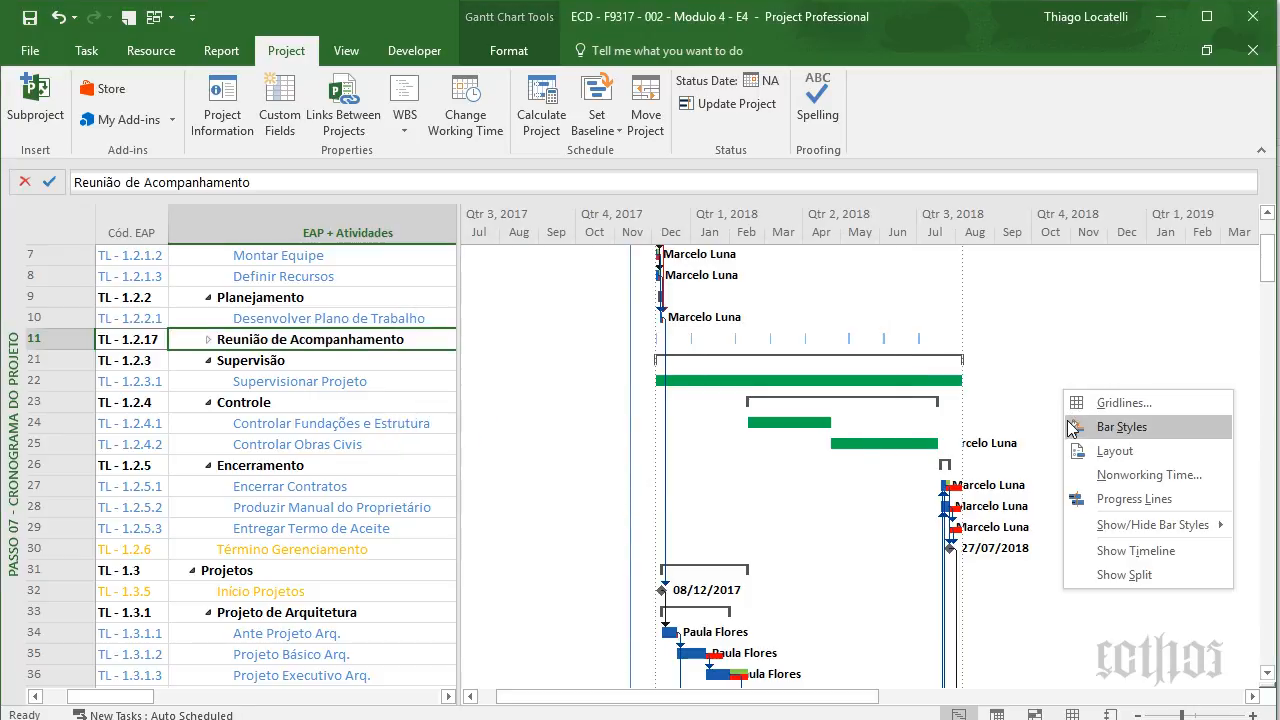
left_click(1072, 428)
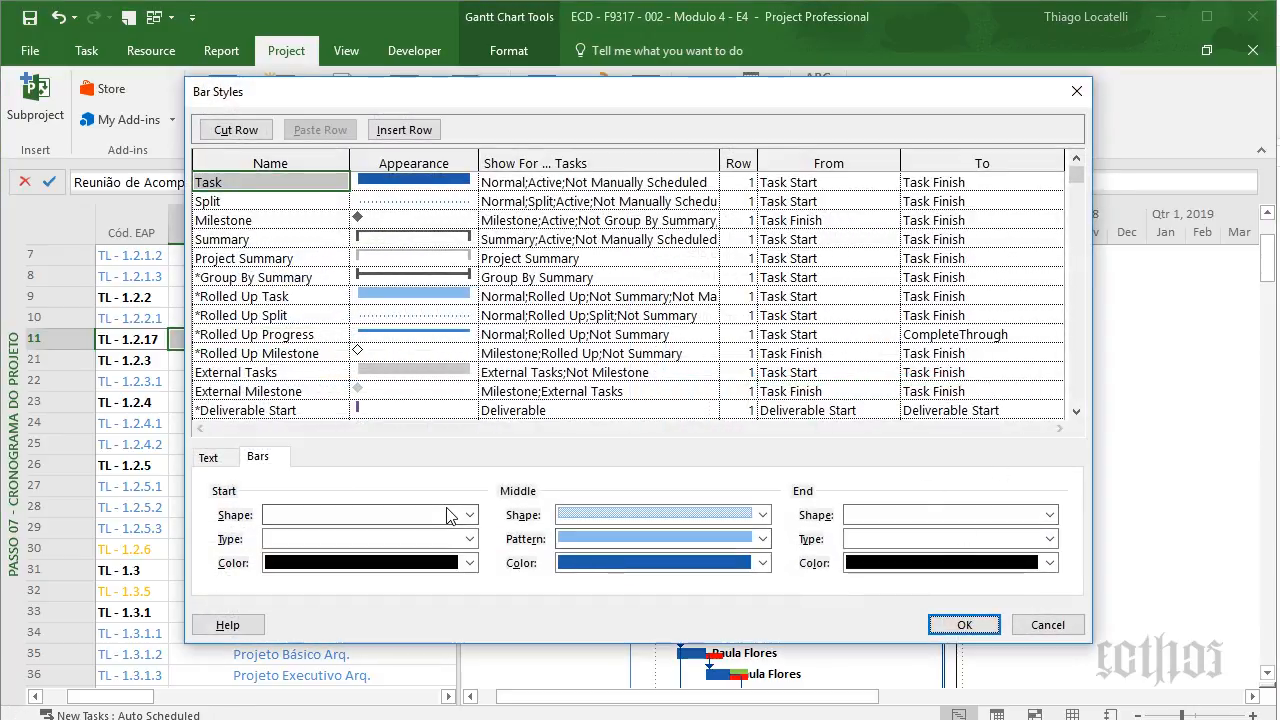
left_click(214, 461)
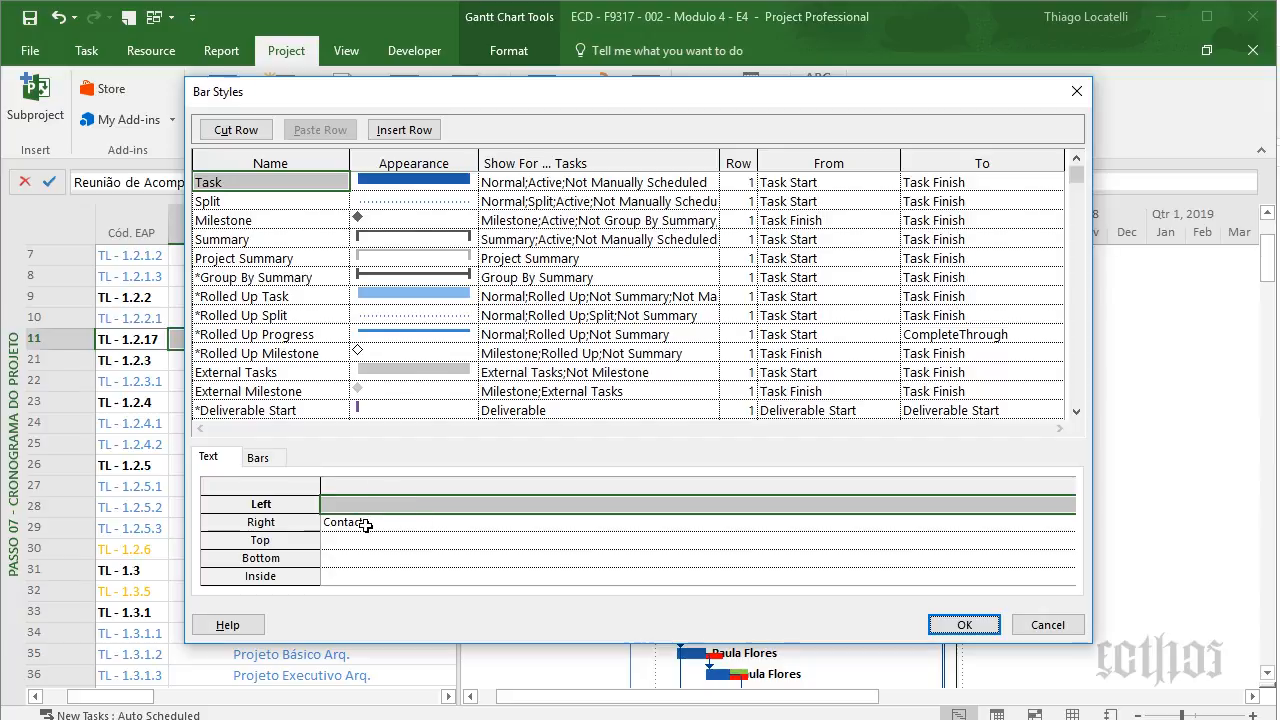
left_click(258, 457)
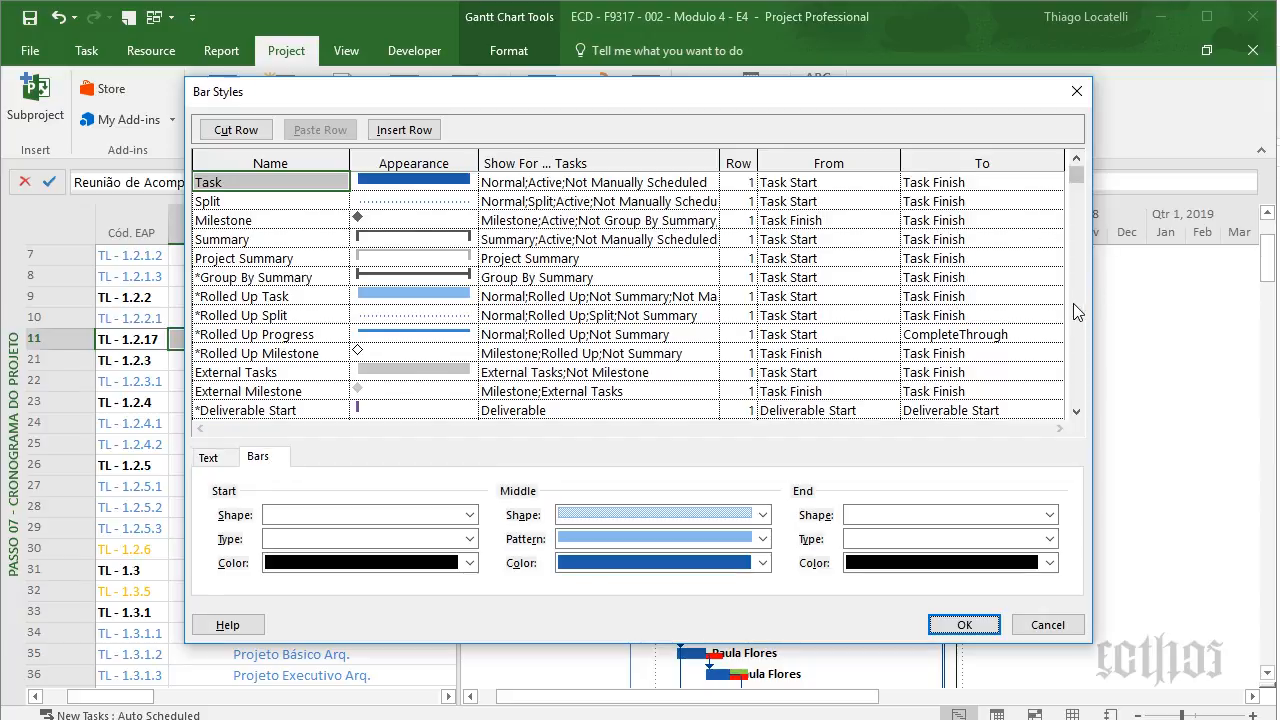
scroll(1073, 303, "down", 10)
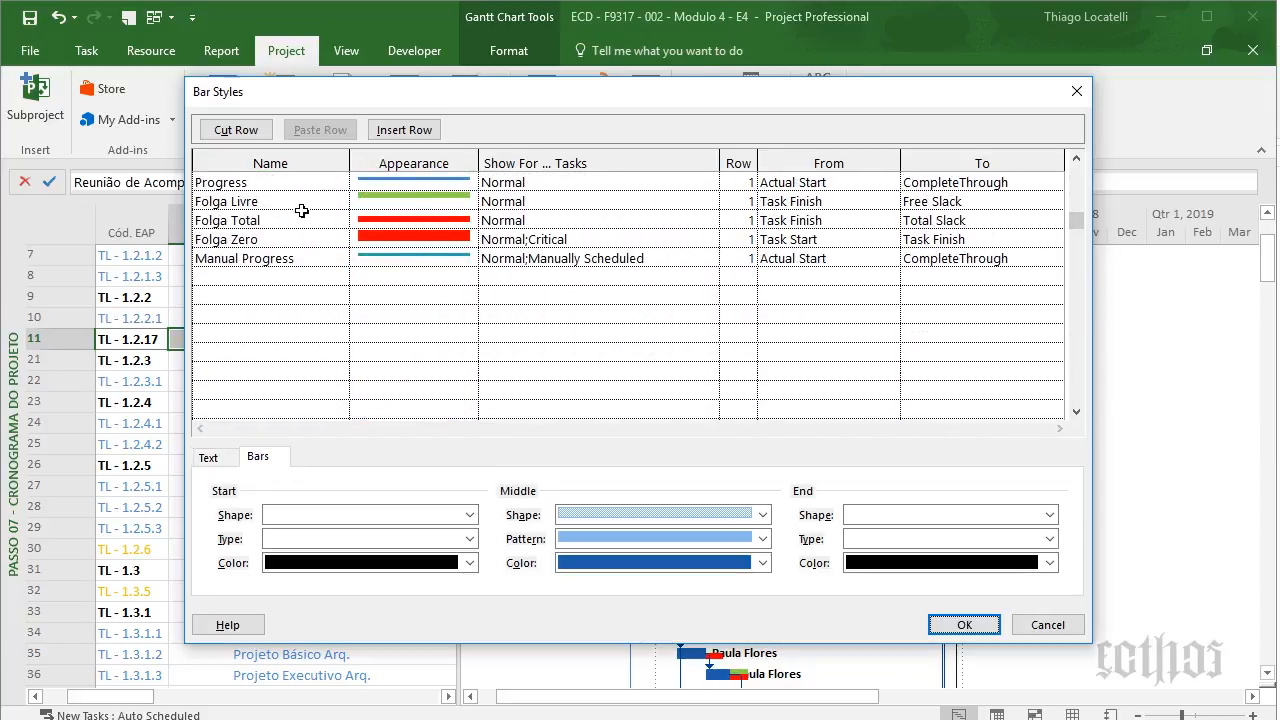
left_click(312, 216)
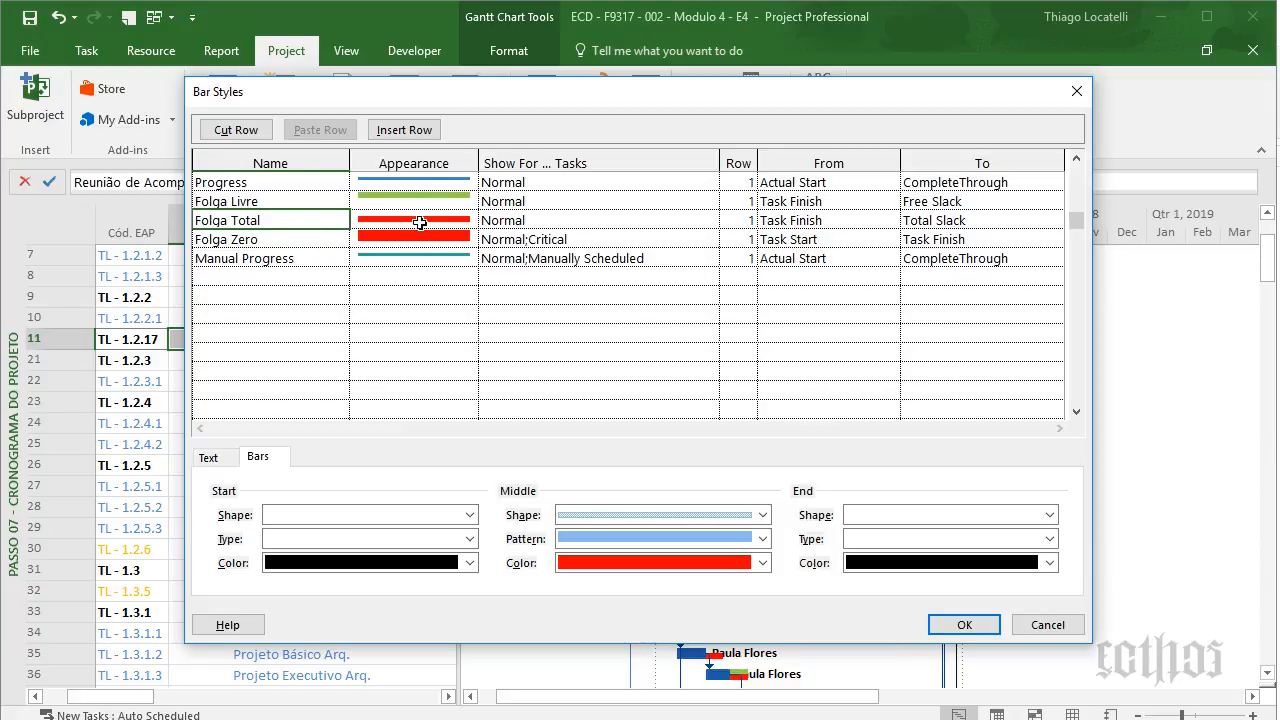
left_click(290, 234)
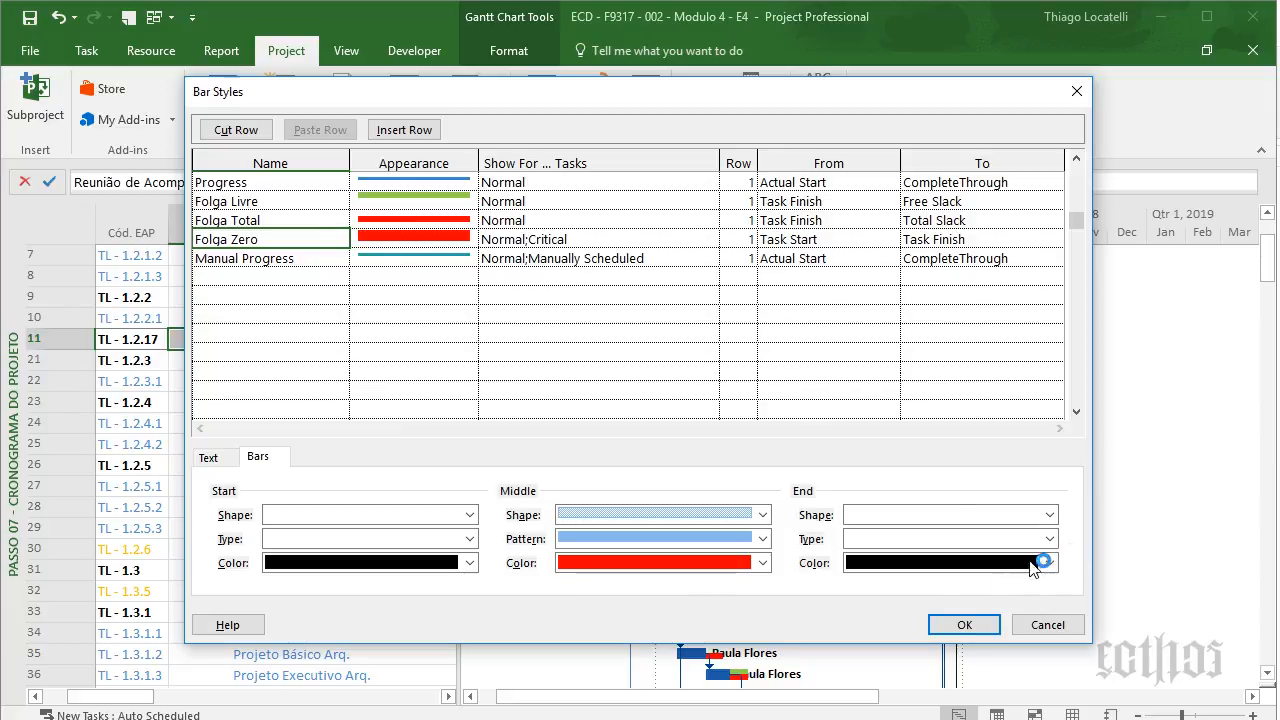
left_click(964, 624)
scroll(770, 640, "down", 2)
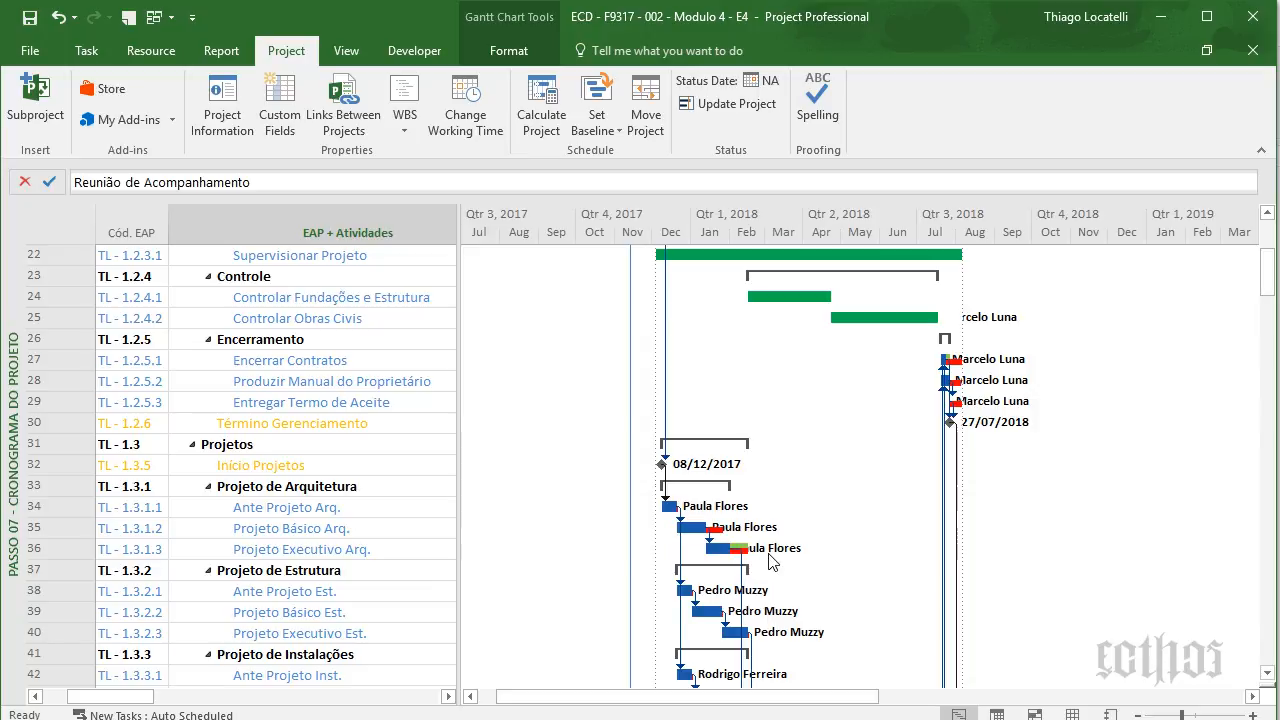
- Scroll through the schedule and check row 93's Folga Livre and Folga Total values
scroll(815, 544, "down", 6)
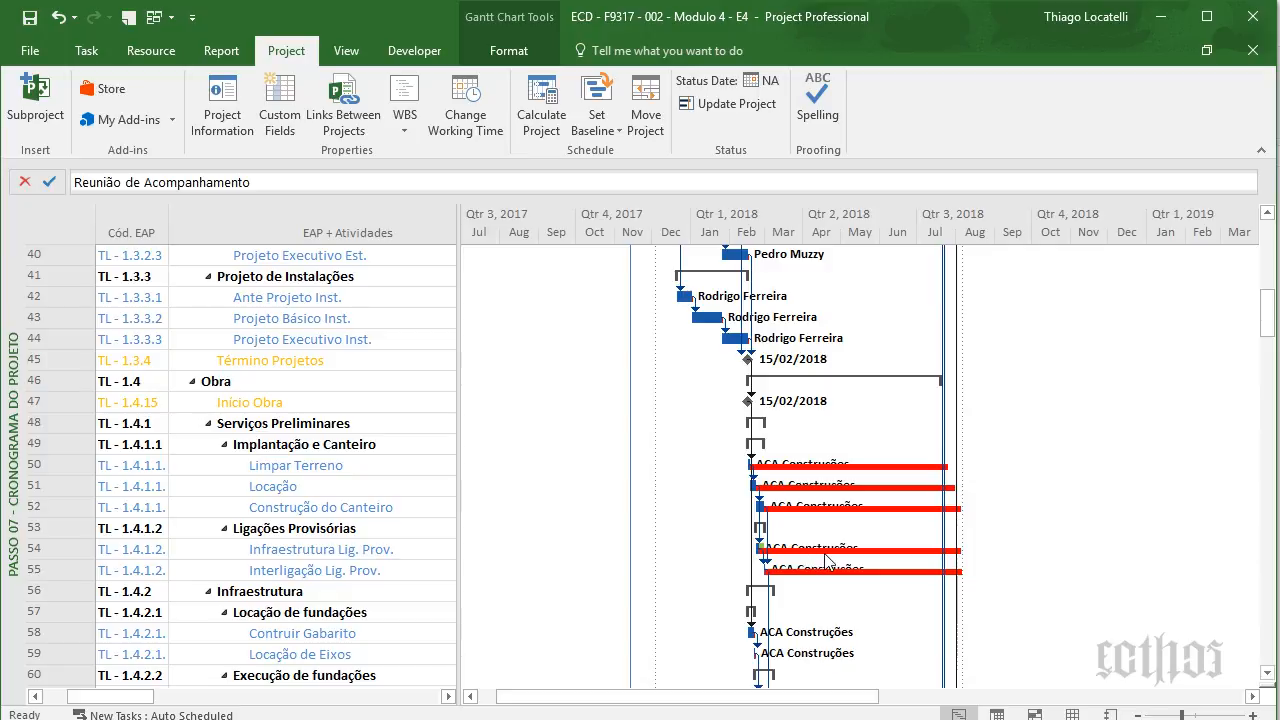
scroll(826, 560, "down", 18)
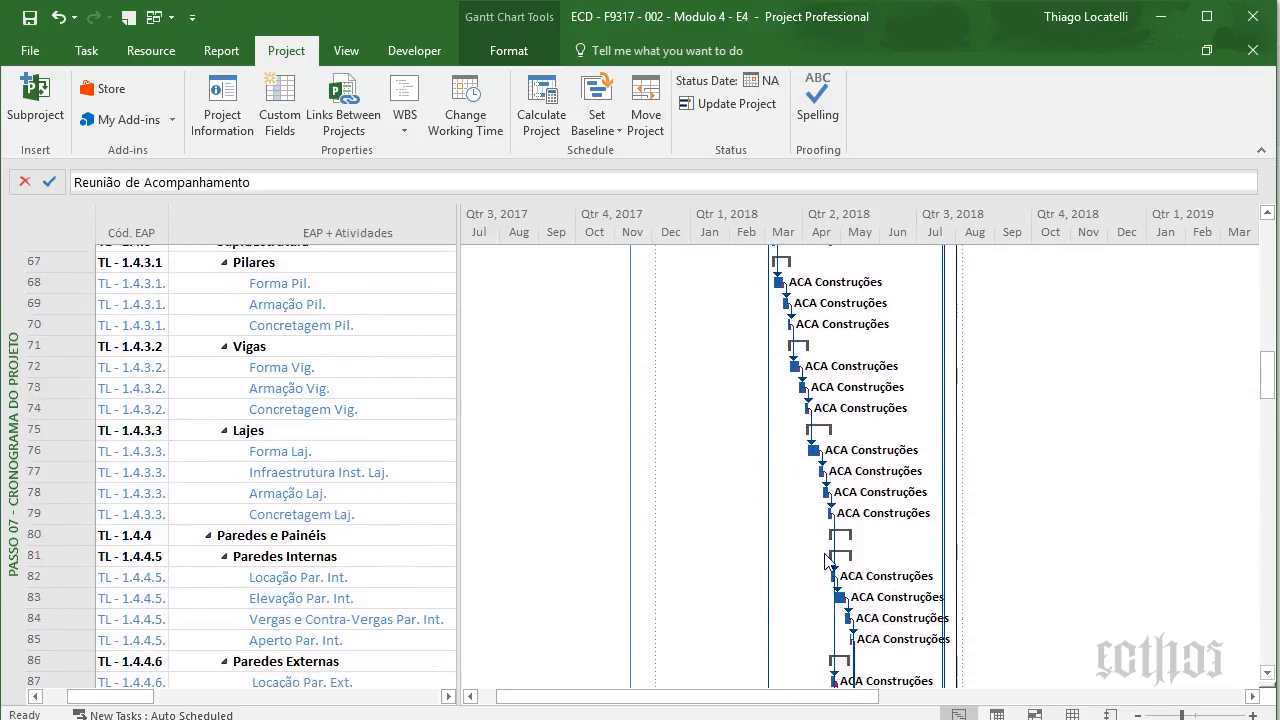
scroll(826, 561, "down", 12)
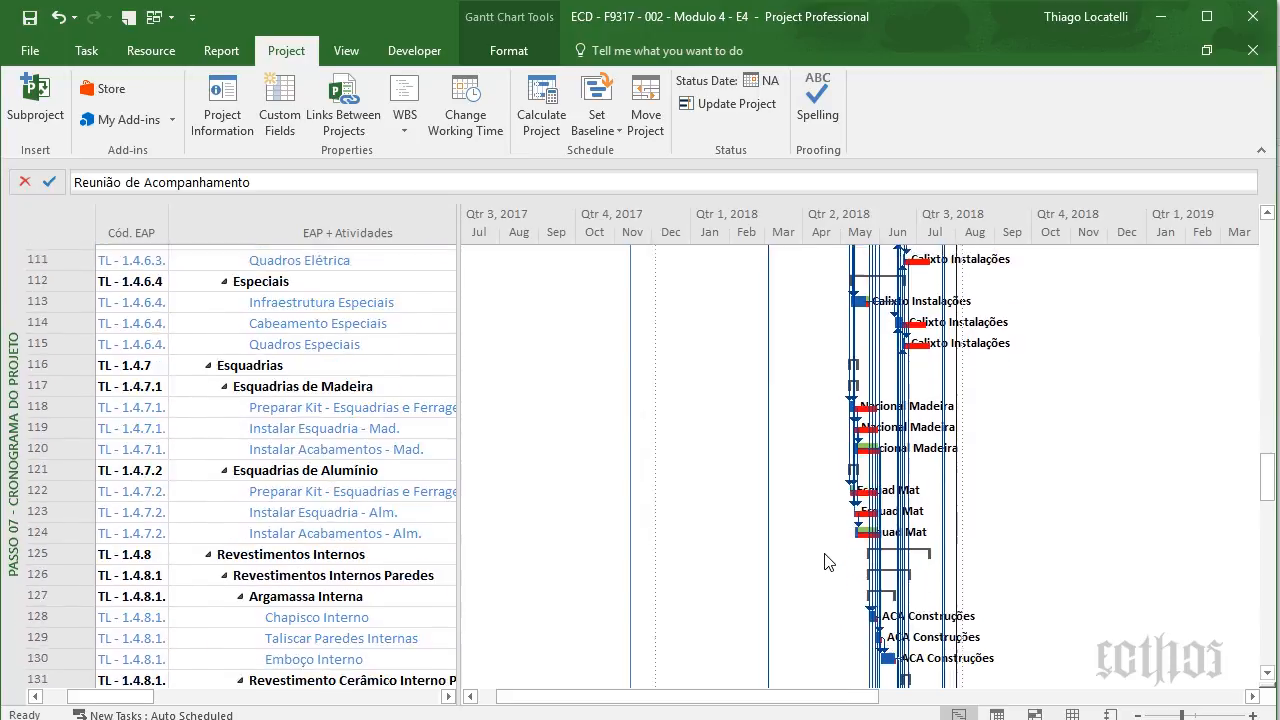
scroll(826, 562, "down", 16)
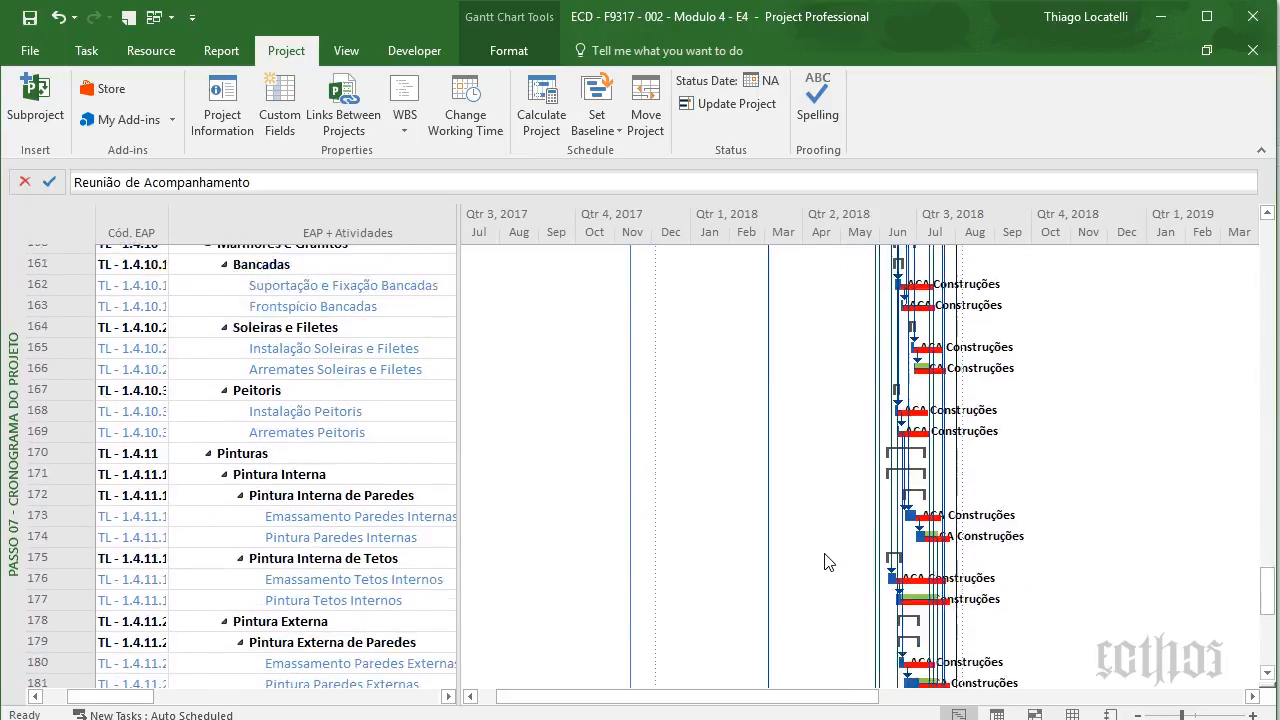
scroll(826, 562, "down", 4)
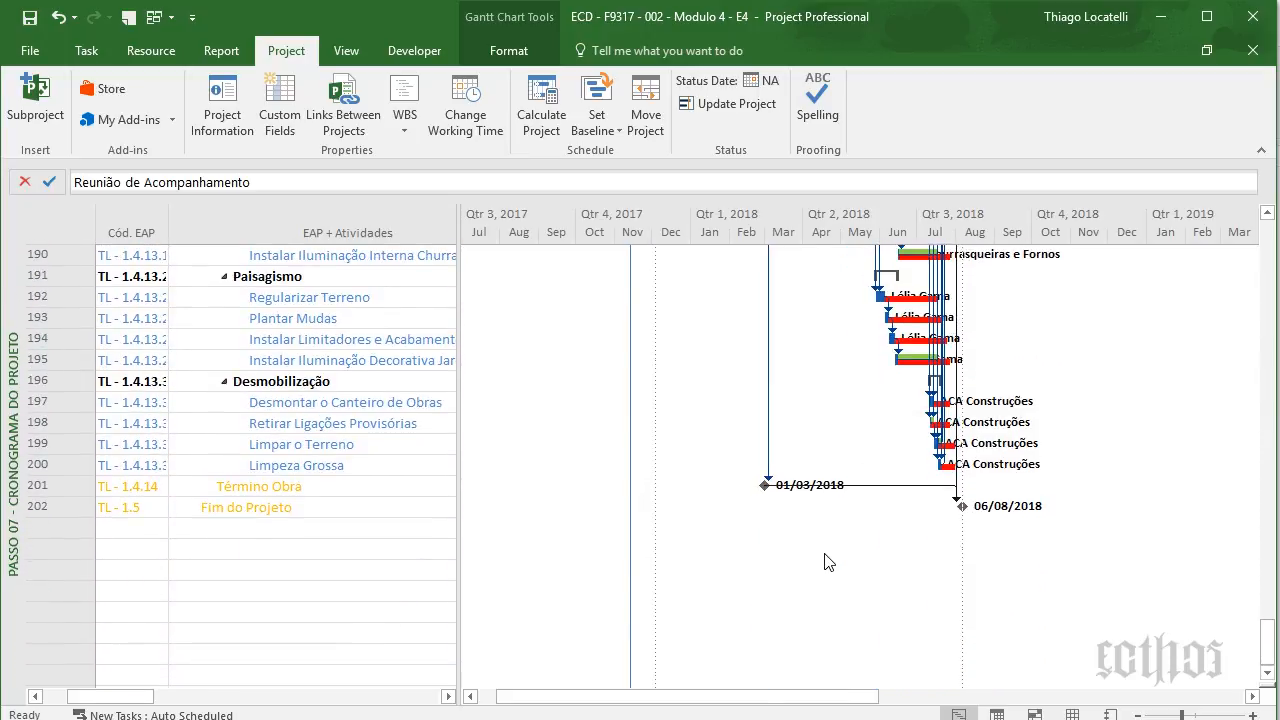
scroll(826, 562, "up", 6)
scroll(826, 562, "up", 16)
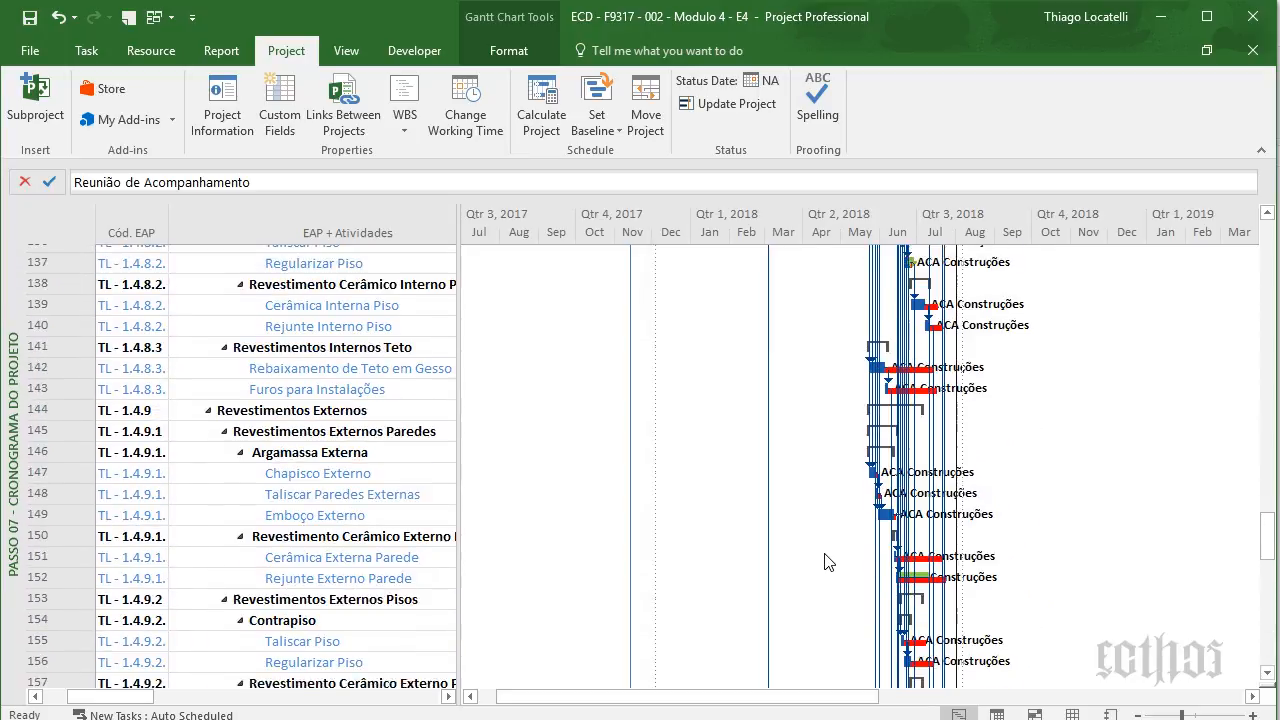
mouse_move(813, 601)
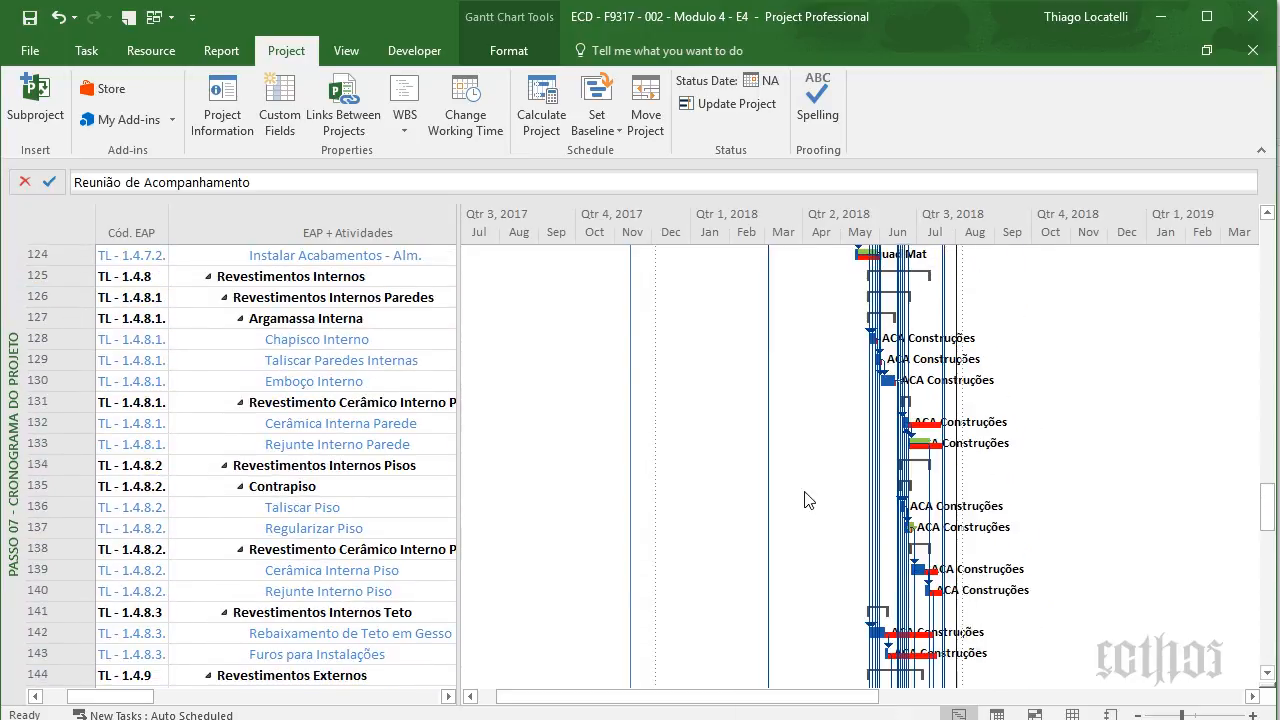
scroll(808, 500, "up", 16)
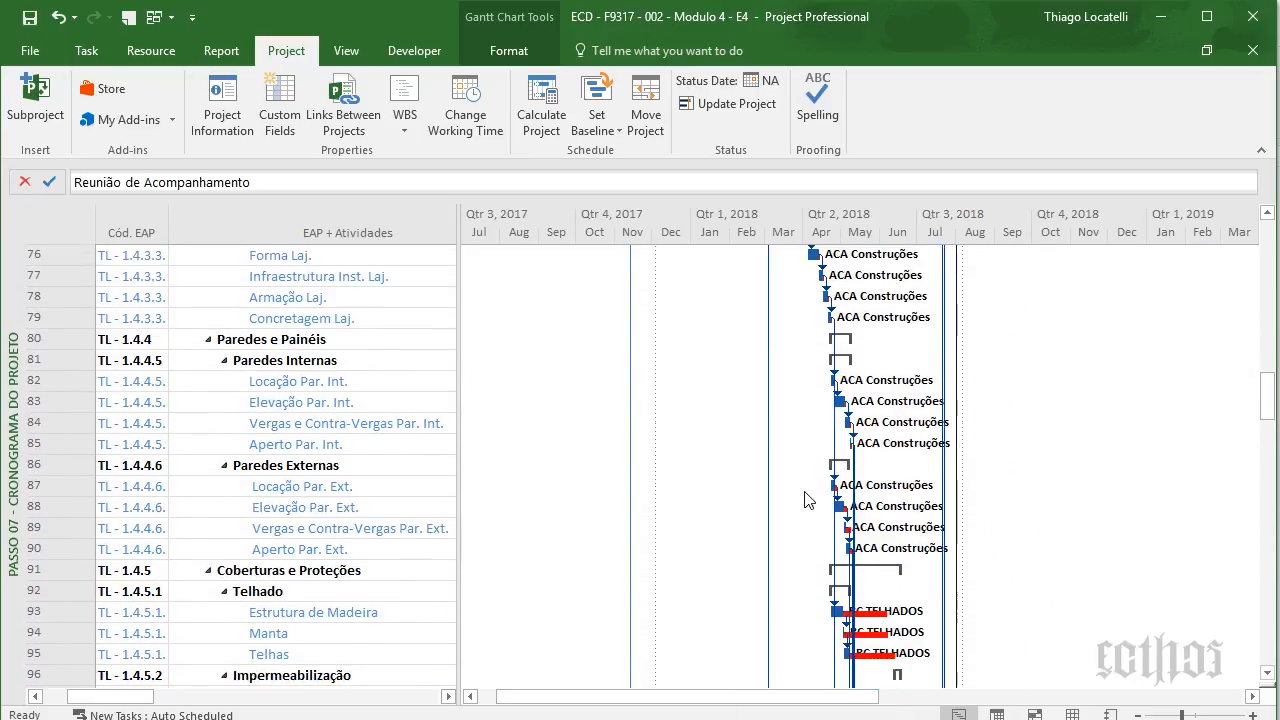
key("Right")
key("Right")
key("Right")
key("Right")
key("Right")
key("Right")
key("Right")
key("Right")
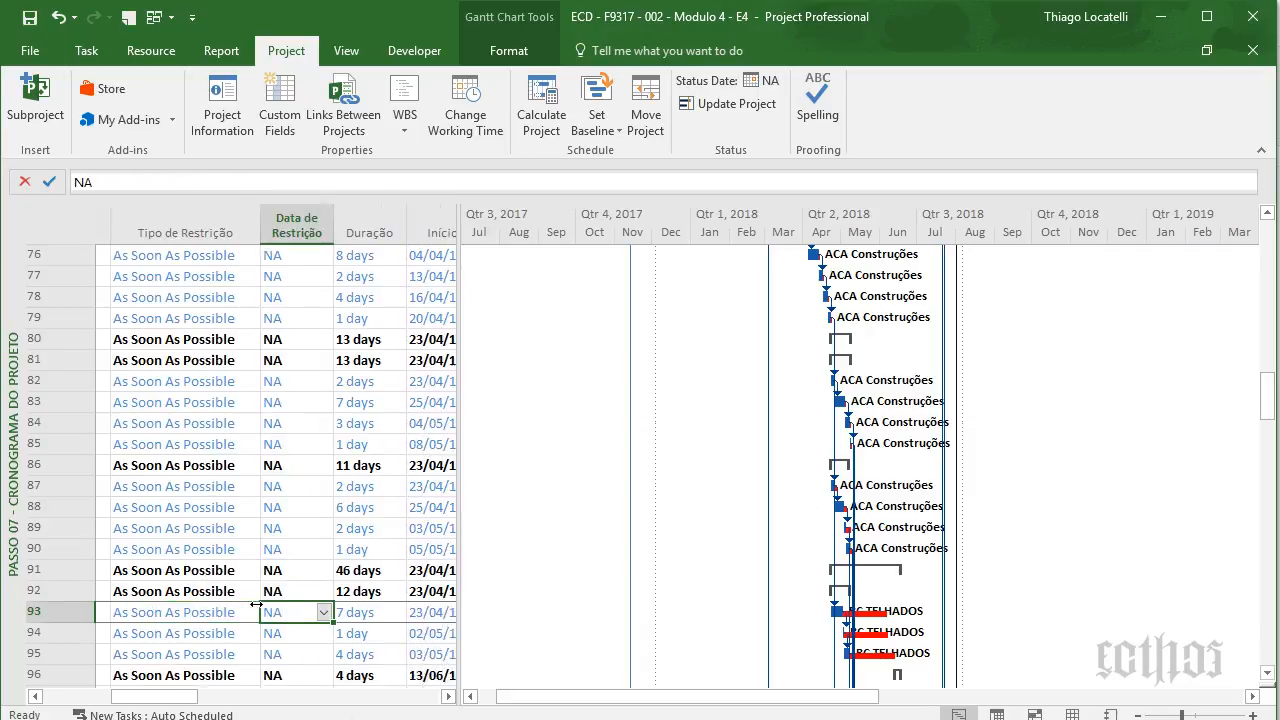
key("Right")
key("Right")
key("Right")
key("Right")
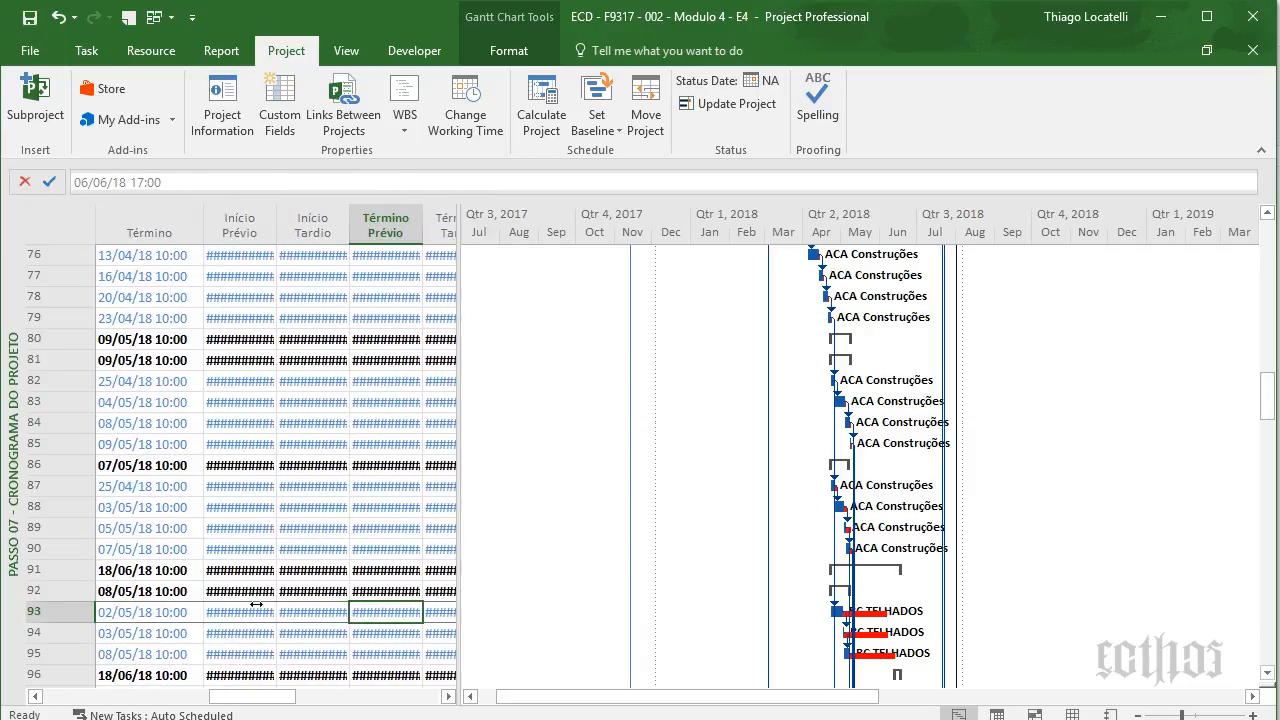
key("Left")
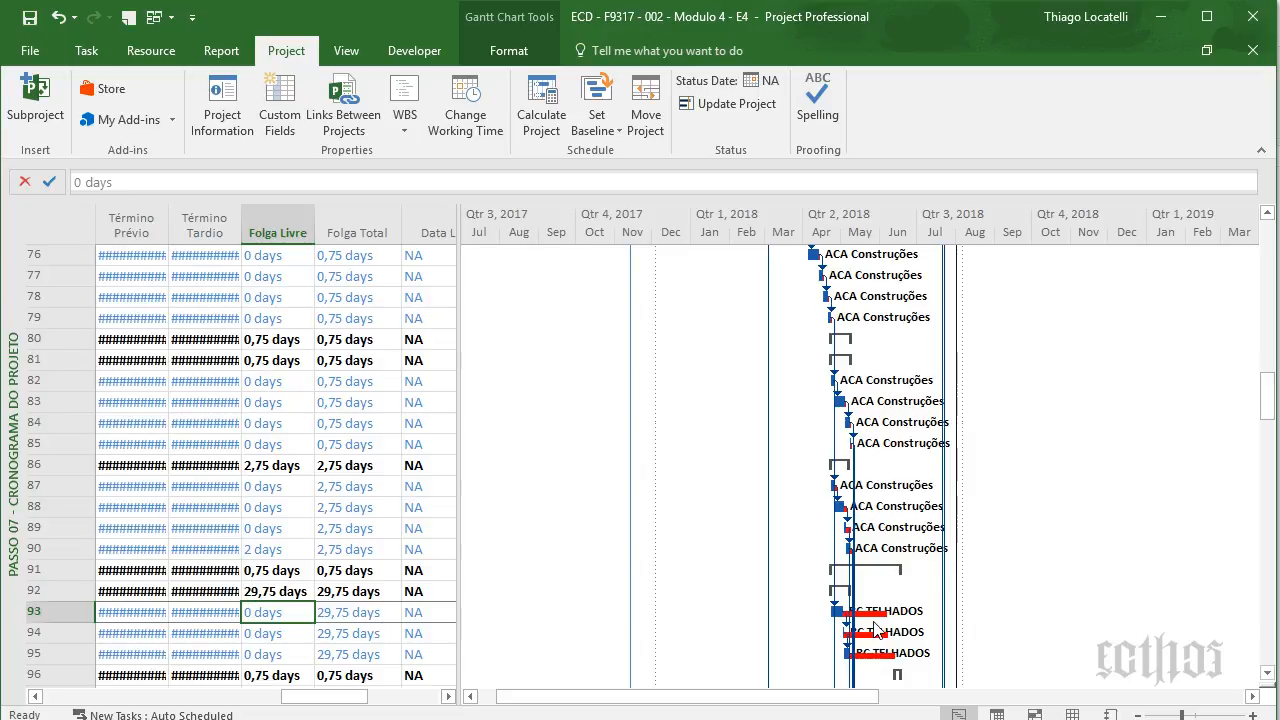
- Check total slack for rows 47 and 6, ending on row 6's late finish date
scroll(785, 560, "up", 9)
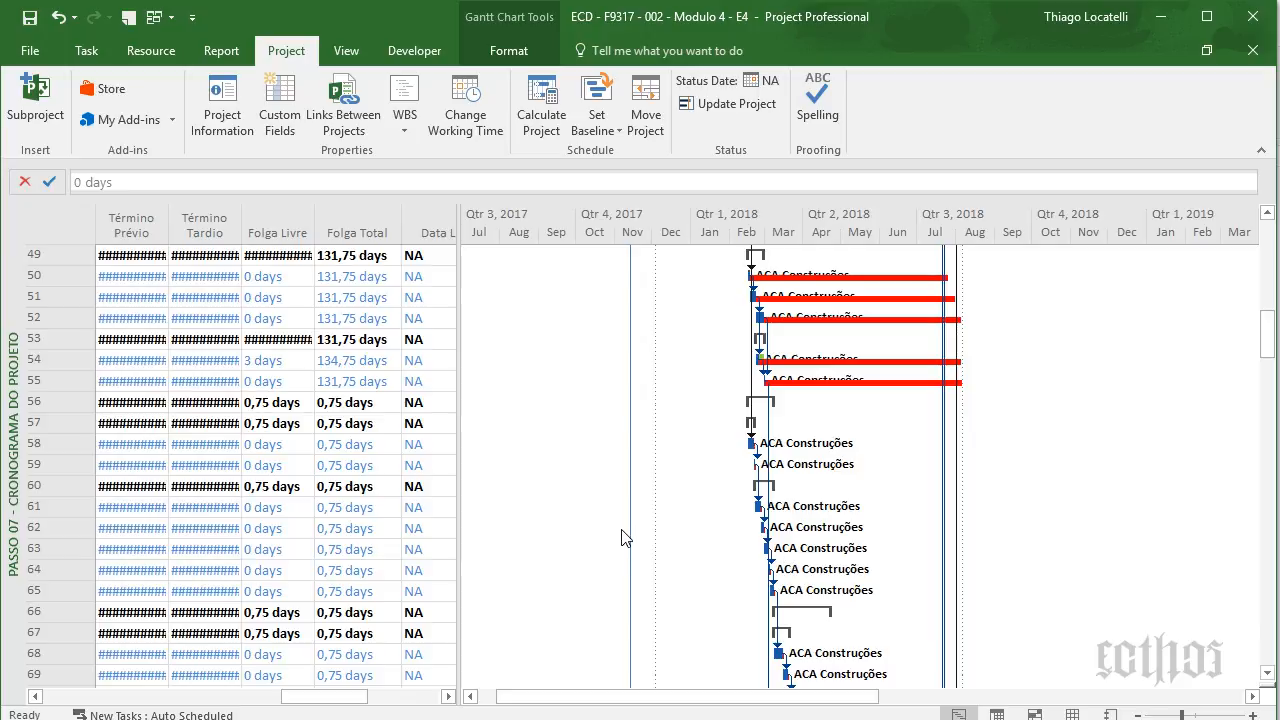
scroll(621, 537, "up", 2)
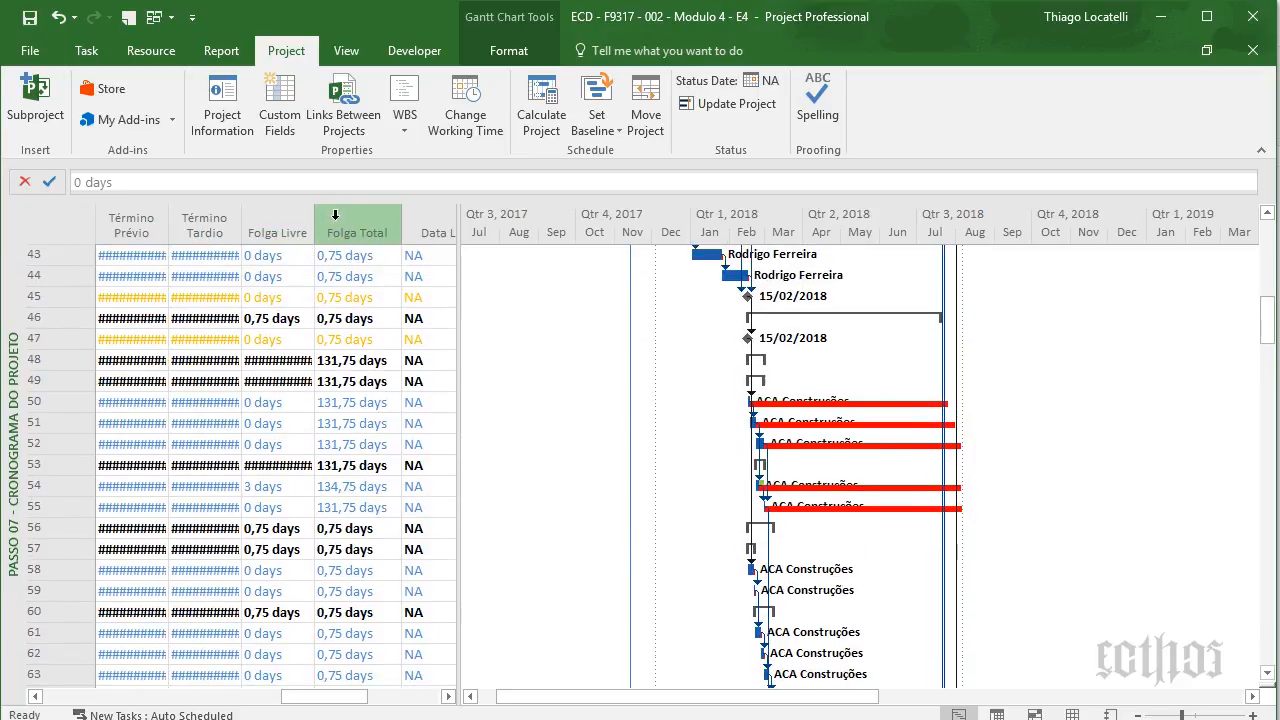
left_click(352, 226)
left_click(354, 341)
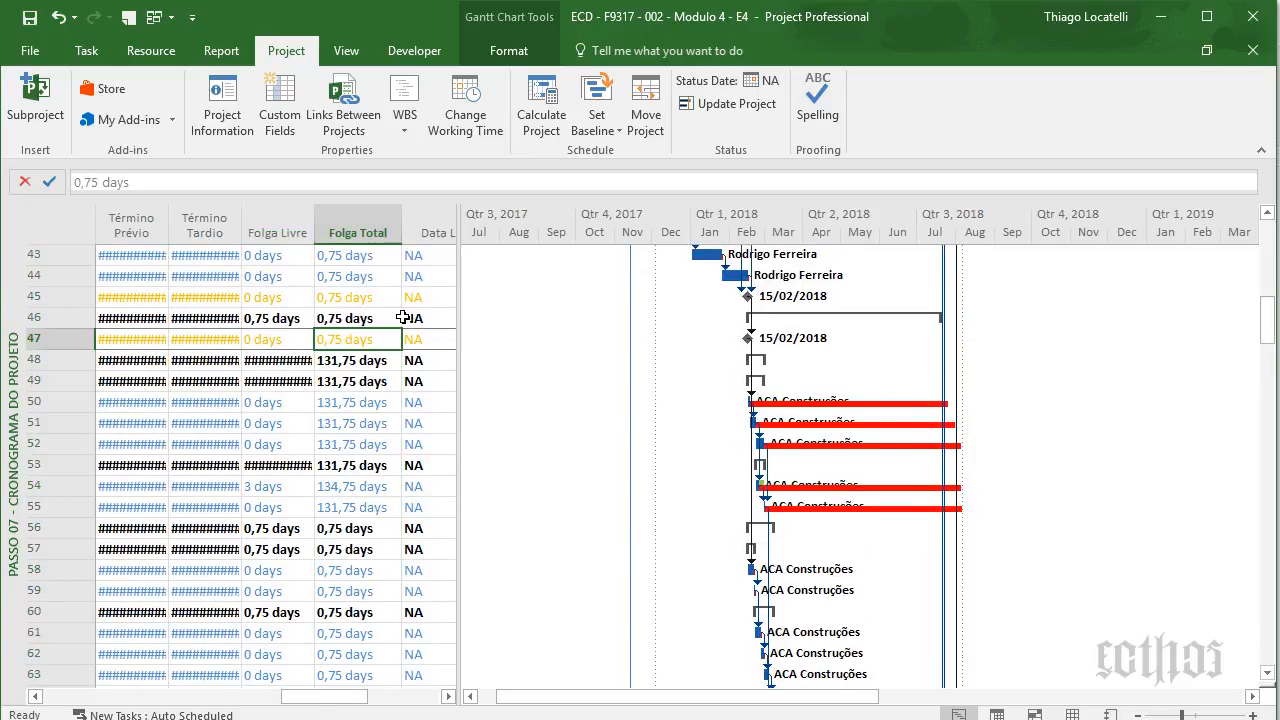
scroll(402, 318, "up", 9)
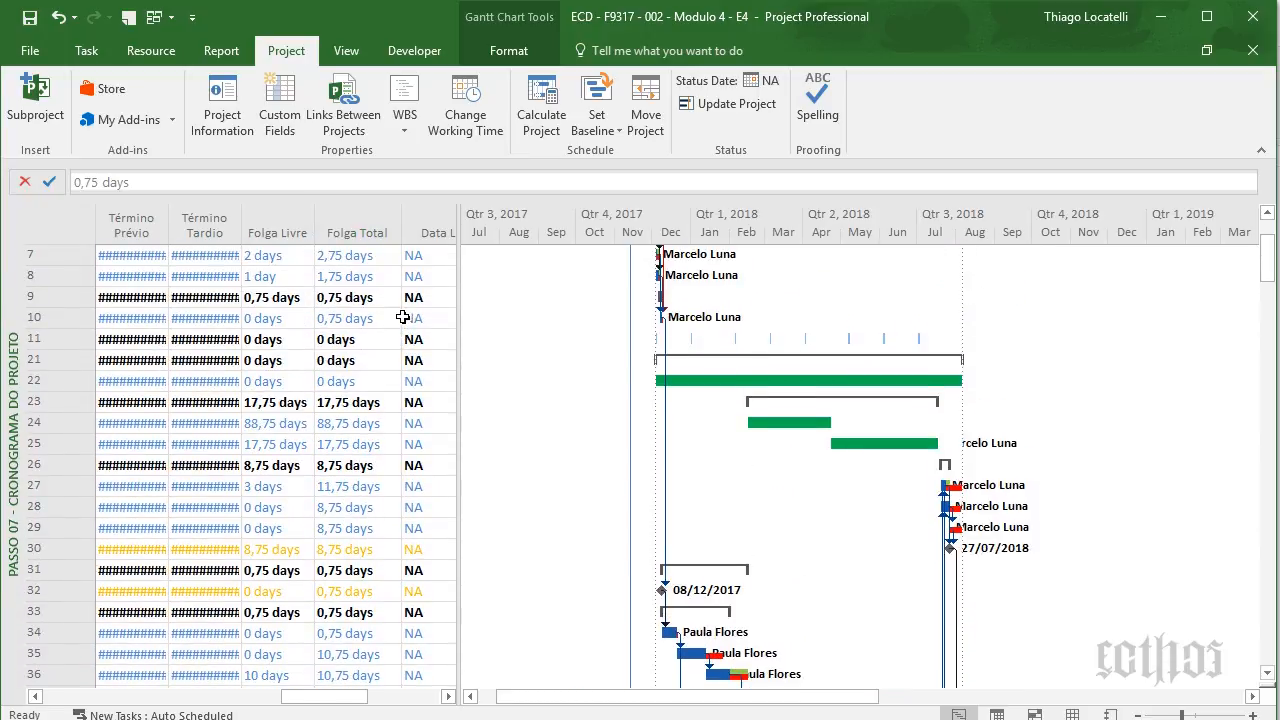
scroll(402, 318, "up", 2)
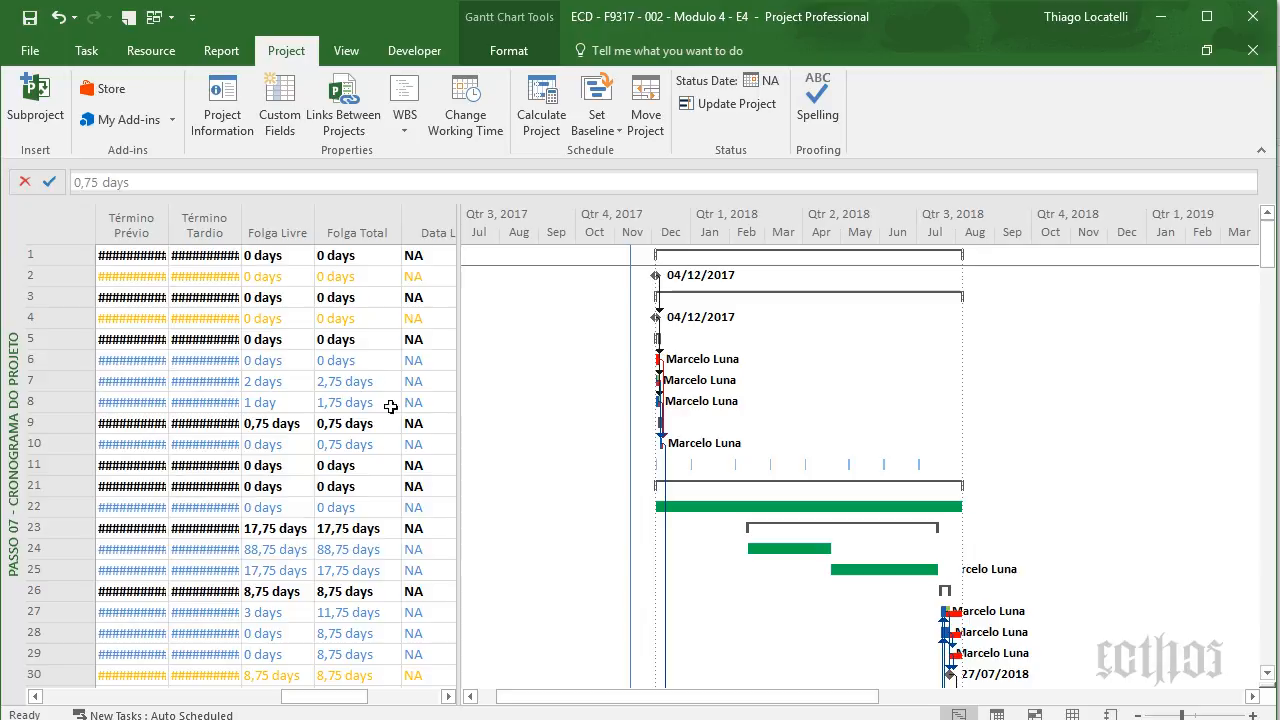
left_click(366, 362)
key("Left")
key("Left")
key("Left")
key("Left")
key("Left")
key("Left")
key("Left")
key("Left")
key("Left")
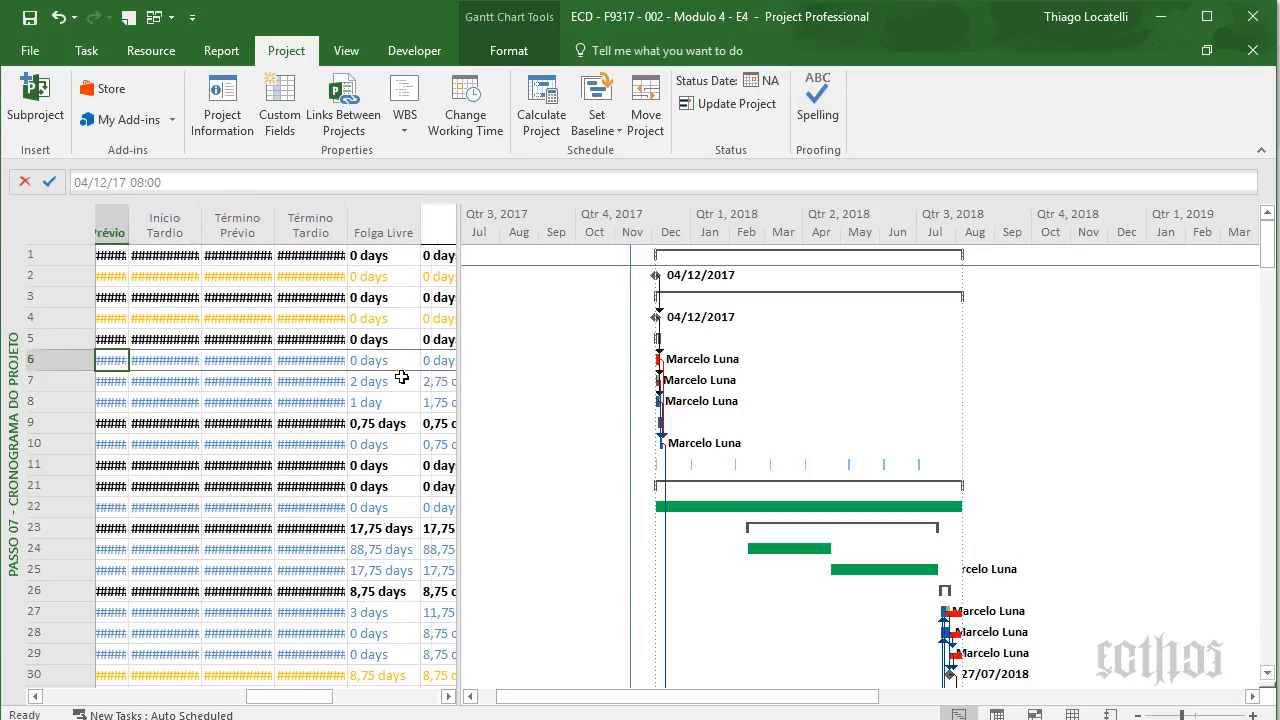
key("Right")
key("Right")
key("Right")
key("Right")
key("Right")
key("Right")
key("Right")
key("Right")
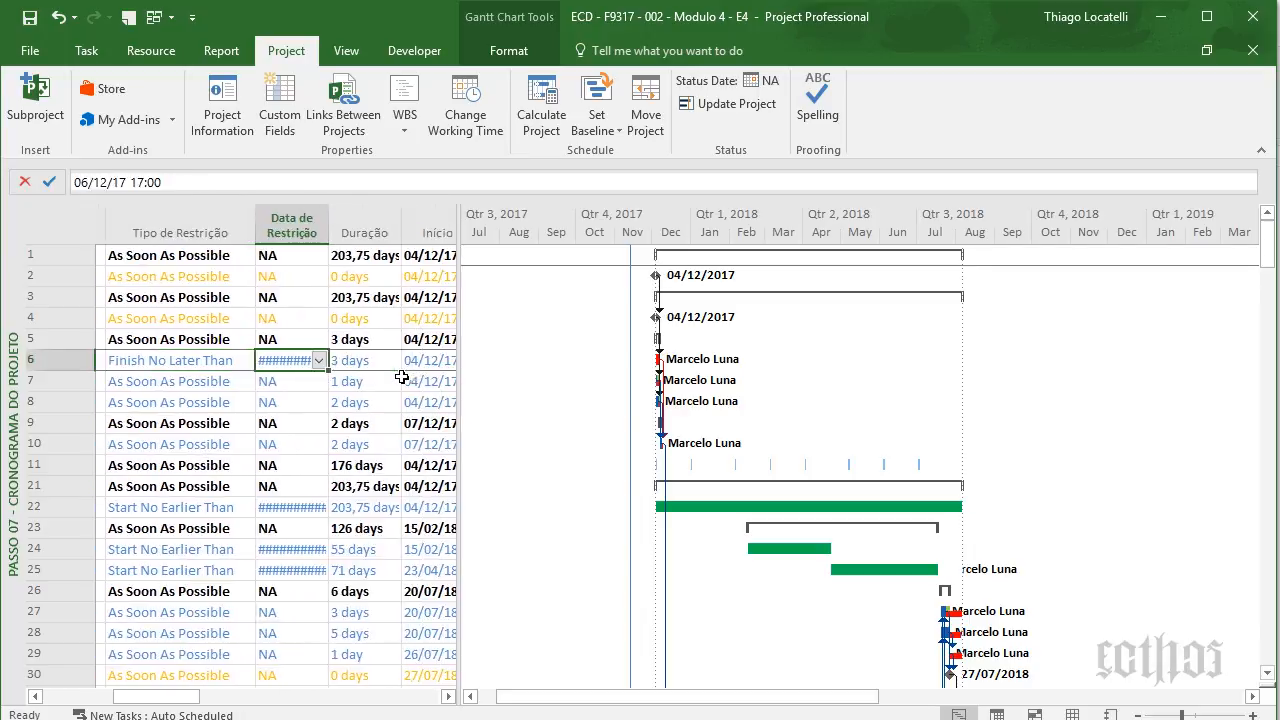
key("Right")
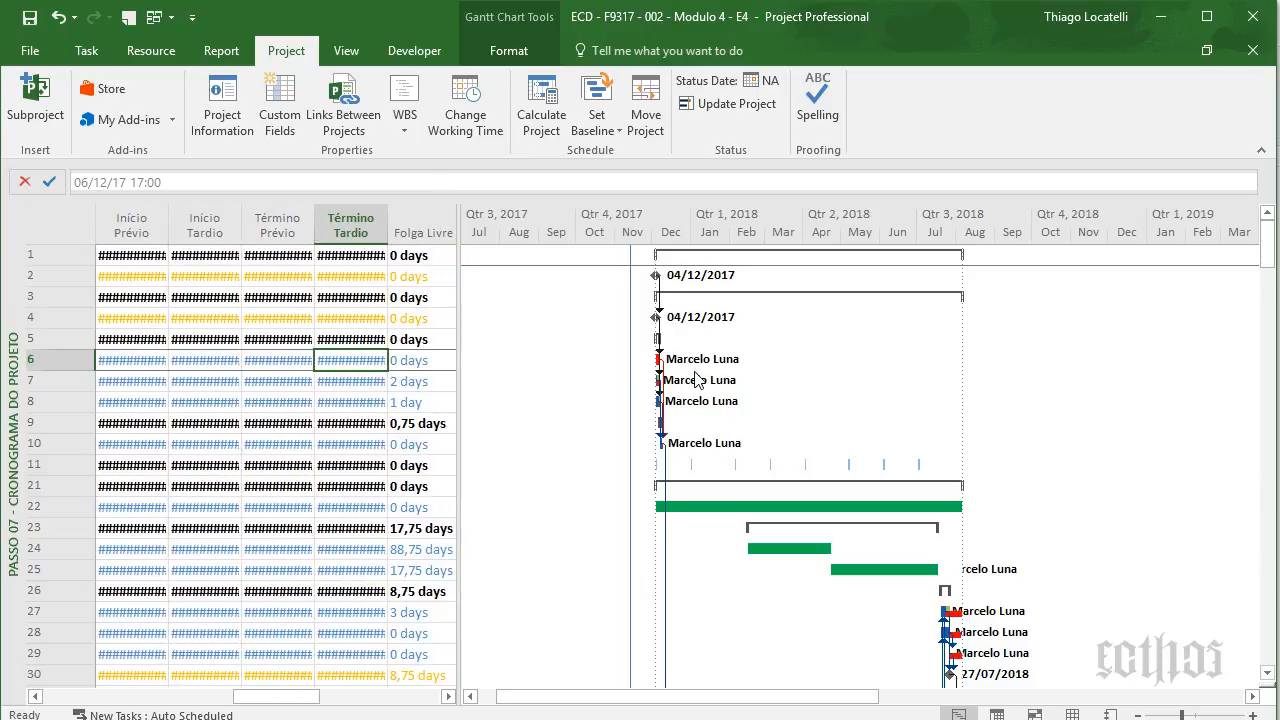
- Zoom the timeline to quarter-day detail on Reunir Documentação, showing its 04–06 Dec 2017 bars
left_click(1255, 715)
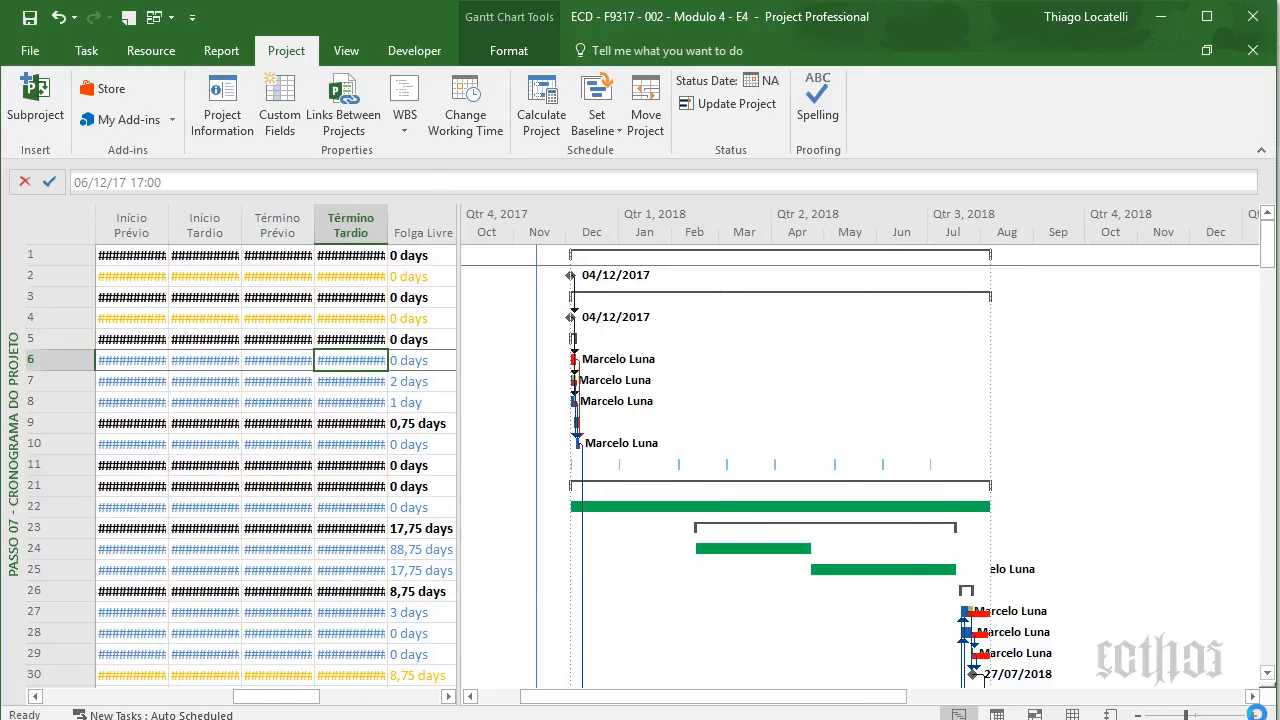
left_click(1255, 715)
left_click(1255, 715)
left_click(1255, 715)
left_click(1254, 714)
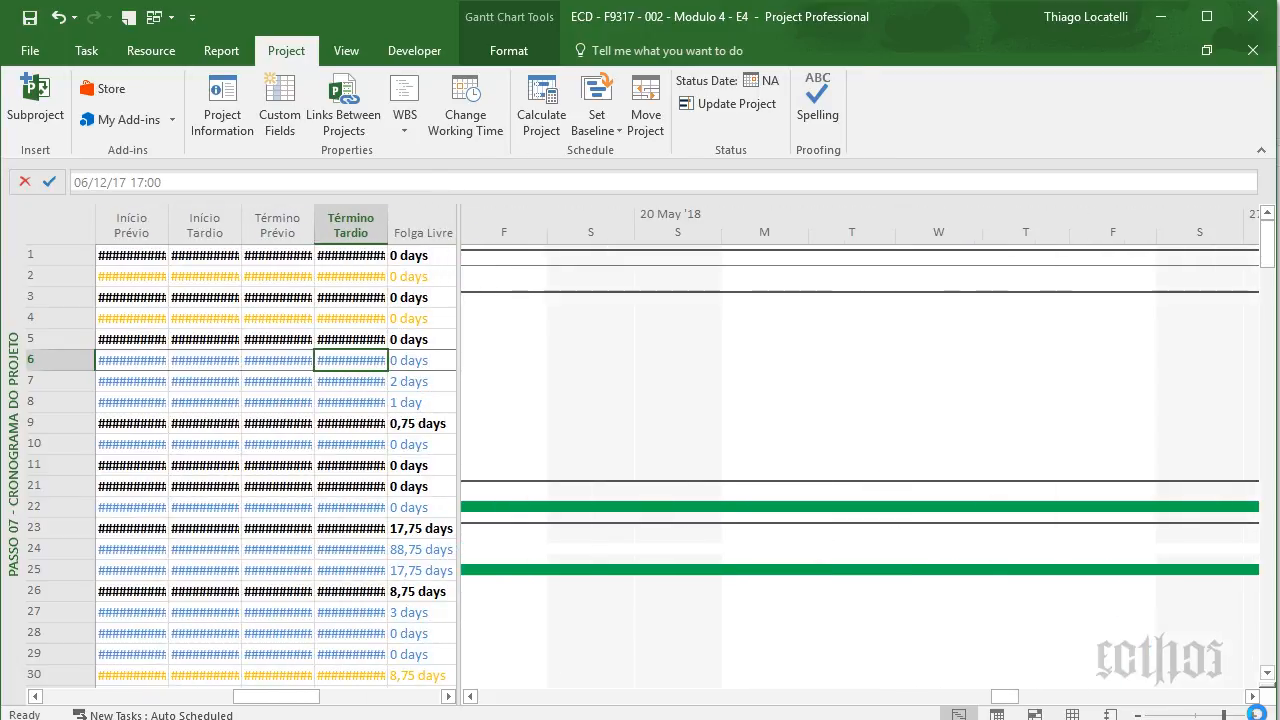
left_click(1254, 714)
left_click(345, 50)
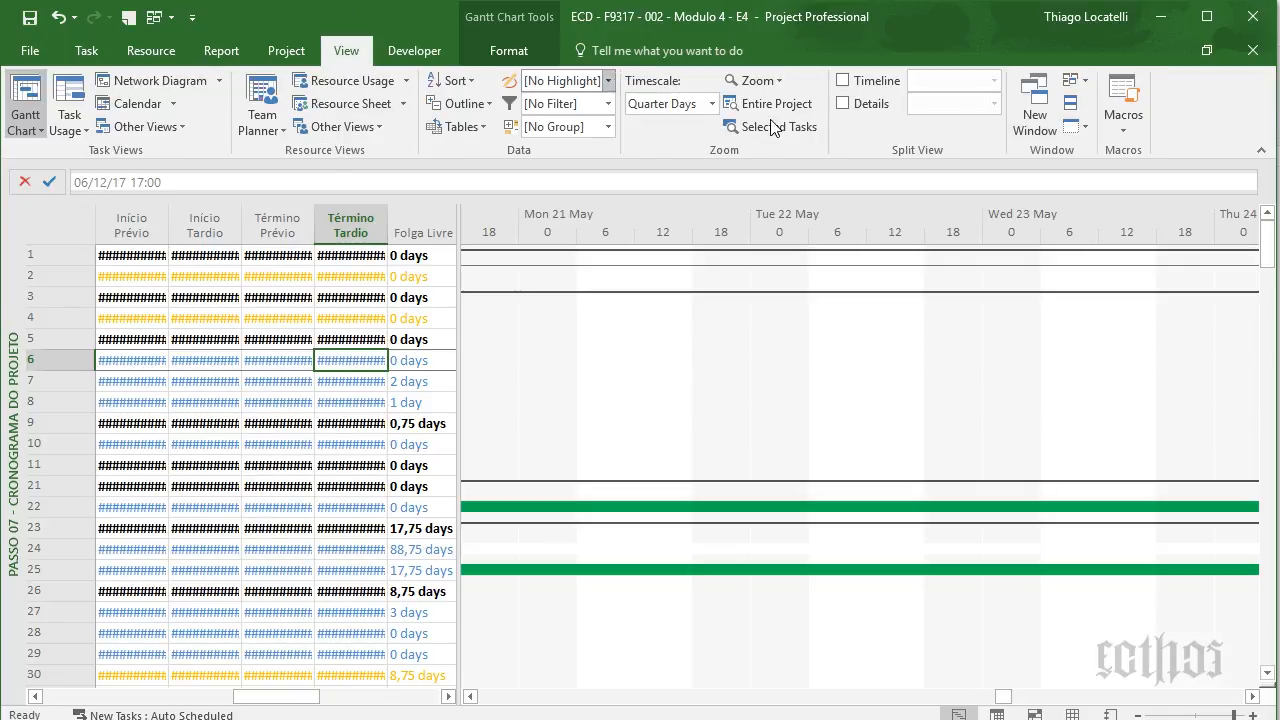
left_click(793, 131)
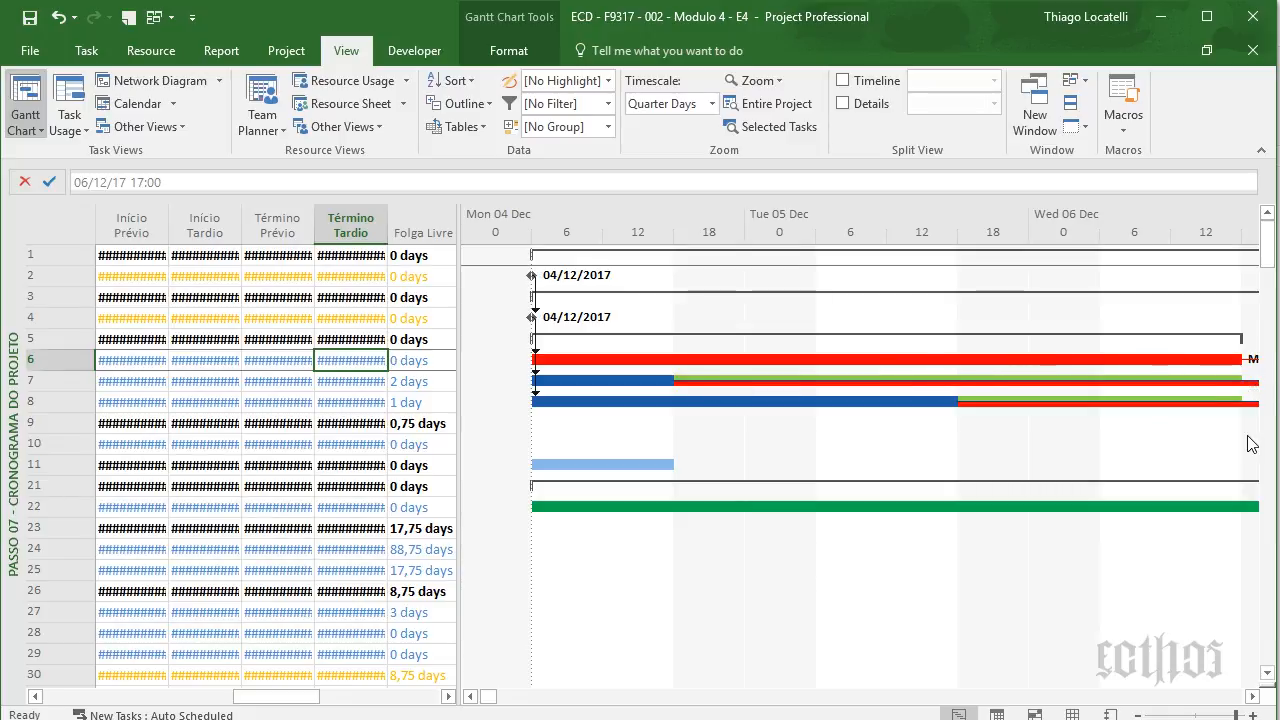
left_click(1252, 697)
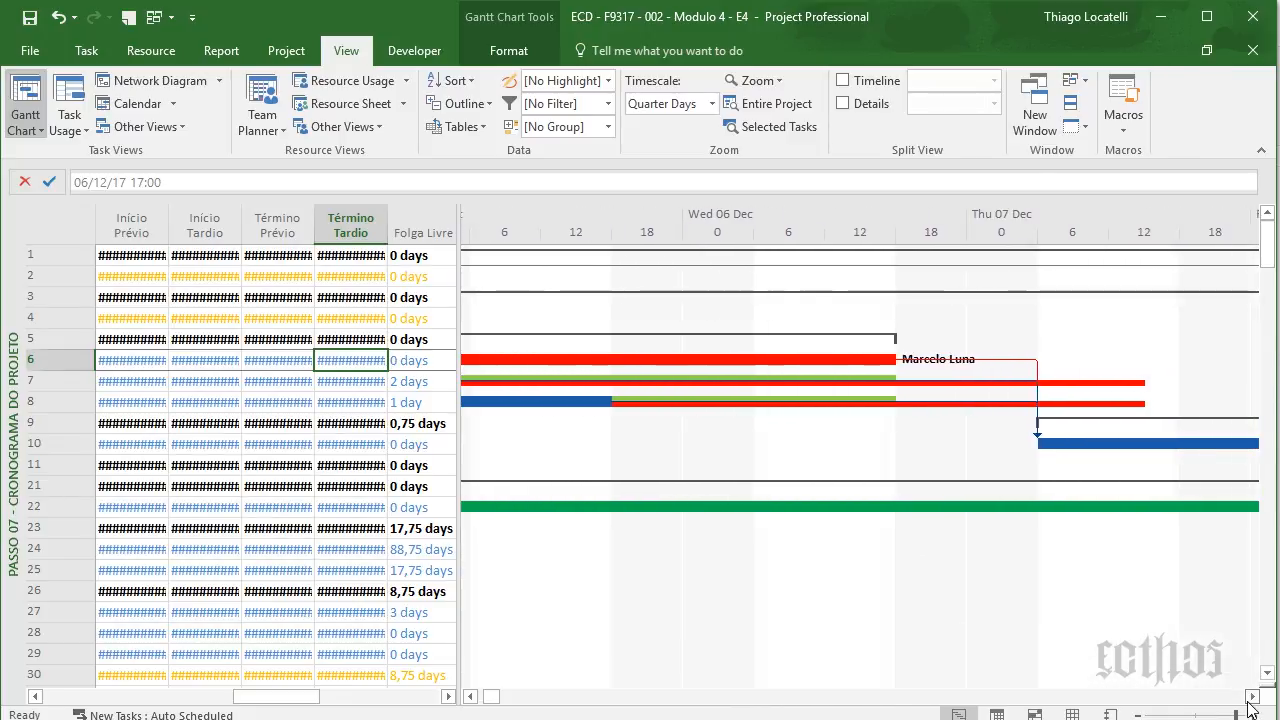
left_click(471, 697)
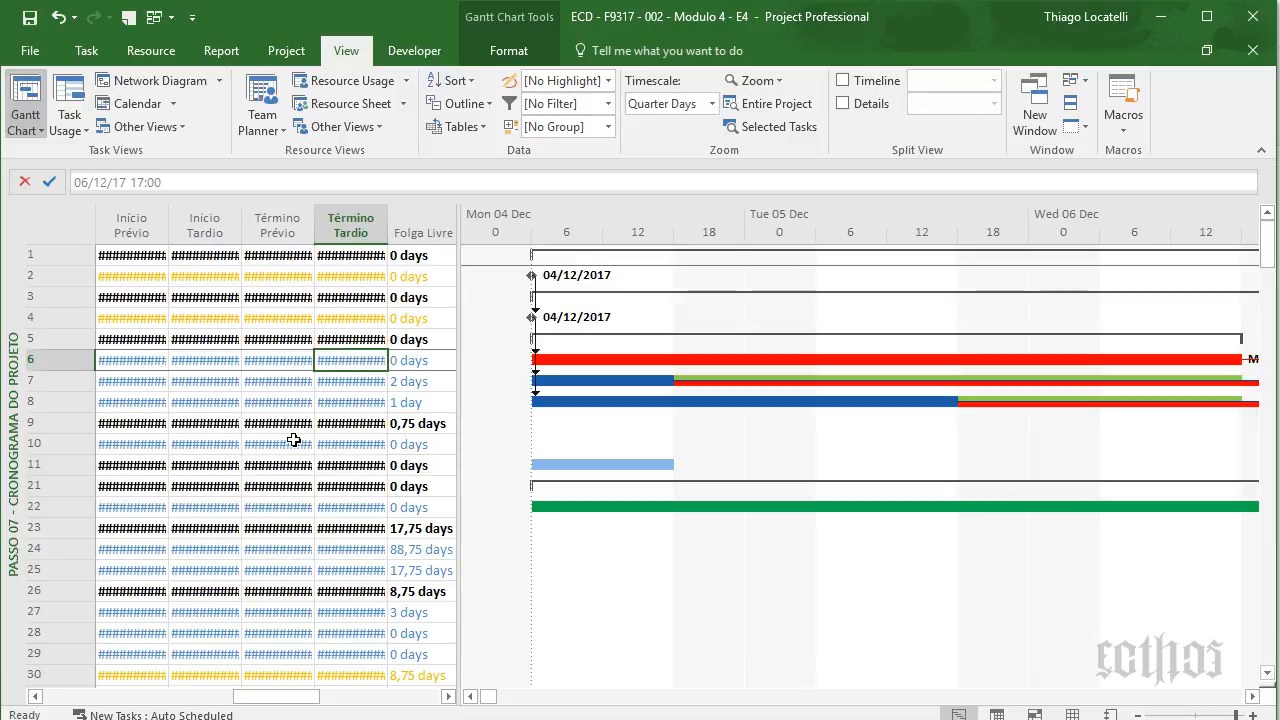
- Open the Gantt chart's Bar Styles dialog and close it with OK
right_click(507, 505)
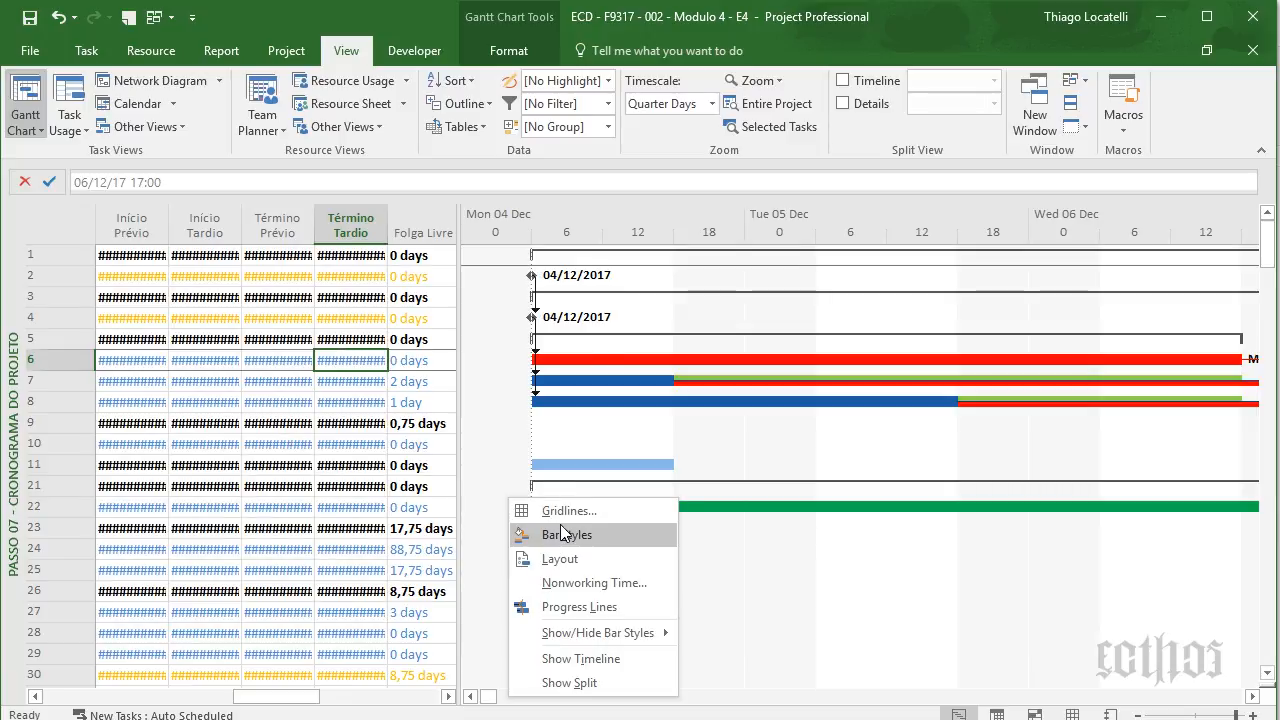
left_click(560, 534)
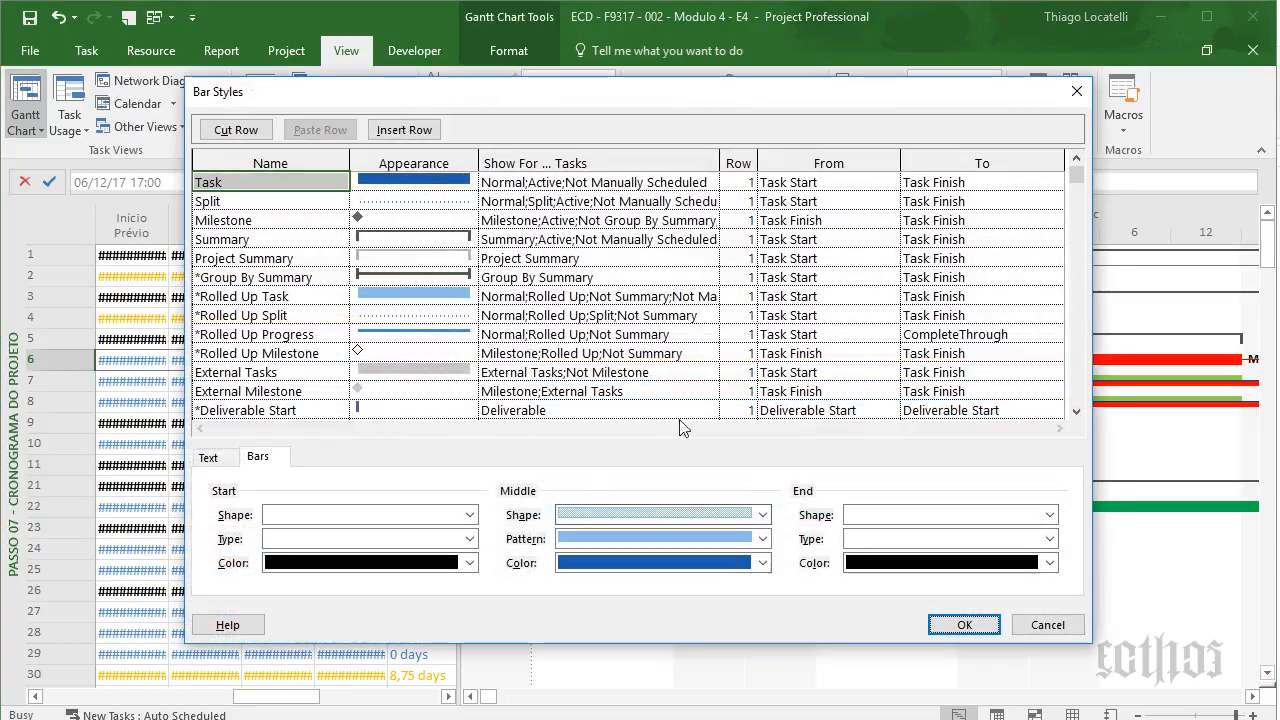
left_click(964, 624)
- Review the Current Date and Status Date gridline styles and apply them with OK
right_click(878, 601)
left_click(945, 414)
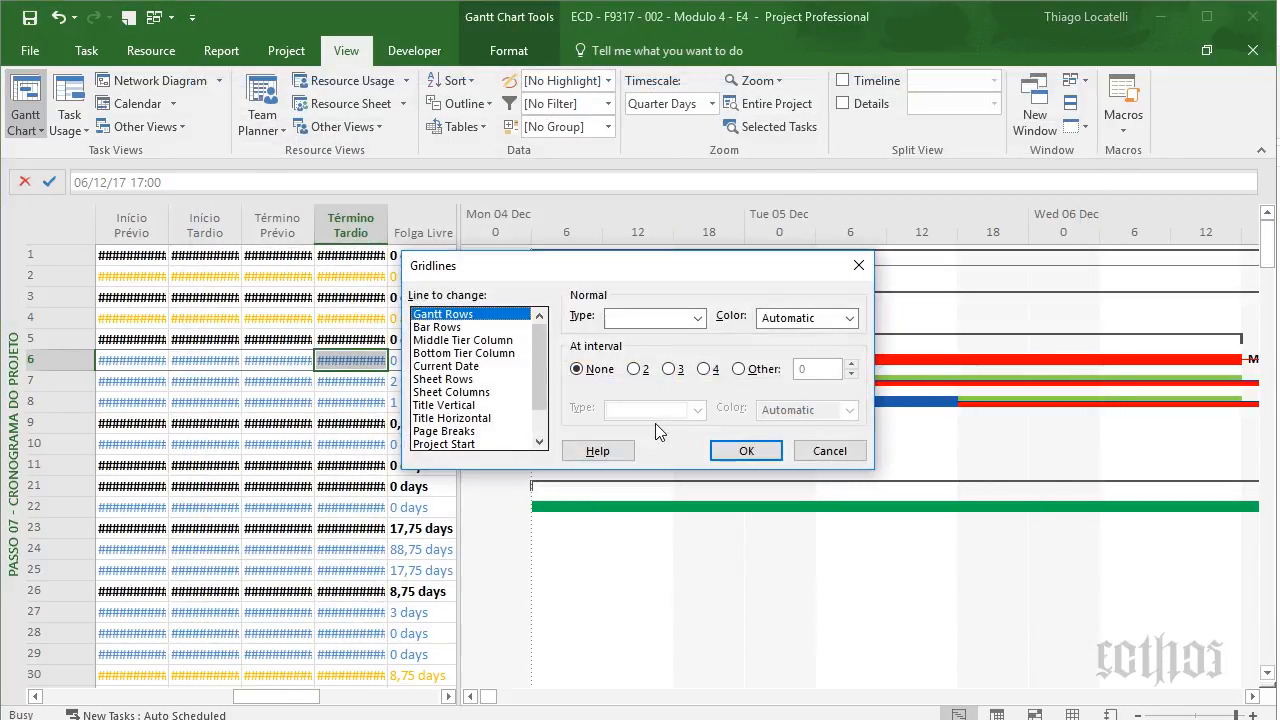
left_click(472, 367)
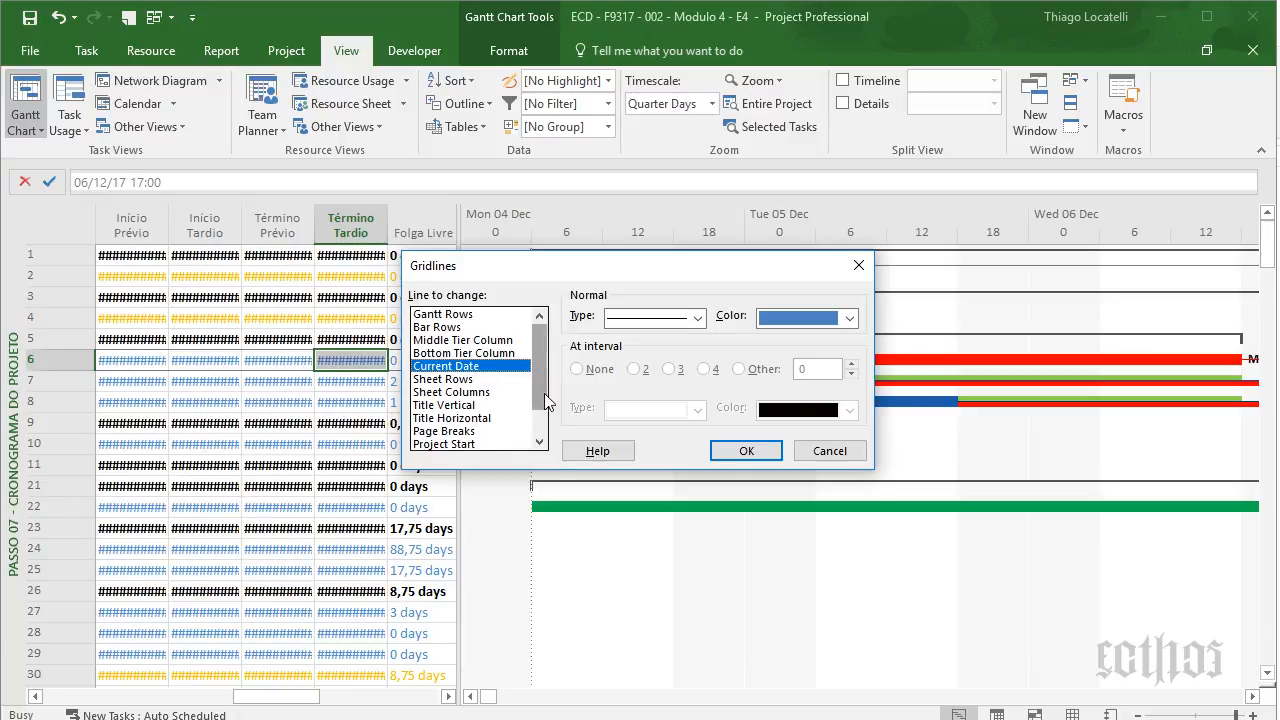
scroll(526, 384, "down", 1)
left_click(445, 431)
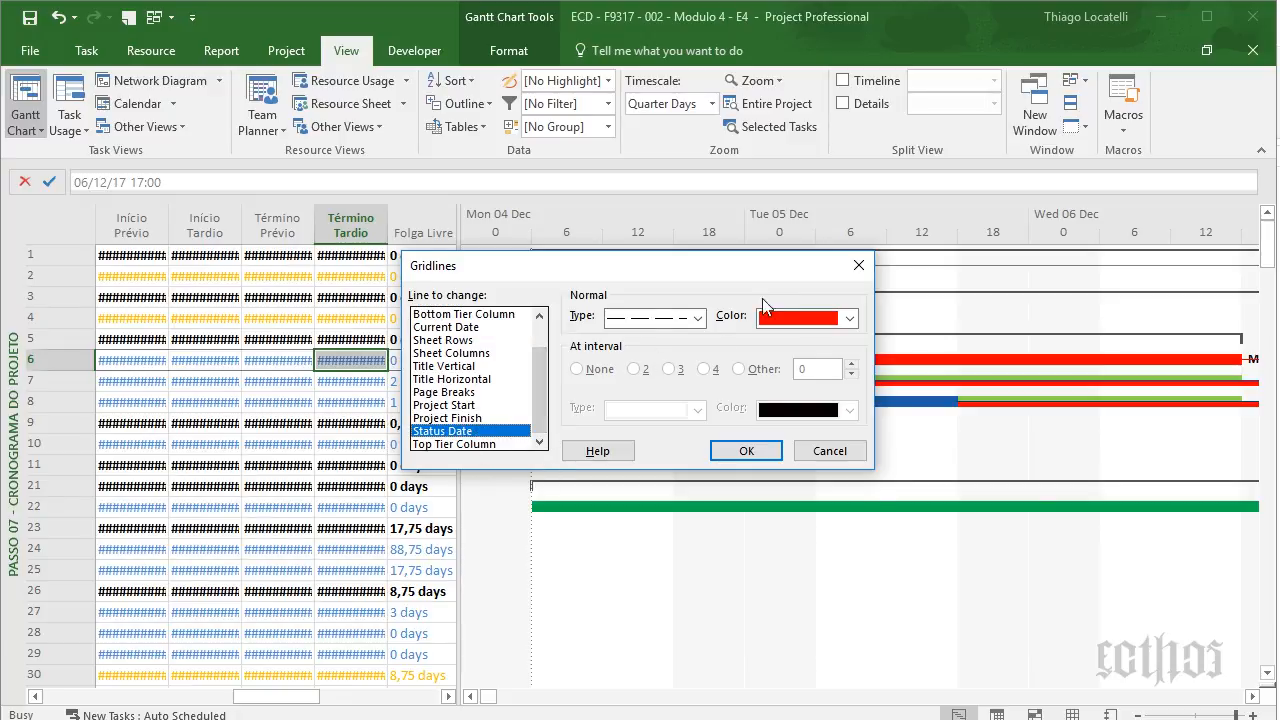
left_click(746, 451)
- Check the chart Layout settings without changes, then bring up the saved views list
right_click(737, 551)
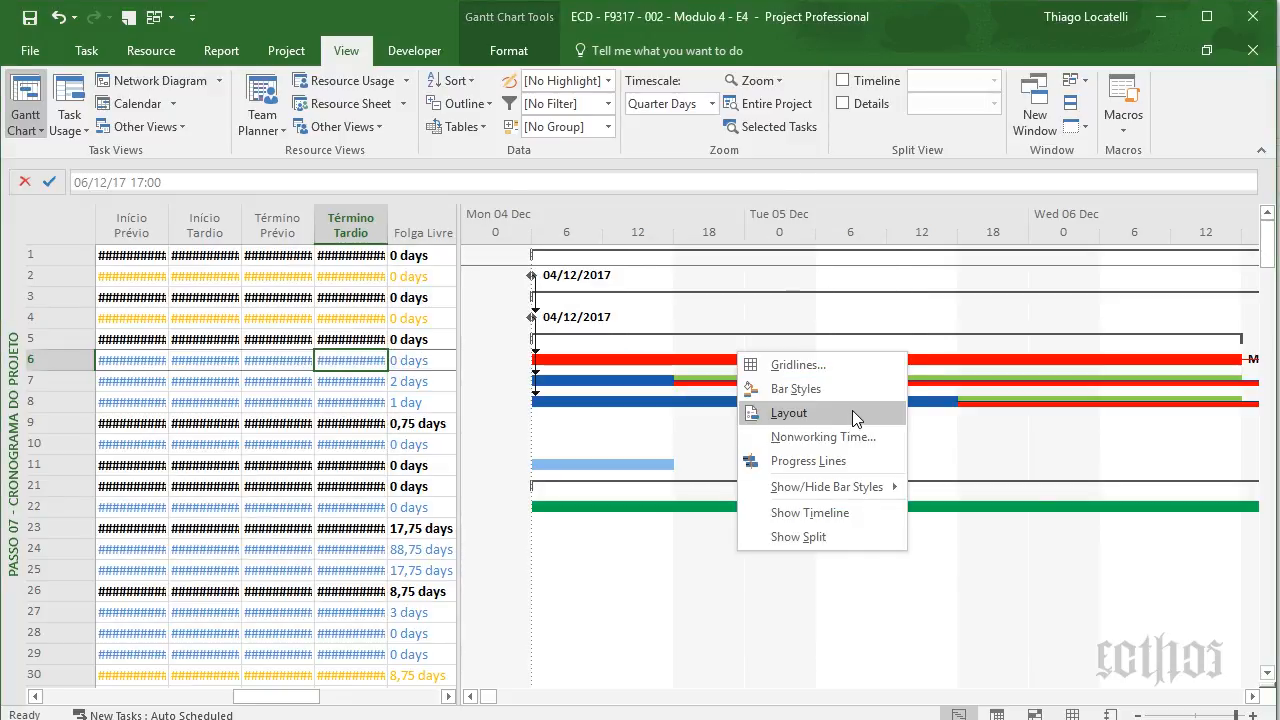
left_click(852, 411)
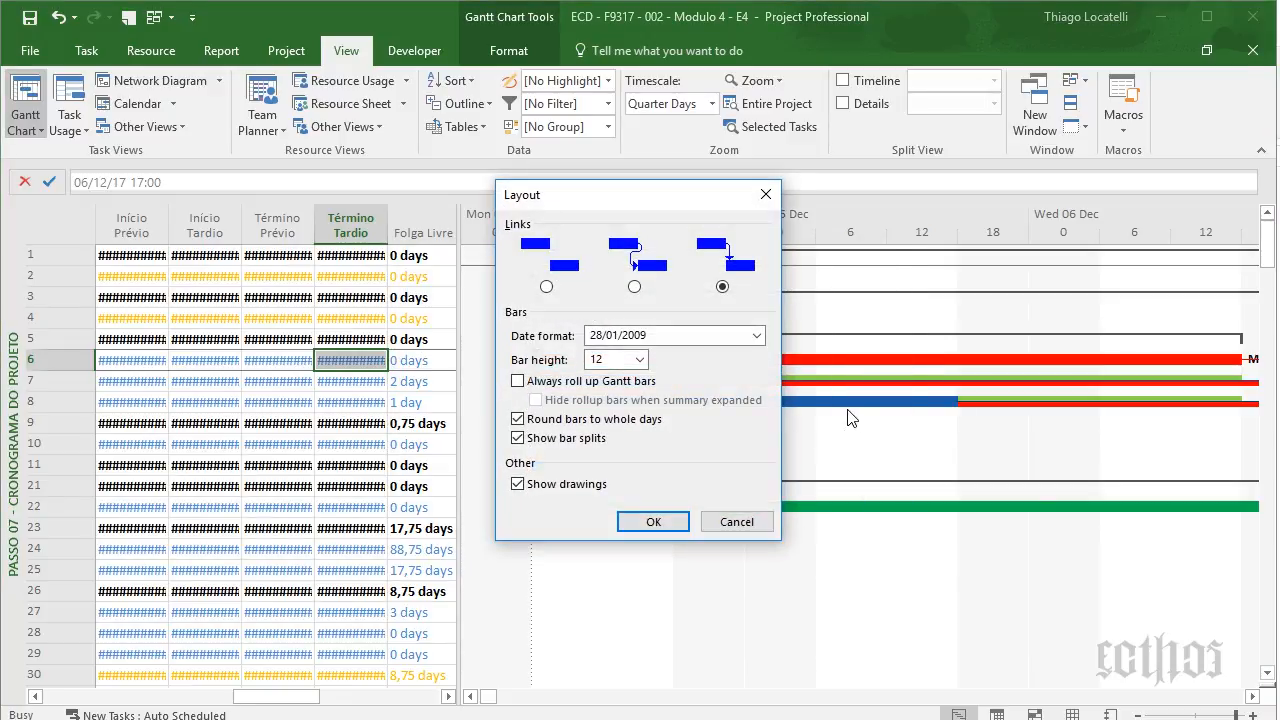
left_click(737, 521)
right_click(14, 336)
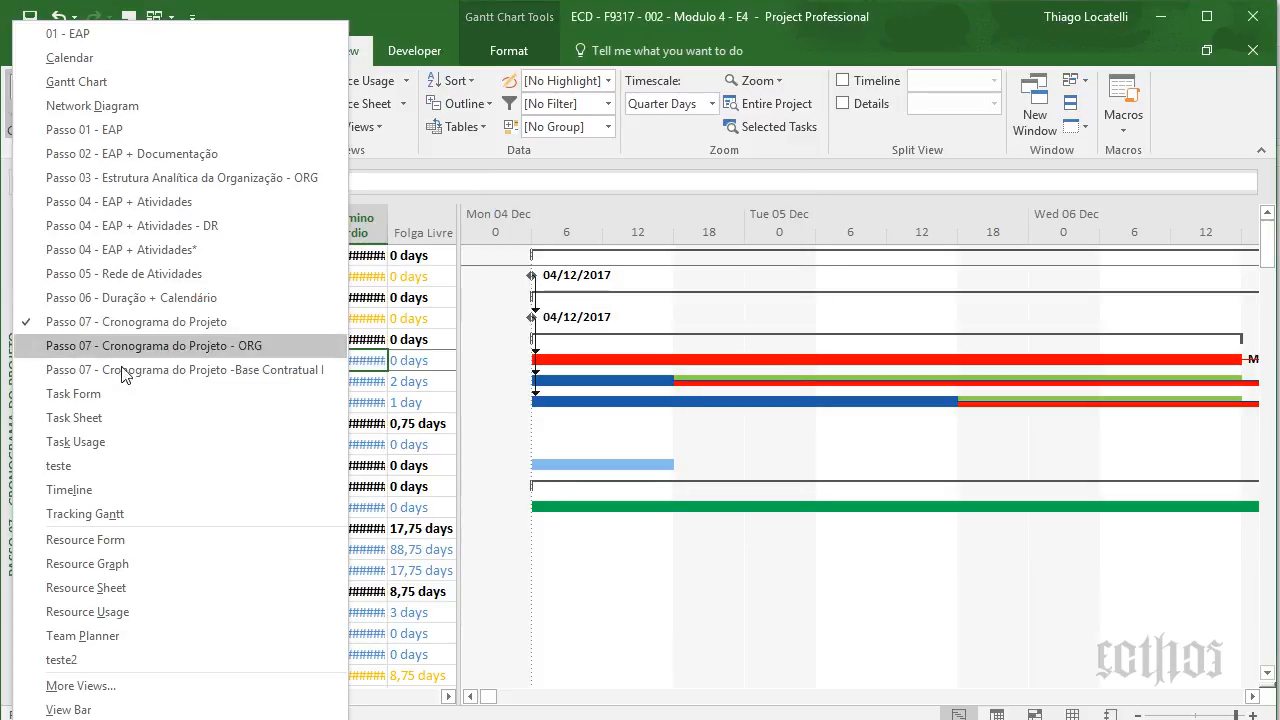
- Switch to the 'Passo 07 - Cronograma do Projeto - ORG' view and toggle the No Value group
left_click(162, 345)
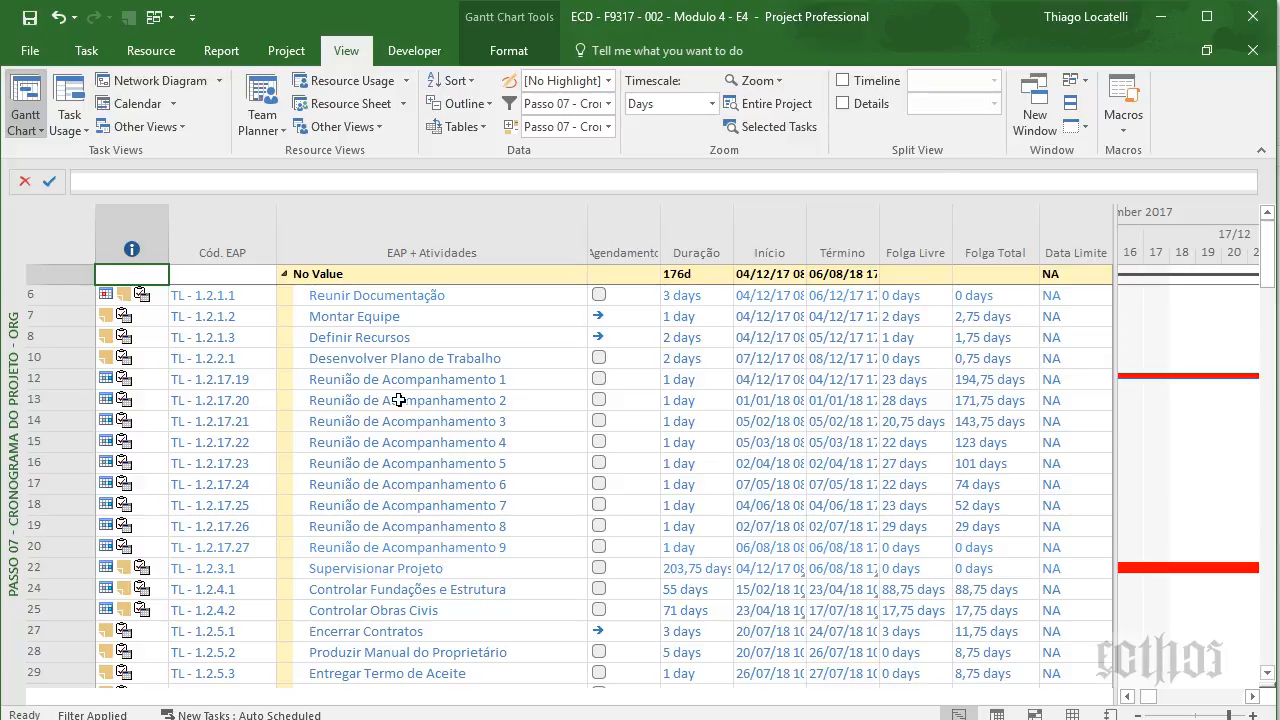
left_click(283, 274)
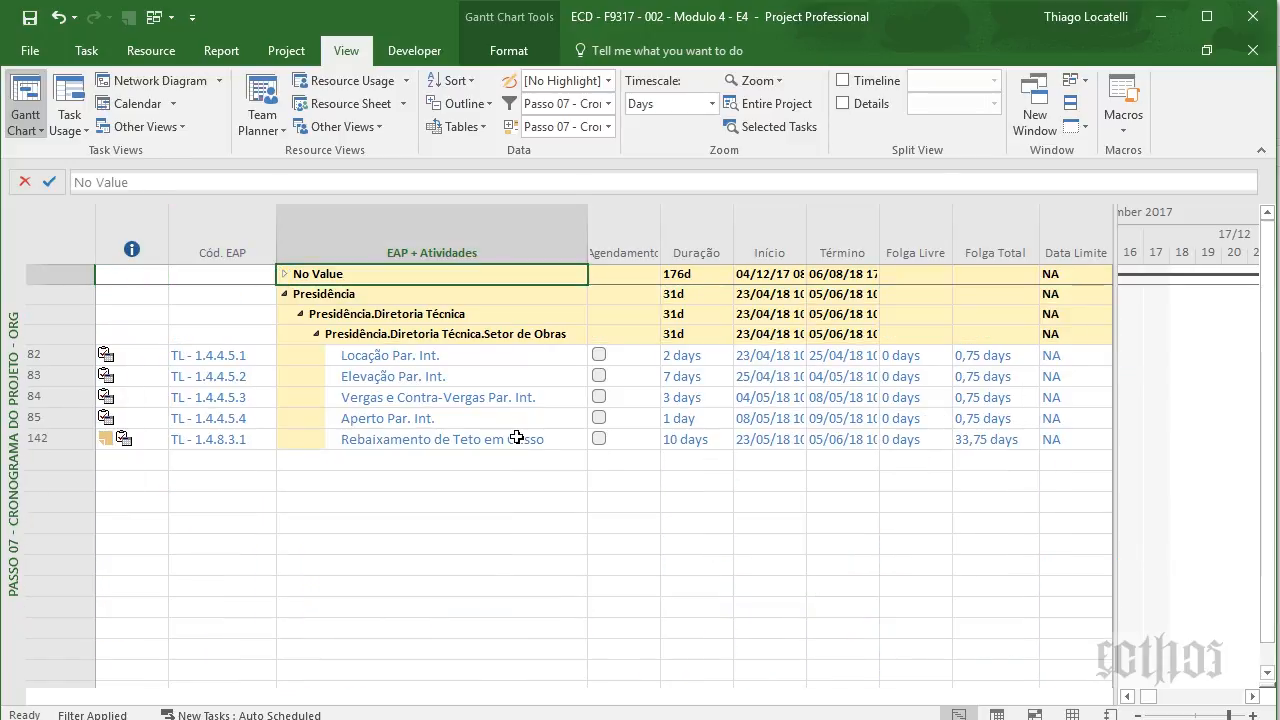
left_click(284, 274)
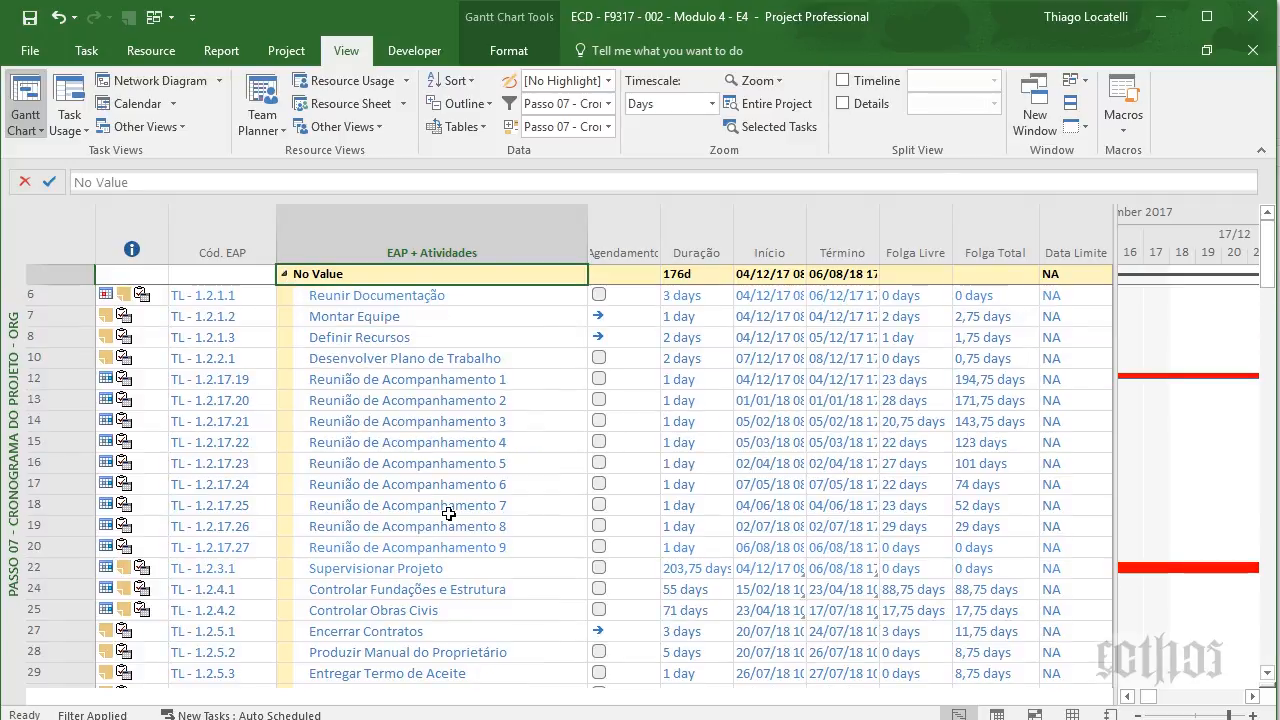
- Select from Projeto Básico Inst. downward, then return up and collapse the No Value group
scroll(449, 513, "down", 5)
left_click(433, 530)
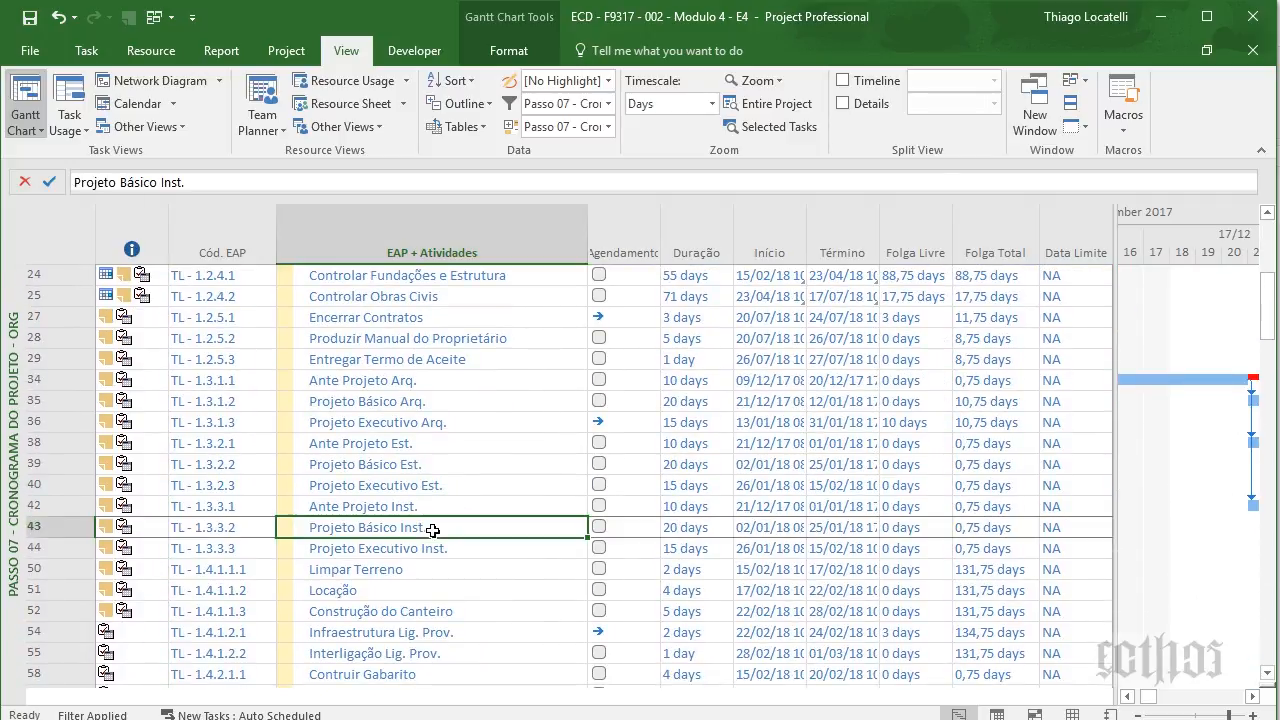
key("shift+Down")
key("shift+Down")
key("shift+Down")
key("shift+Down")
key("shift+Down")
key("Up")
key("Up")
key("Up")
key("Up")
key("Up")
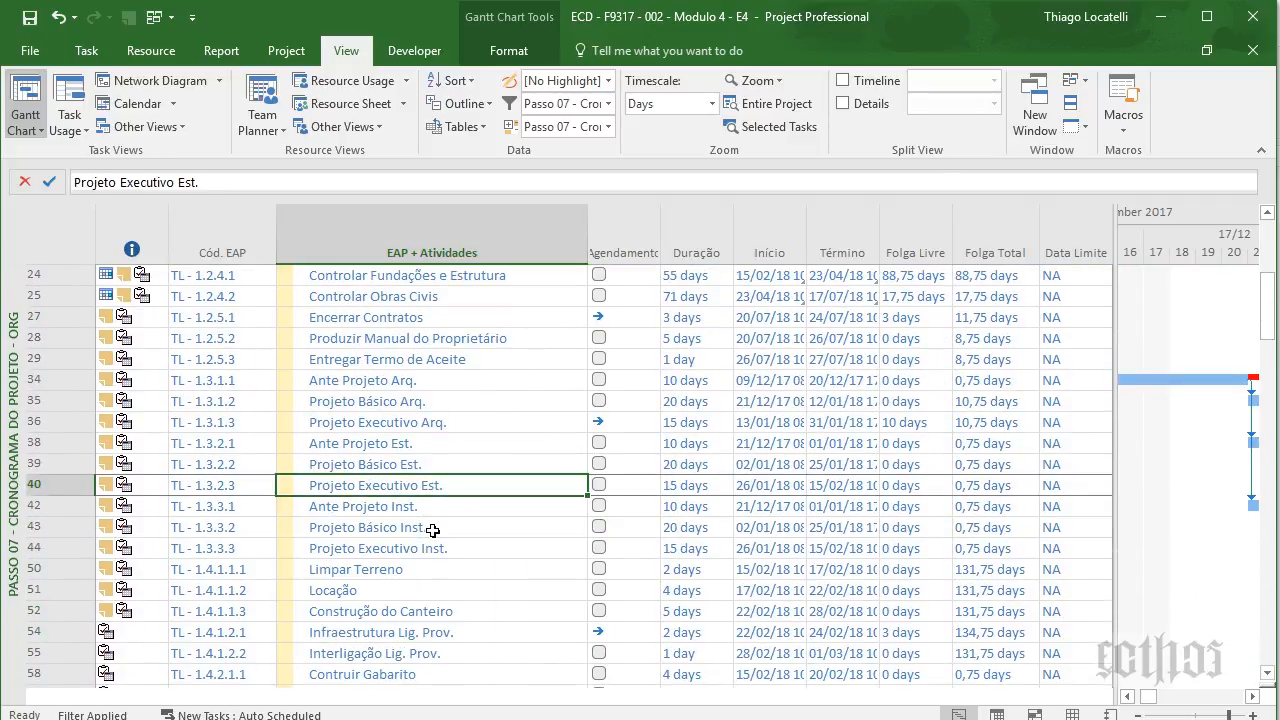
key("Up")
key("Up")
key("Up")
key("Up")
key("Up")
key("Up")
key("Up")
key("Up")
key("Up")
key("Up")
key("Up")
key("Up")
key("Up")
key("Up")
key("Up")
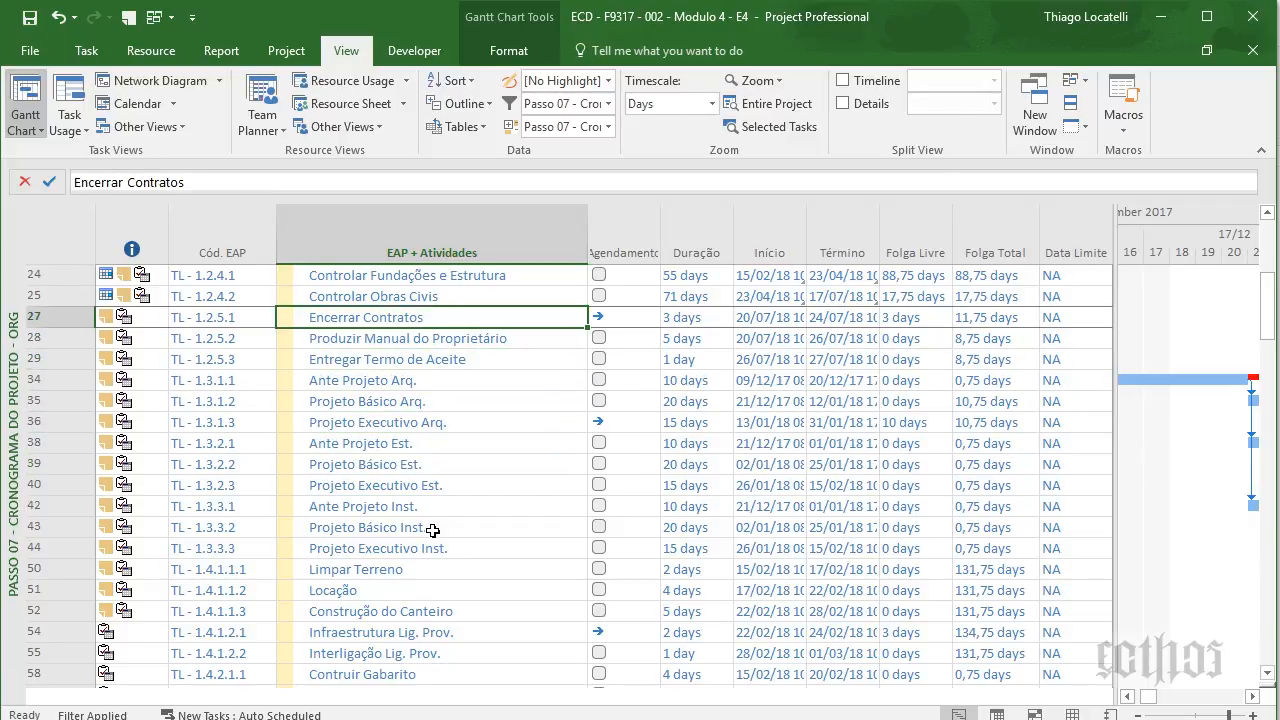
key("Up")
key("Up")
key("Up")
key("Up")
key("Up")
key("Up")
key("Up")
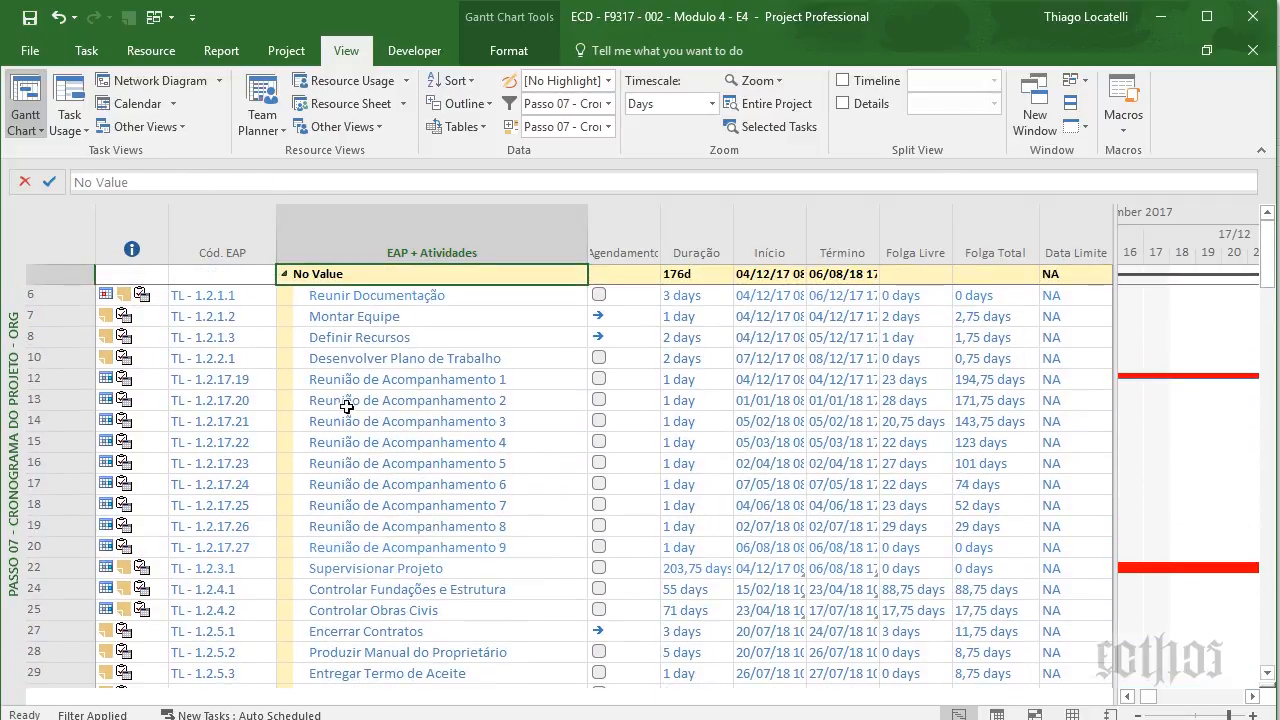
left_click(284, 273)
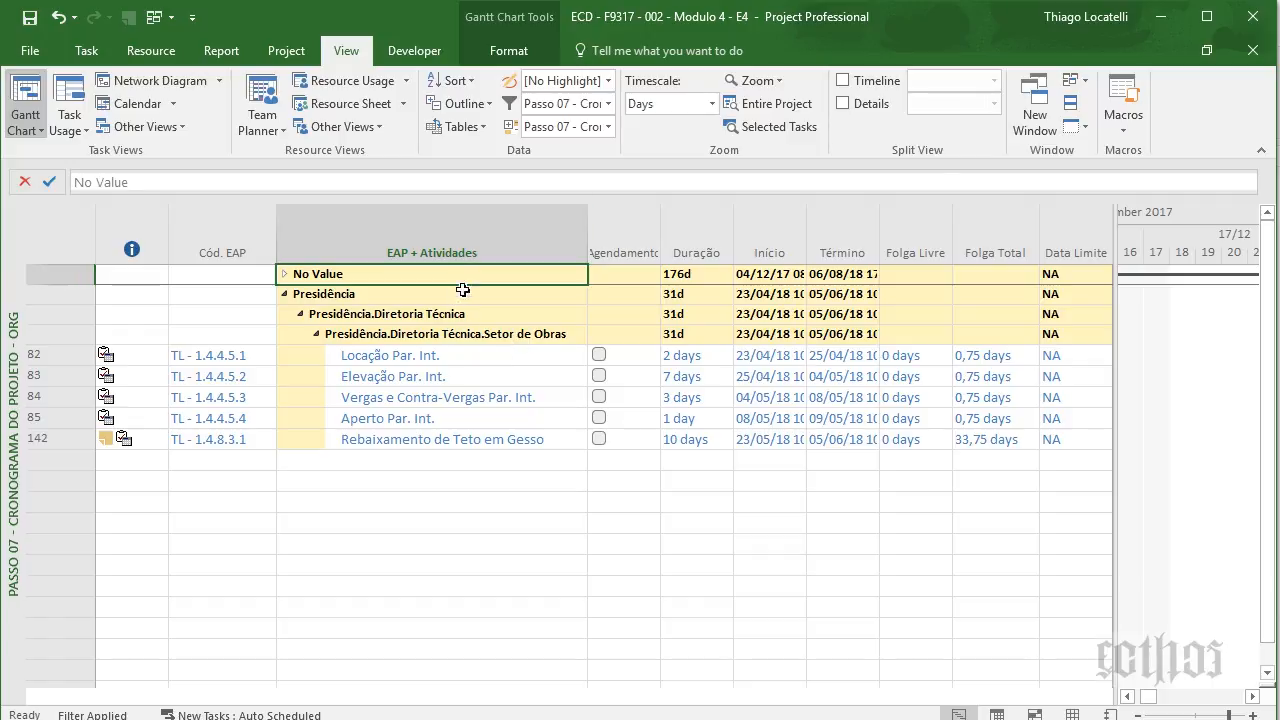
- Select the Presidência tasks down to Rebaixamento de Teto em Gesso, leaving No Value collapsed
left_click_drag(463, 376, 463, 440)
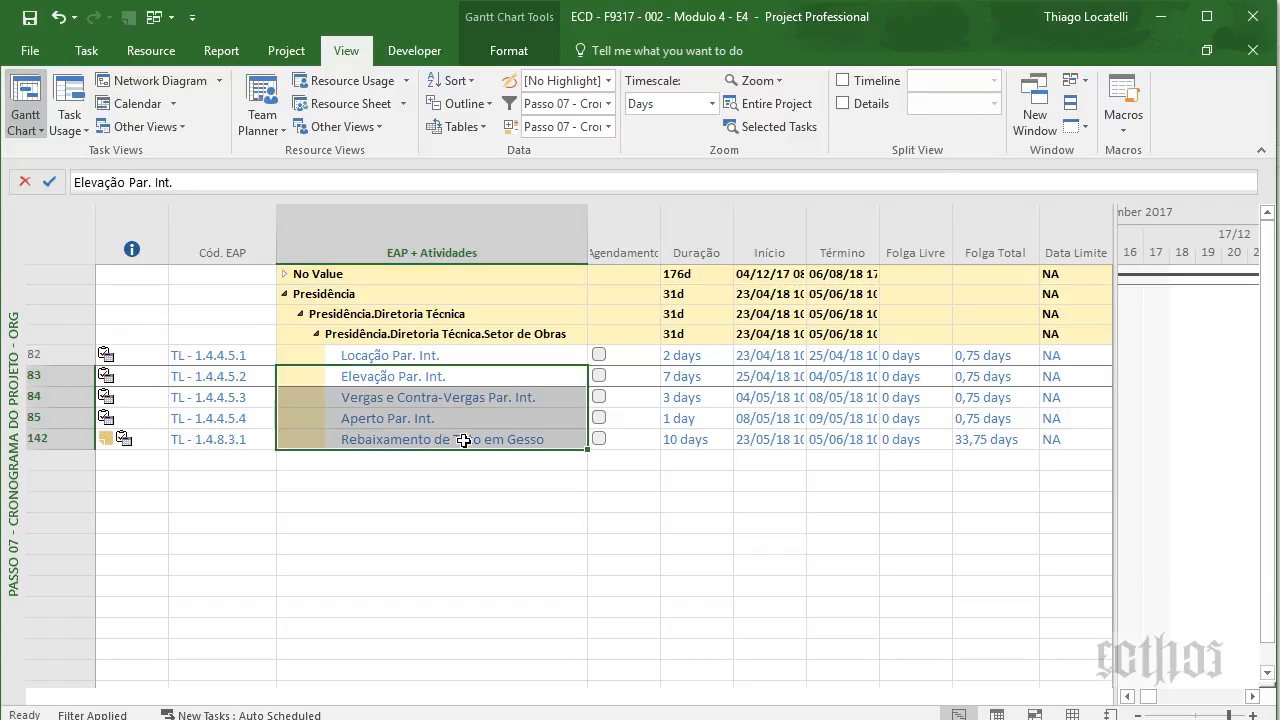
left_click(469, 440)
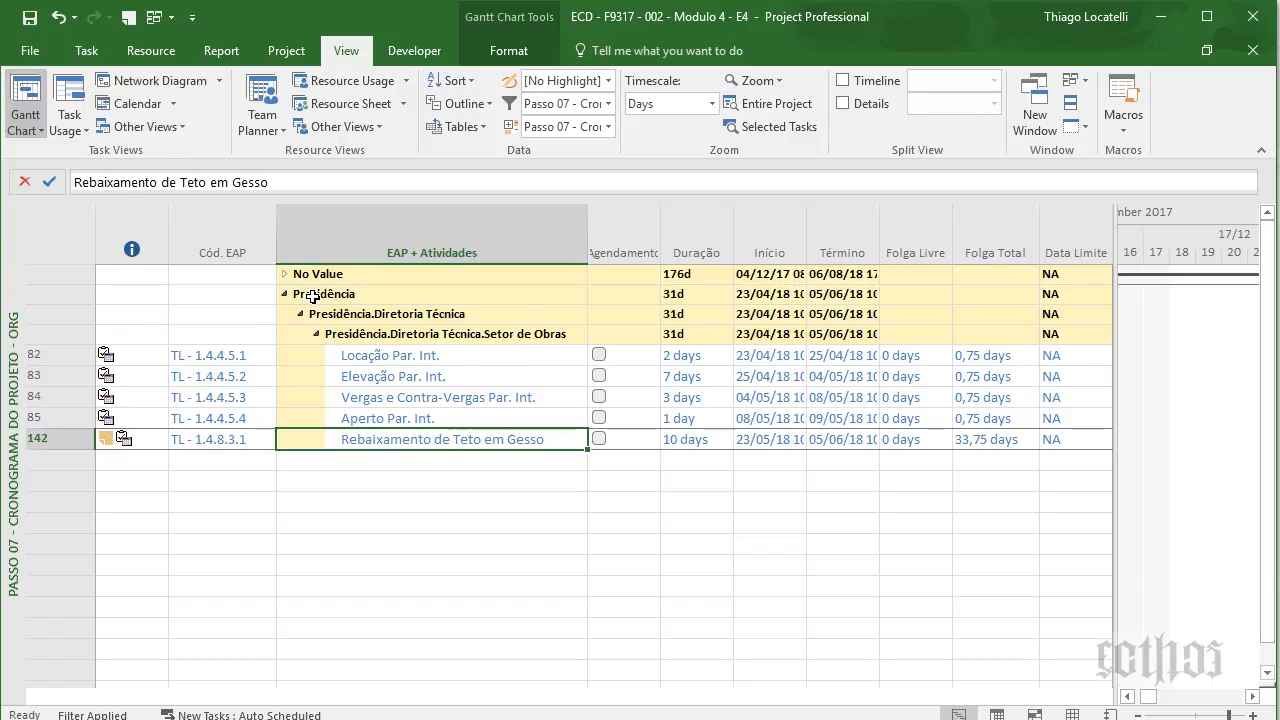
left_click(283, 273)
left_click(283, 273)
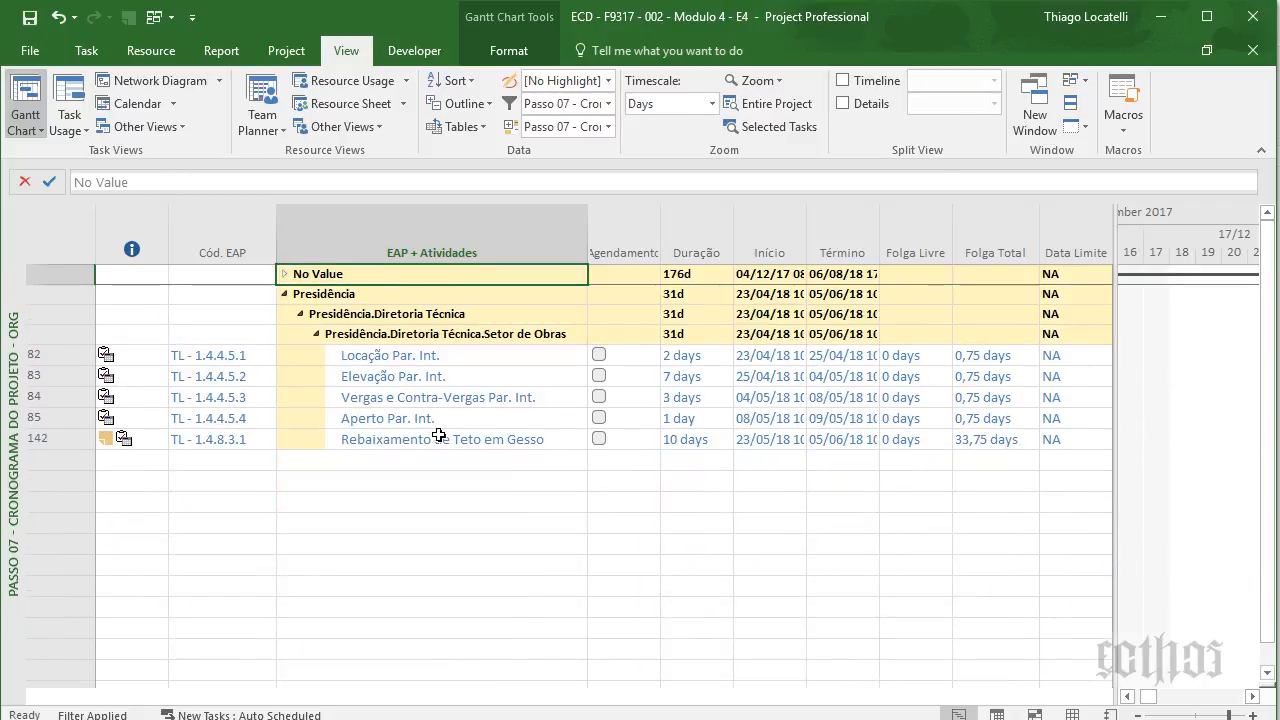
left_click(607, 104)
- Review the 'Passo 07 - Cronograma do Projeto ORG' filter's Summary and Milestone criteria without changes
left_click(582, 527)
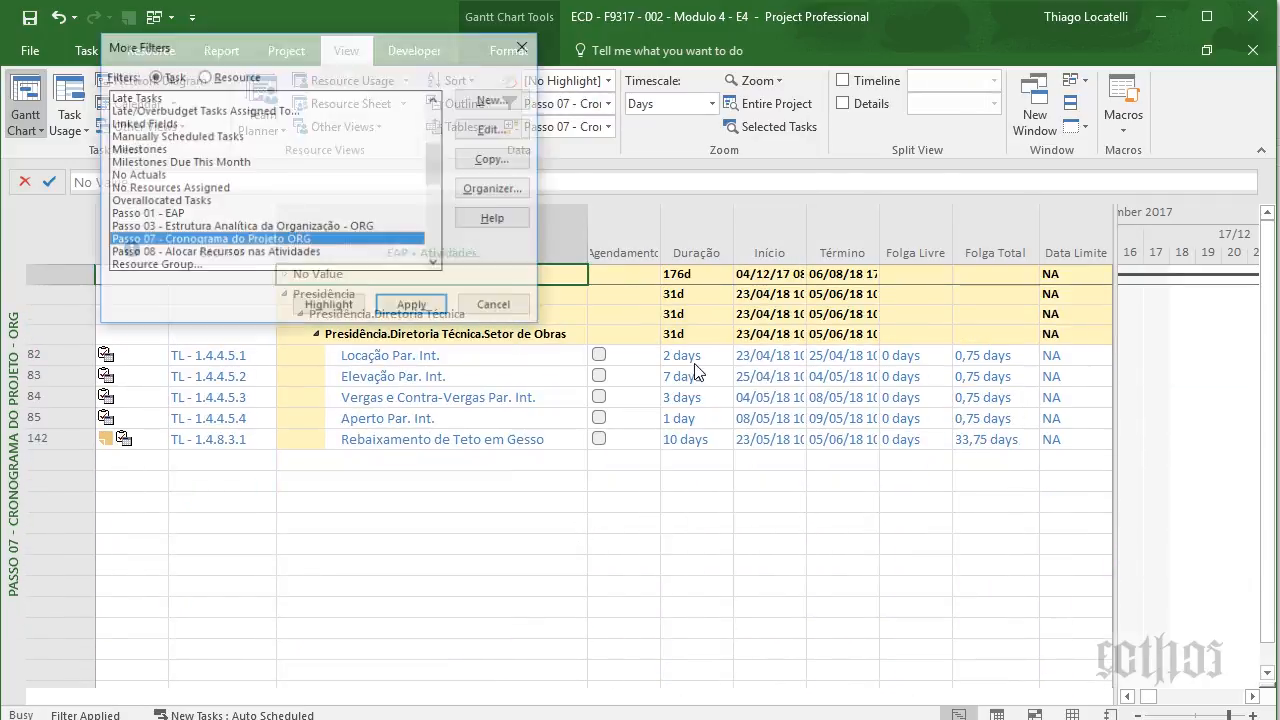
left_click(496, 130)
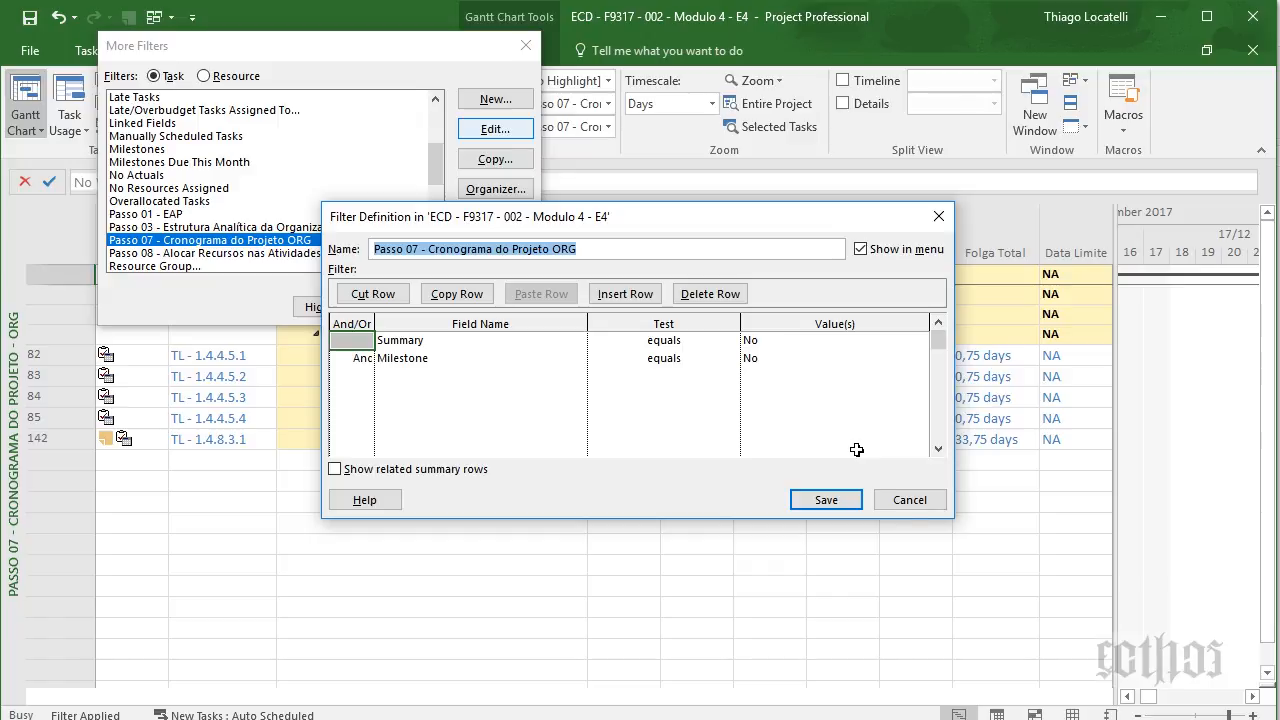
left_click(912, 501)
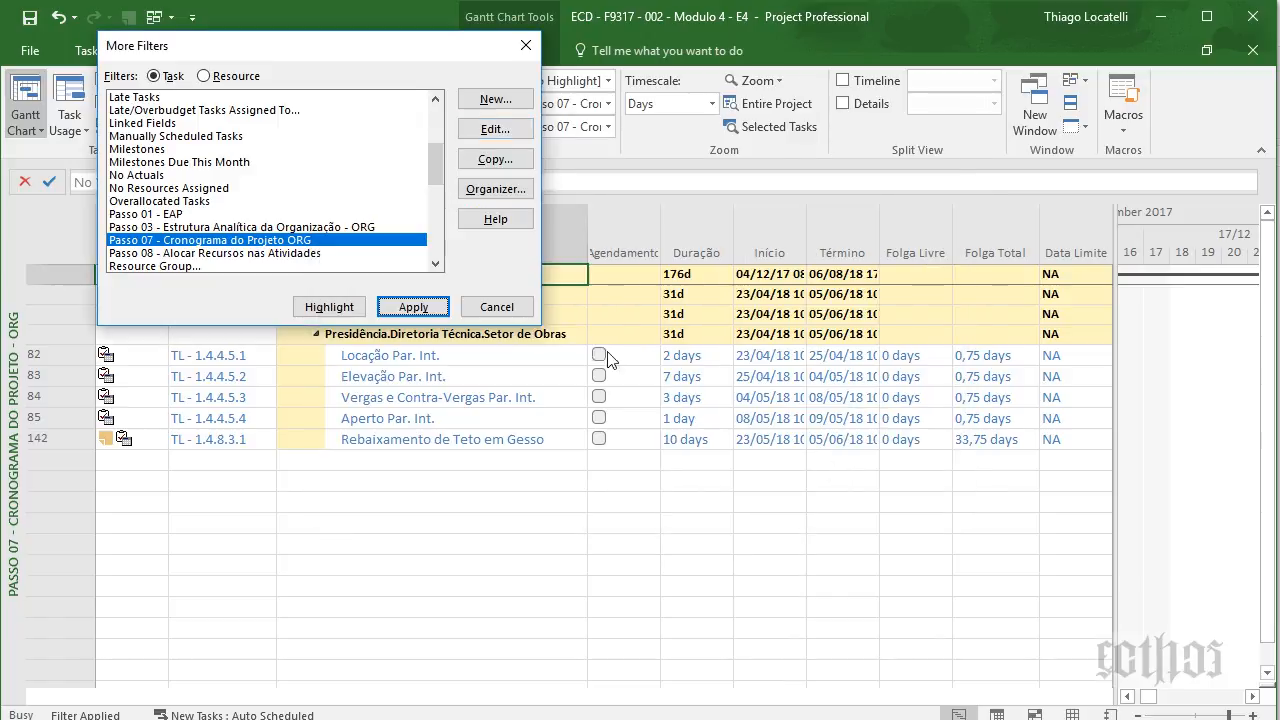
left_click(505, 316)
left_click(636, 232)
- Rename the Number13 custom field to Agendamento
right_click(637, 232)
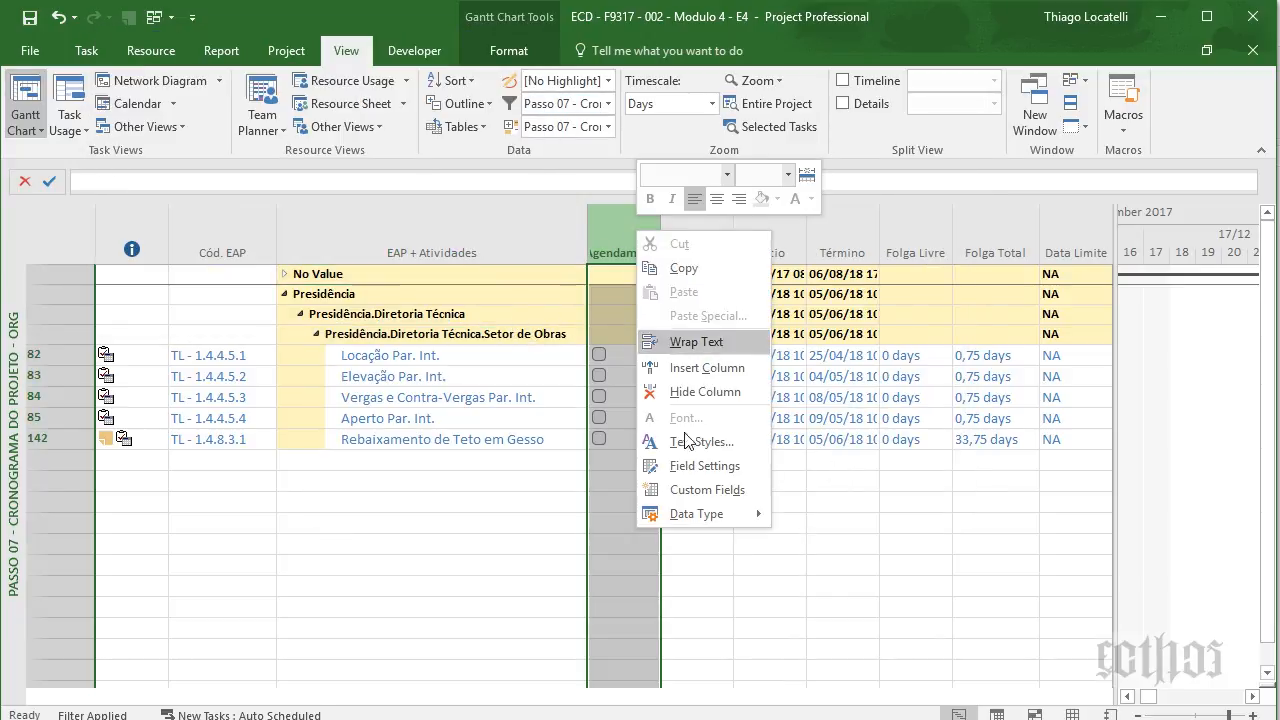
left_click(686, 489)
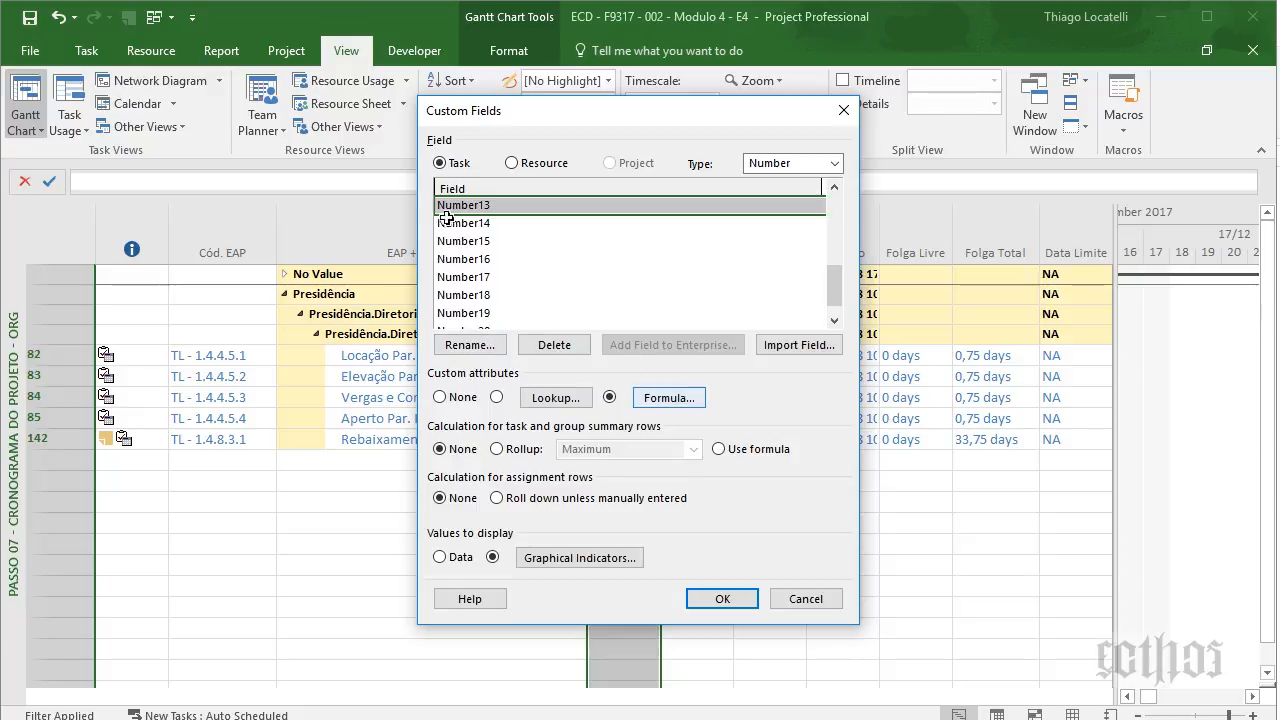
left_click(476, 350)
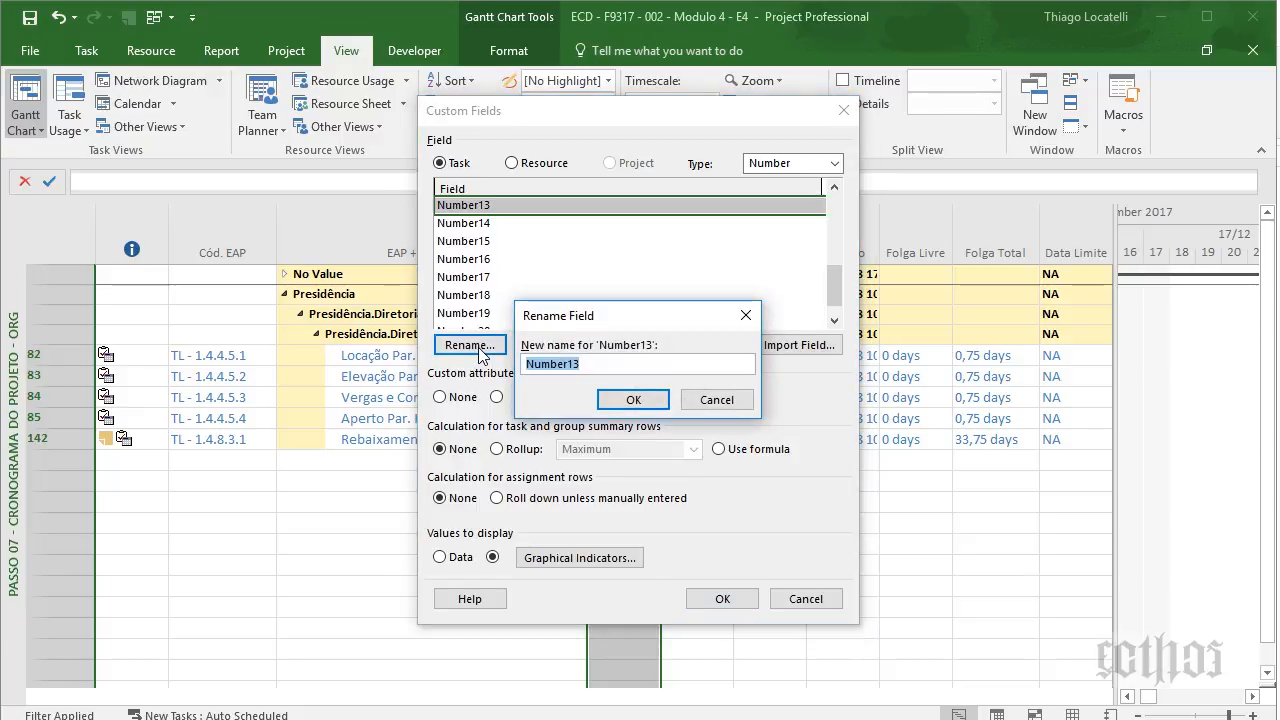
type("Agendamento")
key("Return")
- Inspect the Agendamento formula's Switch conditions on slack and constraint type
left_click(666, 399)
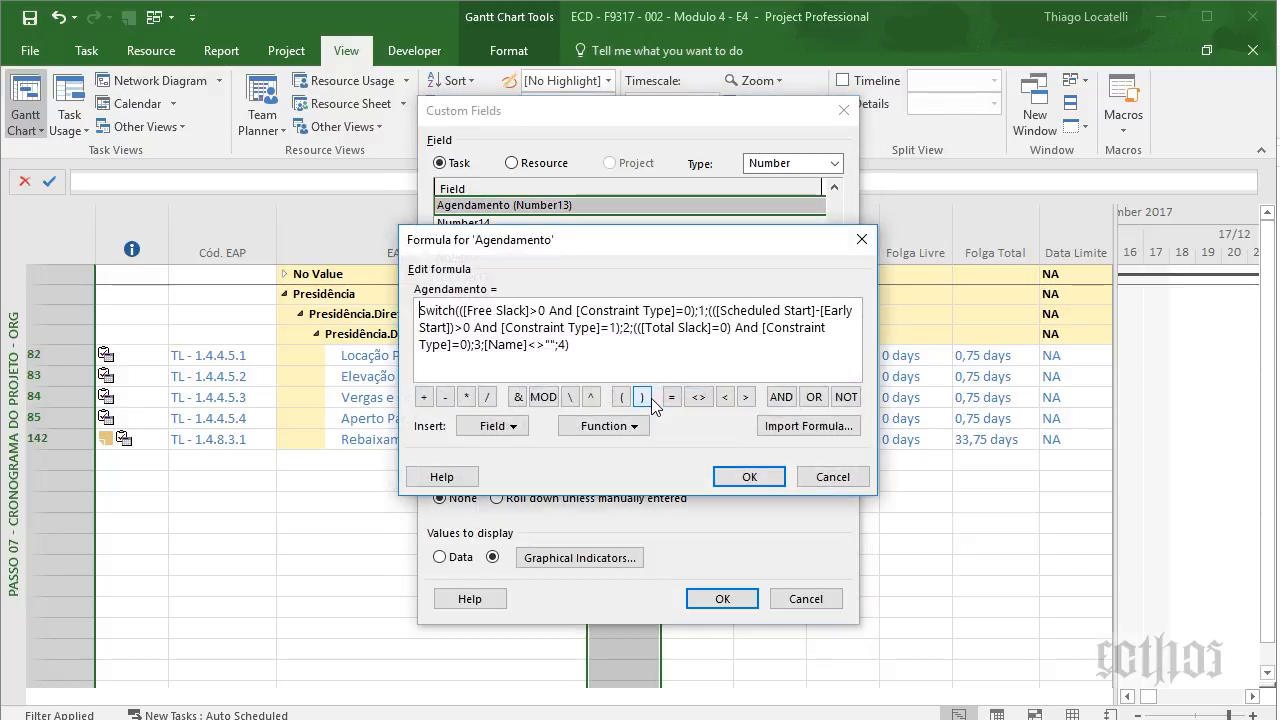
double_click(435, 310)
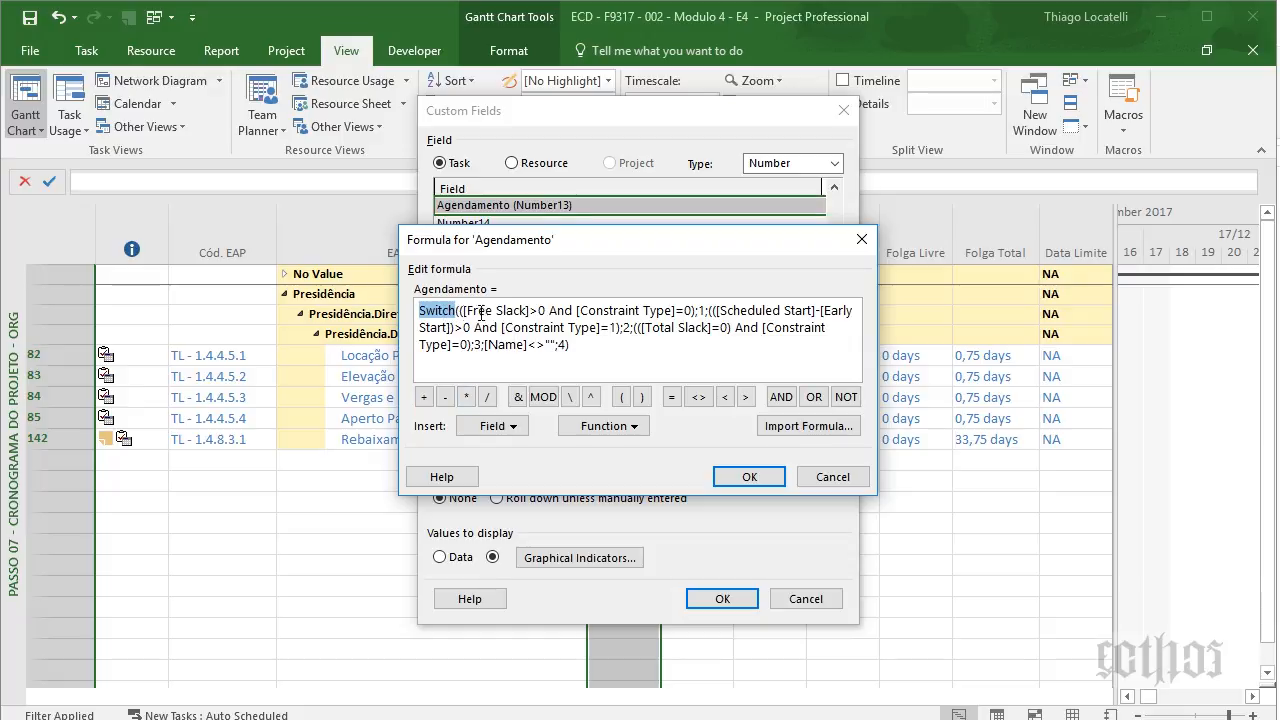
left_click_drag(463, 311, 618, 330)
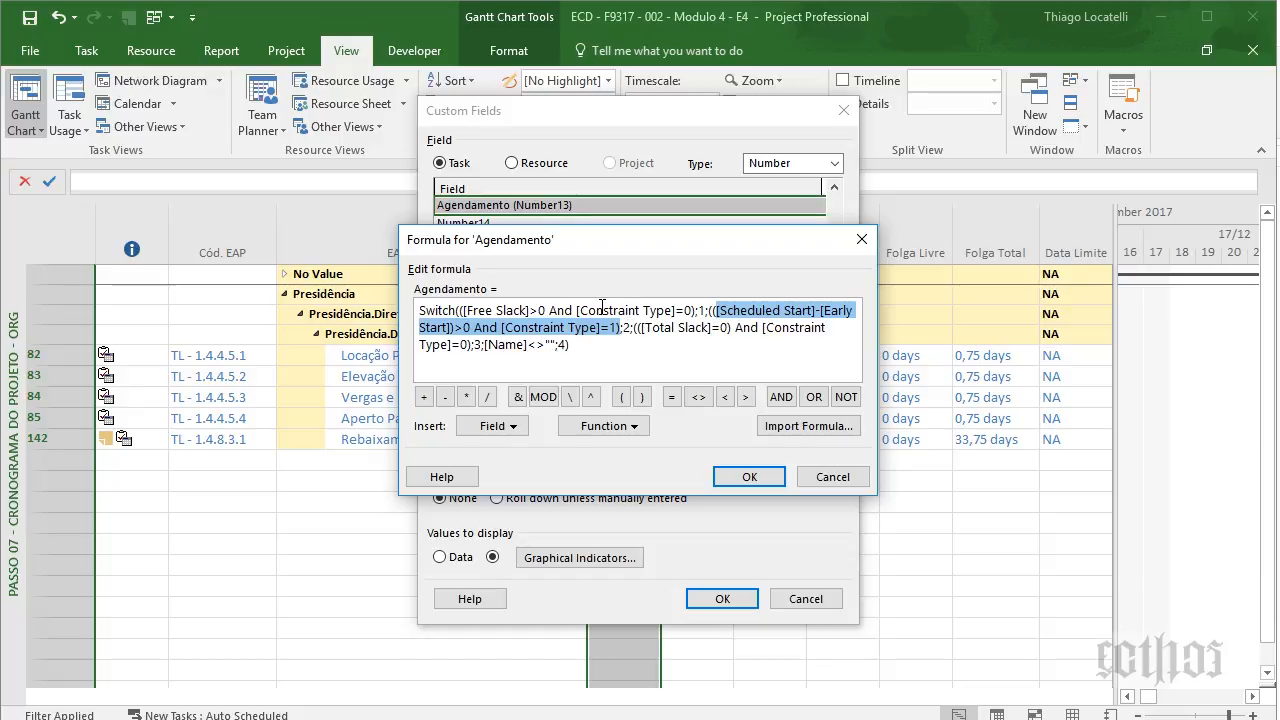
- Highlight the Agendamento Switch formula's result values 1 and 3 and its Total Slack and Name conditions, then accept the formula
left_click(704, 313)
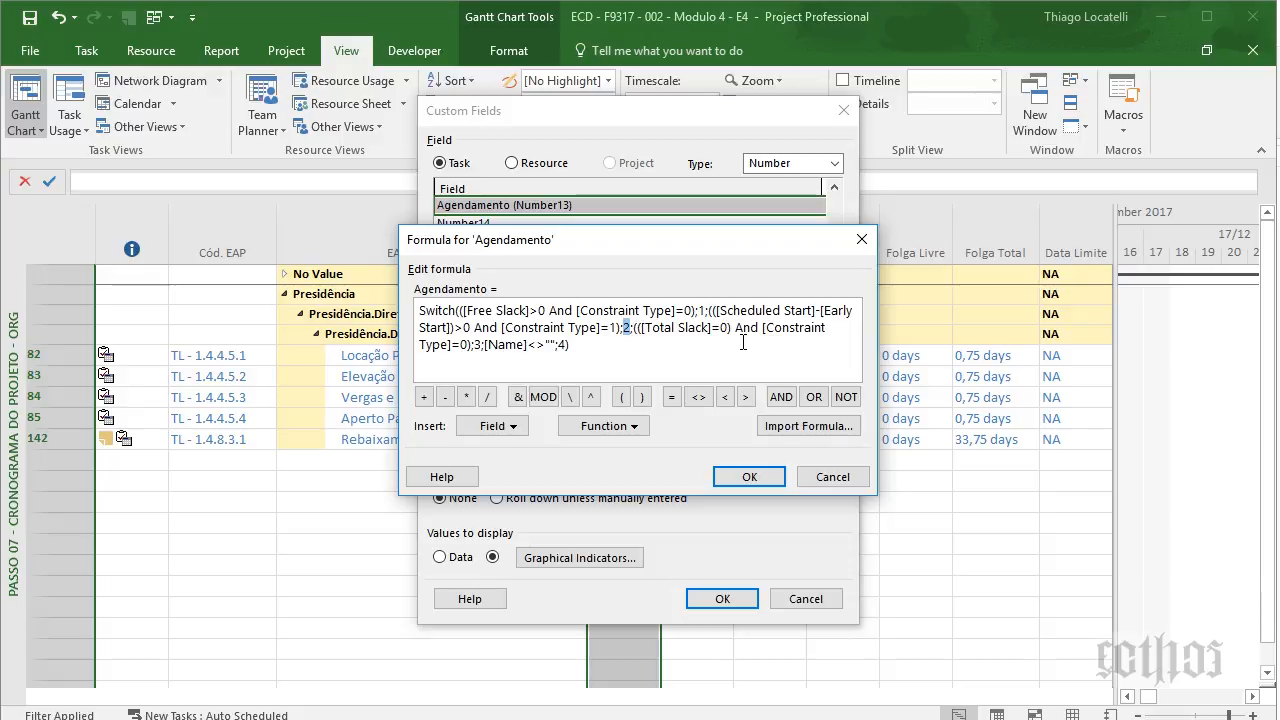
double_click(701, 310)
left_click_drag(637, 327, 471, 344)
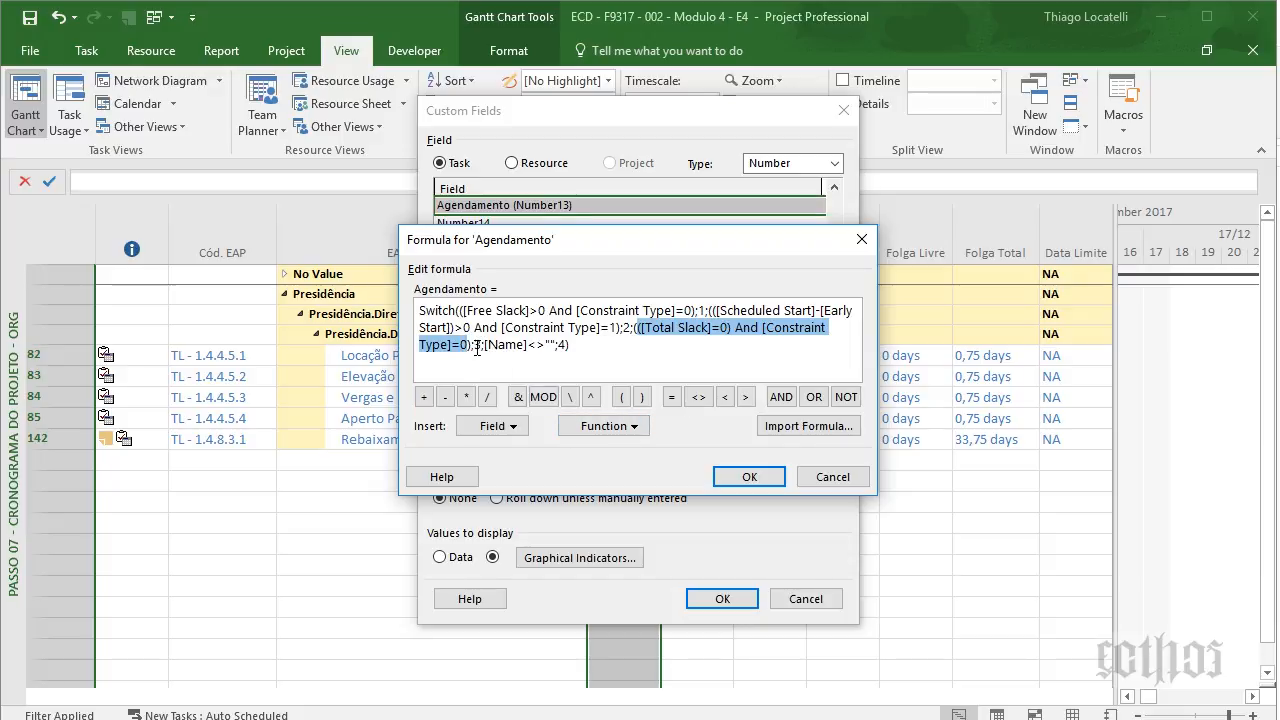
double_click(478, 344)
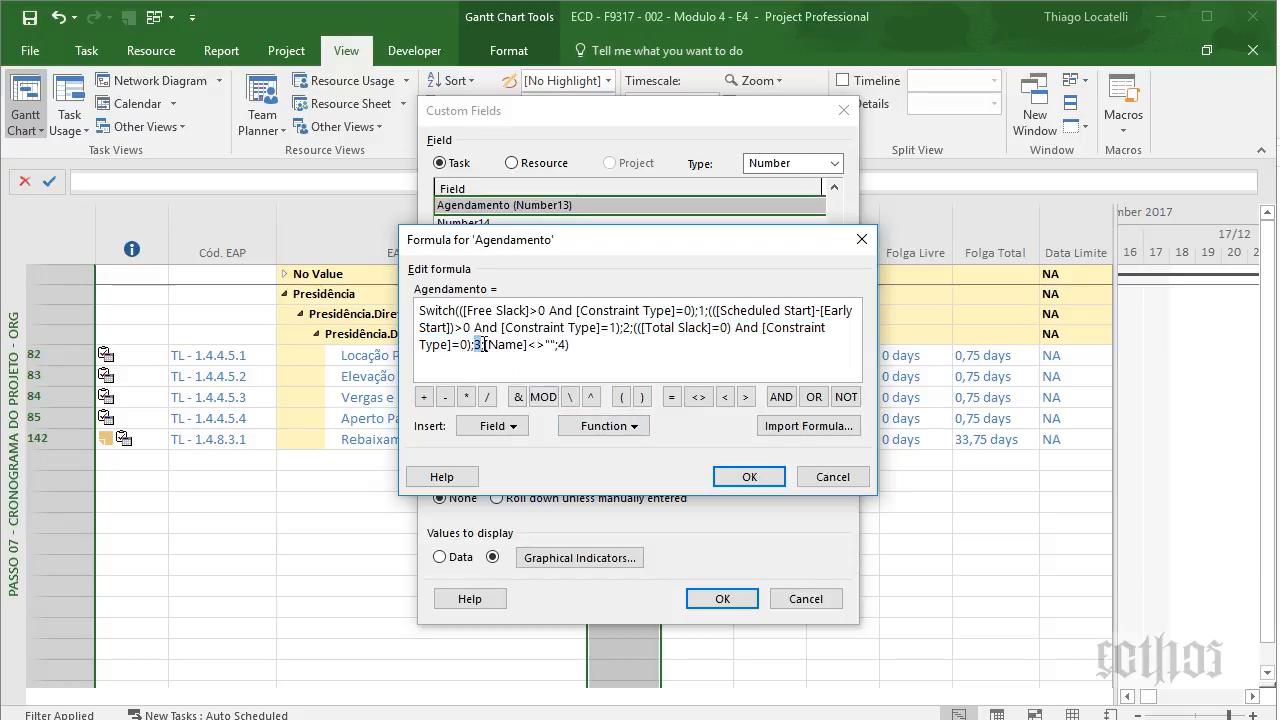
left_click_drag(486, 345, 563, 345)
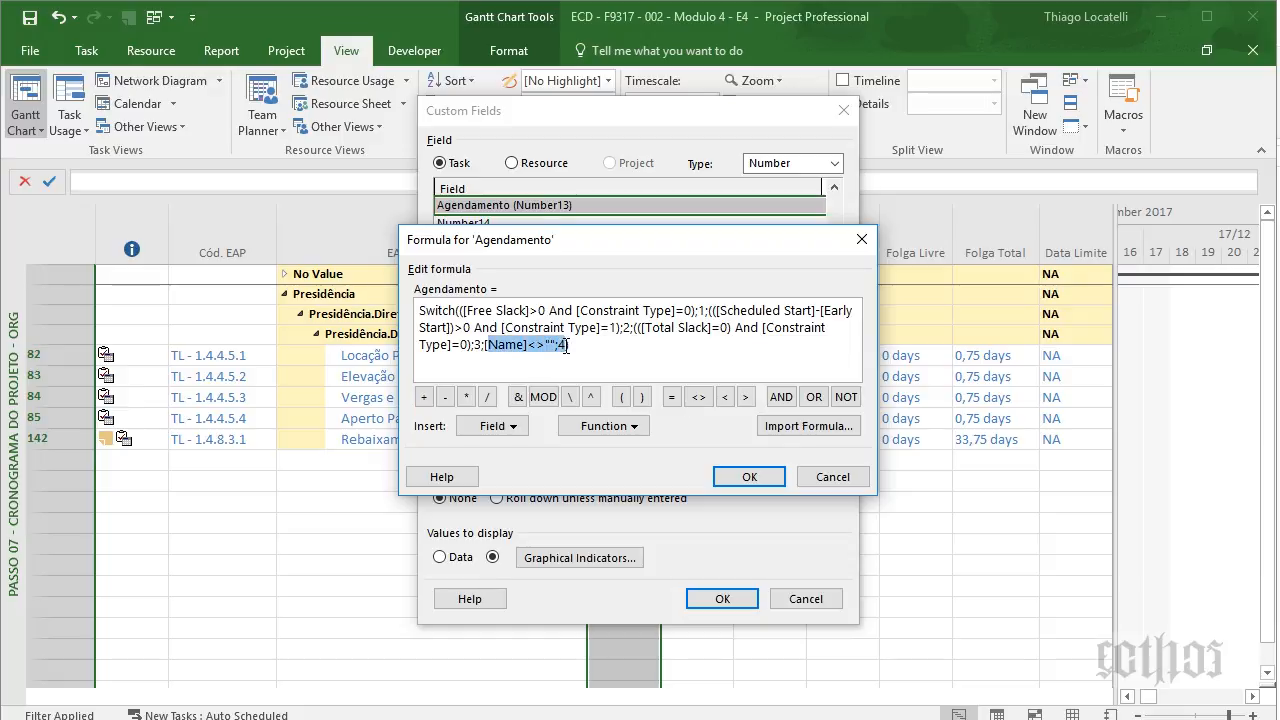
left_click(749, 477)
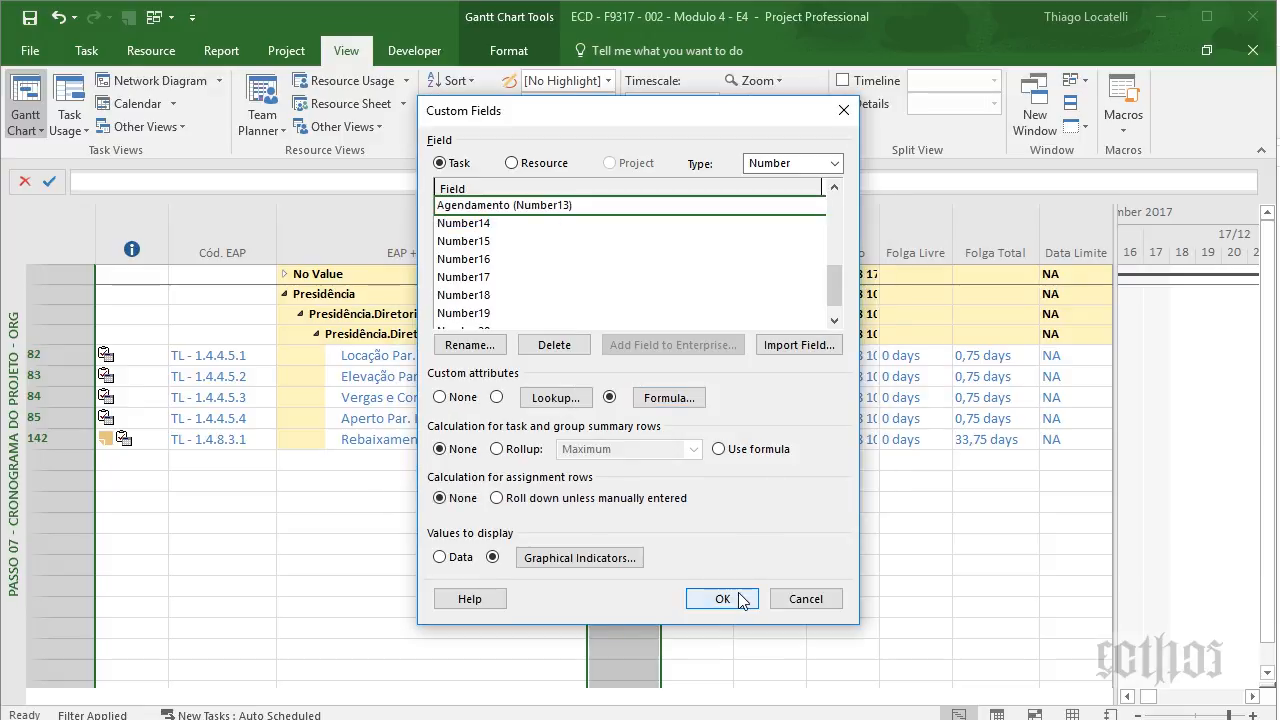
- Check the Graphical Indicators image for each of the four Agendamento criteria, then close the custom field settings
left_click(560, 558)
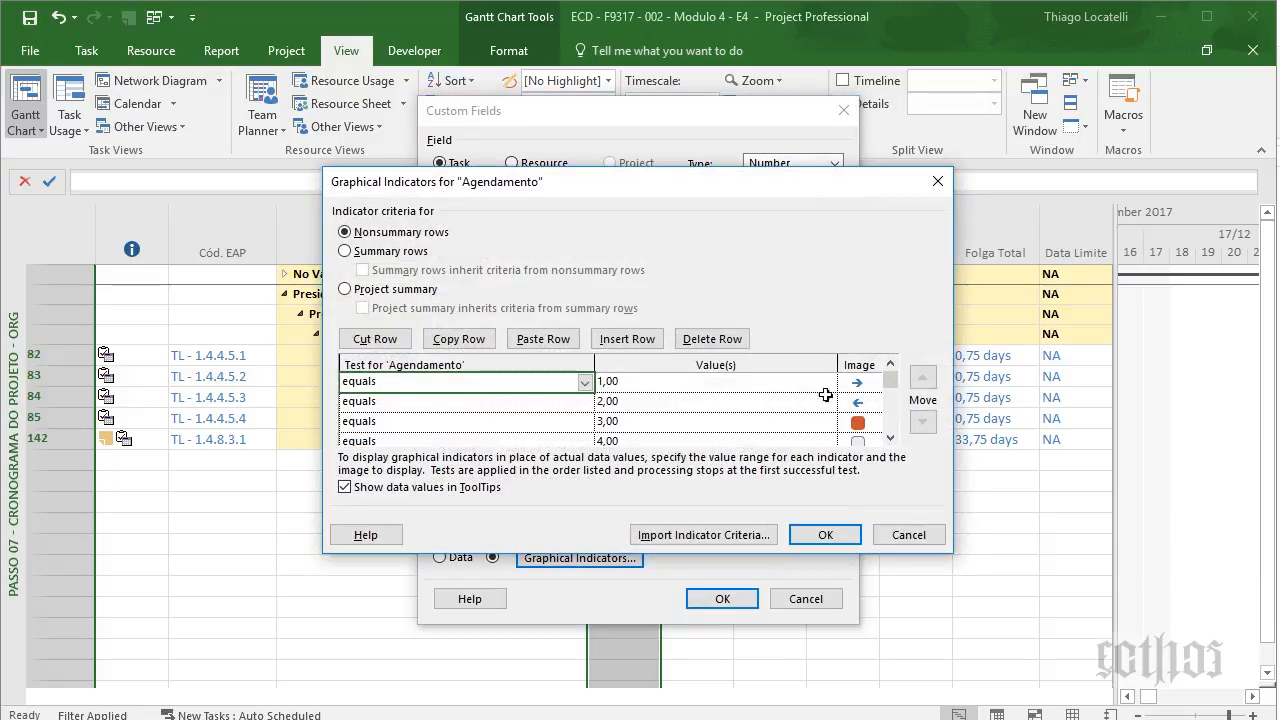
left_click(849, 383)
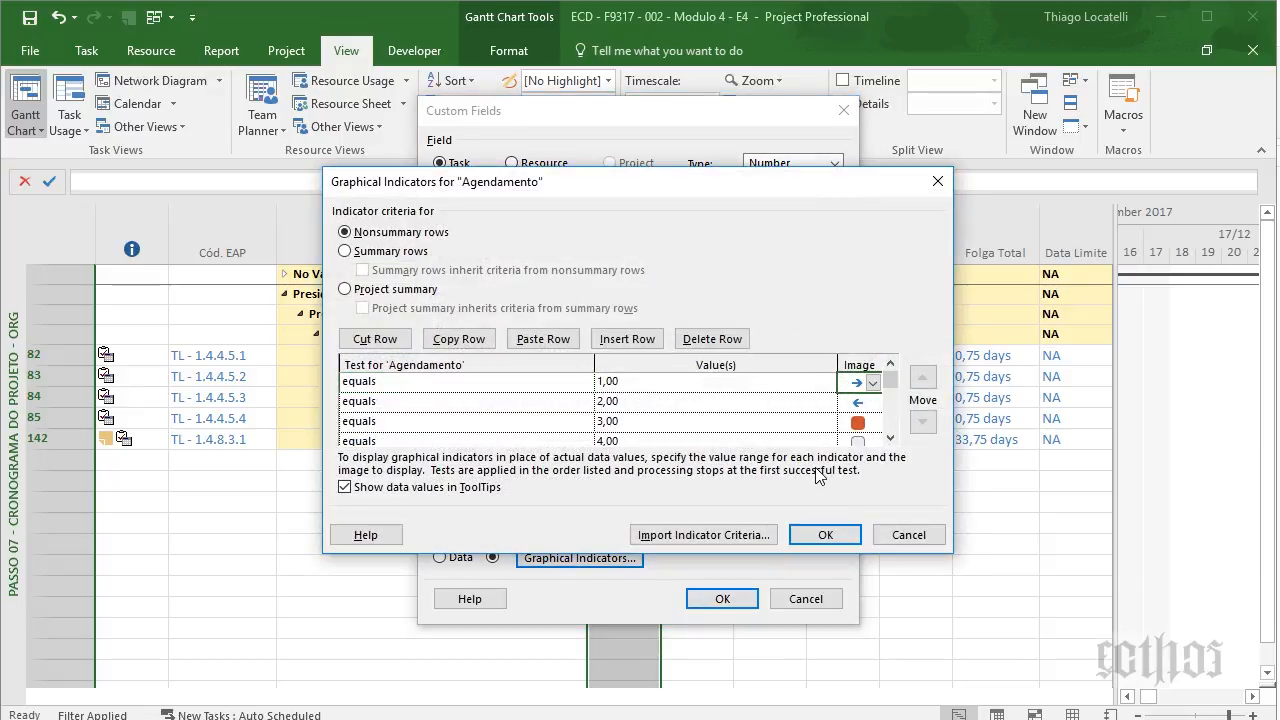
left_click(853, 404)
left_click(853, 423)
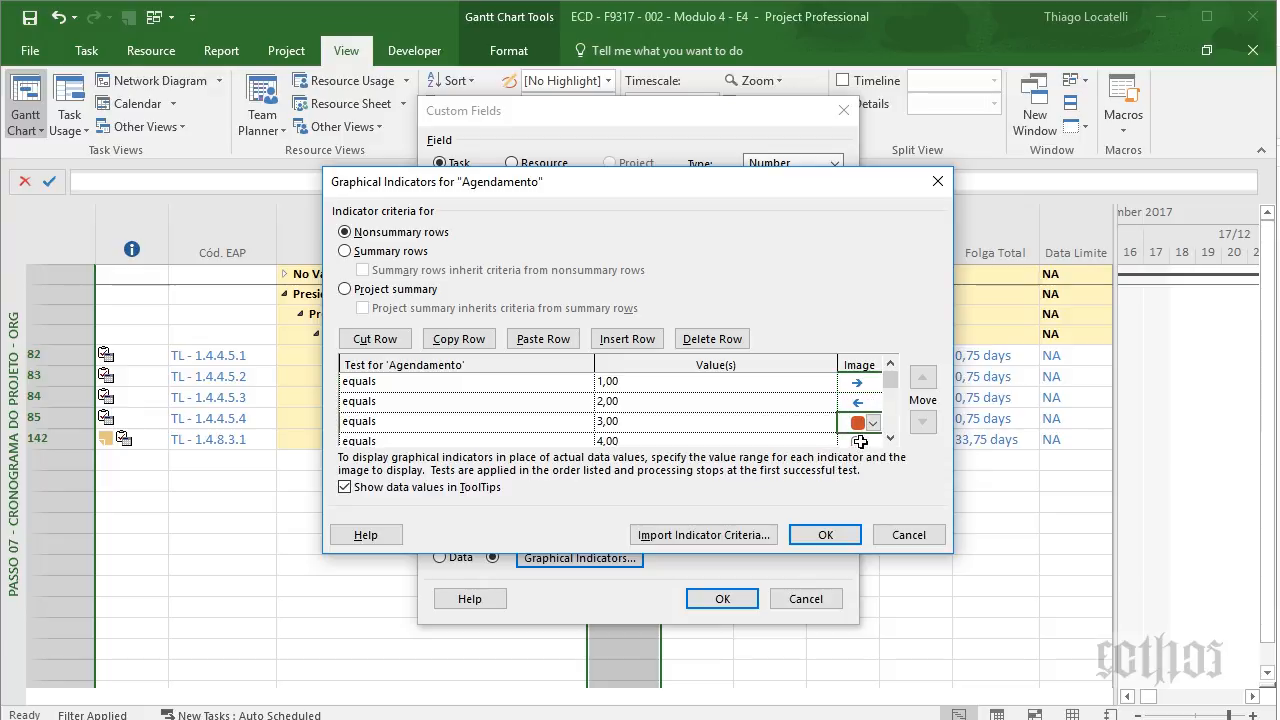
left_click(856, 441)
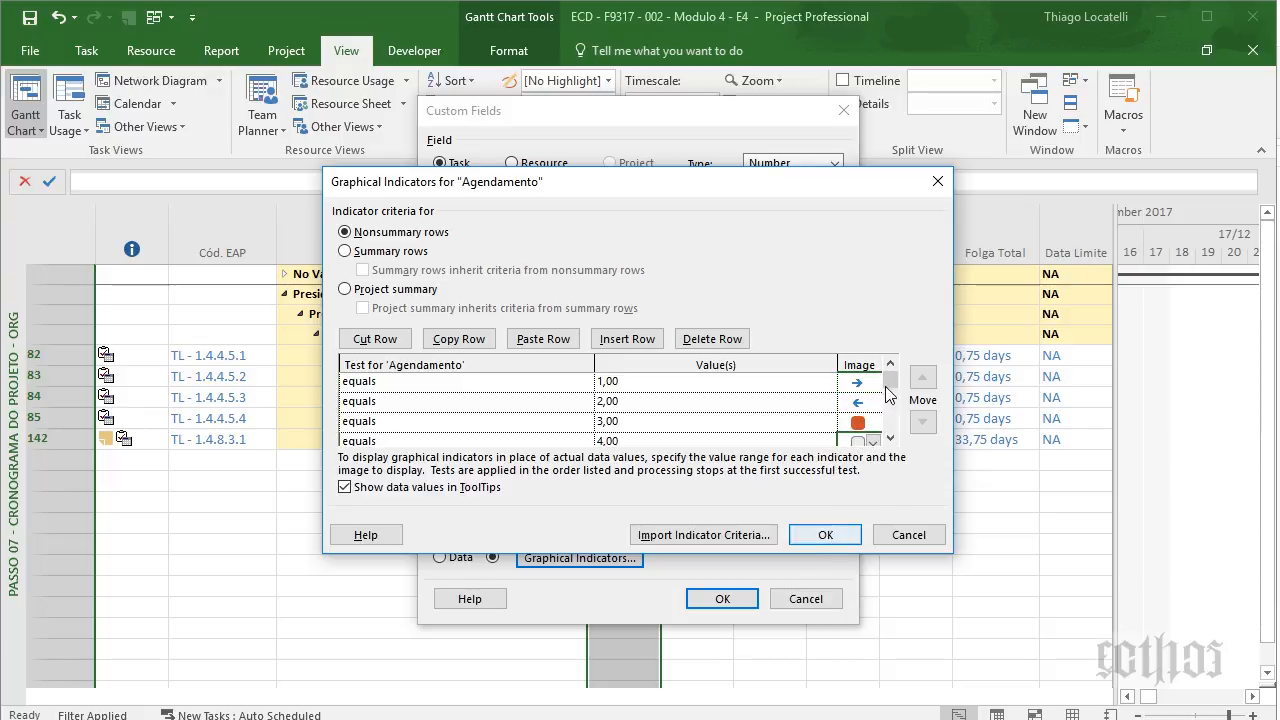
left_click(825, 534)
left_click(722, 598)
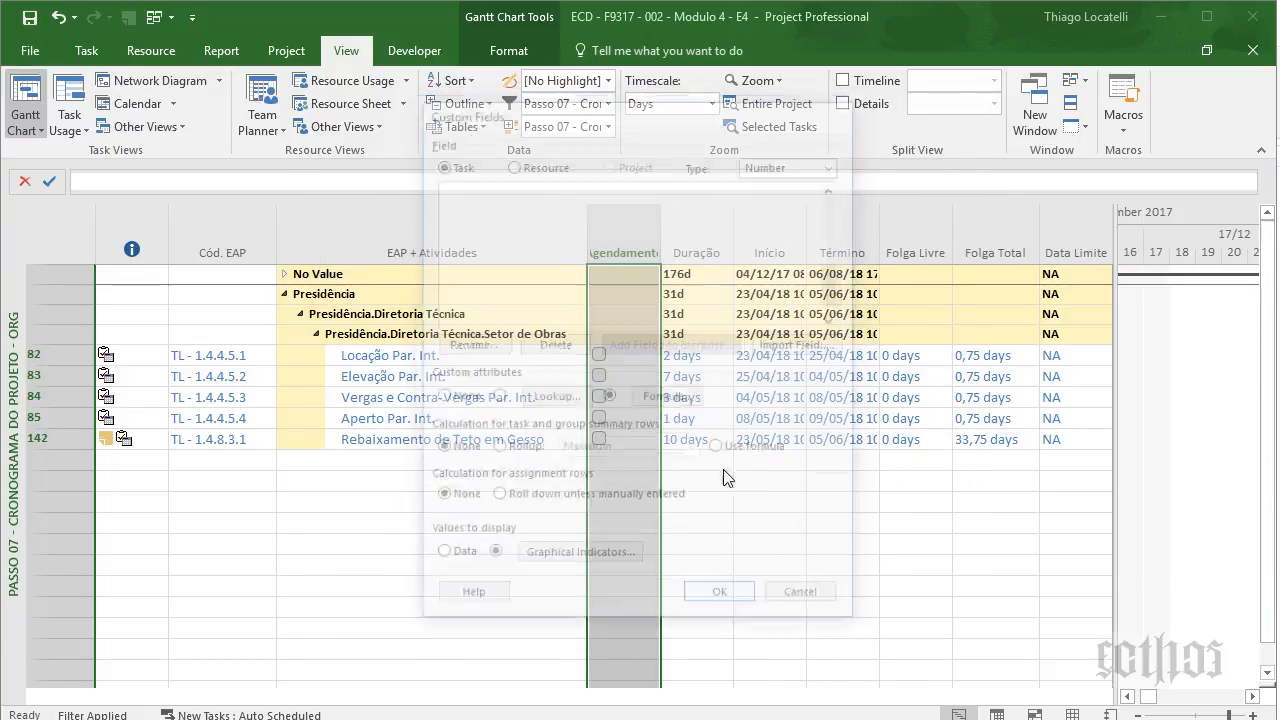
- Select the Agendamento cells from row 82 down through row 142 to show the indicator icons
left_click(651, 377)
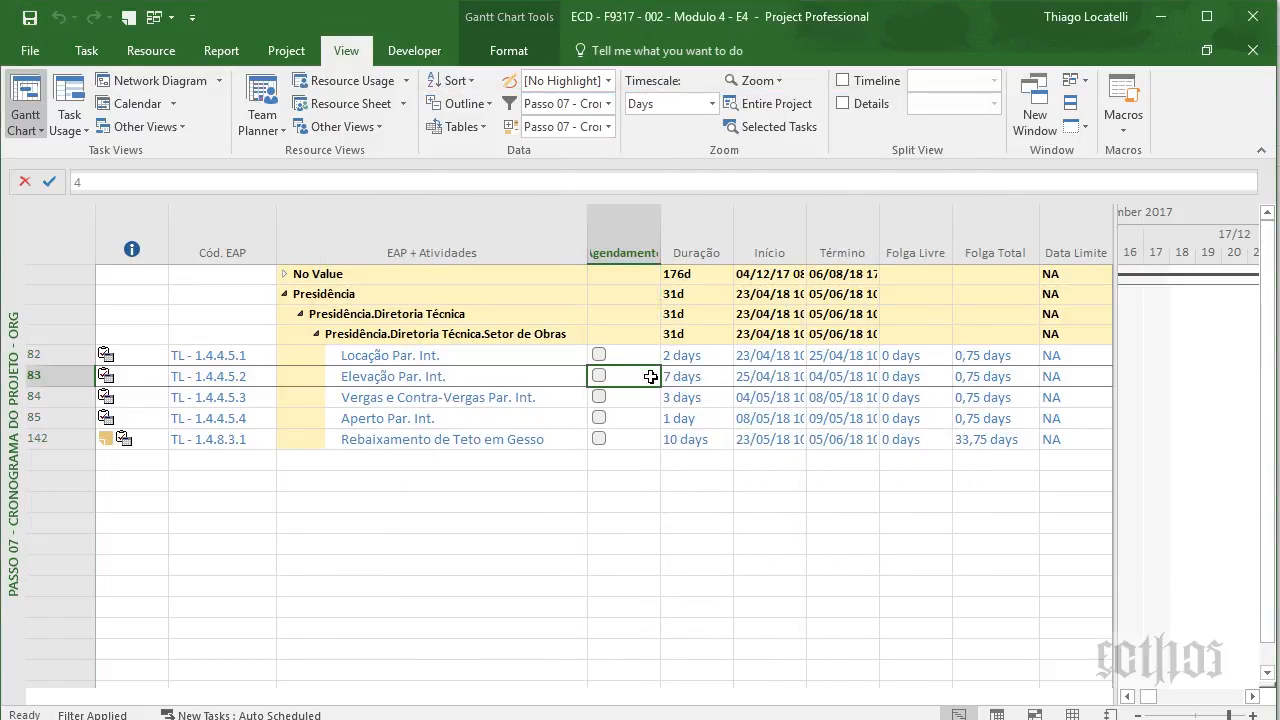
key("shift+Up")
key("shift+Up")
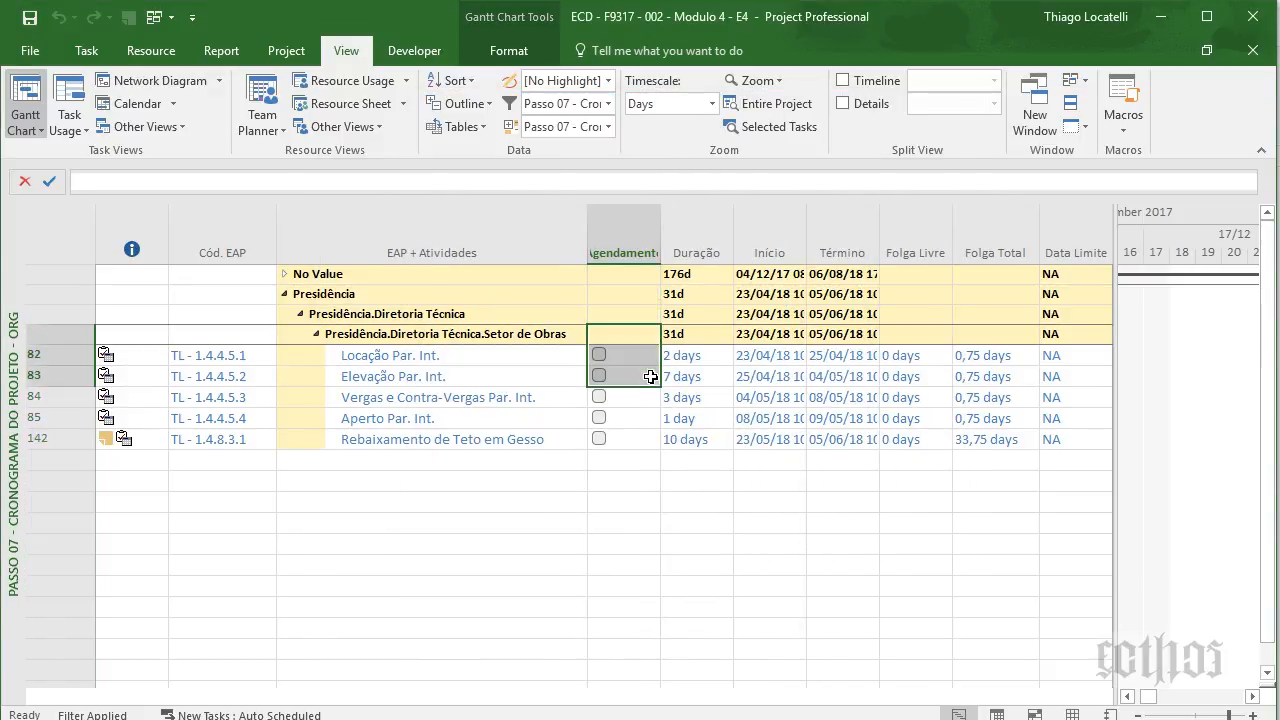
key("shift+Down")
key("shift+Down")
key("shift+Down")
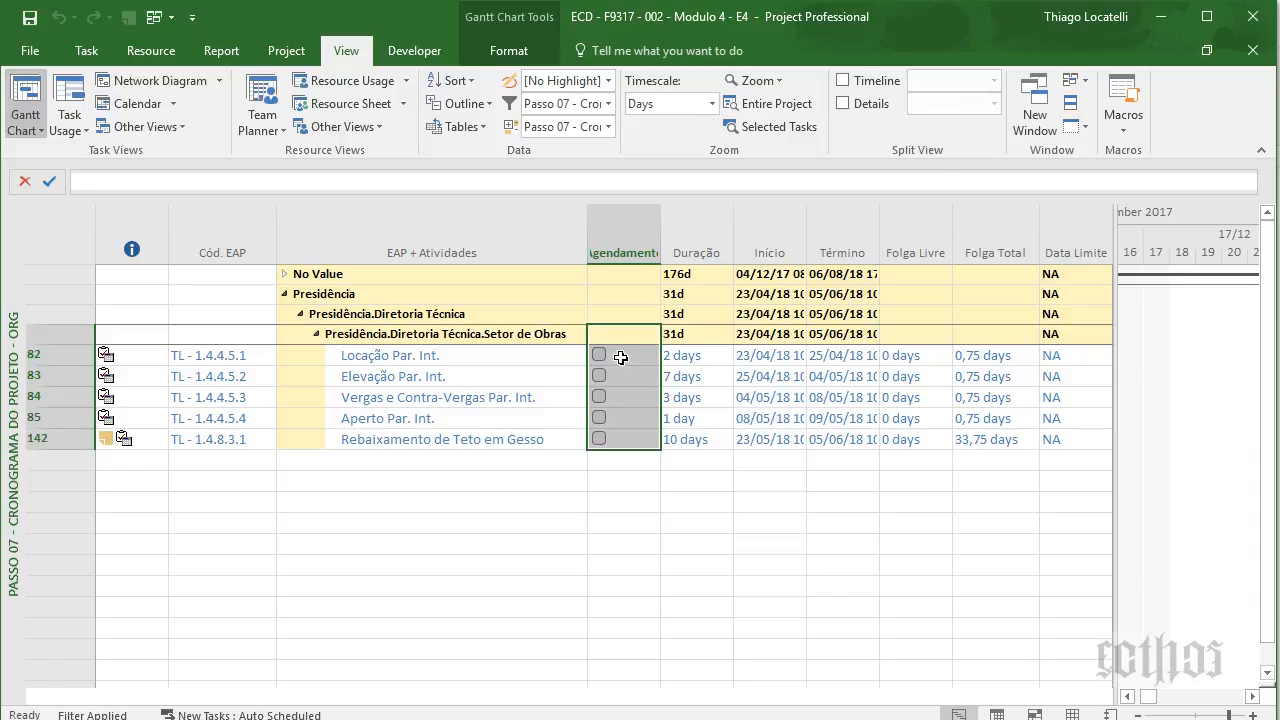
left_click(620, 357)
key("shift+Down")
key("shift+Down")
key("shift+Down")
key("shift+Down")
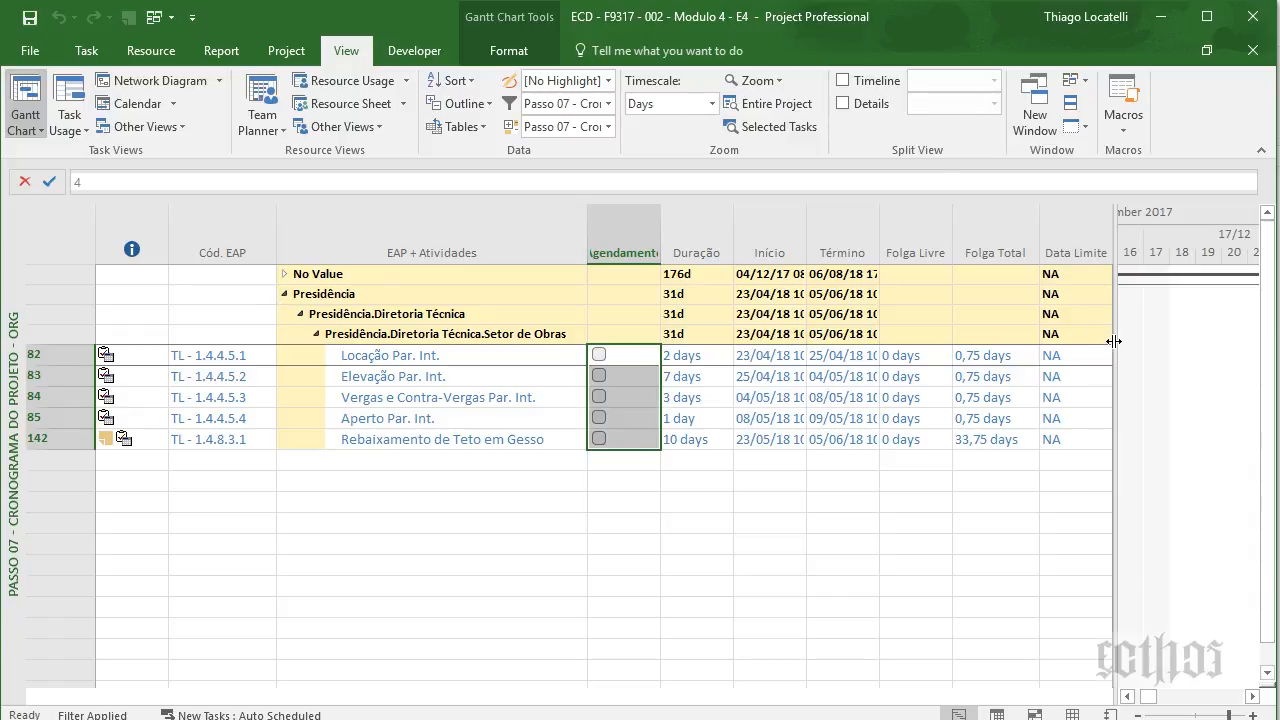
- Fit the entire project into the Gantt timeline, then switch to the Passo 07 - Cronograma do Projeto -Base Contratual view
left_click_drag(1113, 342, 720, 341)
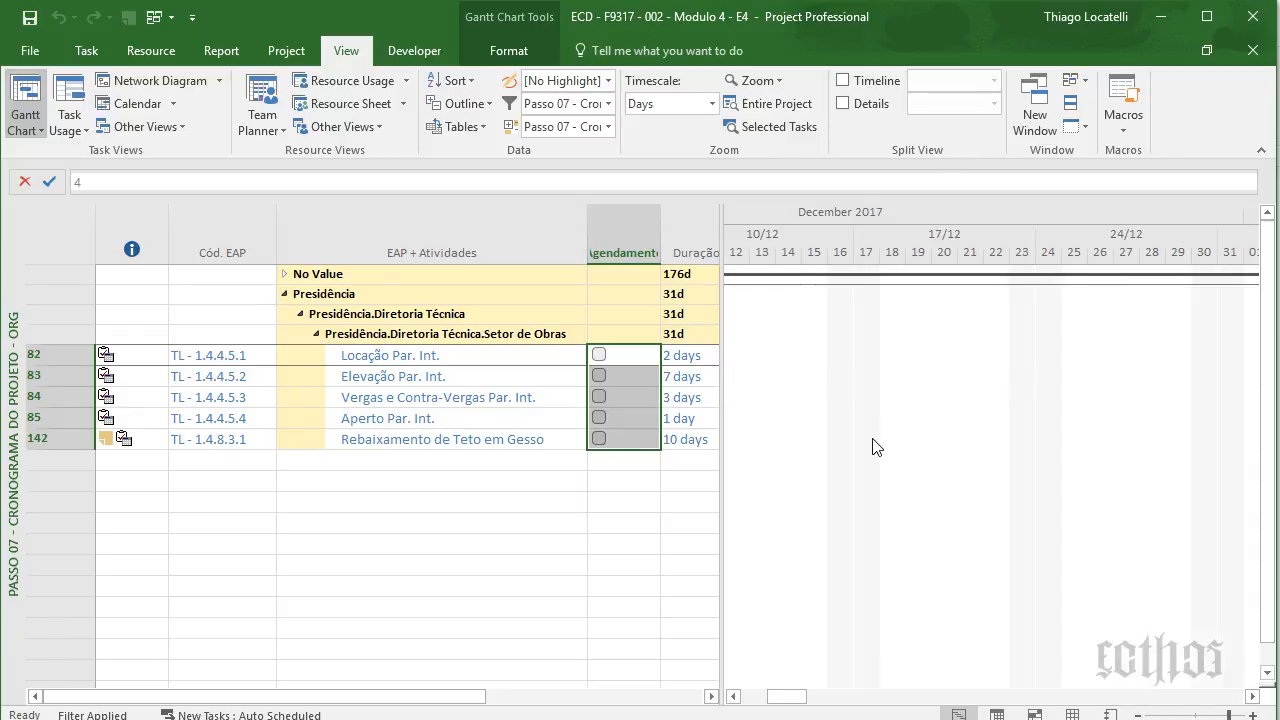
left_click(770, 103)
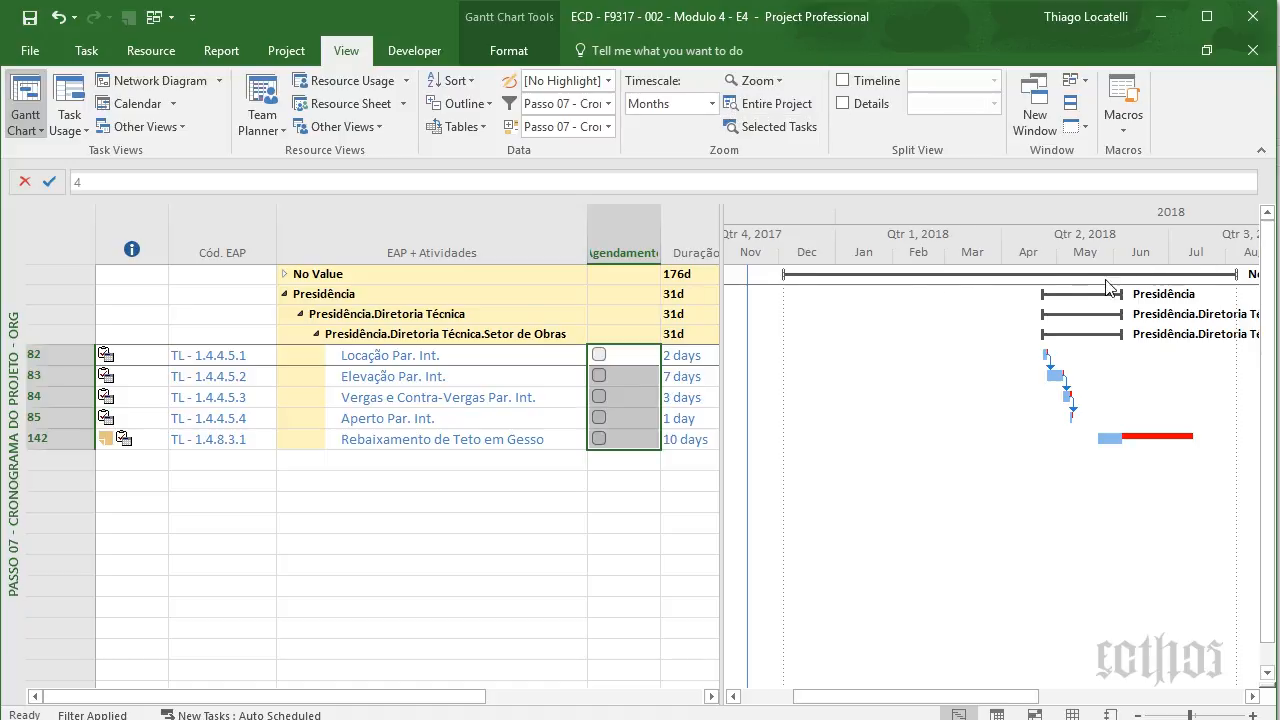
left_click(284, 273)
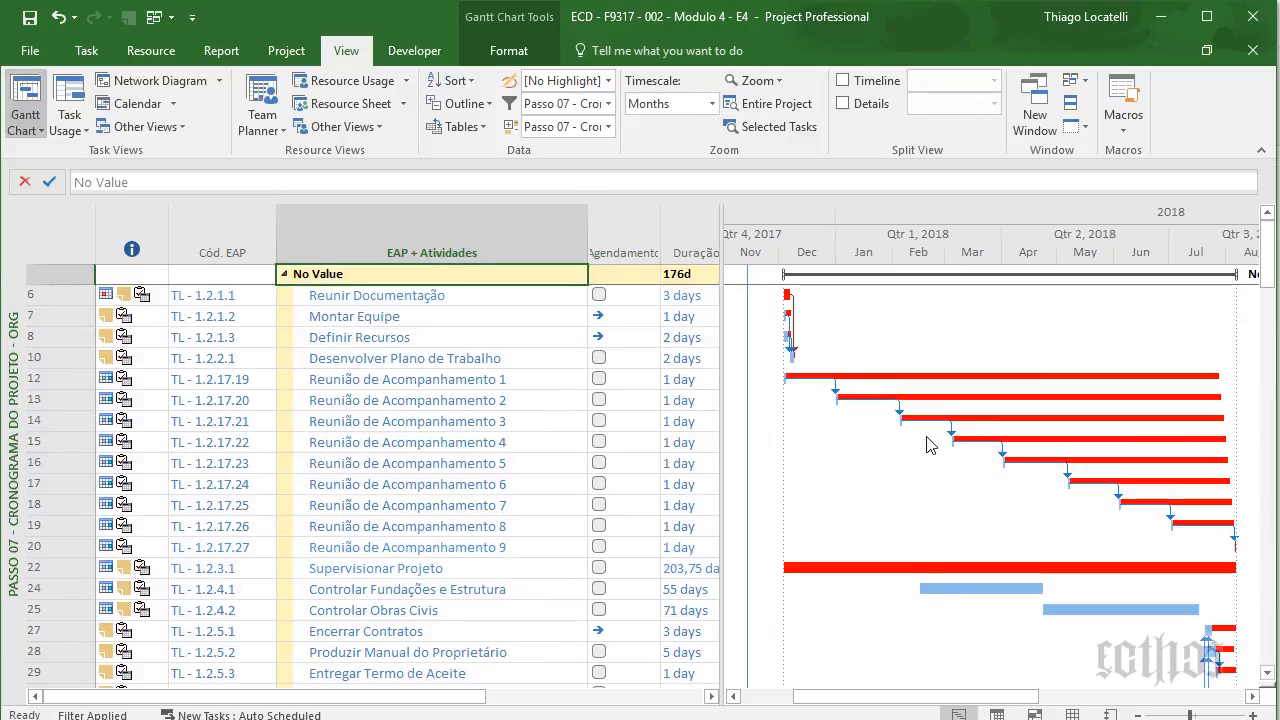
left_click(286, 279)
right_click(12, 338)
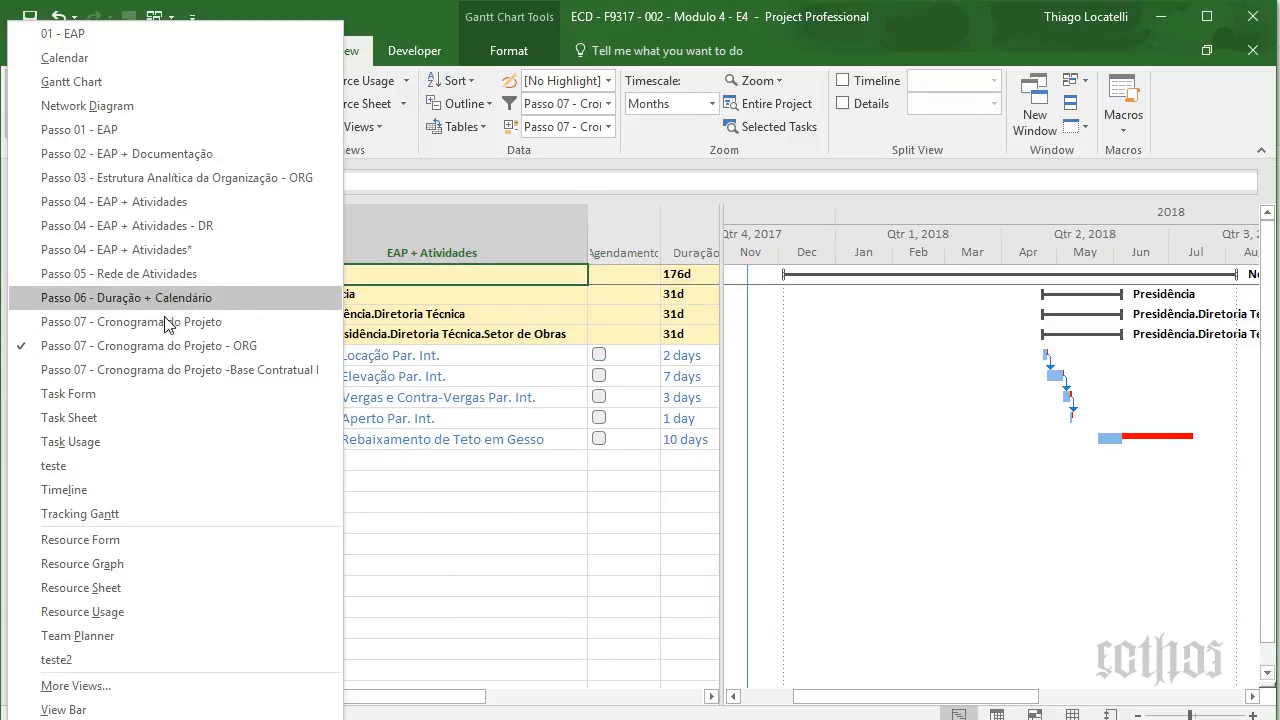
left_click(173, 370)
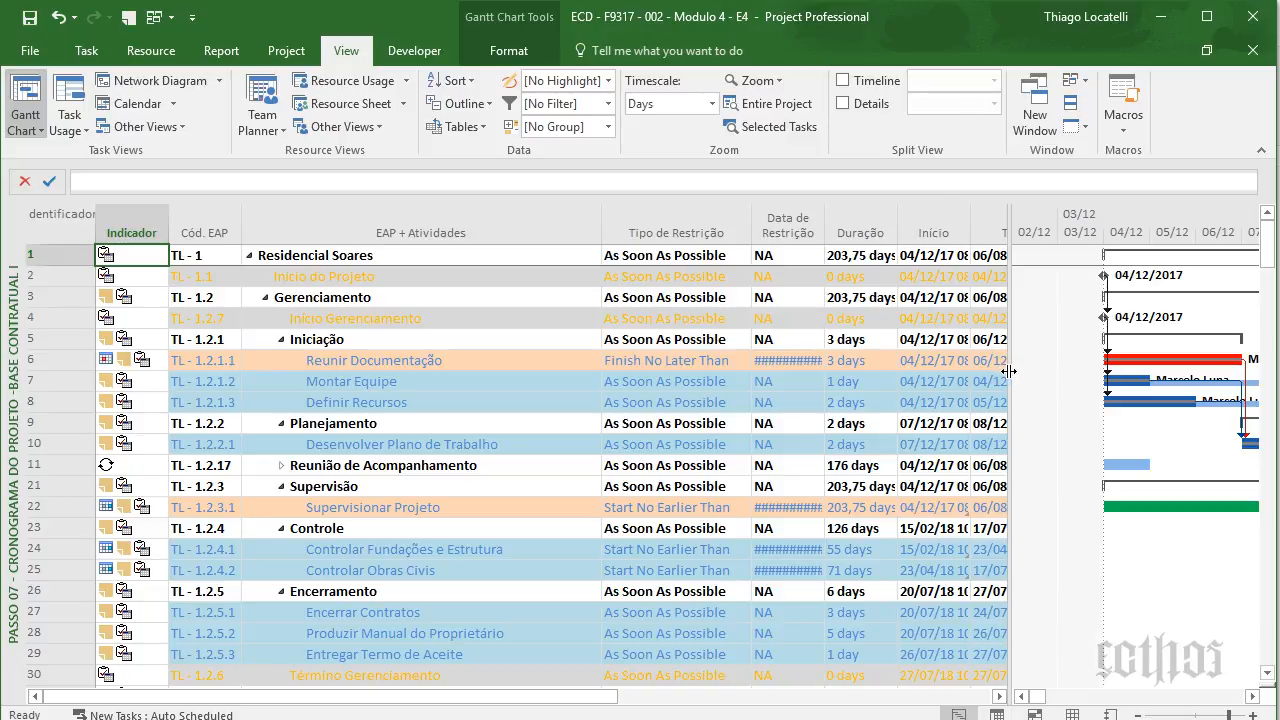
- Reveal the Término column, fit the Data de Restrição column, and check row 6's constraint type and date
left_click_drag(1006, 370, 1033, 368)
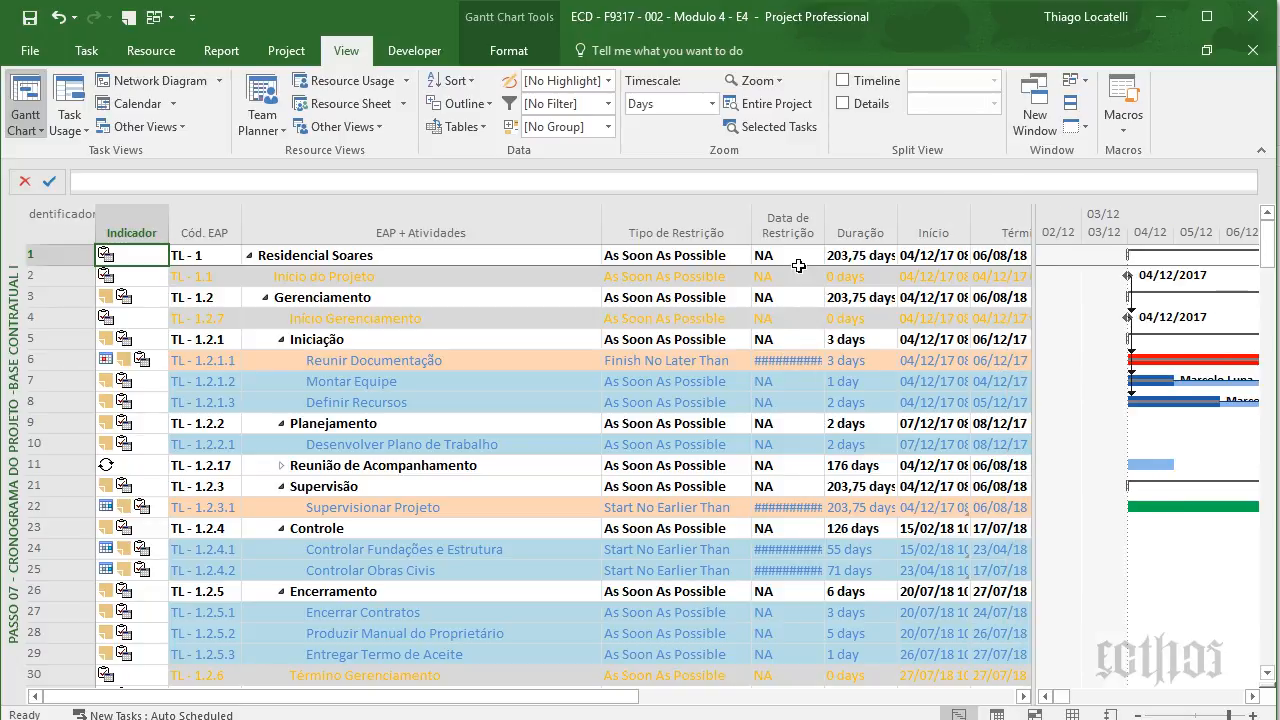
double_click(822, 233)
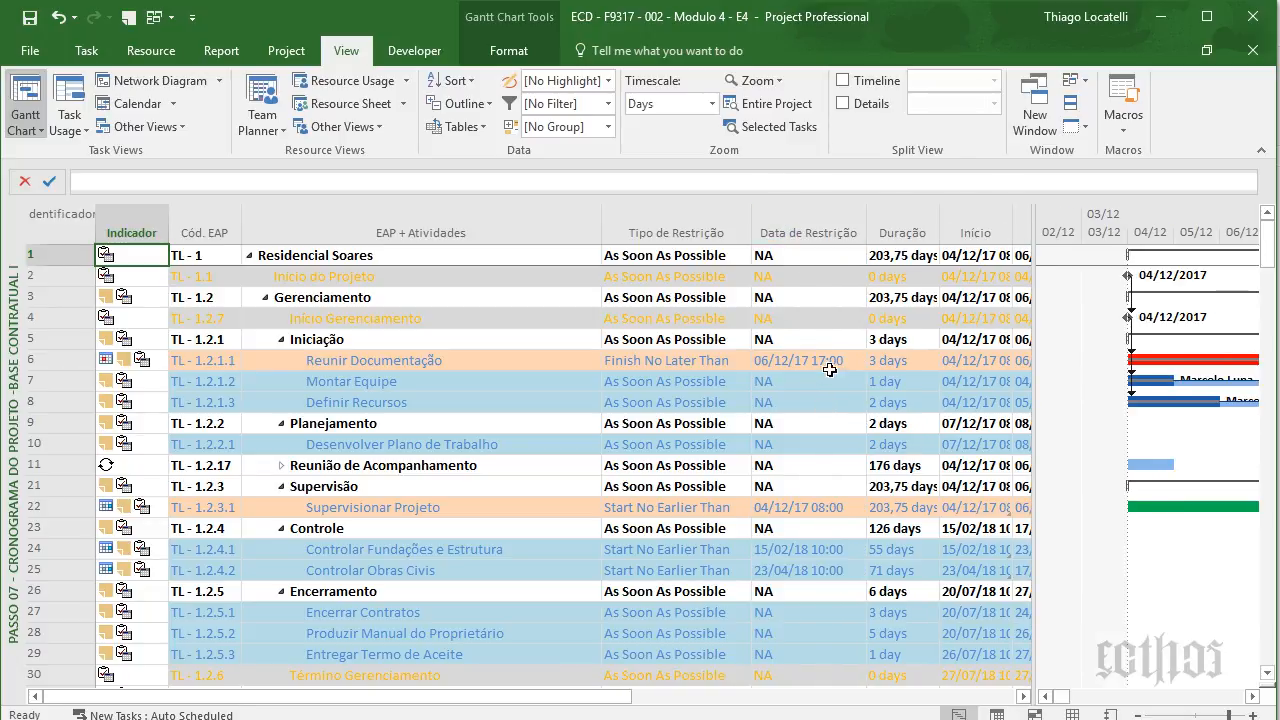
left_click(830, 364)
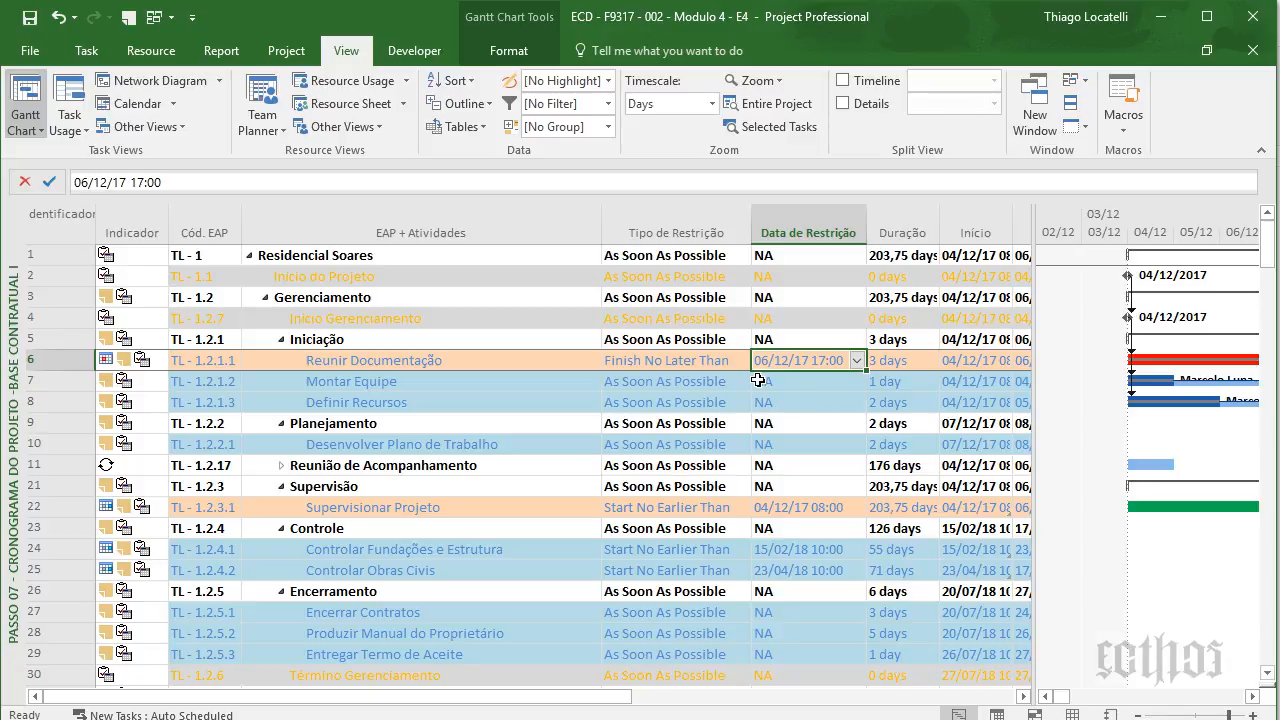
key("Left")
key("Right")
left_click(562, 358)
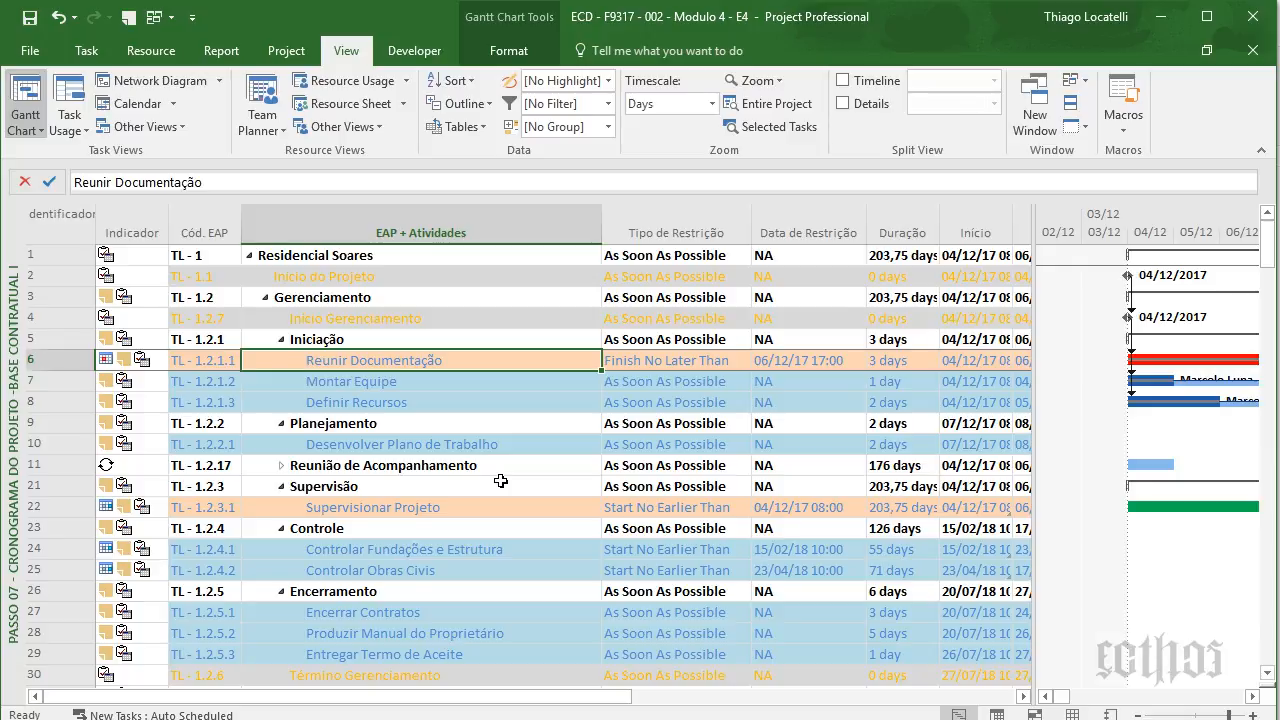
- Step down the task list from Supervisionar Projeto to Pintura Impermeabilizante, reviewing each task's constraint
scroll(500, 481, "down", 2)
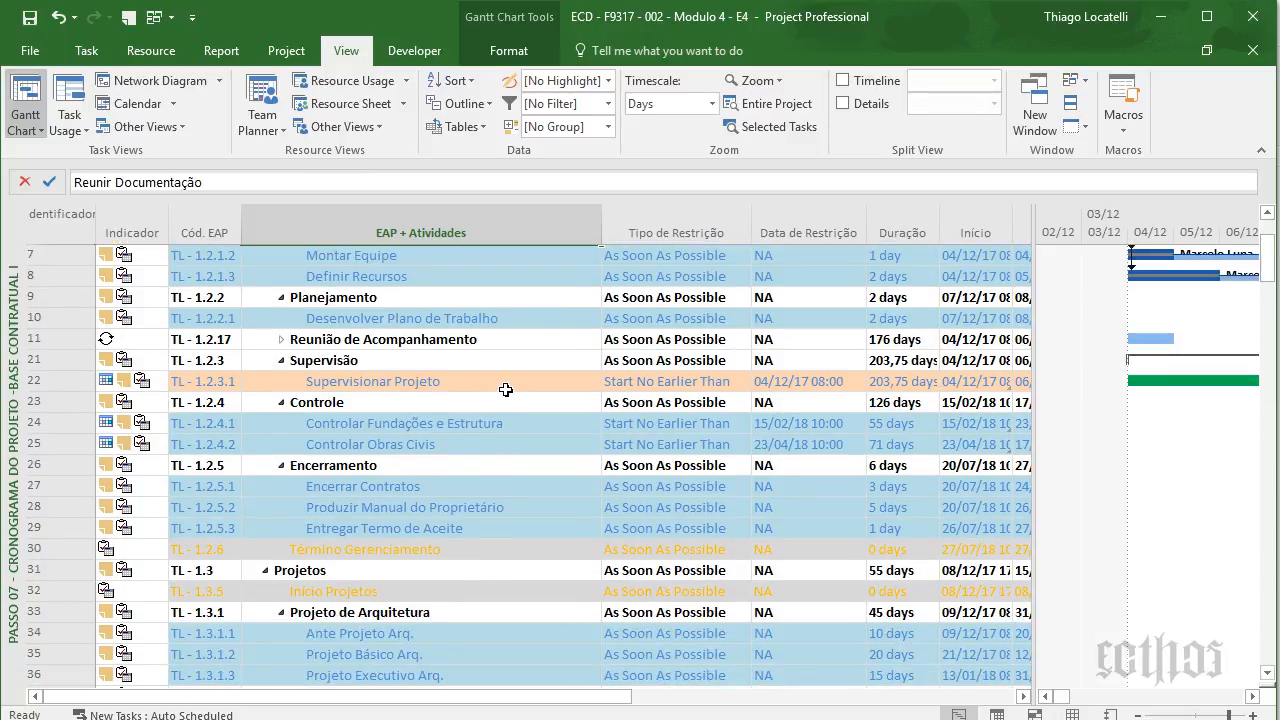
left_click(506, 390)
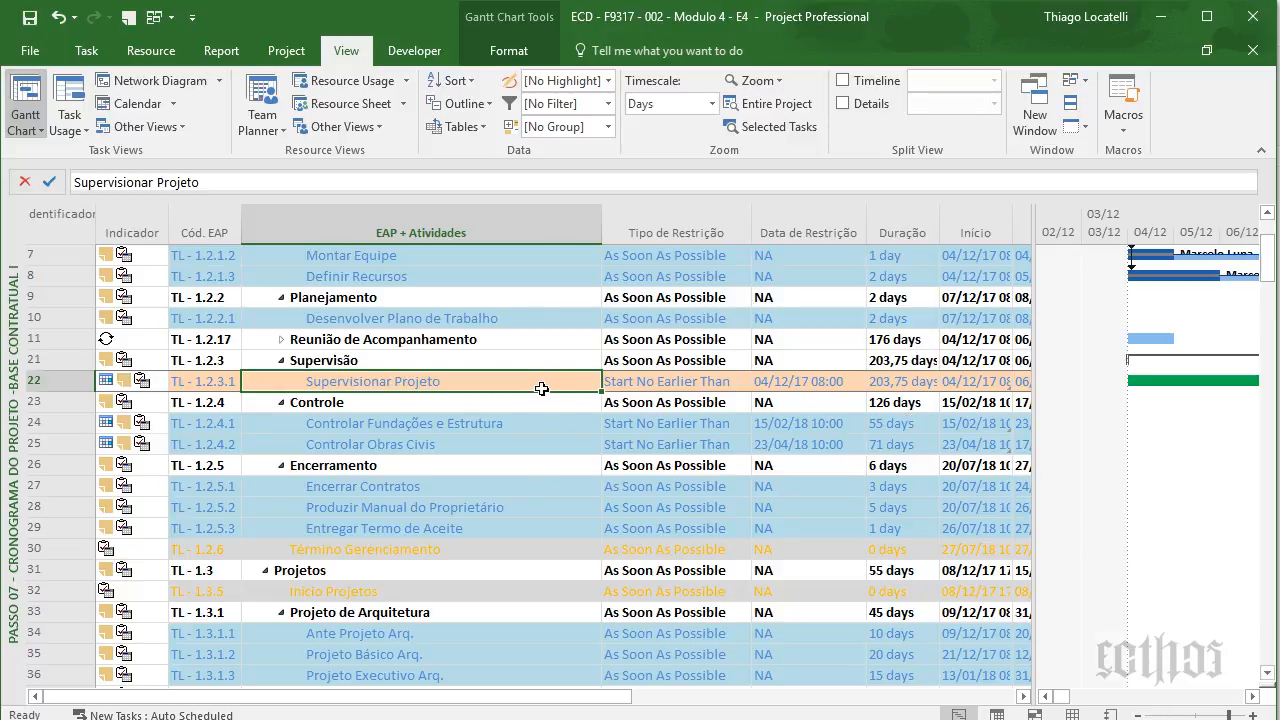
scroll(812, 351, "up", 2)
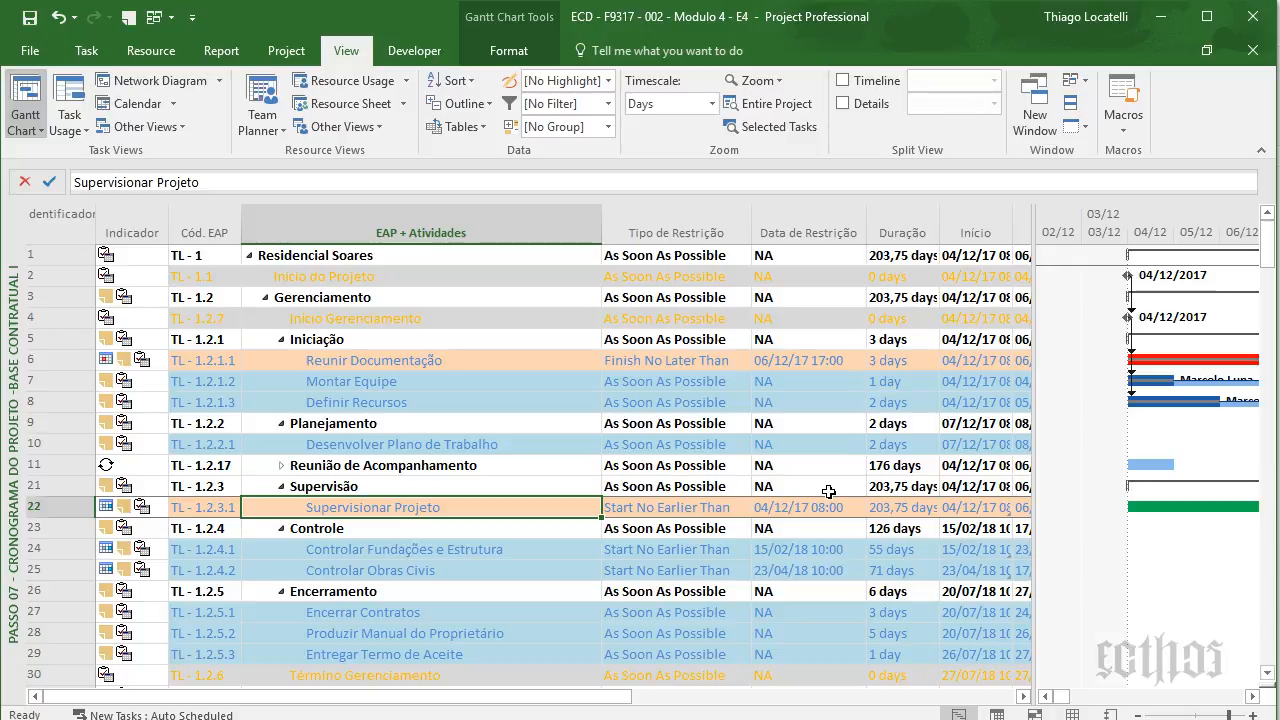
scroll(829, 491, "down", 2)
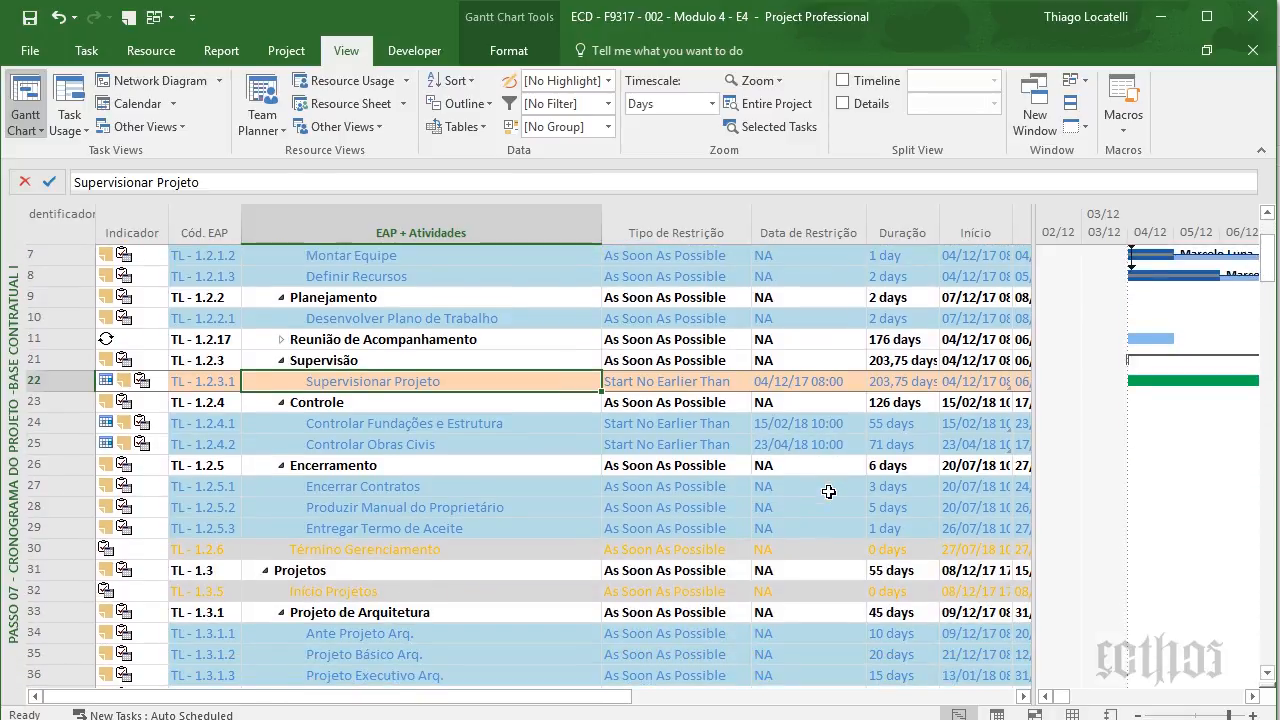
key("Down")
key("Down")
key("Down")
key("Down")
key("Down")
key("Down")
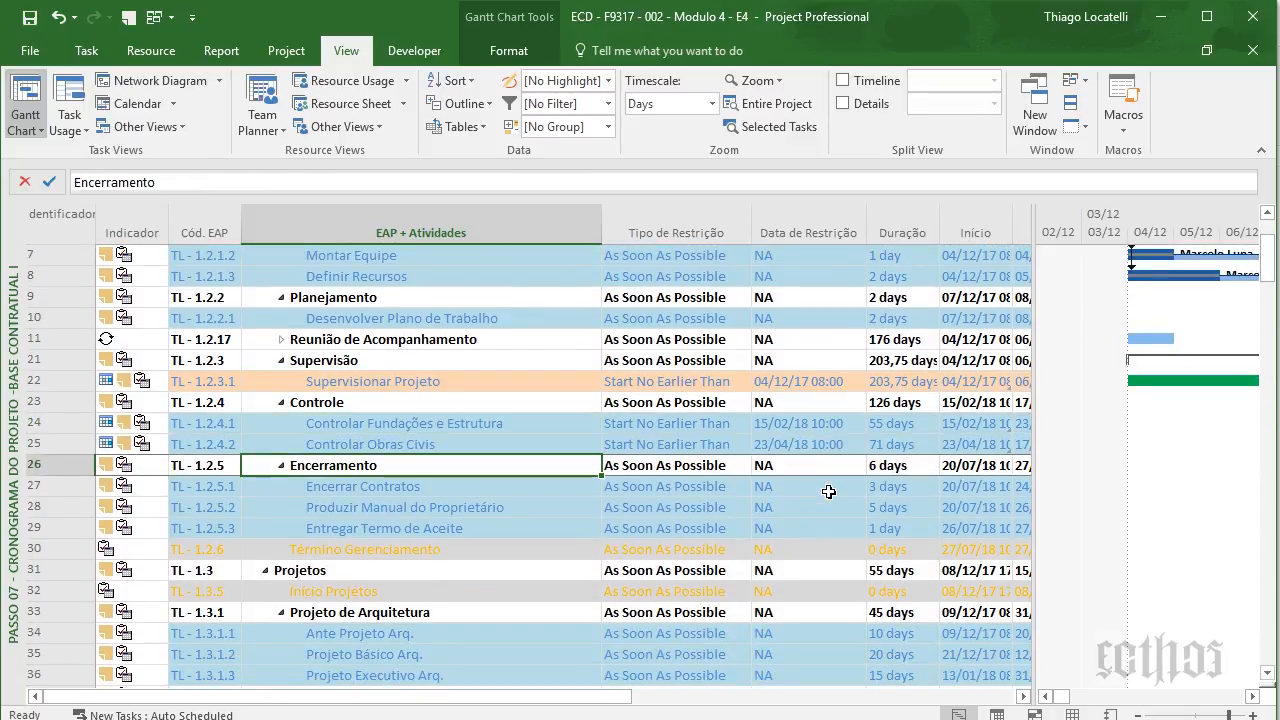
key("Down")
key("Down")
key("Down")
key("Down")
key("Down")
key("Down")
key("Down")
key("Down")
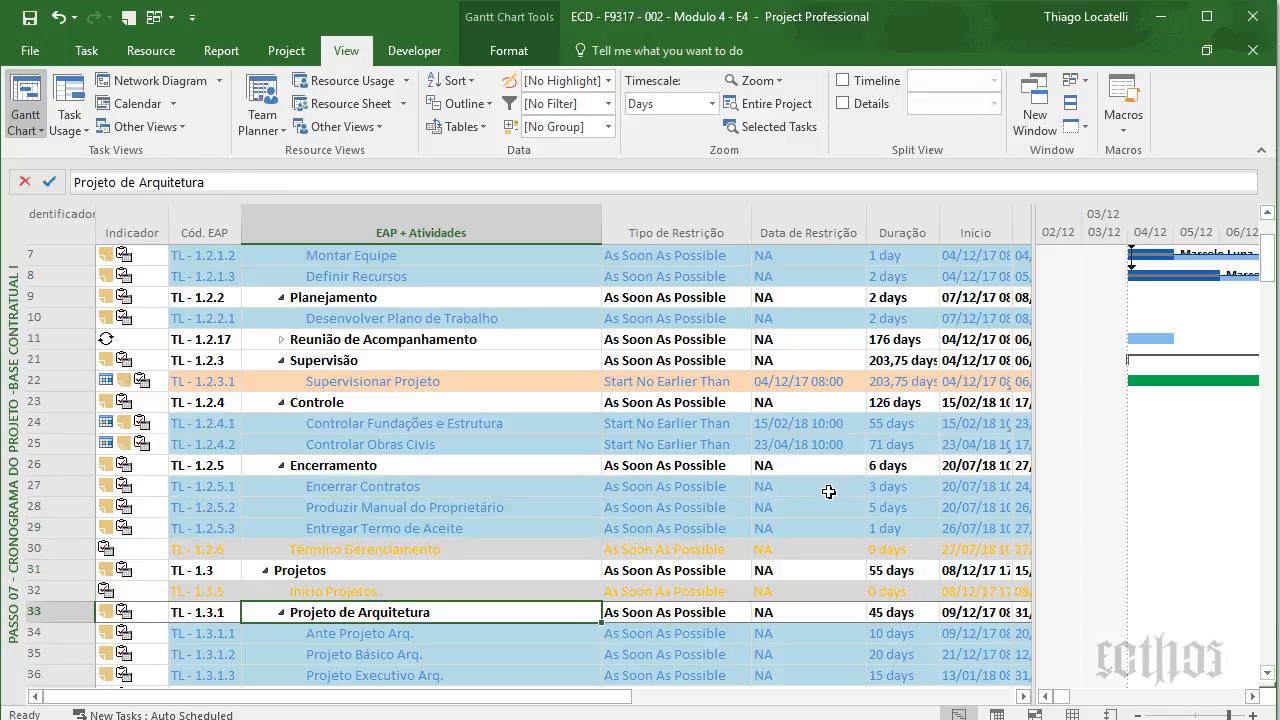
key("Down")
key("Down")
key("Down")
key("Down")
key("Down")
key("Down")
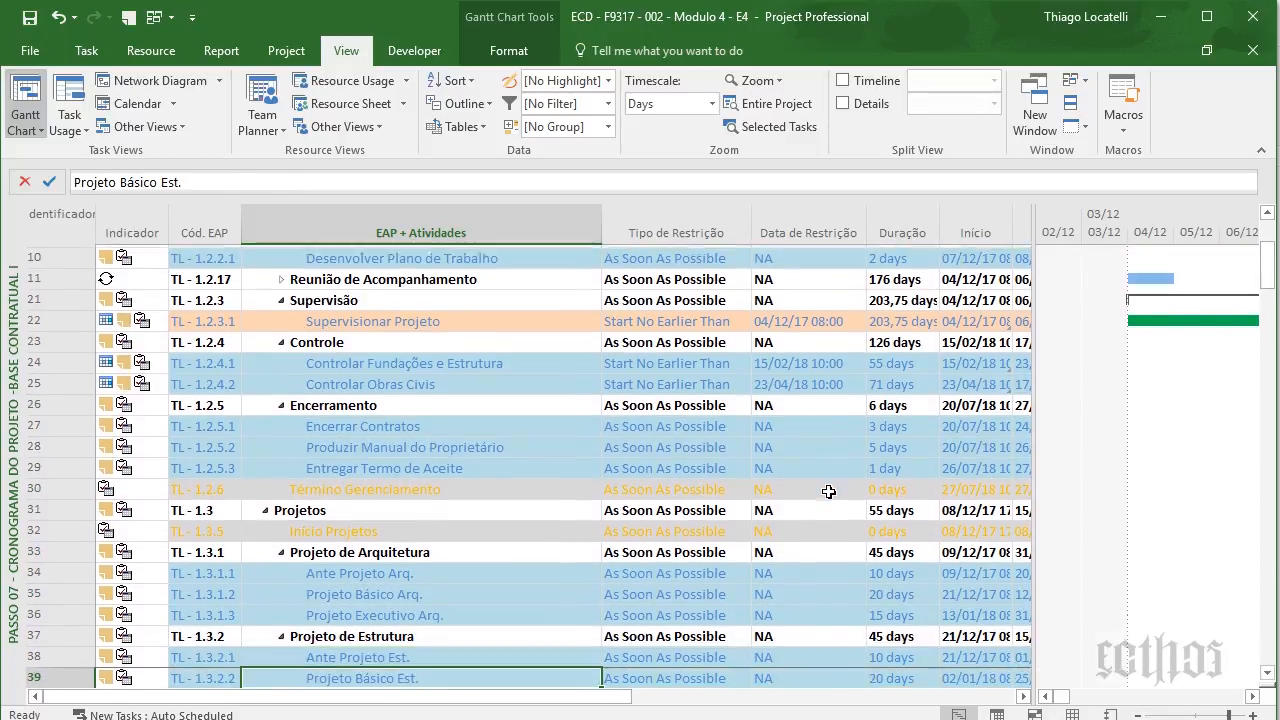
key("Down")
key("Down")
key("Down")
key("Down")
key("Down")
key("Down")
key("Down")
key("Down")
key("Down")
key("Down")
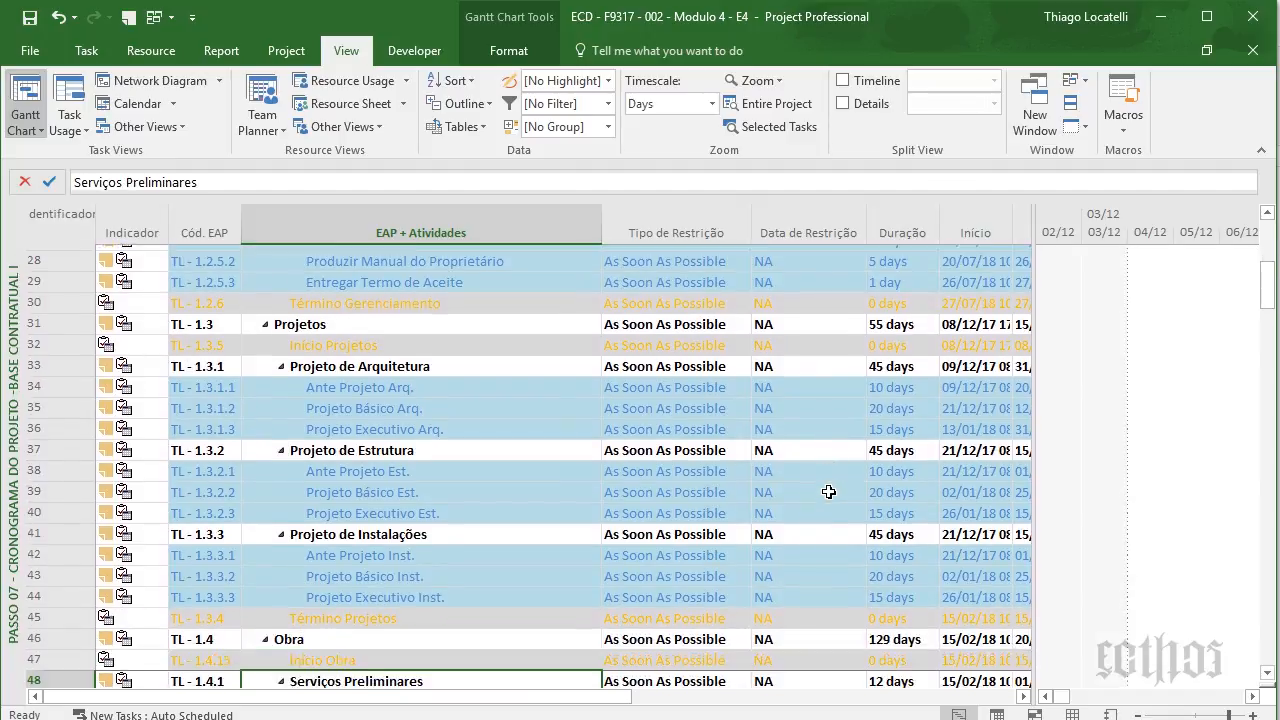
key("Down")
key("Down")
key("Down")
key("Down")
key("Down")
key("Down")
key("Down")
key("Down")
key("Down")
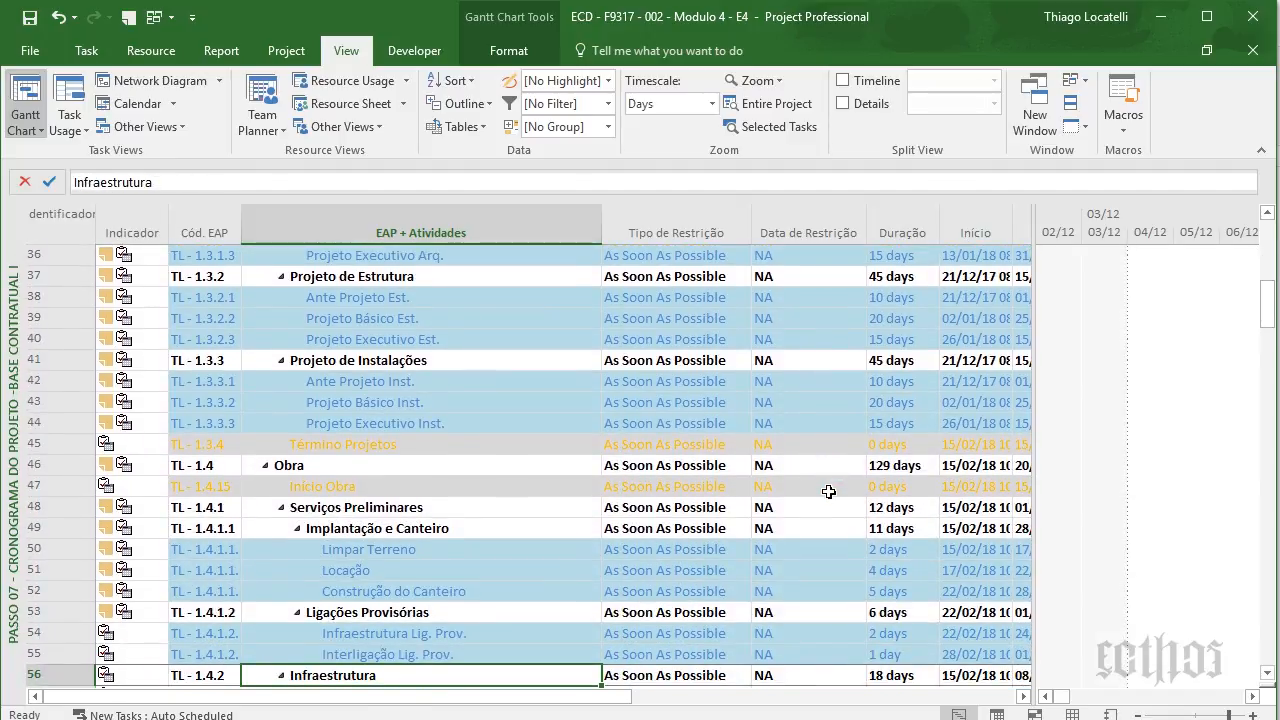
key("Down")
key("Down")
key("Down")
key("Down")
key("Down")
key("Down")
key("Down")
key("Down")
key("Down")
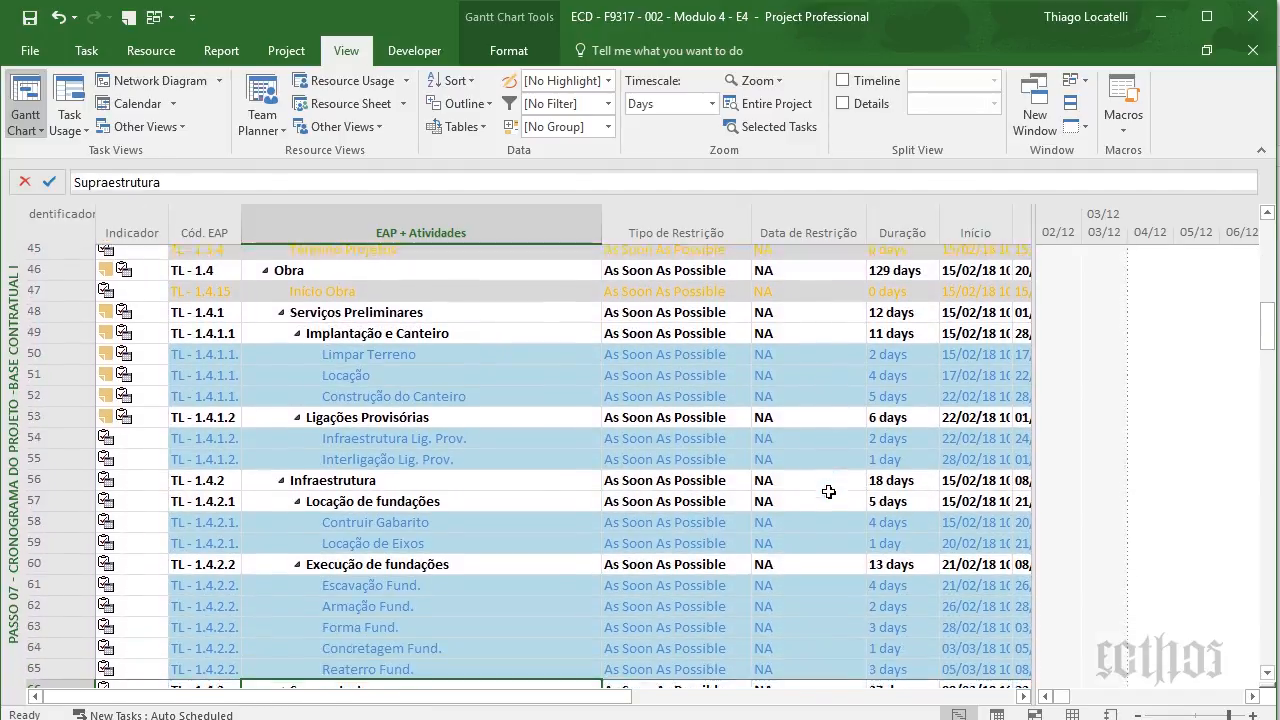
key("Down")
key("Down")
key("Down")
key("Down")
key("Down")
key("Down")
key("Down")
key("Down")
key("Down")
key("Down")
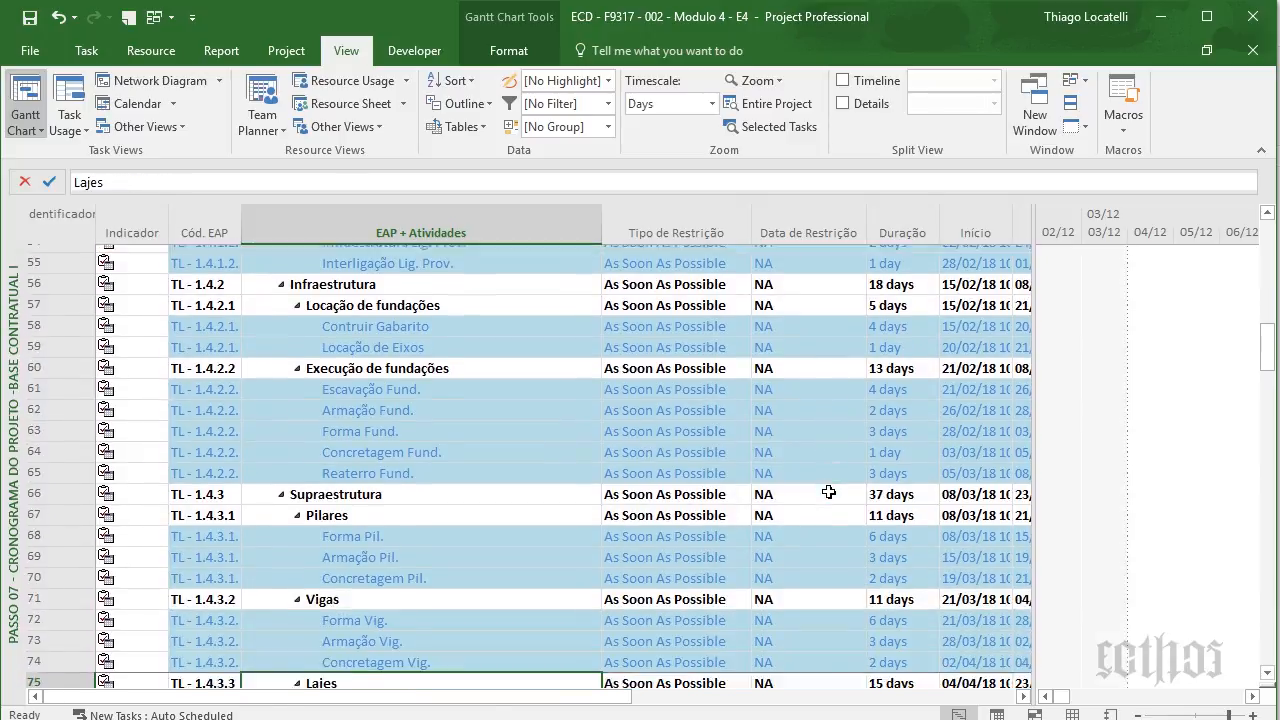
key("Down")
key("Down")
key("Down")
key("Down")
key("Down")
key("Down")
key("Down")
key("Down")
key("Down")
key("Down")
key("Down")
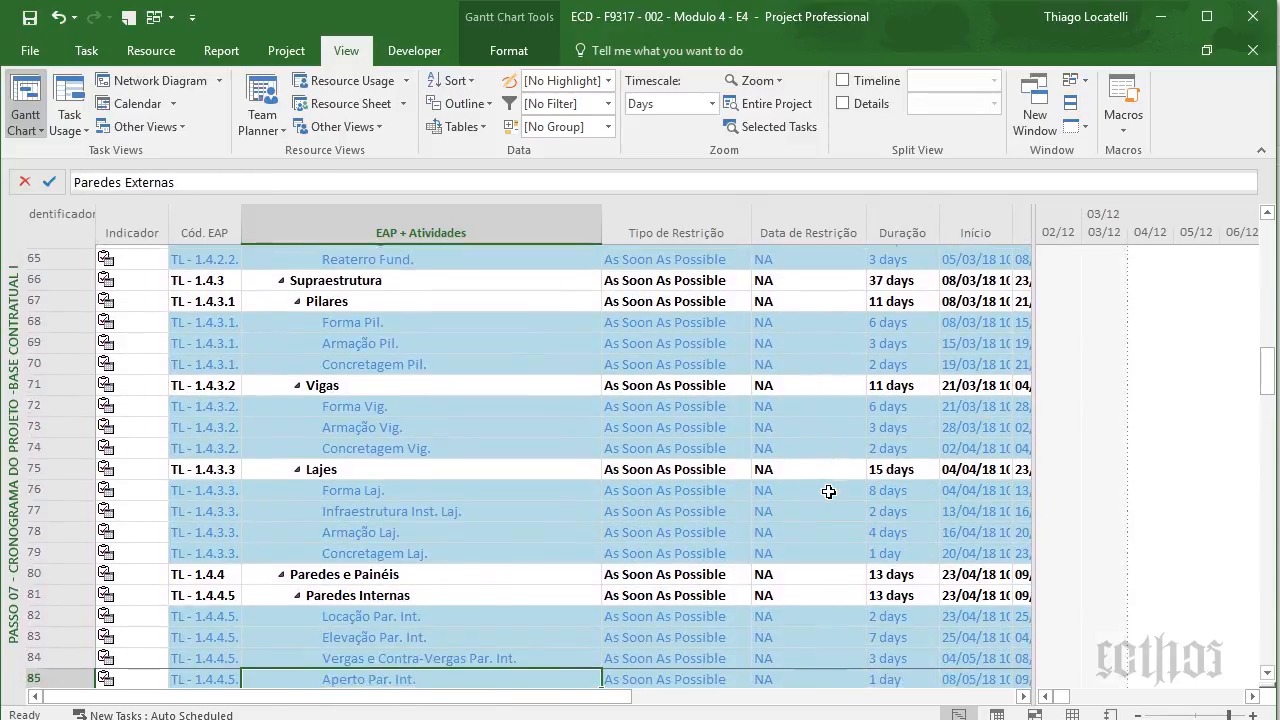
key("Down")
key("Down")
key("Down")
key("Down")
key("Down")
key("Down")
key("Down")
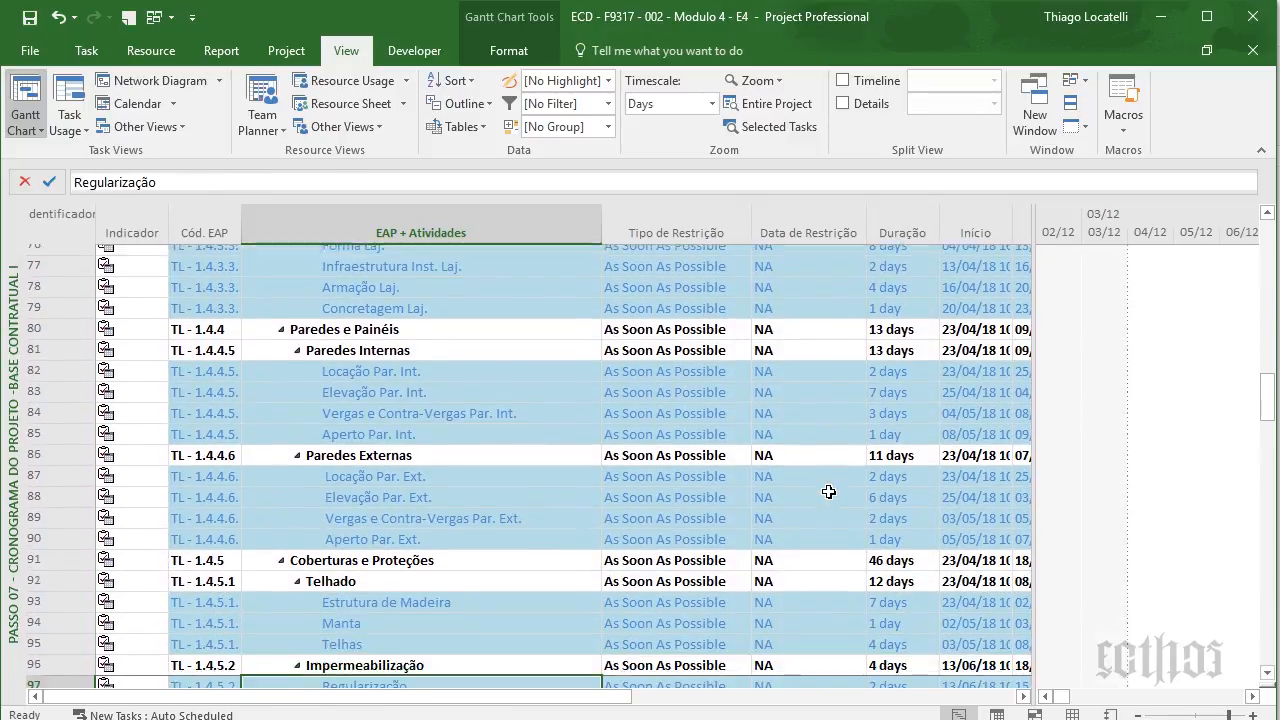
scroll(828, 491, "up", 20)
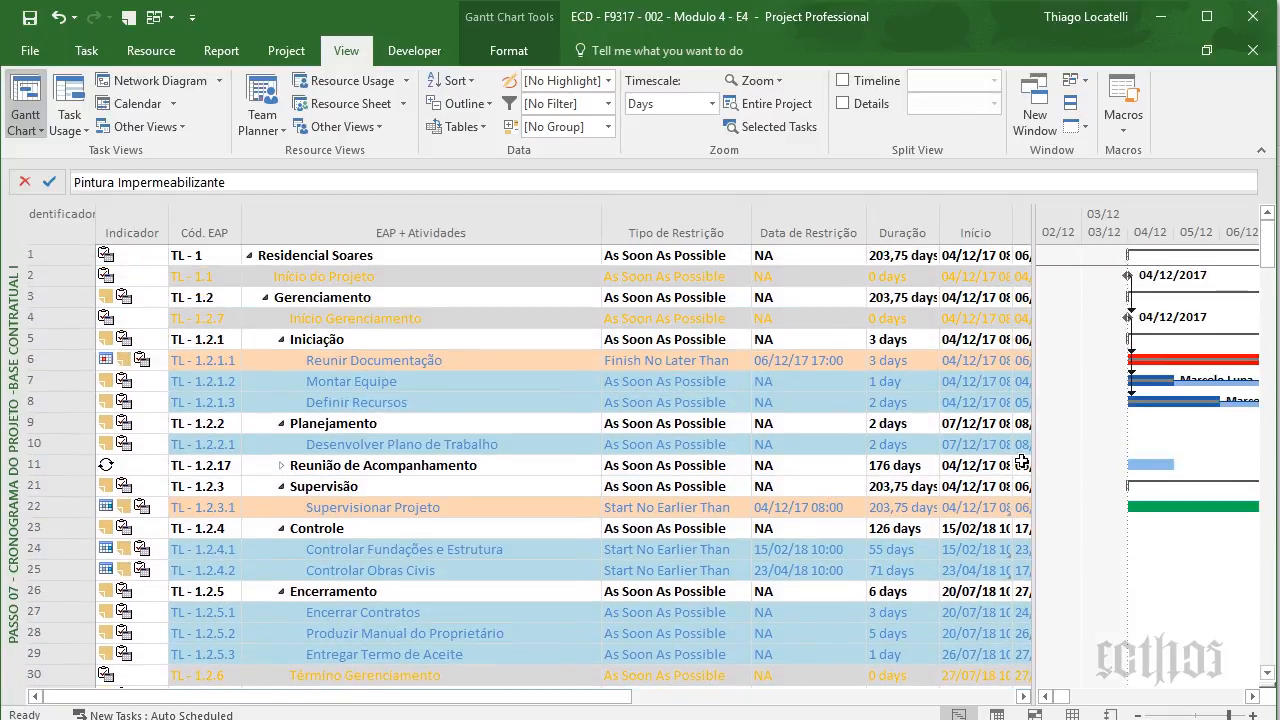
- Widen the task table to show the Folga Livre, Folga Total and Data Limite columns, checking the Controle task's deadline
left_click_drag(1030, 449, 817, 452)
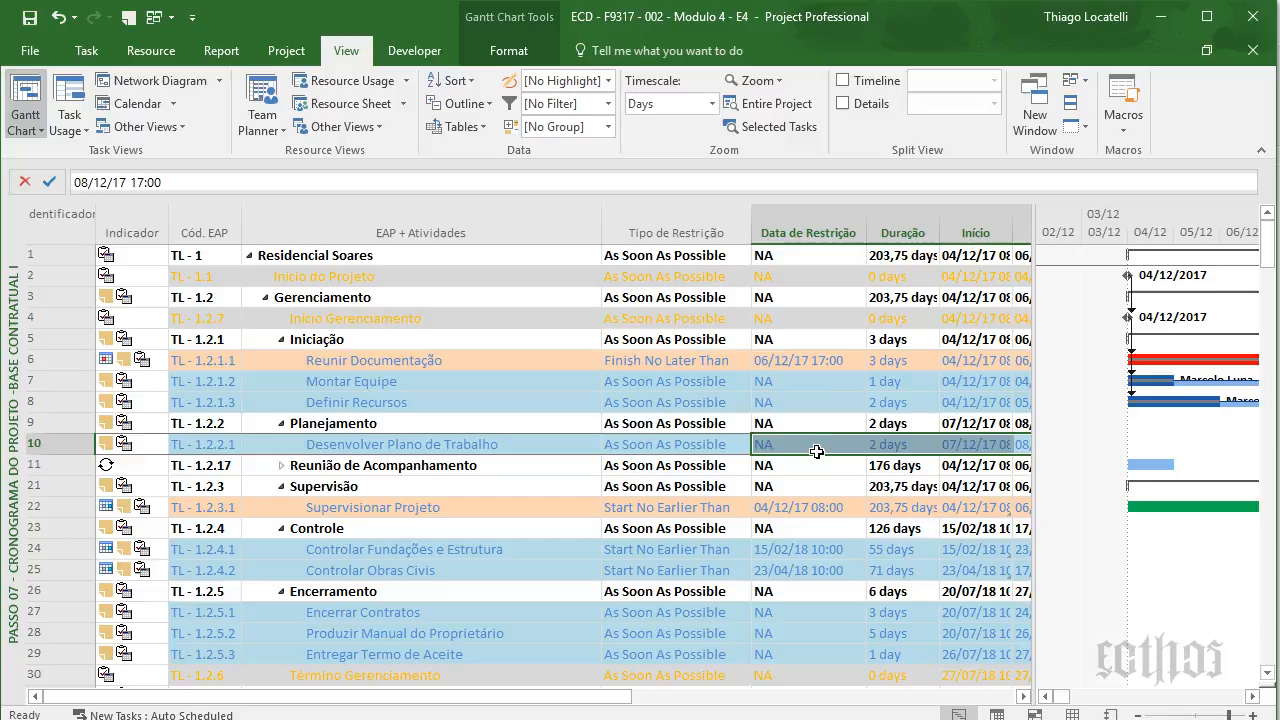
left_click(876, 451)
left_click_drag(1034, 451, 1178, 445)
scroll(893, 505, "down", 3)
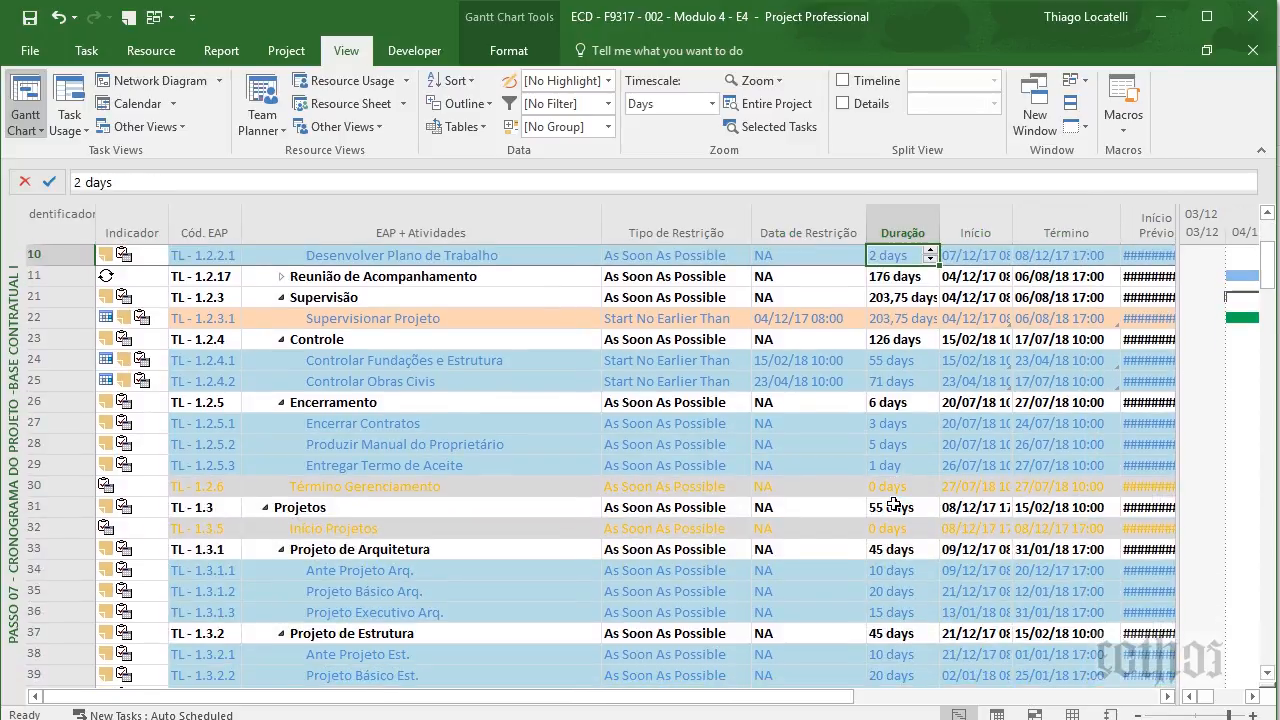
scroll(893, 505, "up", 3)
scroll(893, 505, "right", 5)
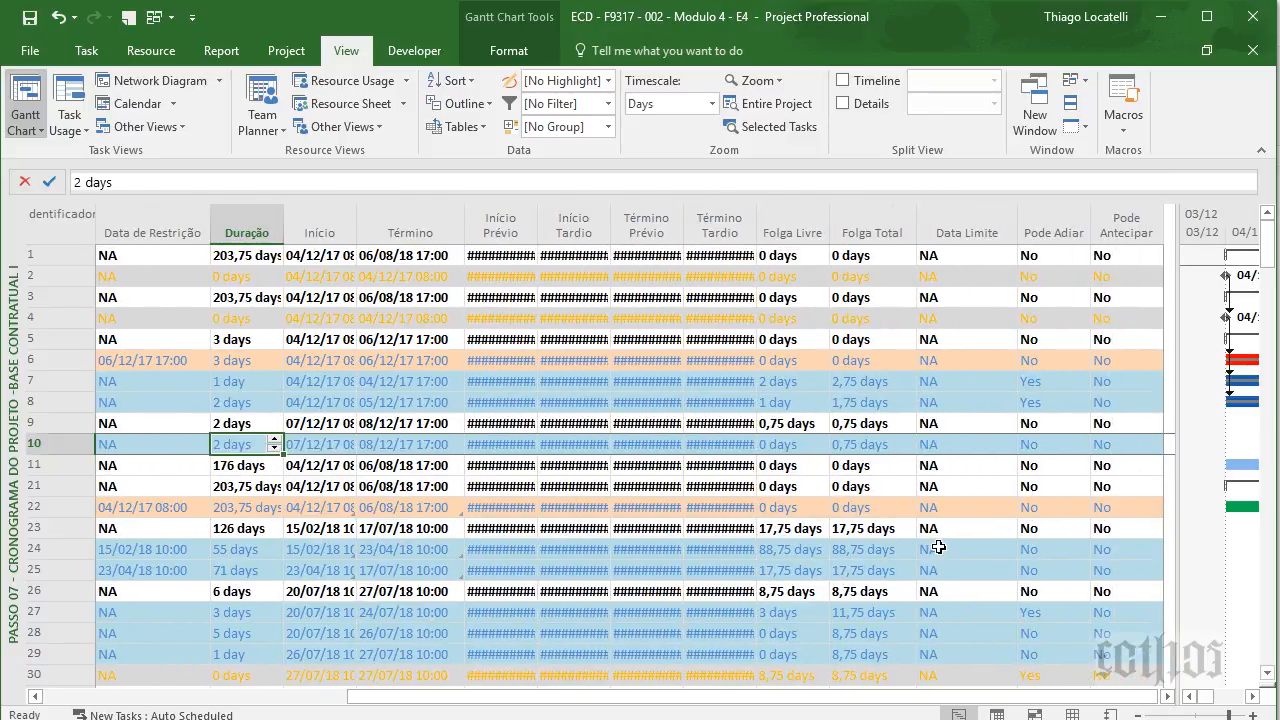
left_click(980, 527)
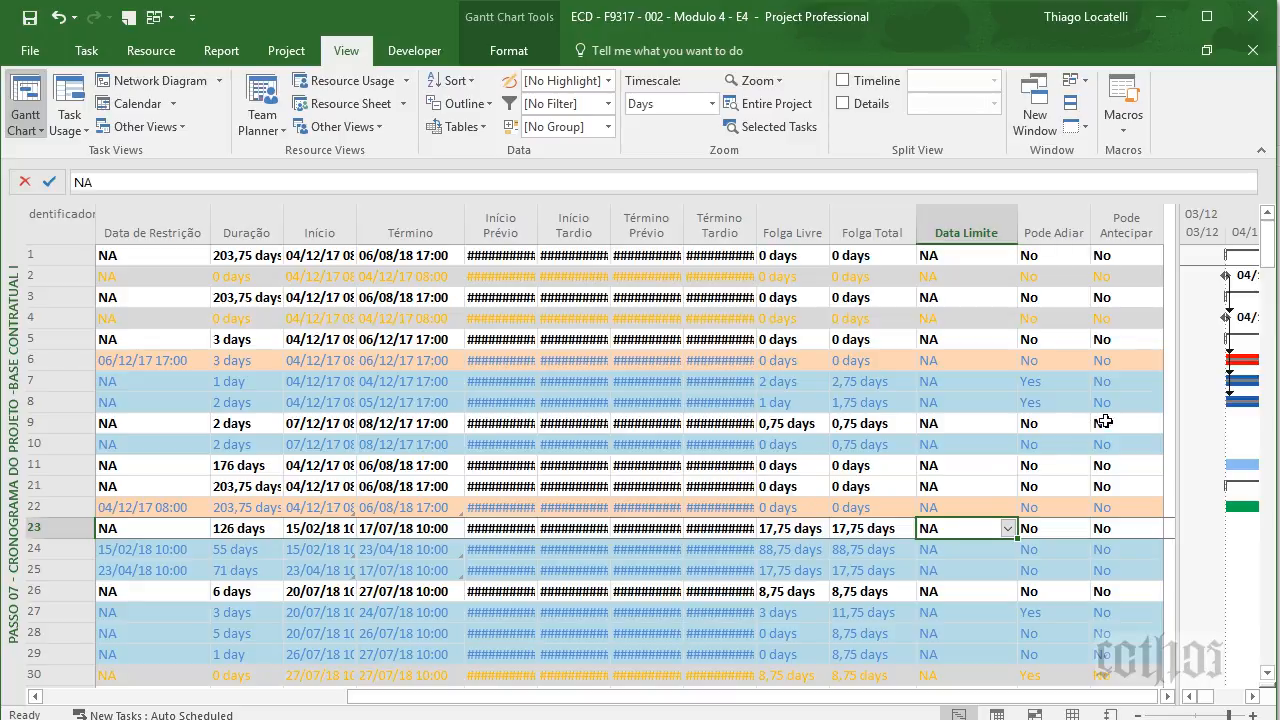
- Narrow the task table to show the Gantt bars and review the Folga Zero and Baseline bar styles in Bar Styles
left_click_drag(1177, 405, 412, 410)
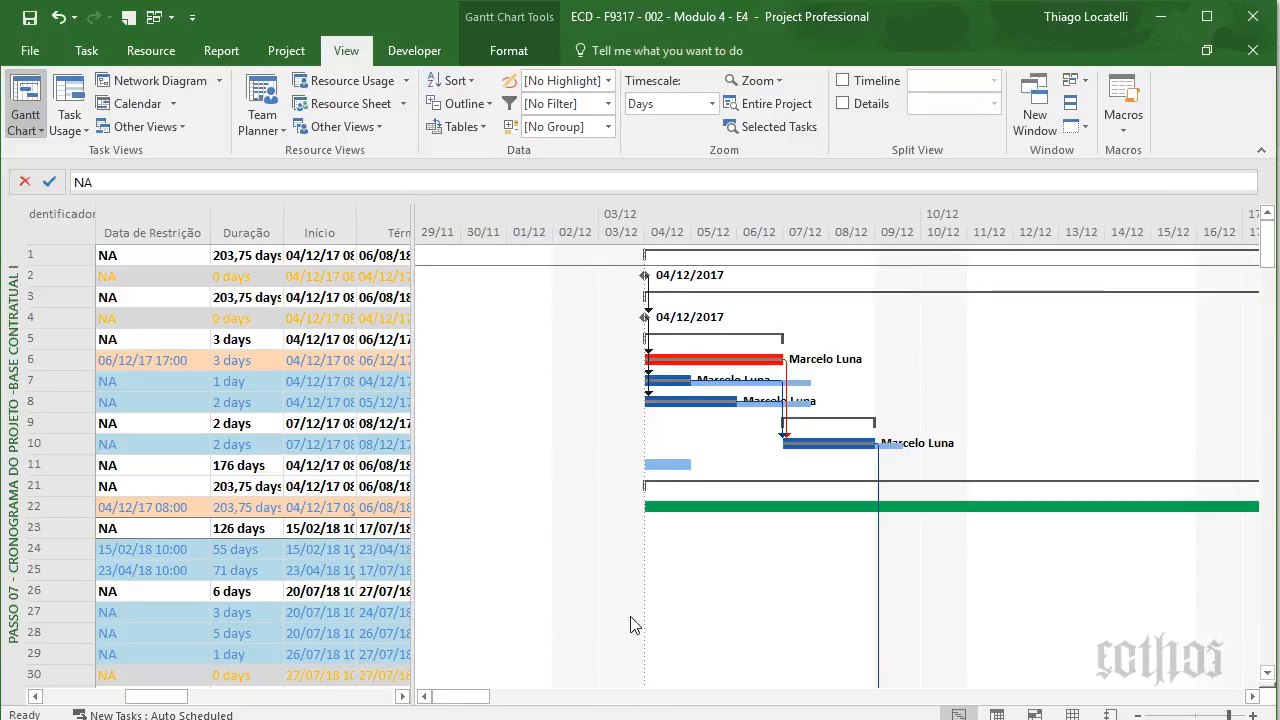
right_click(519, 331)
left_click(602, 366)
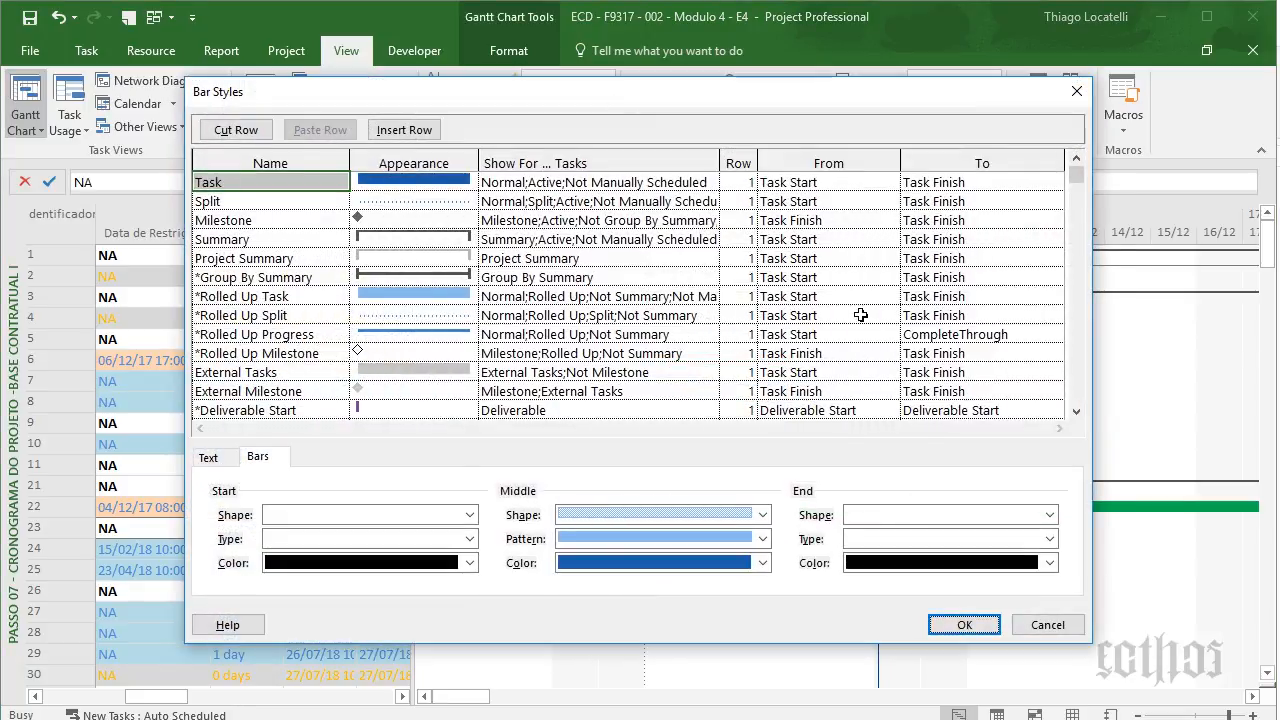
scroll(1083, 308, "down", 7)
scroll(1083, 308, "down", 5)
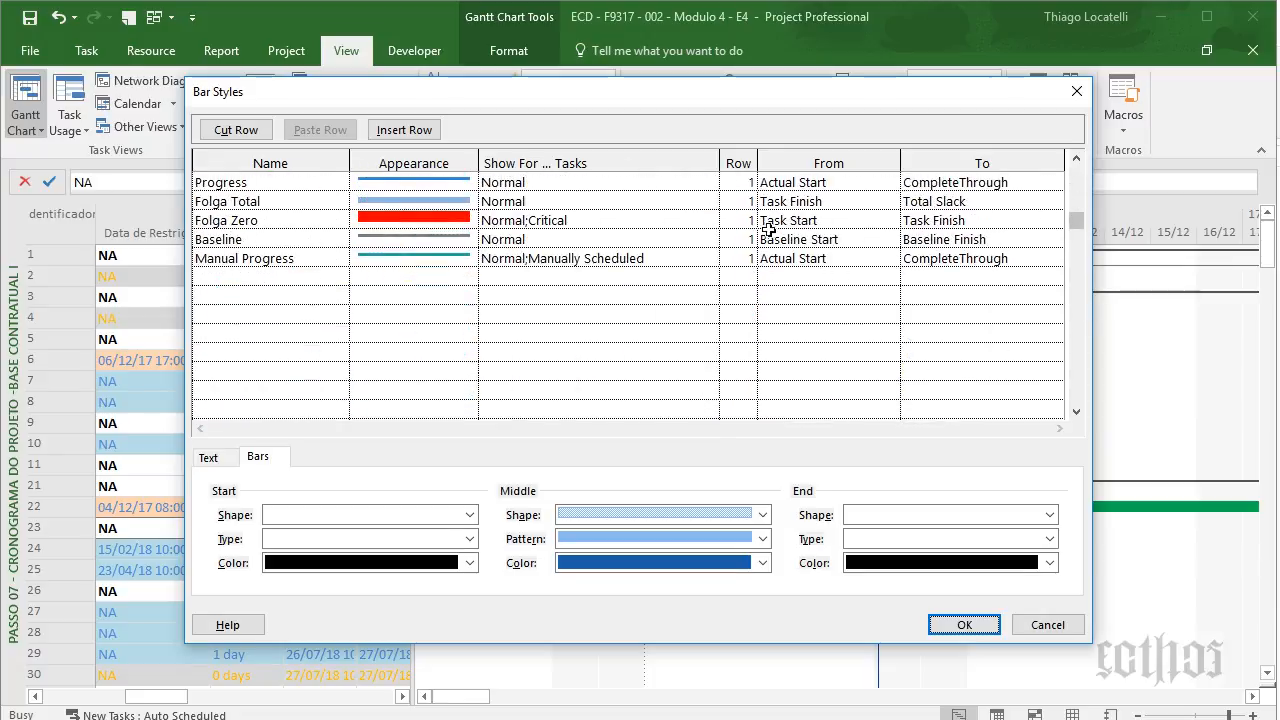
left_click(273, 243)
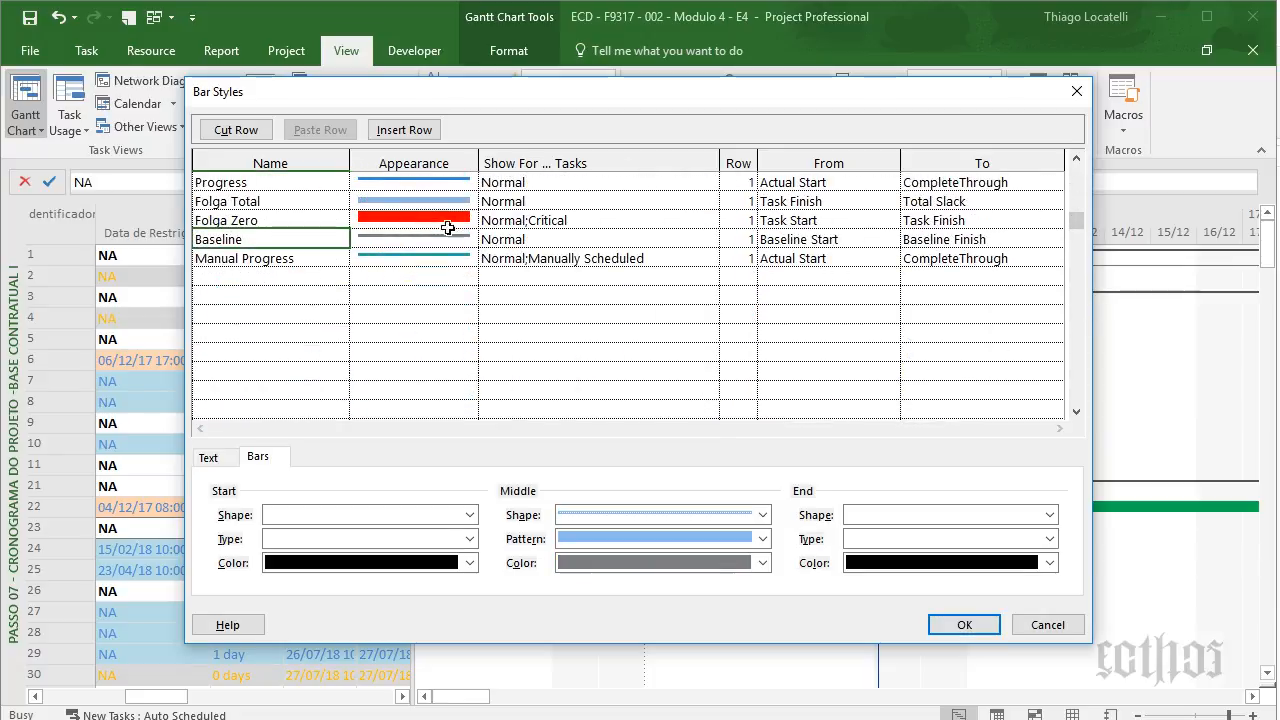
left_click(1077, 92)
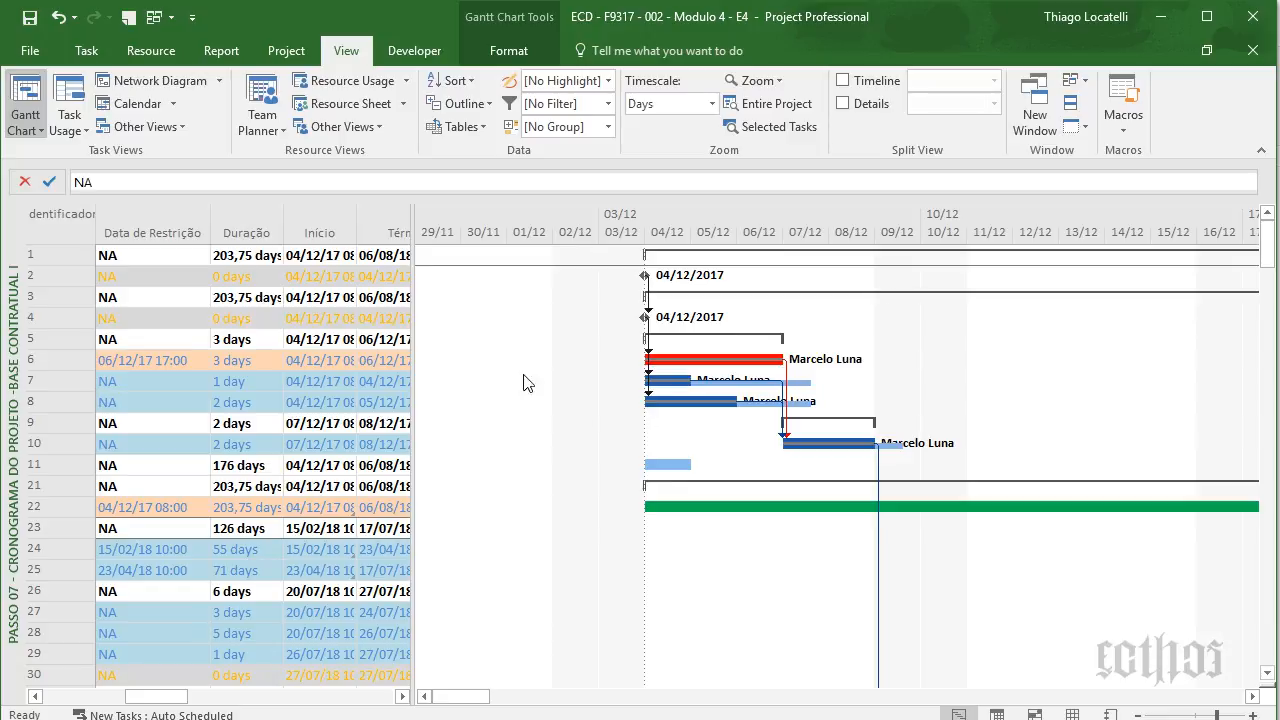
left_click(202, 409)
key("Left")
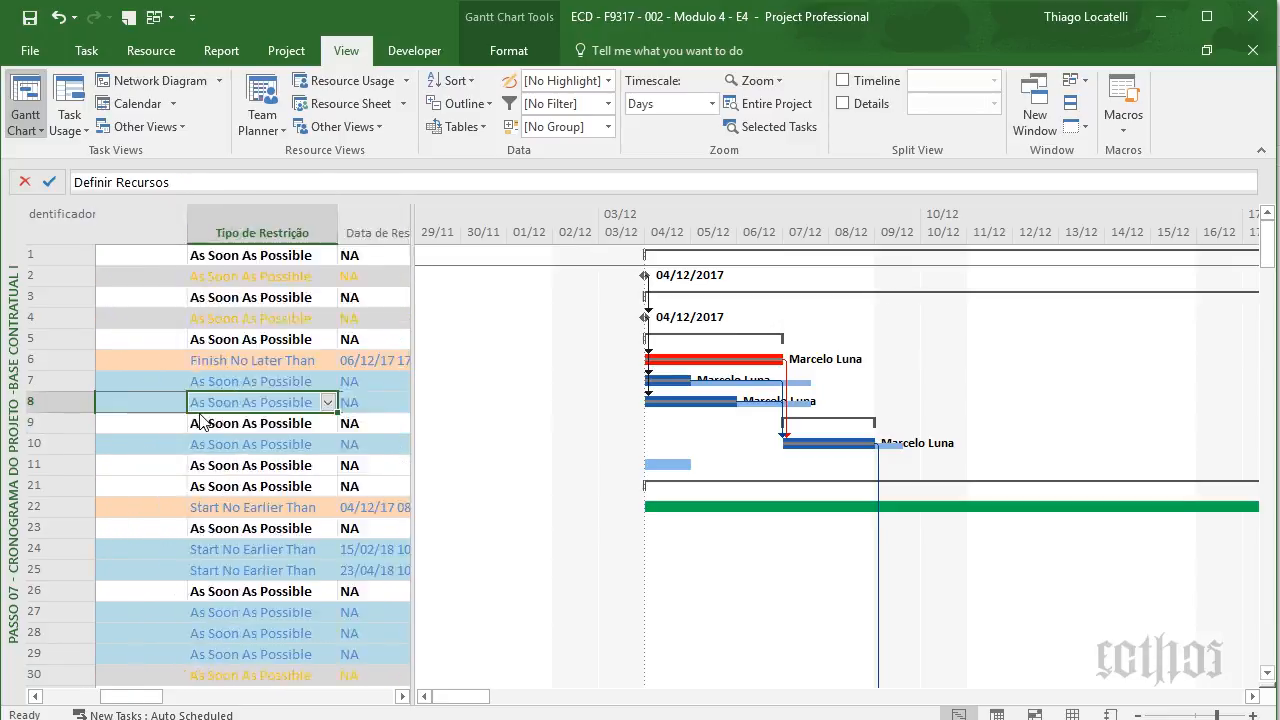
key("Left")
key("Right")
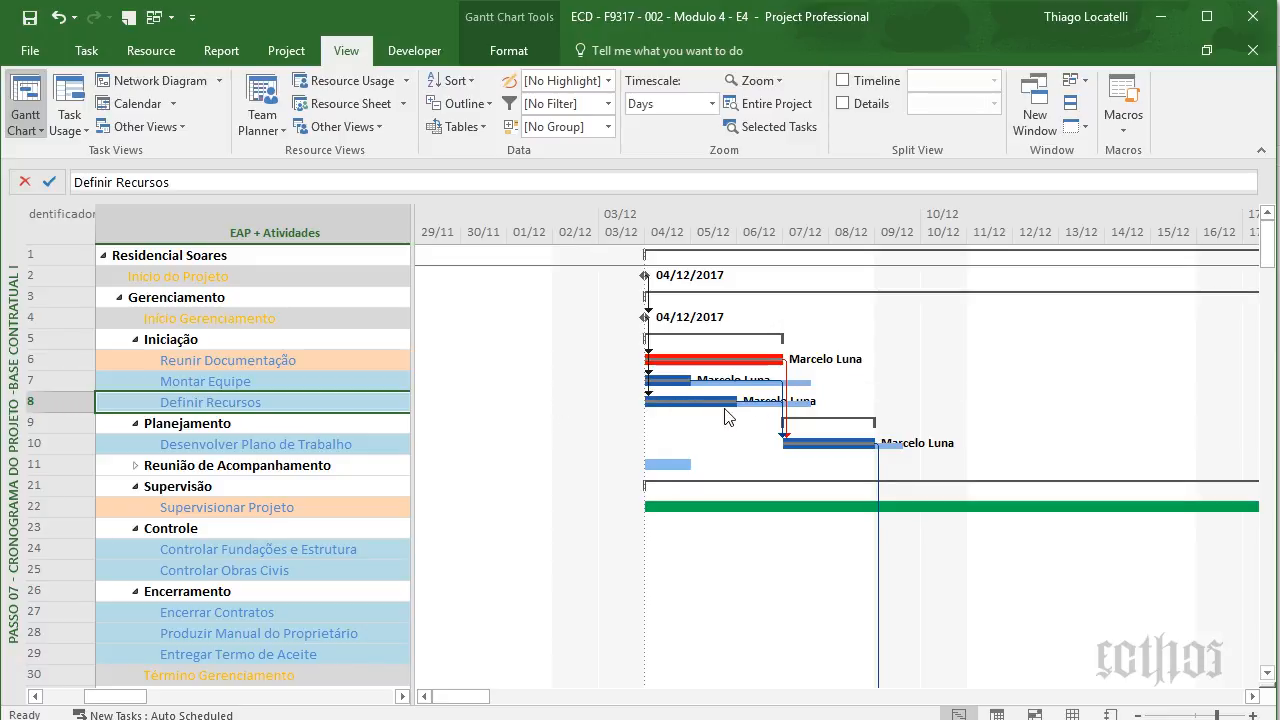
left_click(90, 49)
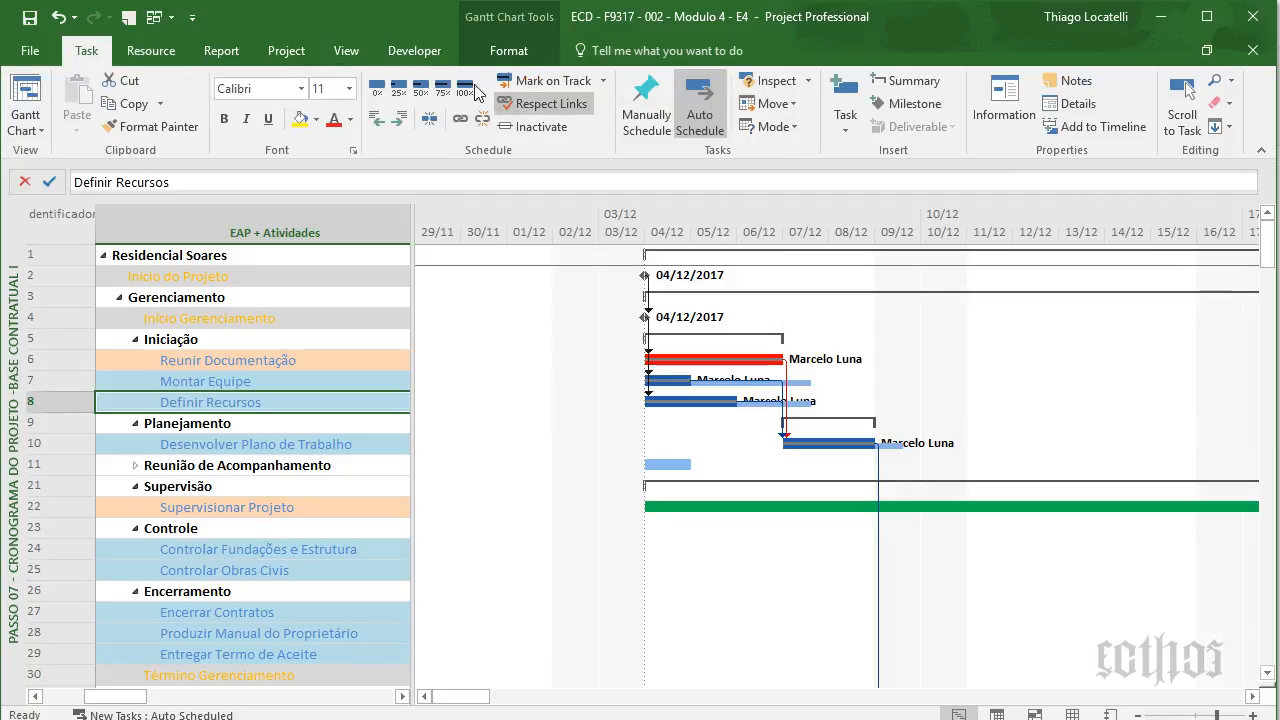
left_click(58, 19)
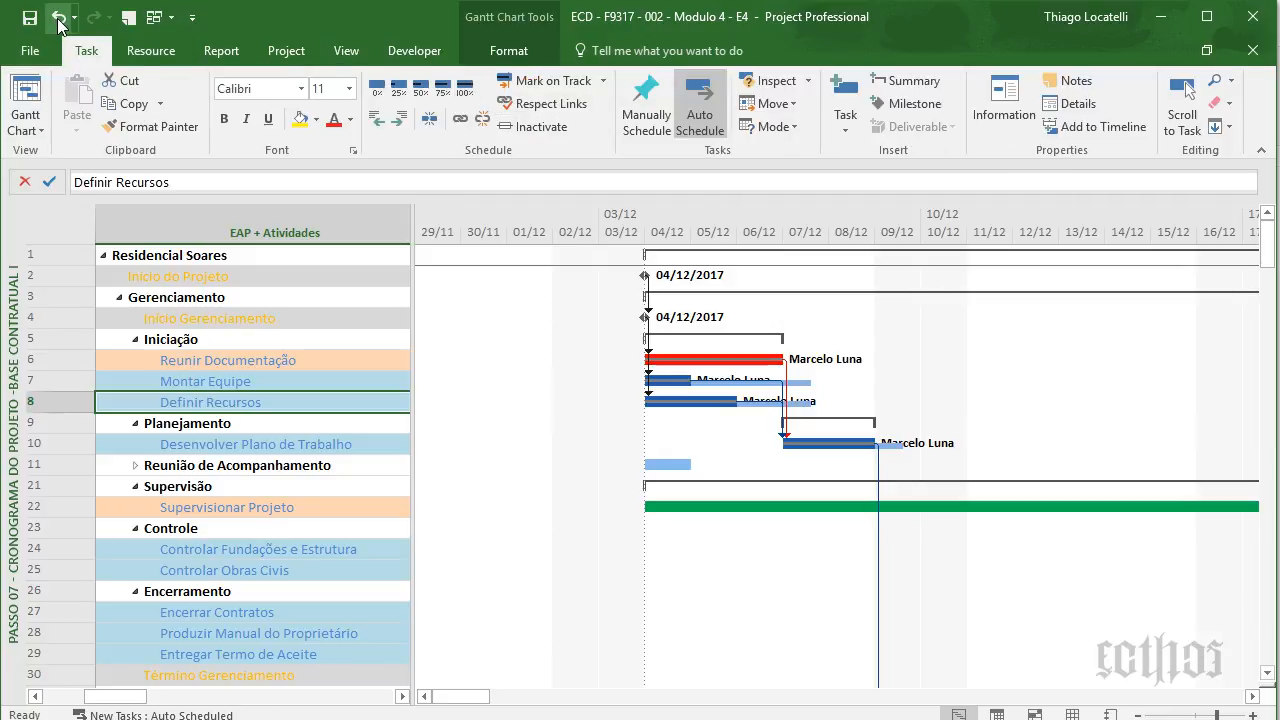
right_click(752, 426)
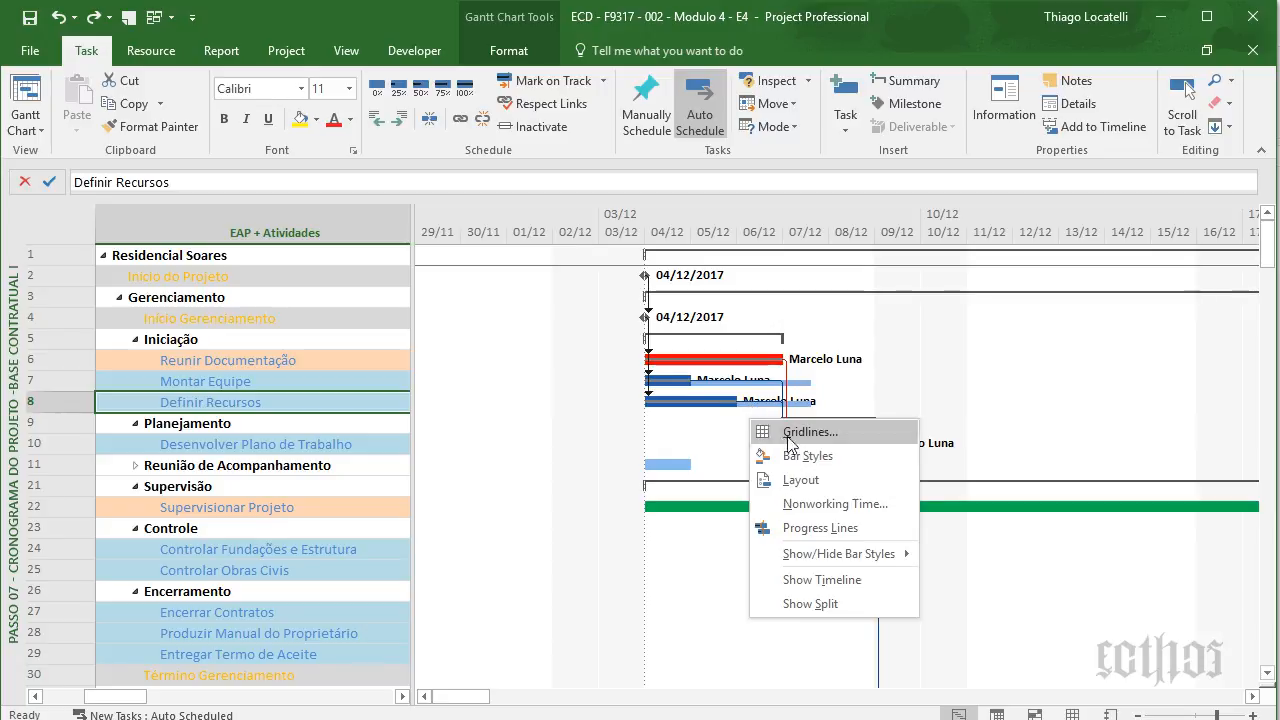
left_click(800, 456)
scroll(1085, 357, "down", 15)
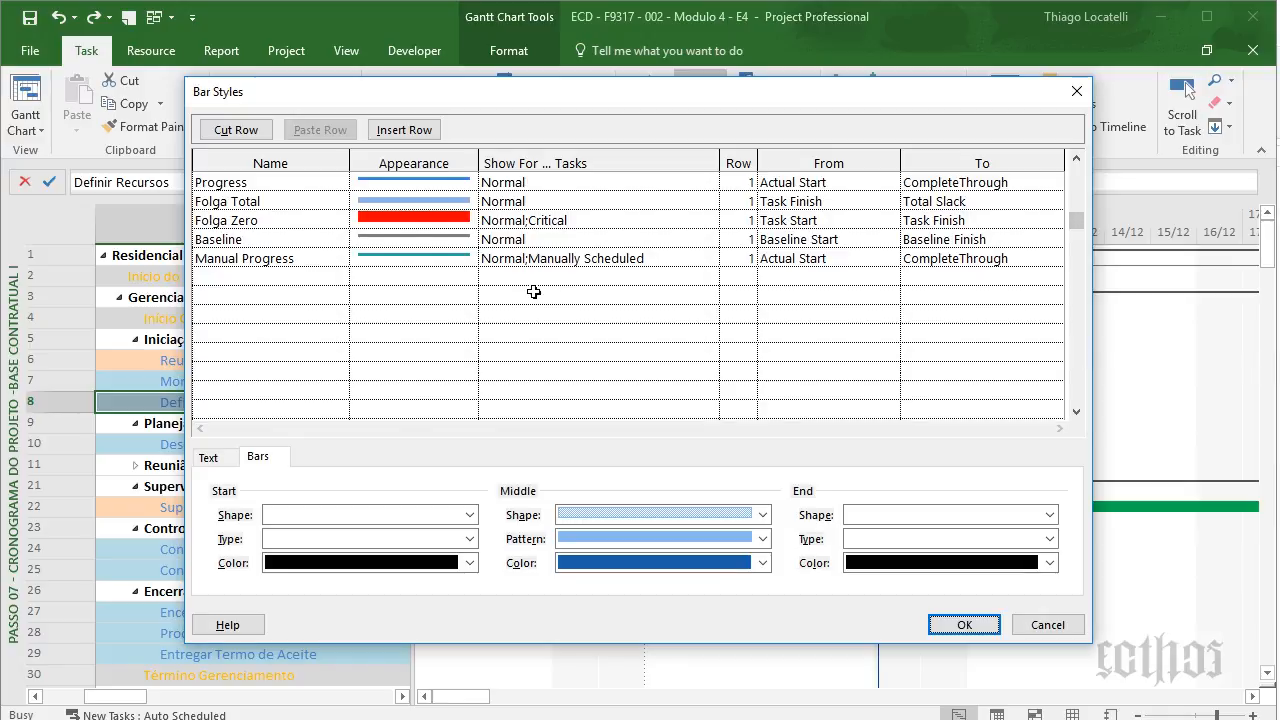
left_click(272, 200)
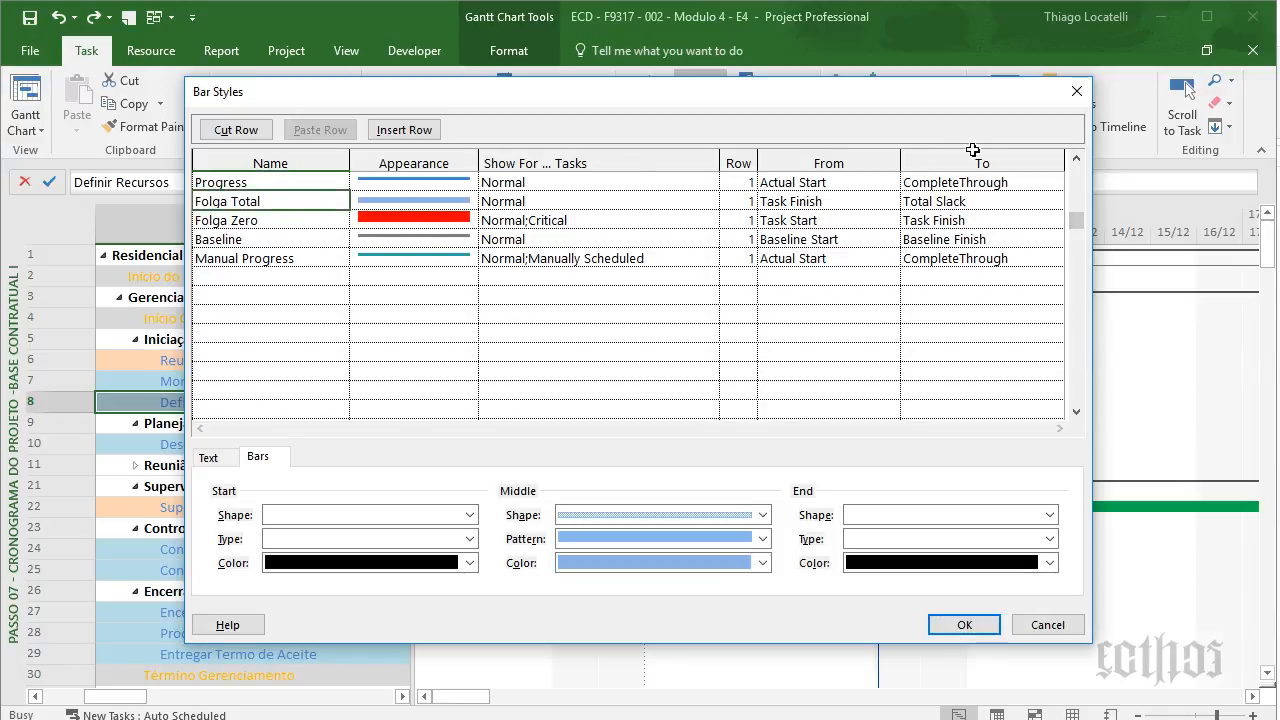
left_click(1076, 91)
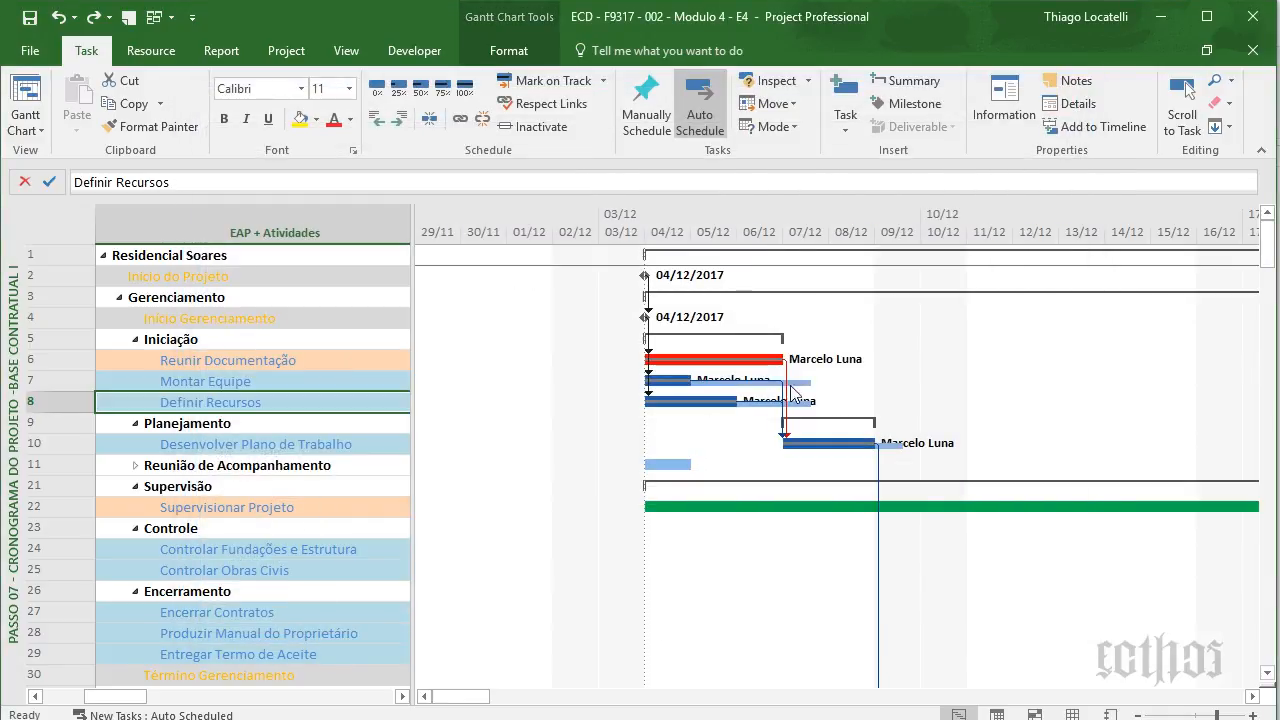
left_click(464, 93)
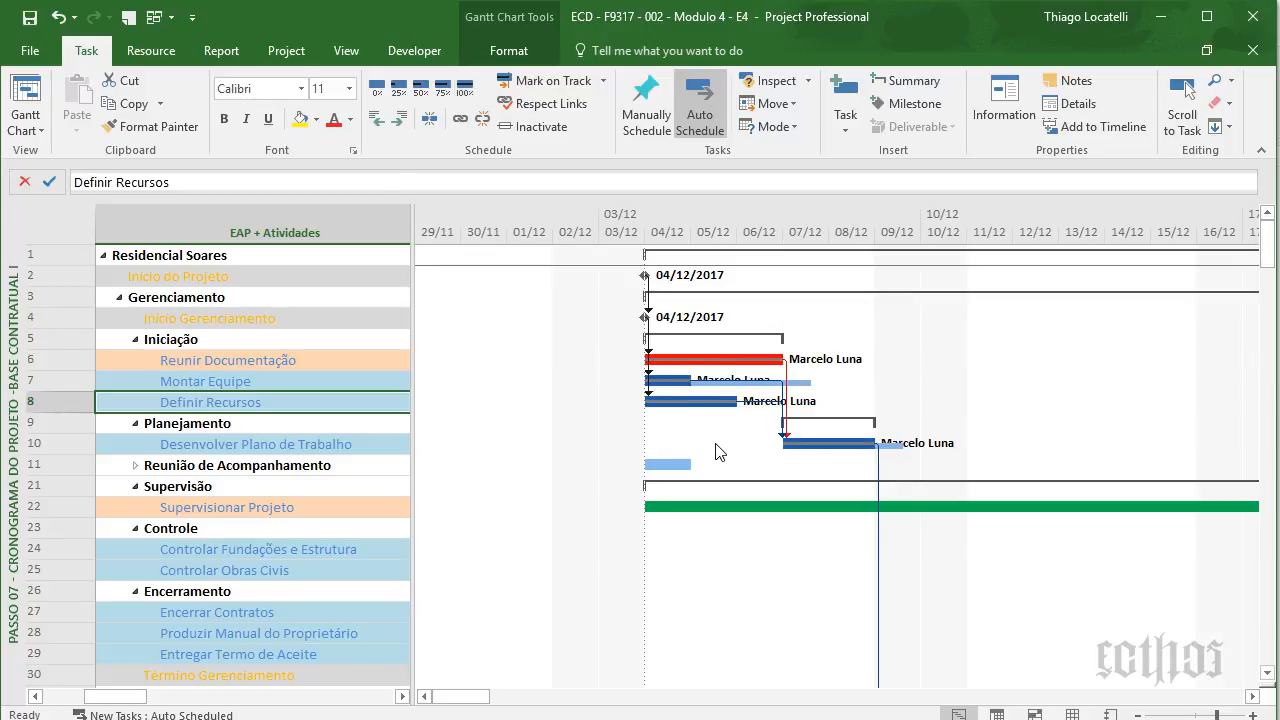
- Undo Definir Recursos' 100% completion and move along row 8 to the Término Prévio and Folga Total columns
left_click(59, 17)
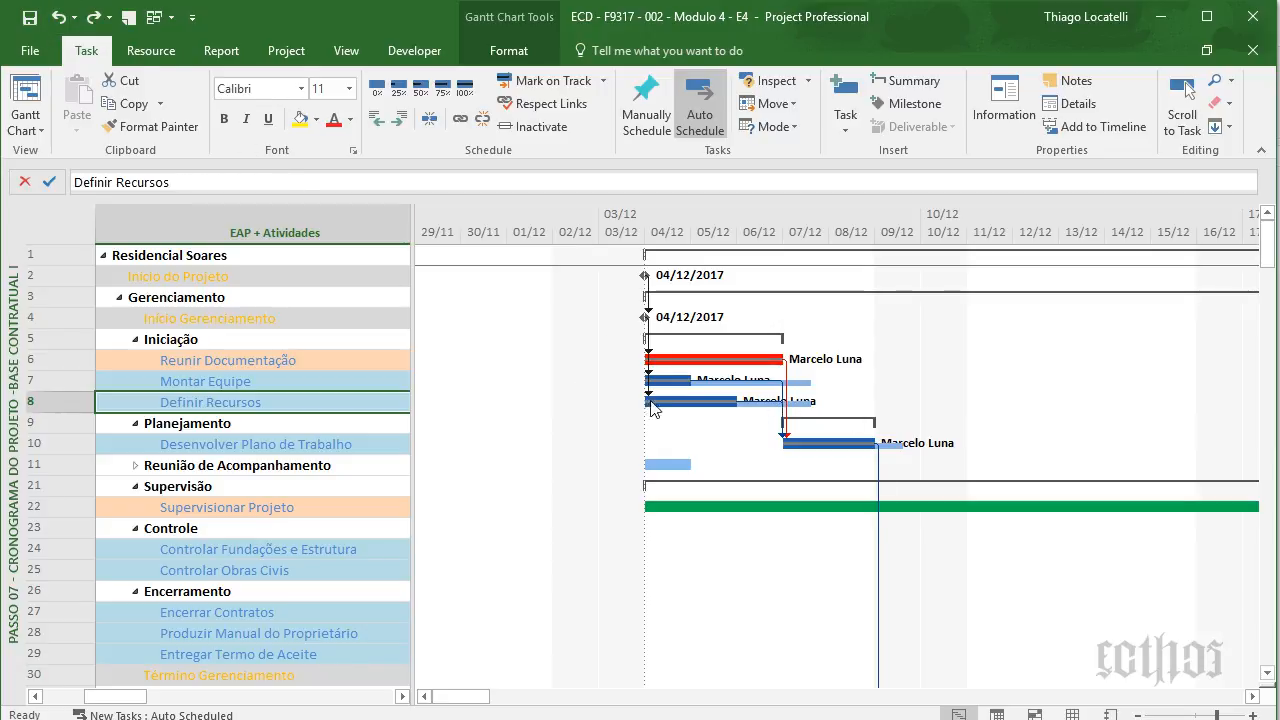
key("Right")
key("Right")
key("Right")
key("Right")
key("Right")
key("Right")
key("Right")
key("Right")
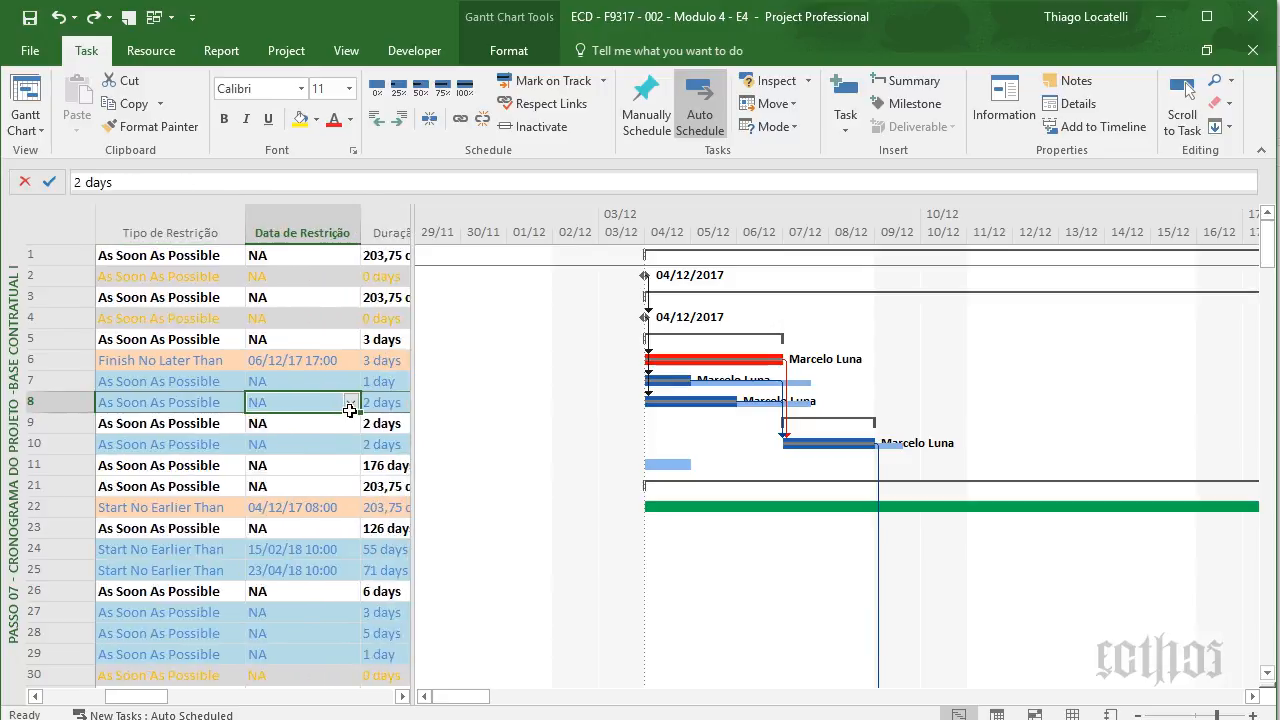
key("Right")
key("Right")
key("Right")
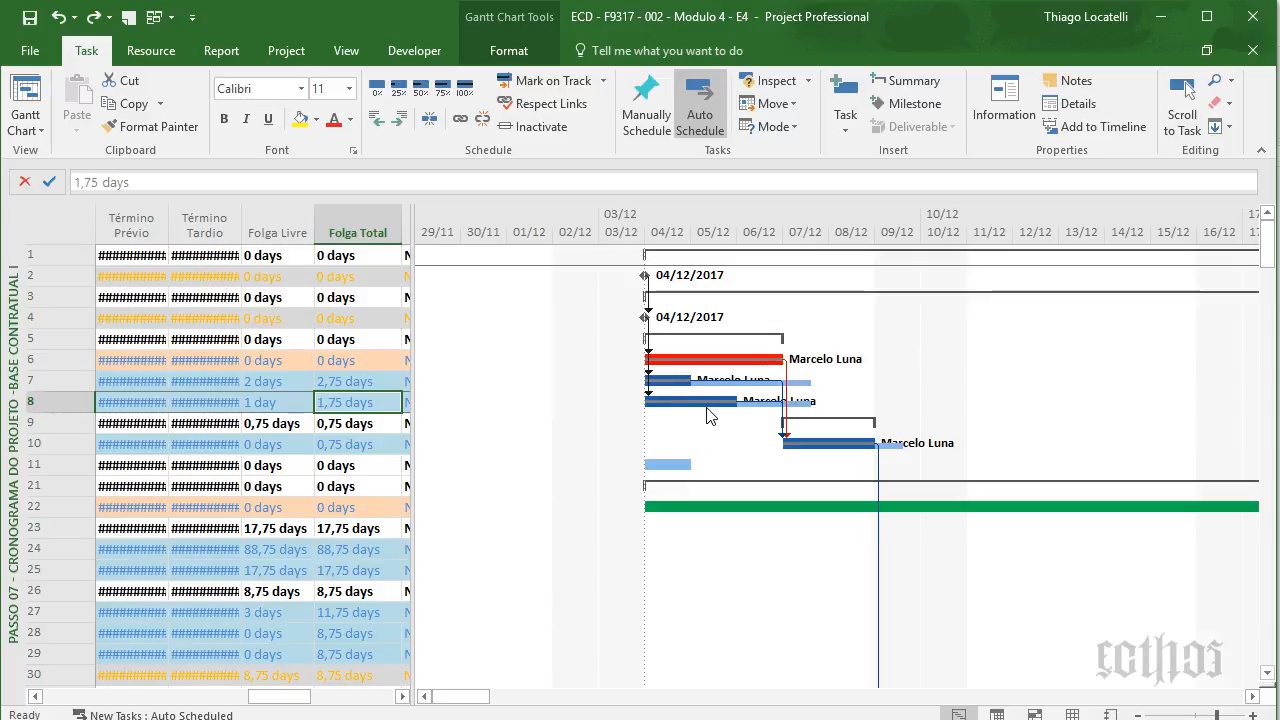
left_click_drag(712, 404, 743, 402)
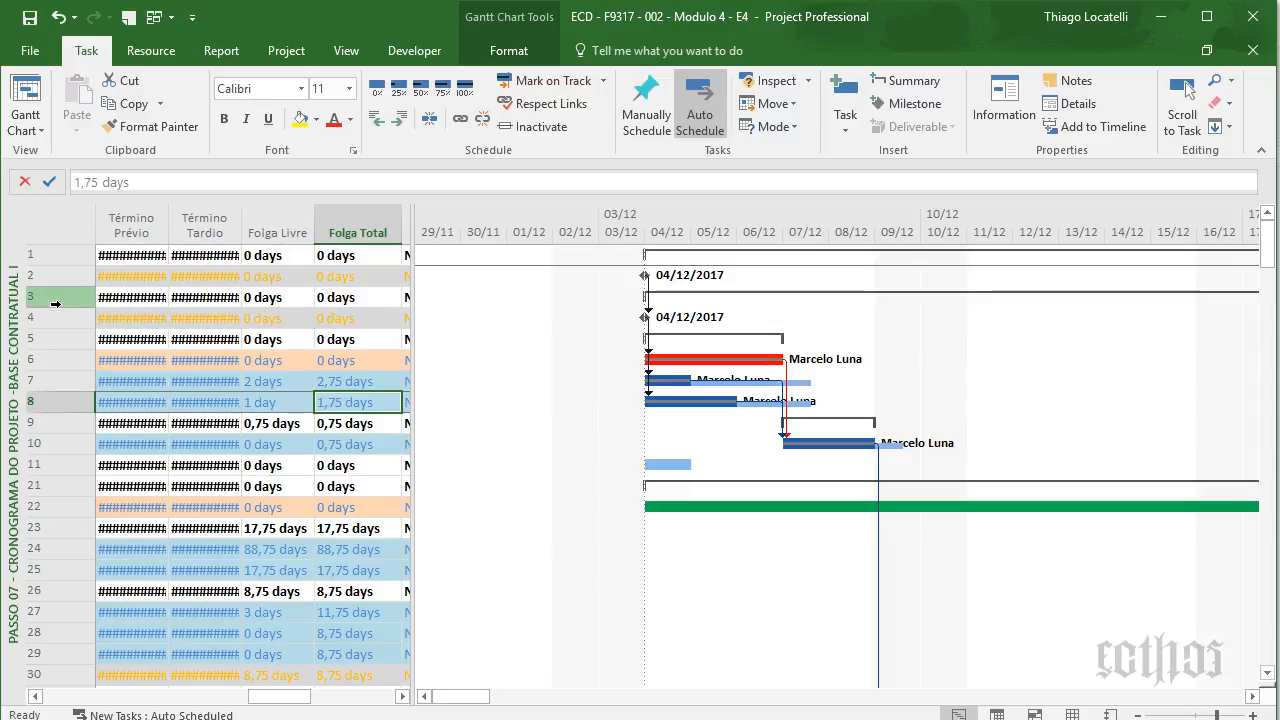
- Visit the Cronograma do Projeto ORG view, selecting rows 82 to 142, then return to Base Contratual I
right_click(5, 338)
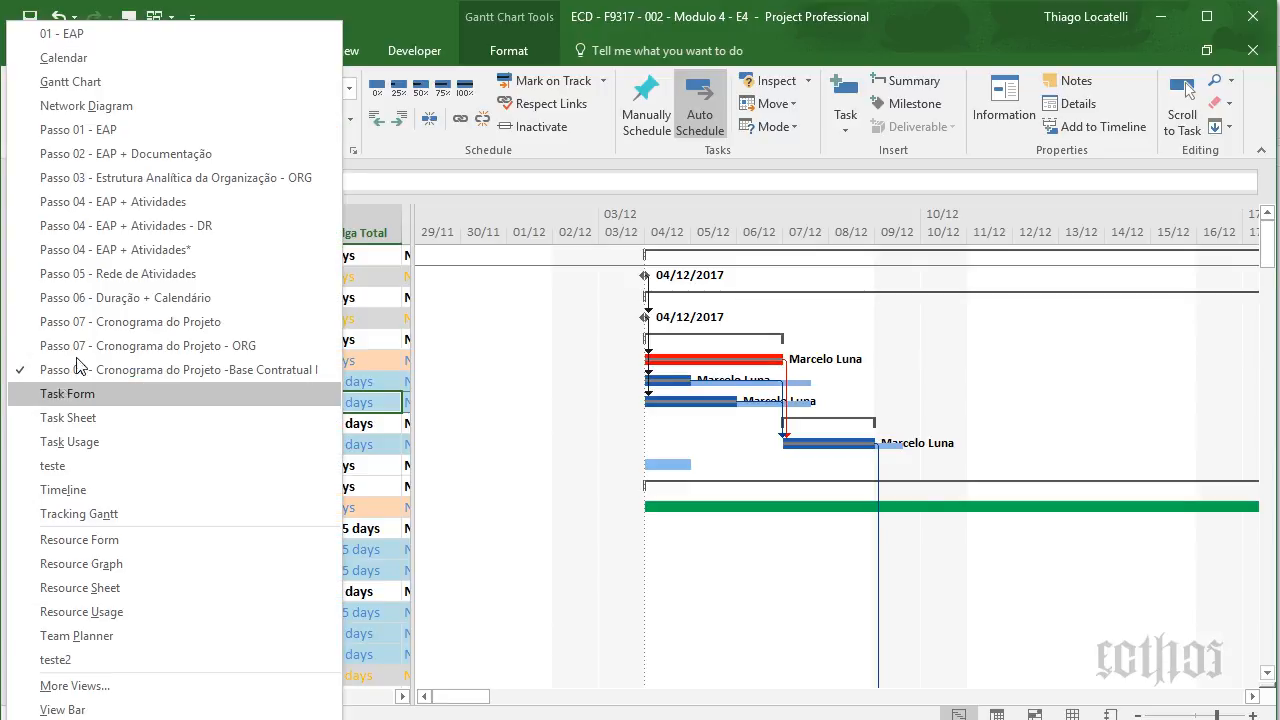
left_click(108, 346)
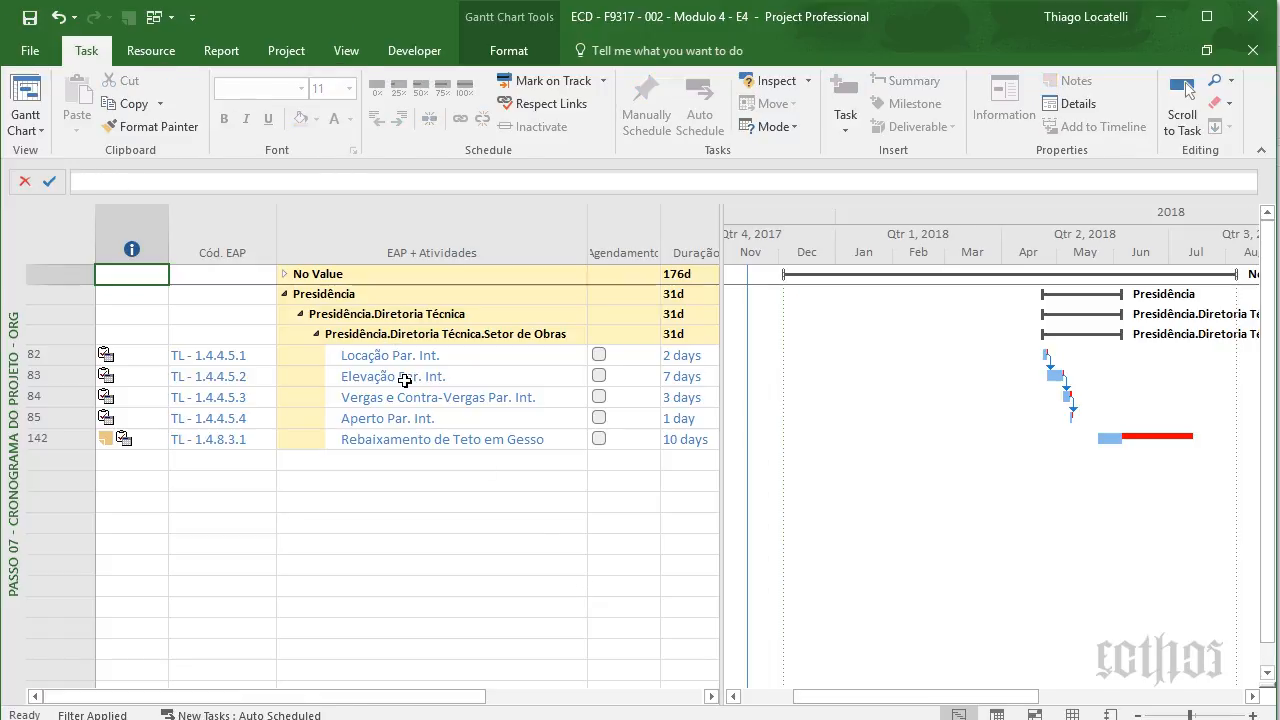
left_click_drag(440, 352, 426, 440)
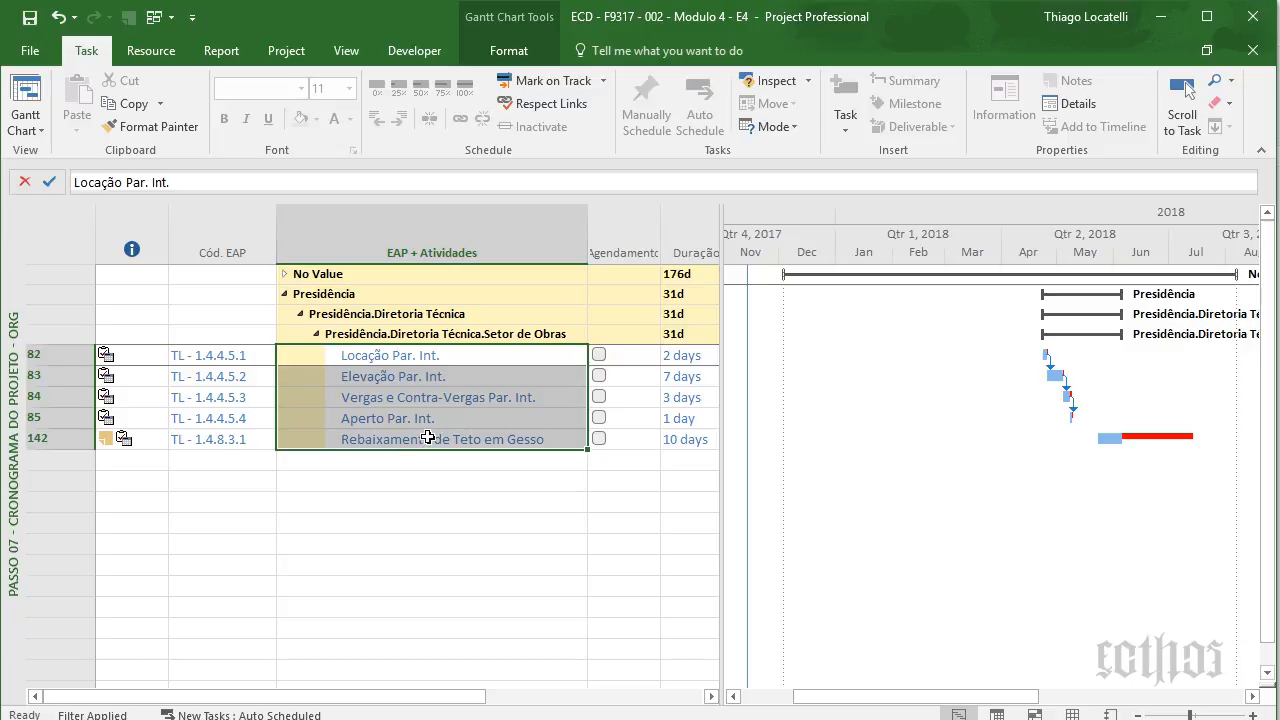
right_click(10, 326)
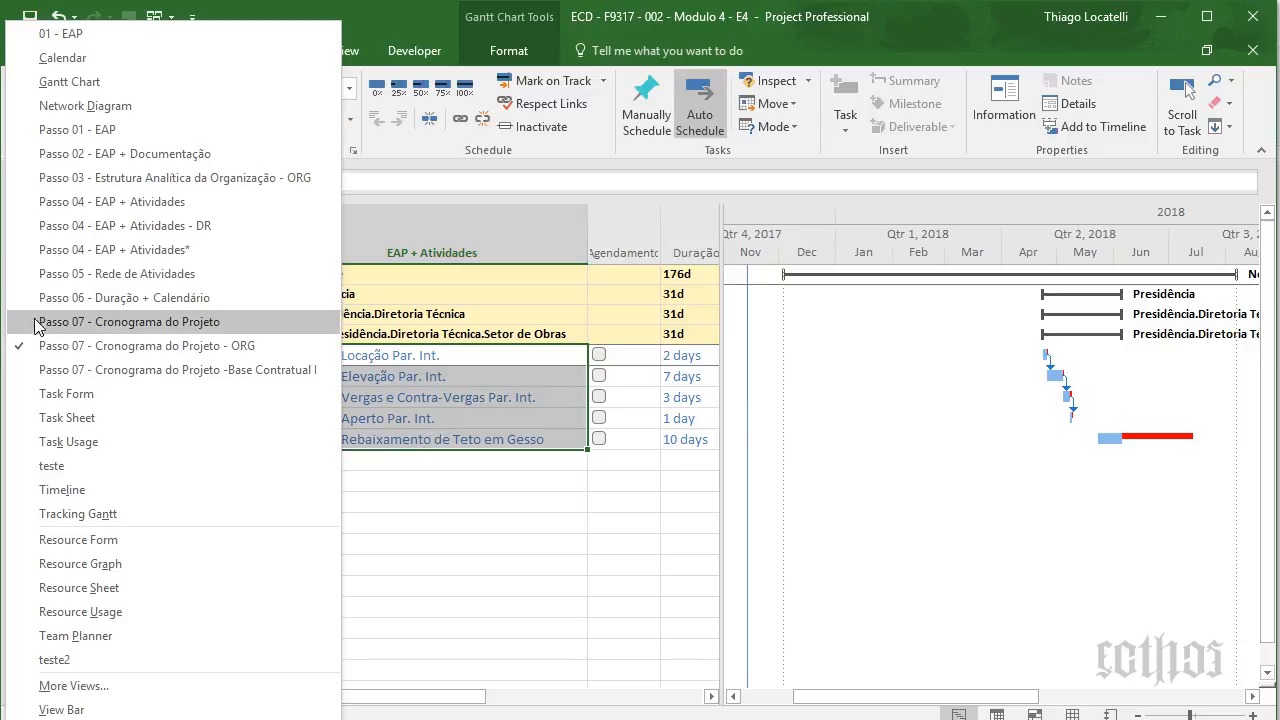
left_click(72, 376)
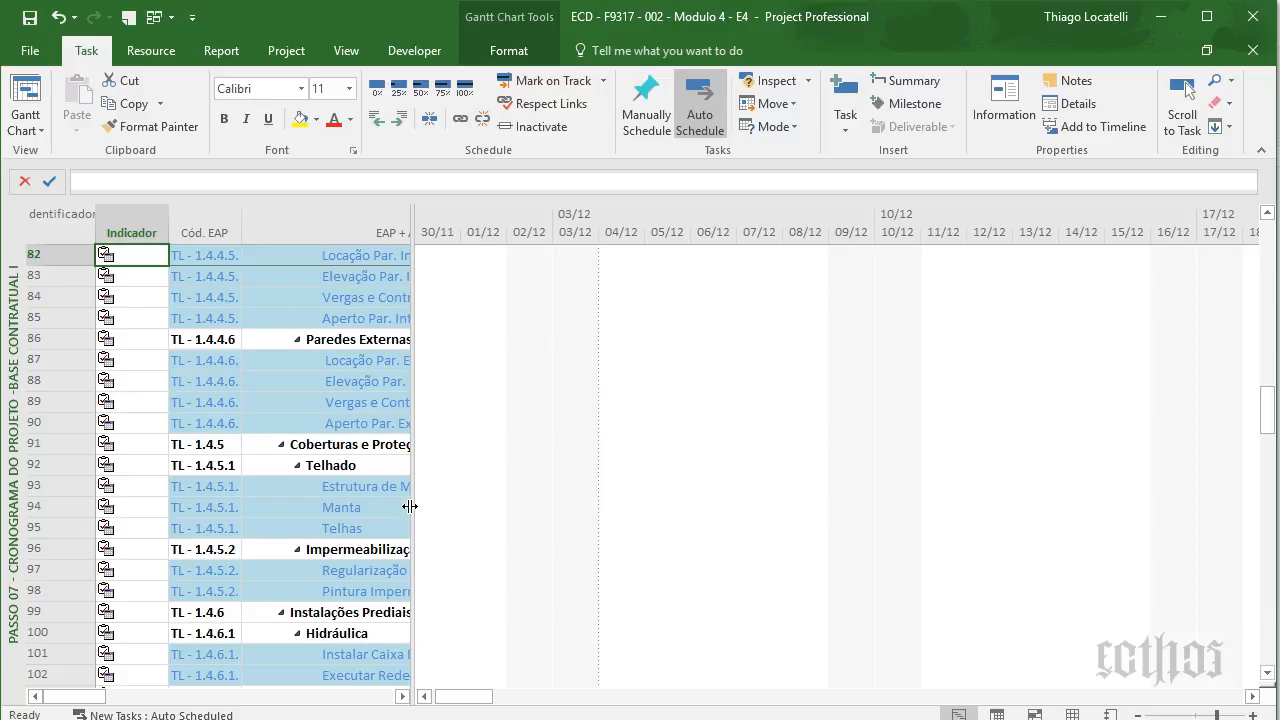
- Widen the task table and set every task to Auto Schedule
left_click_drag(410, 506, 754, 560)
scroll(466, 466, "up", 20)
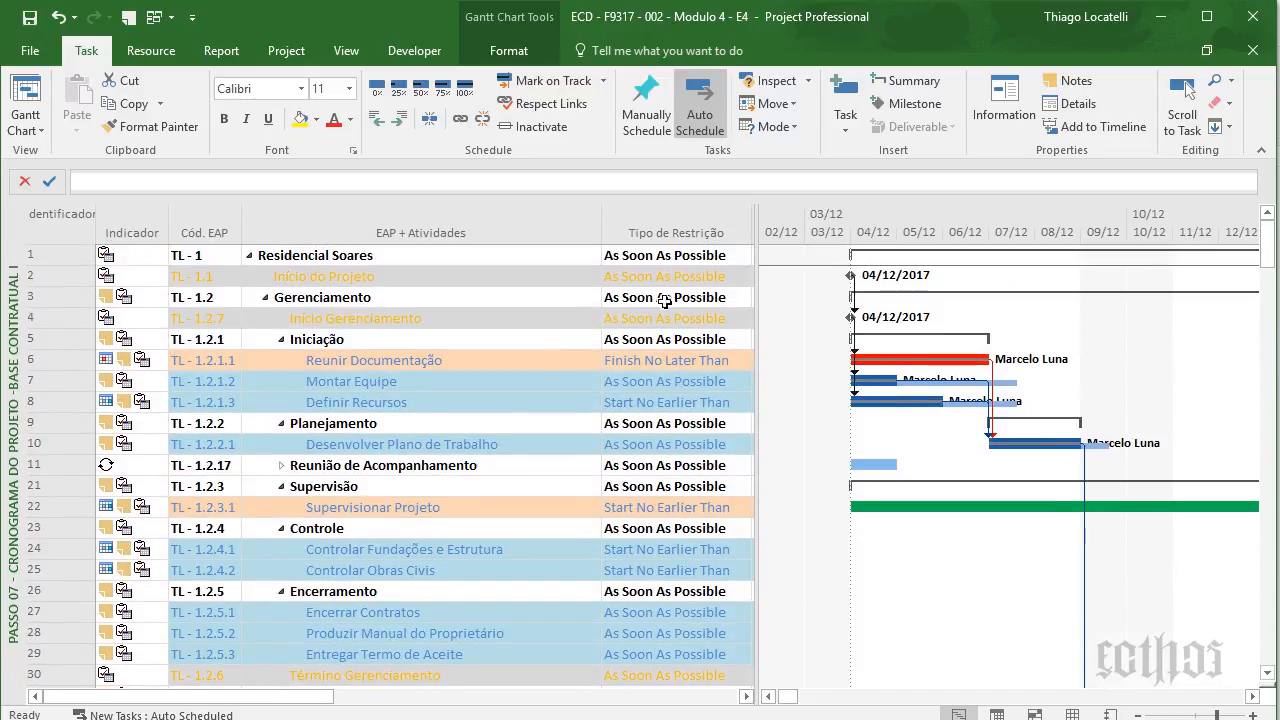
left_click(401, 304)
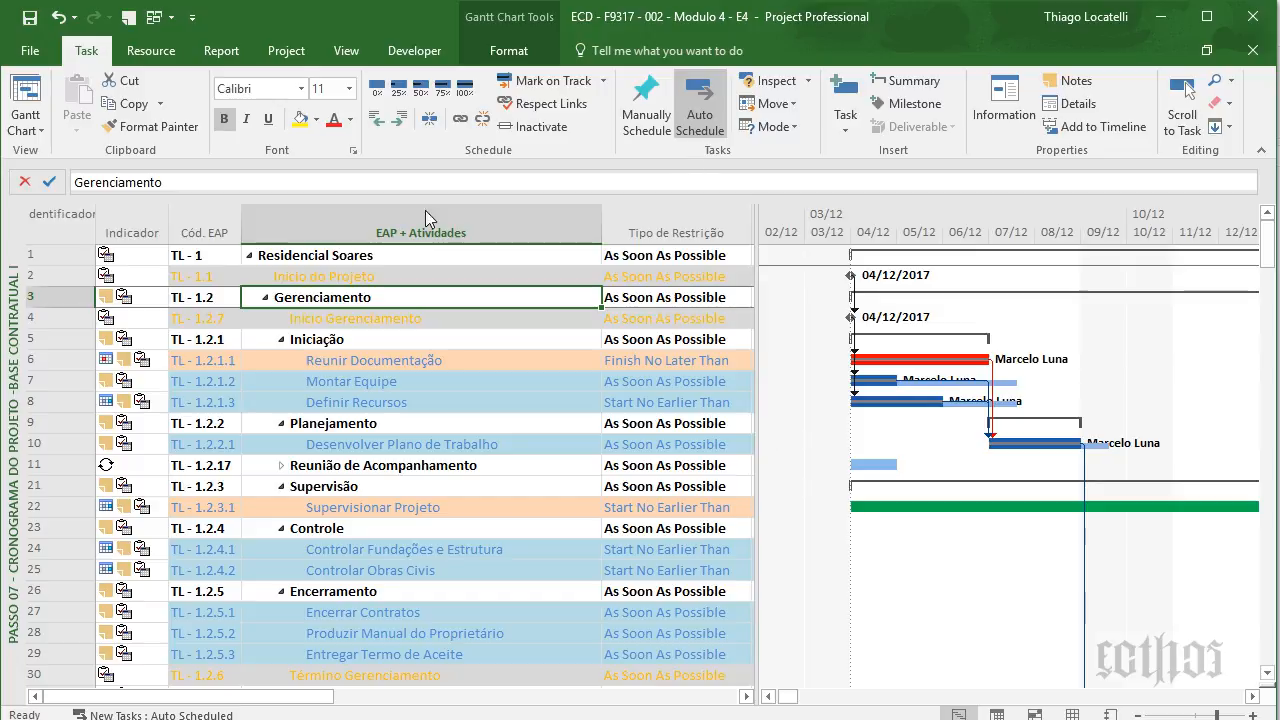
left_click(60, 222)
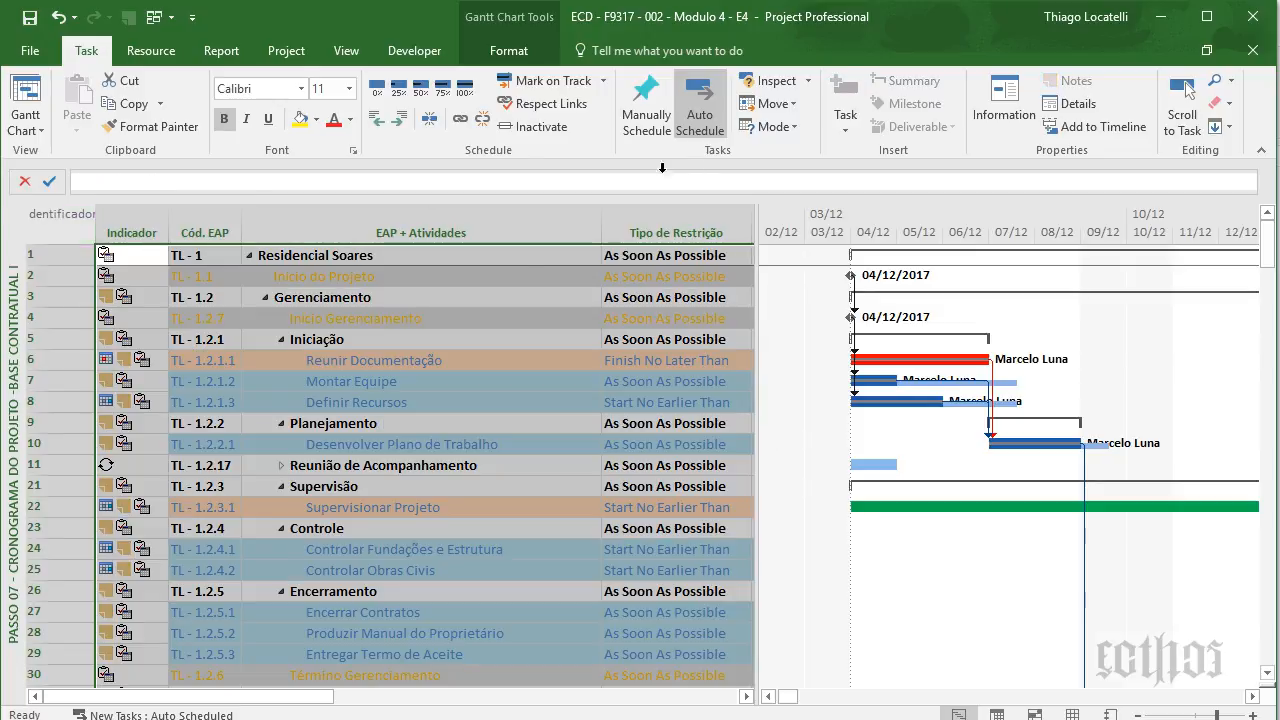
left_click(716, 115)
left_click(576, 351)
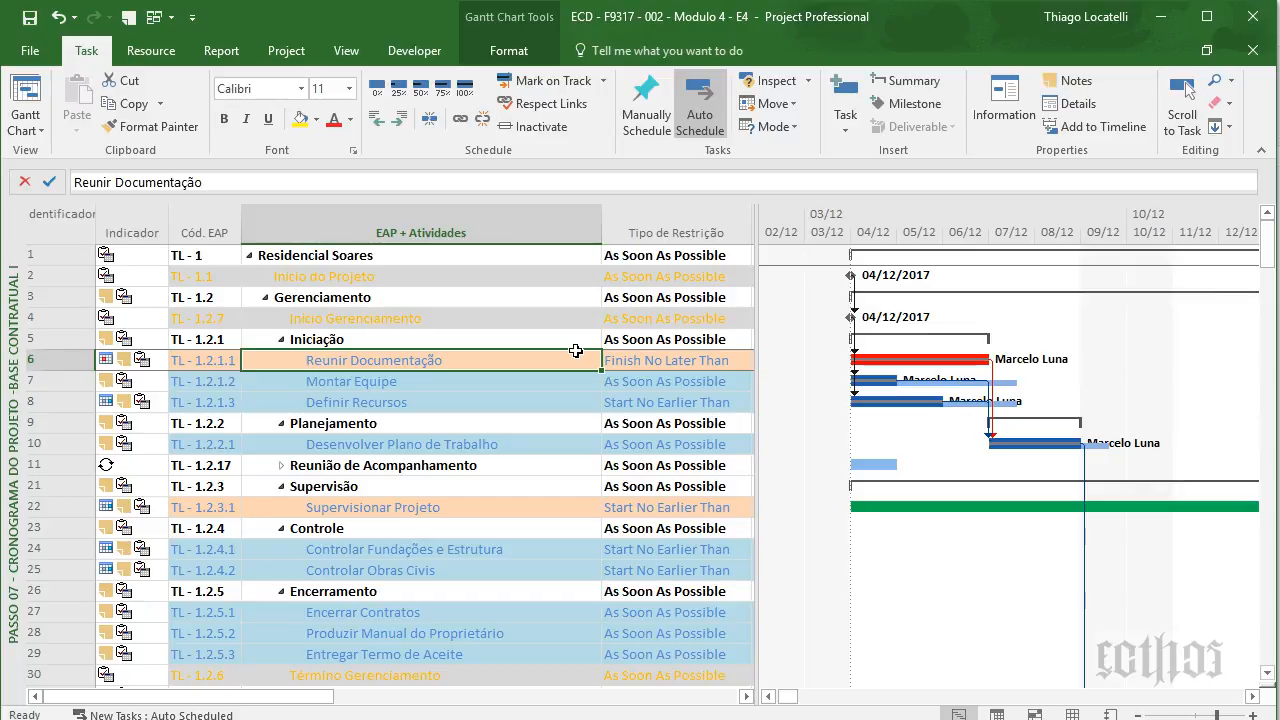